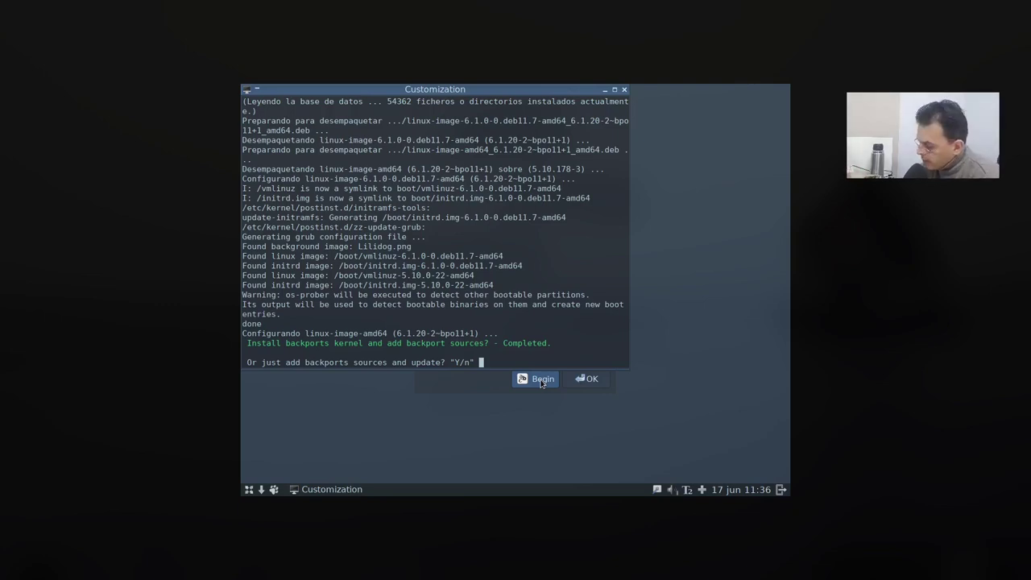
# Step: Accept adding the backports sources with an update and confirm the reboot in the Customization script
pyautogui.write('y')
pyautogui.press('Return')
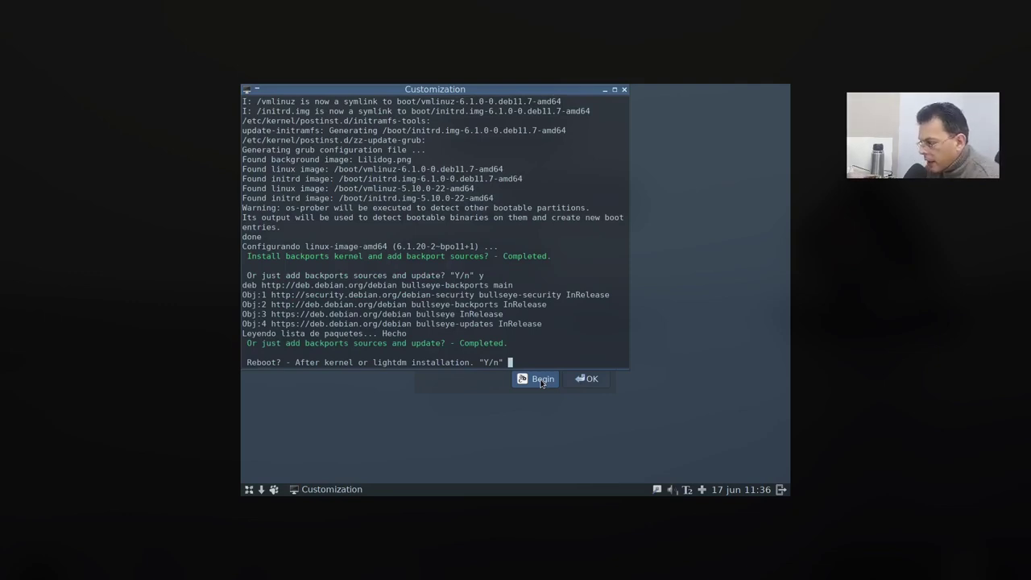
pyautogui.press('Return')
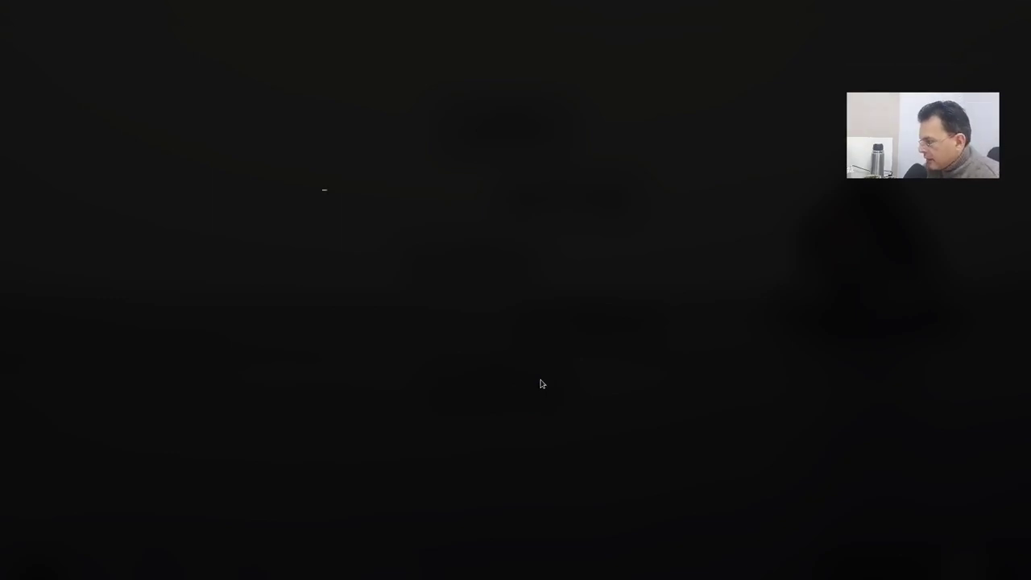
# Step: Log in to the desktop by entering the username and the account password
pyautogui.click(541, 383)
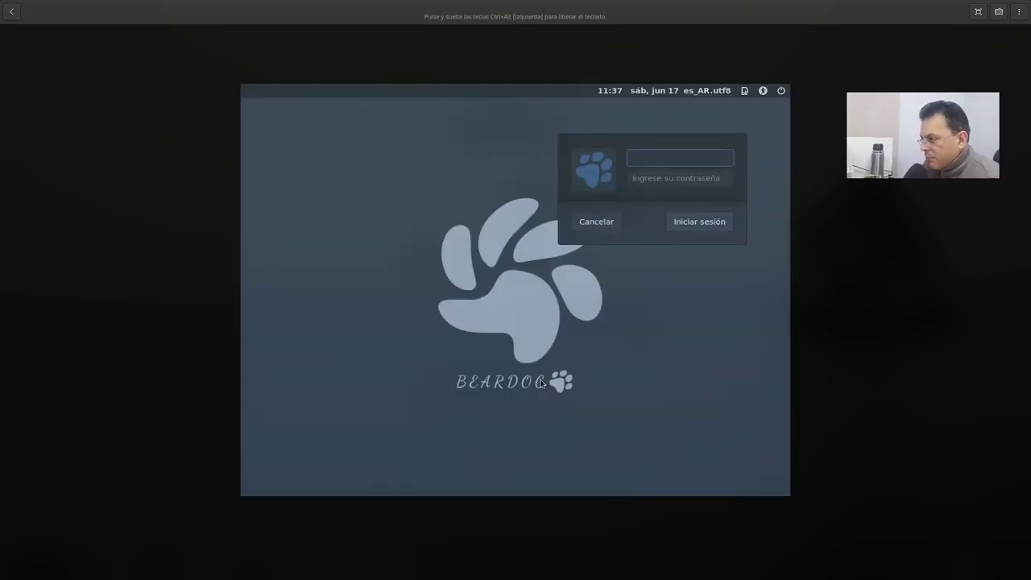
pyautogui.write('lgr')
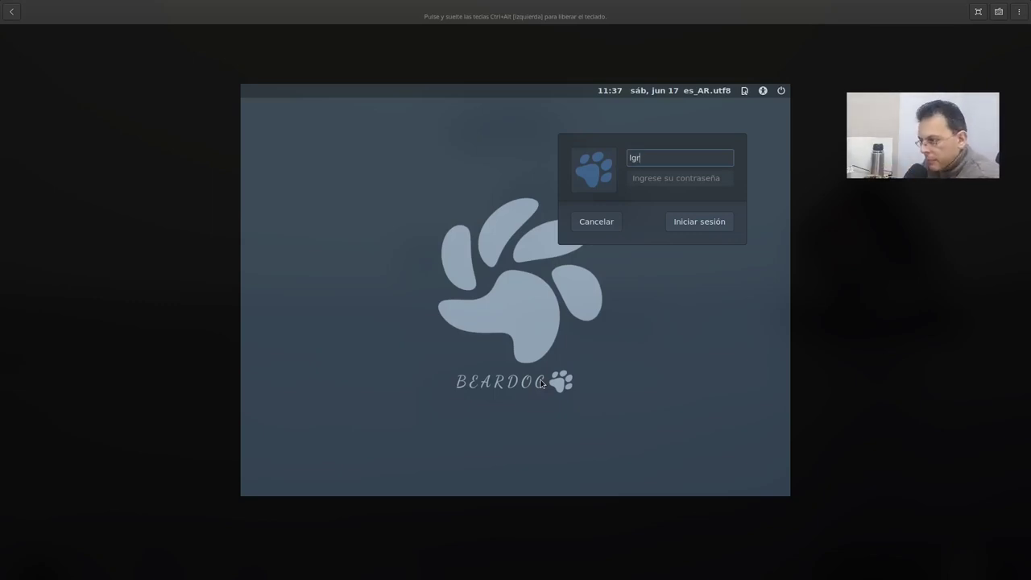
pyautogui.click(748, 94)
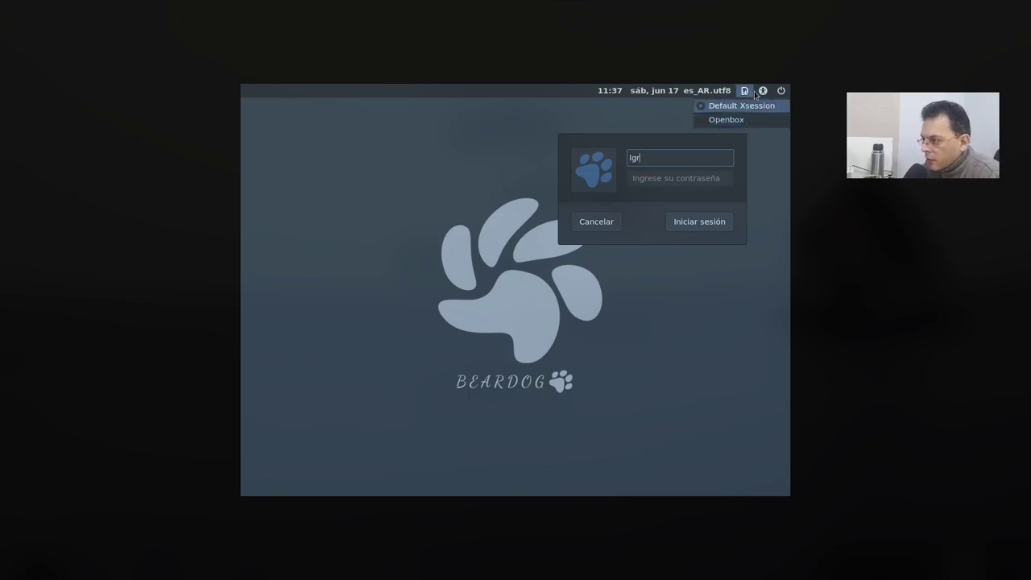
pyautogui.click(485, 198)
pyautogui.click(686, 224)
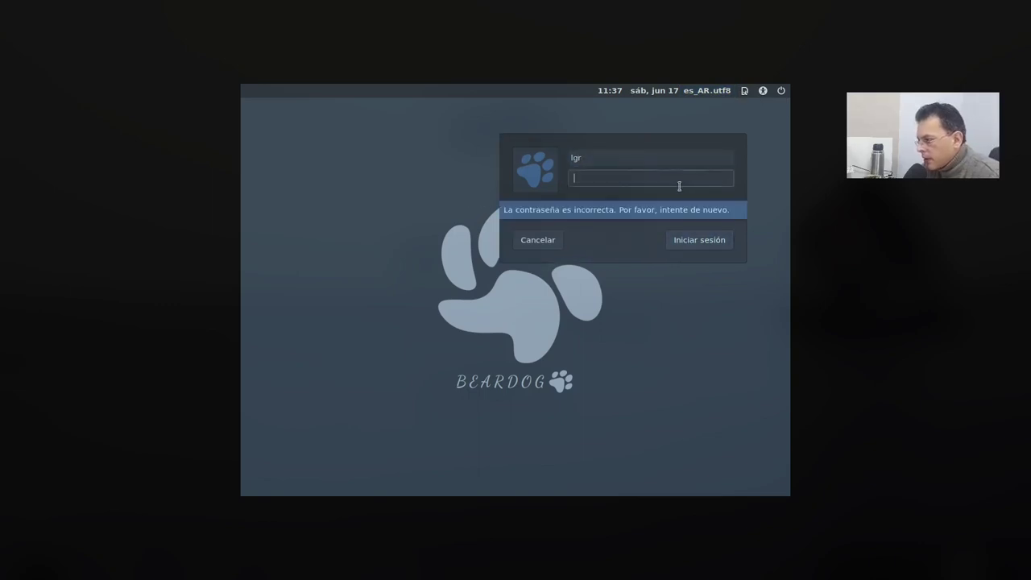
pyautogui.write('••')
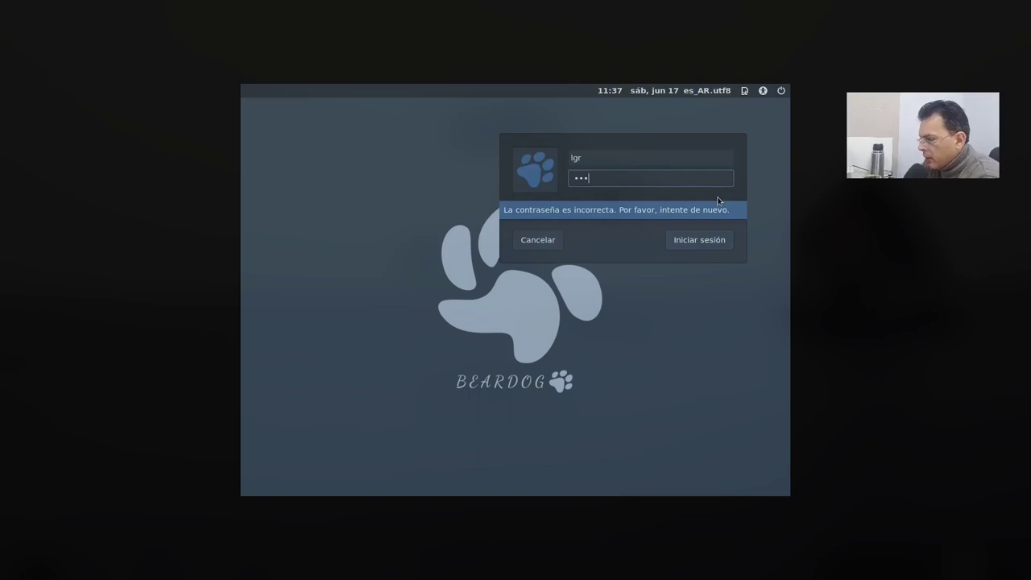
pyautogui.write('•')
pyautogui.click(715, 238)
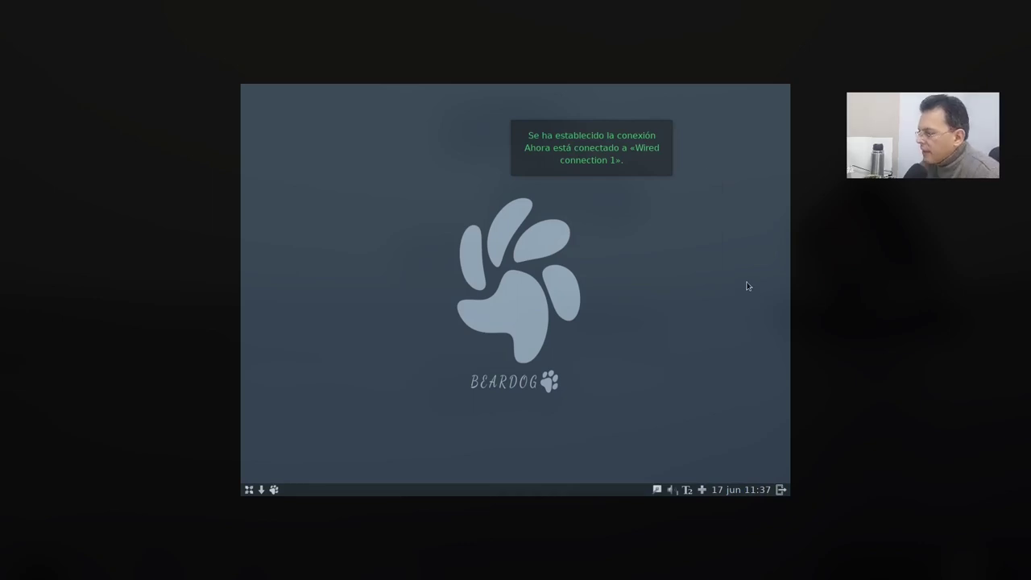
pyautogui.rightClick(481, 287)
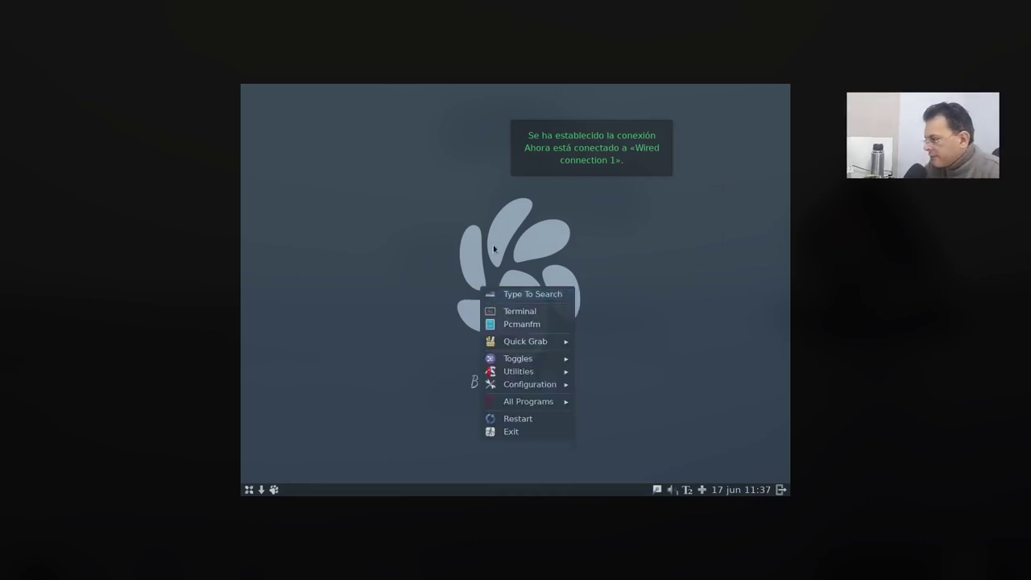
pyautogui.click(443, 265)
pyautogui.rightClick(427, 256)
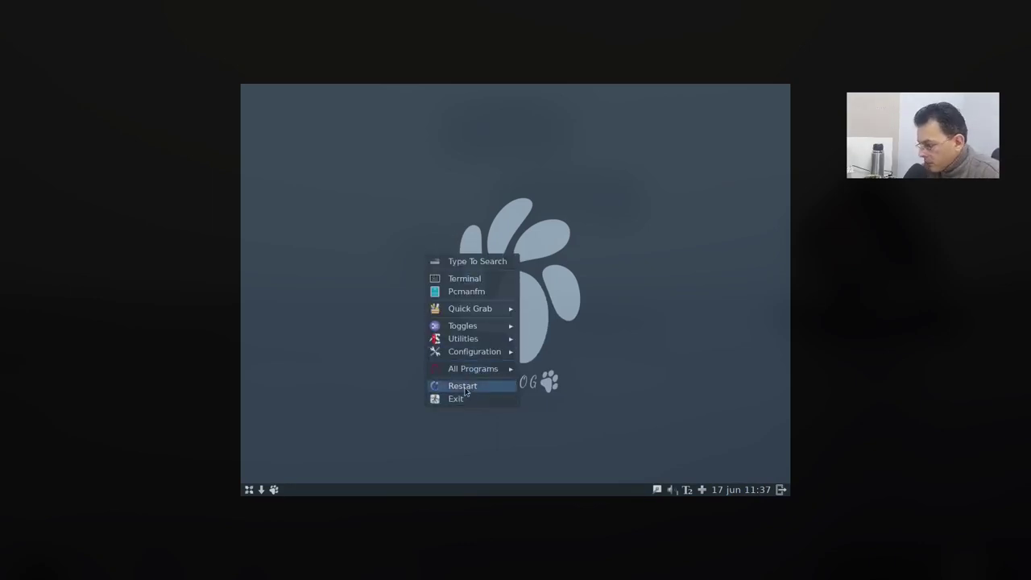
pyautogui.moveTo(474, 362)
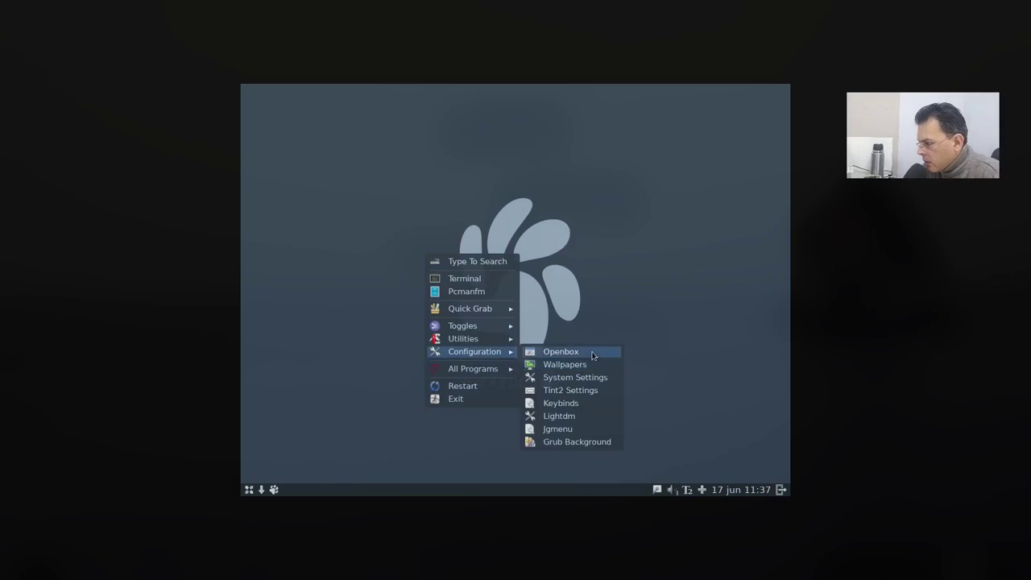
pyautogui.click(274, 460)
# Step: Toggle the desktop's hot corners on and back off
pyautogui.click(252, 493)
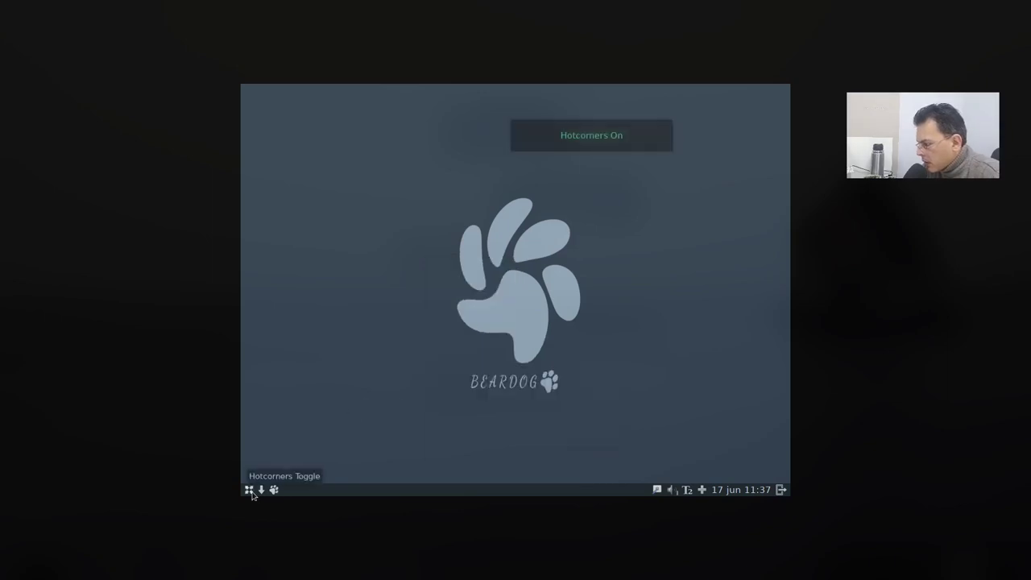
pyautogui.click(250, 490)
pyautogui.click(251, 491)
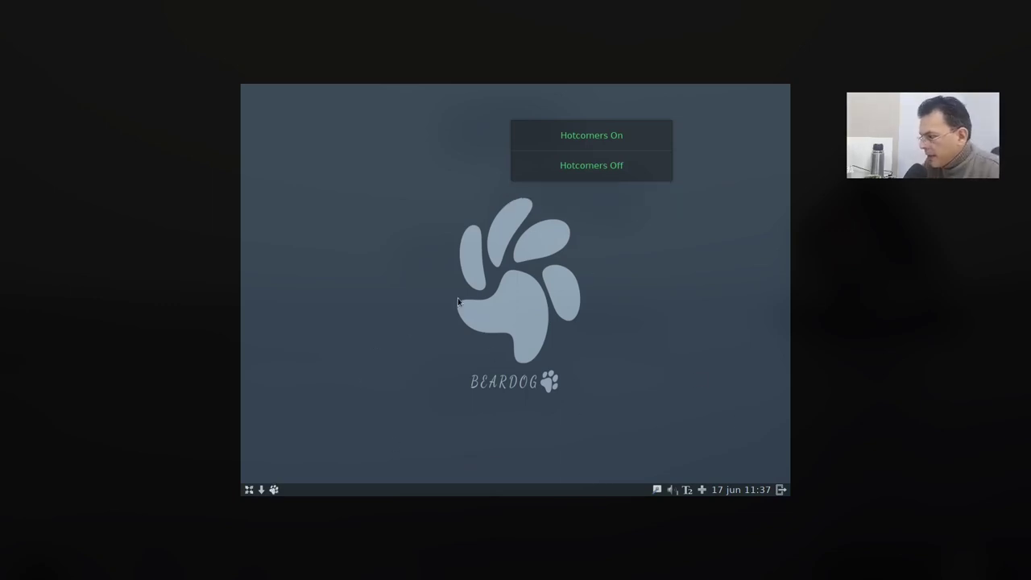
# Step: Search the desktop menu for "sc", clear the search, and open the Pantalla display settings
pyautogui.rightClick(390, 306)
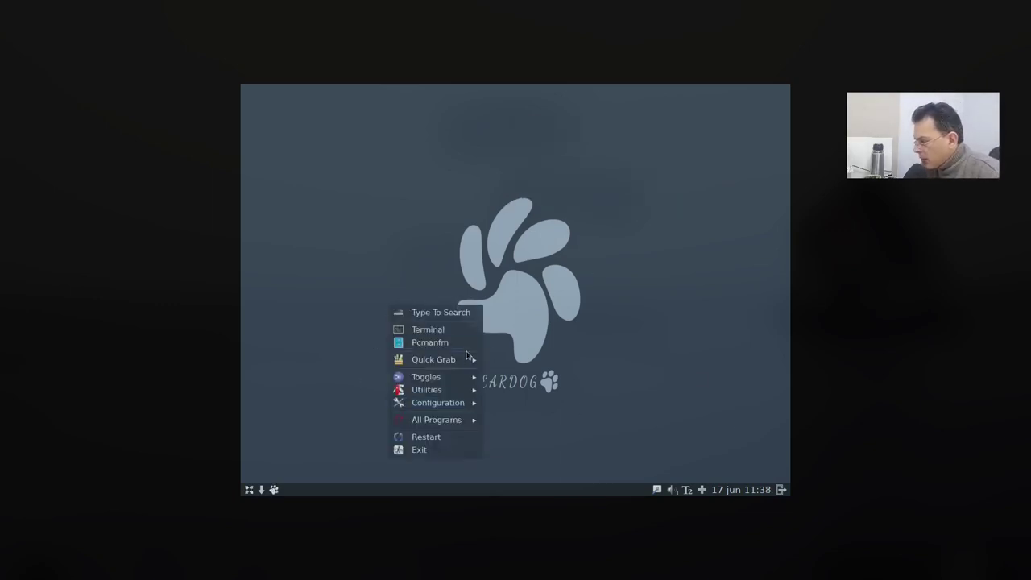
pyautogui.write('sc')
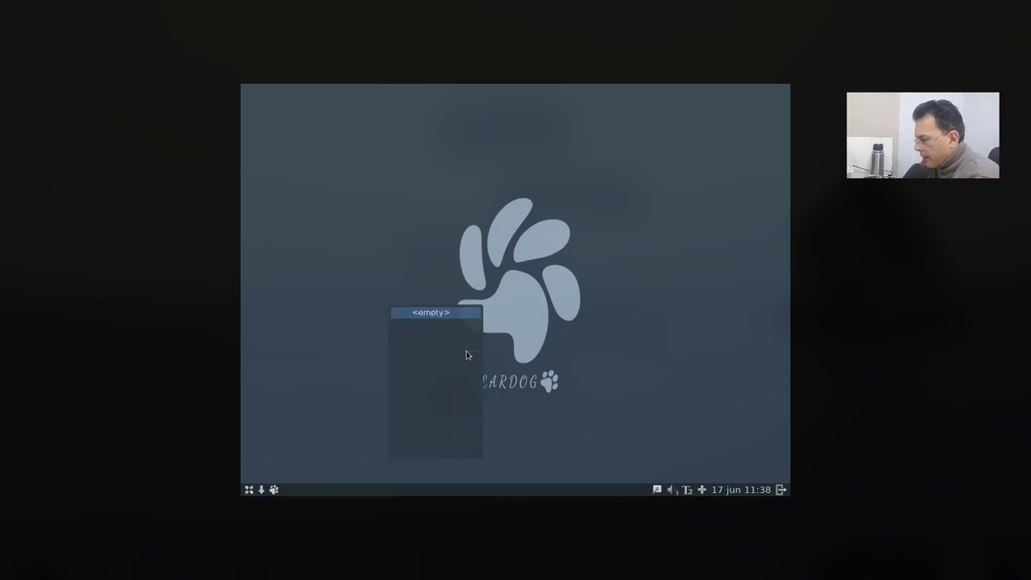
pyautogui.press('BackSpace')
pyautogui.press('BackSpace')
pyautogui.press('BackSpace')
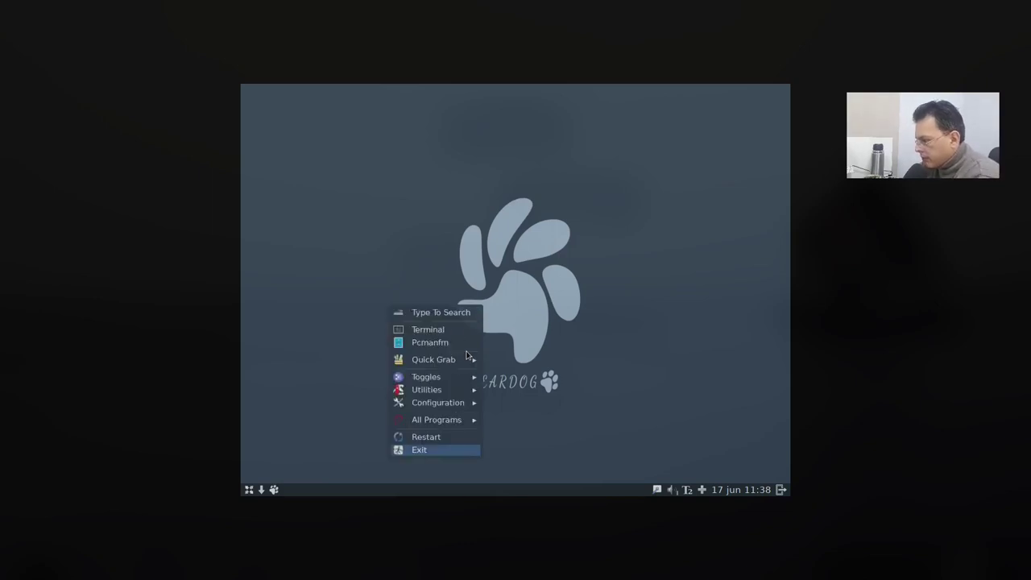
pyautogui.moveTo(456, 403)
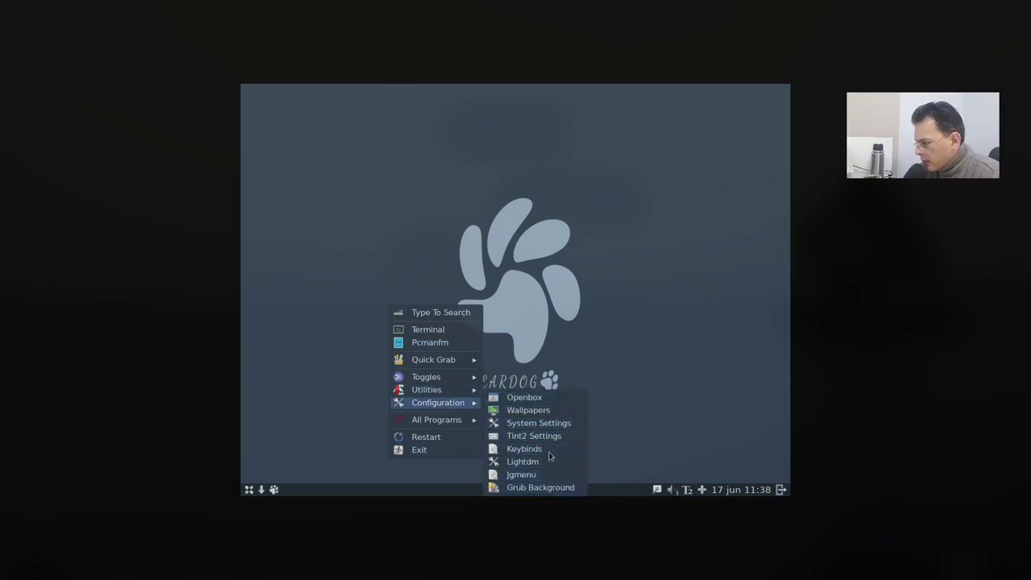
pyautogui.moveTo(456, 421)
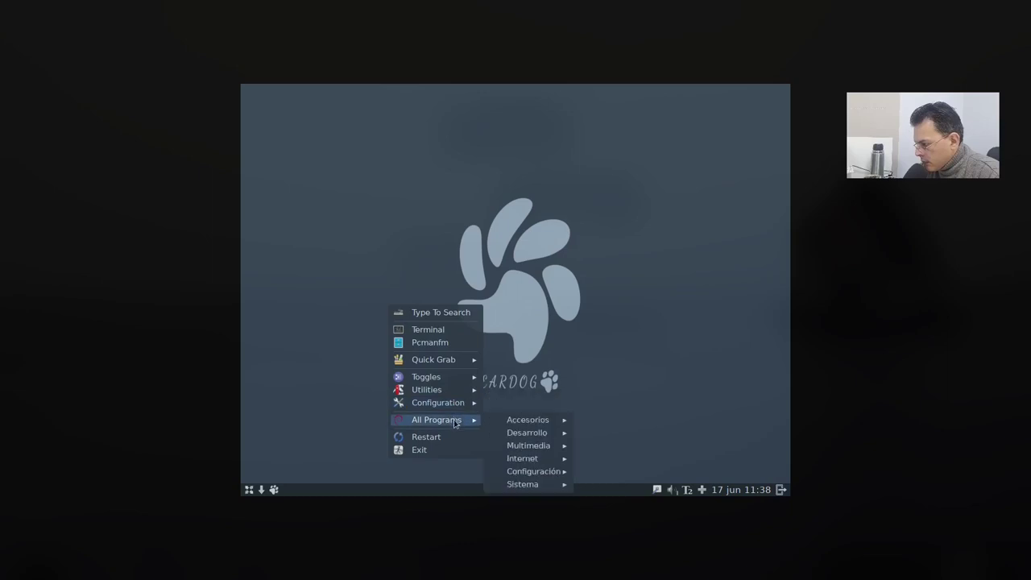
pyautogui.moveTo(546, 474)
pyautogui.click(569, 366)
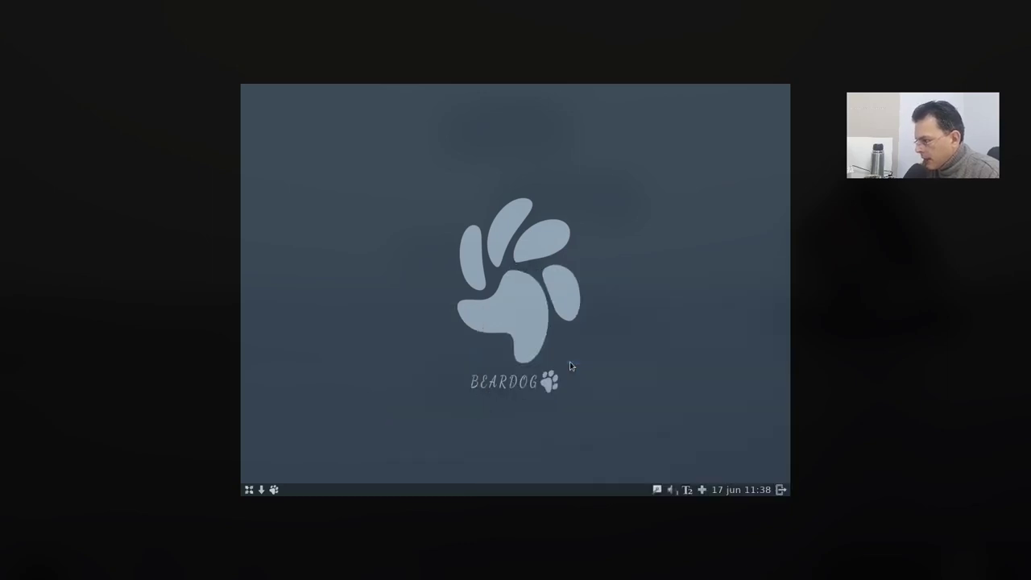
# Step: Set the Virtual-1 display's resolution to 1920x1080, keep the configuration and close the display settings
pyautogui.click(685, 239)
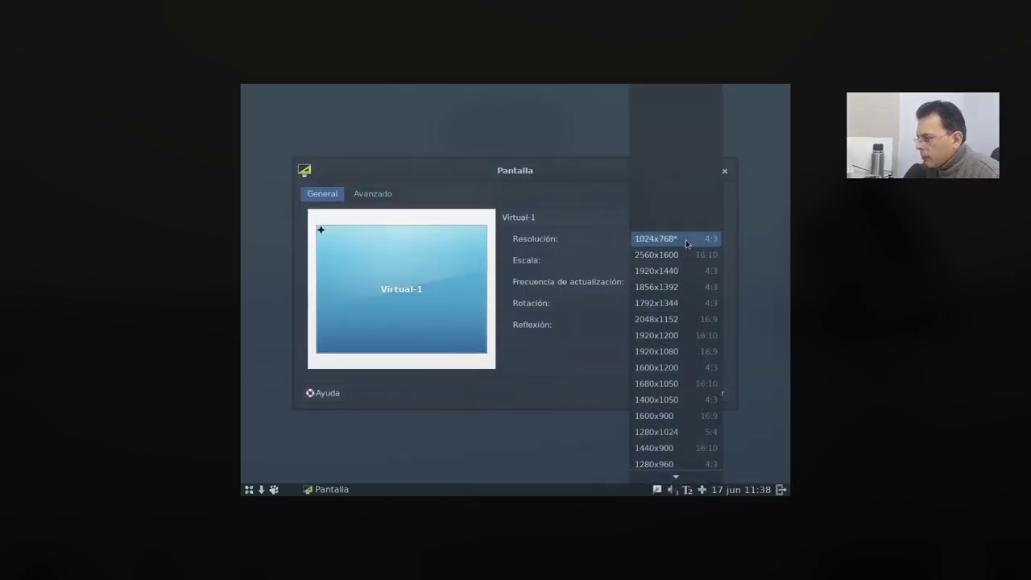
pyautogui.click(684, 351)
pyautogui.click(704, 351)
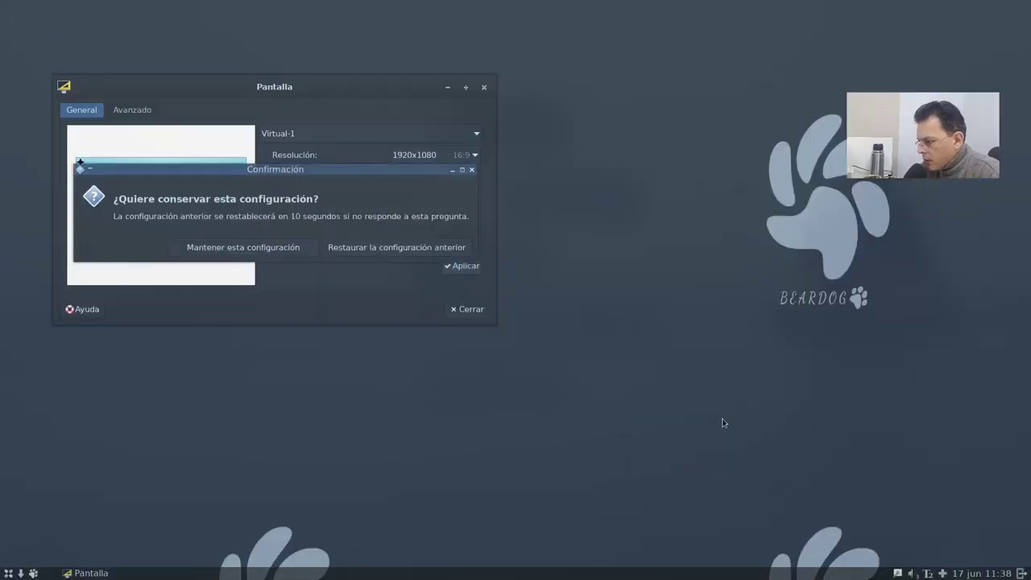
pyautogui.click(299, 249)
pyautogui.click(464, 309)
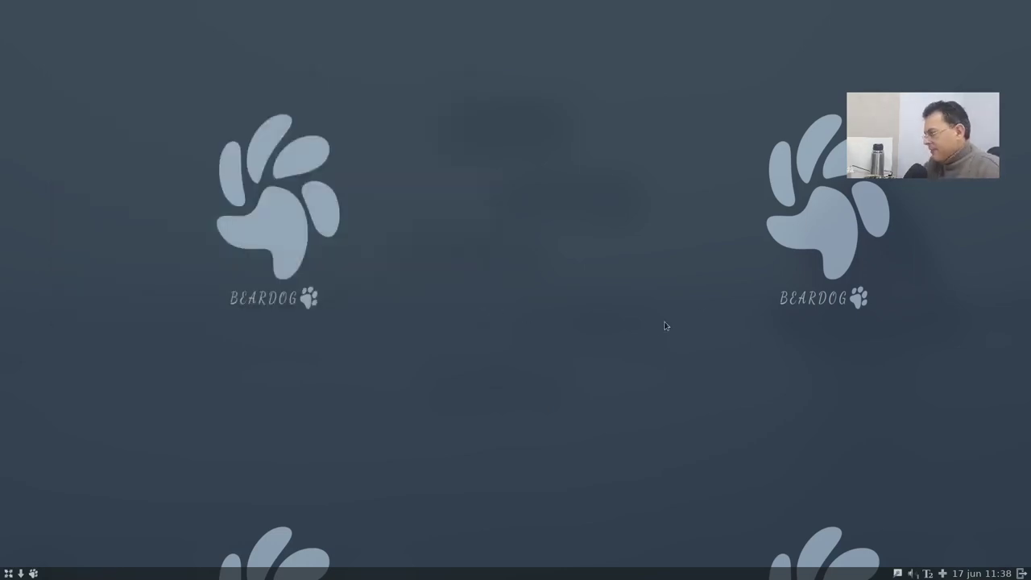
# Step: Try to restore the wallpaper by running "nitrogen --restore" in a terminal, and close the terminal
pyautogui.rightClick(270, 402)
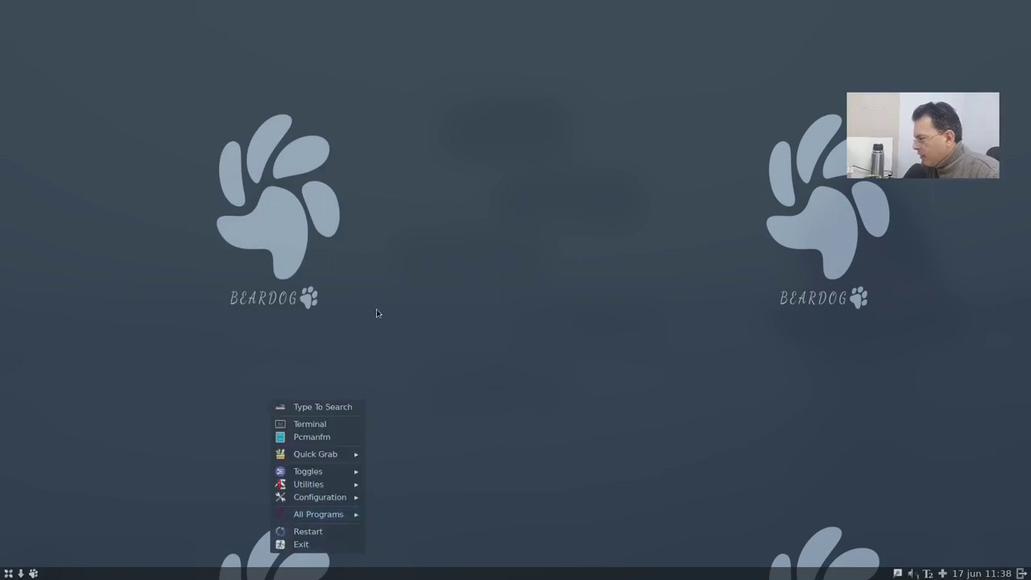
pyautogui.click(327, 424)
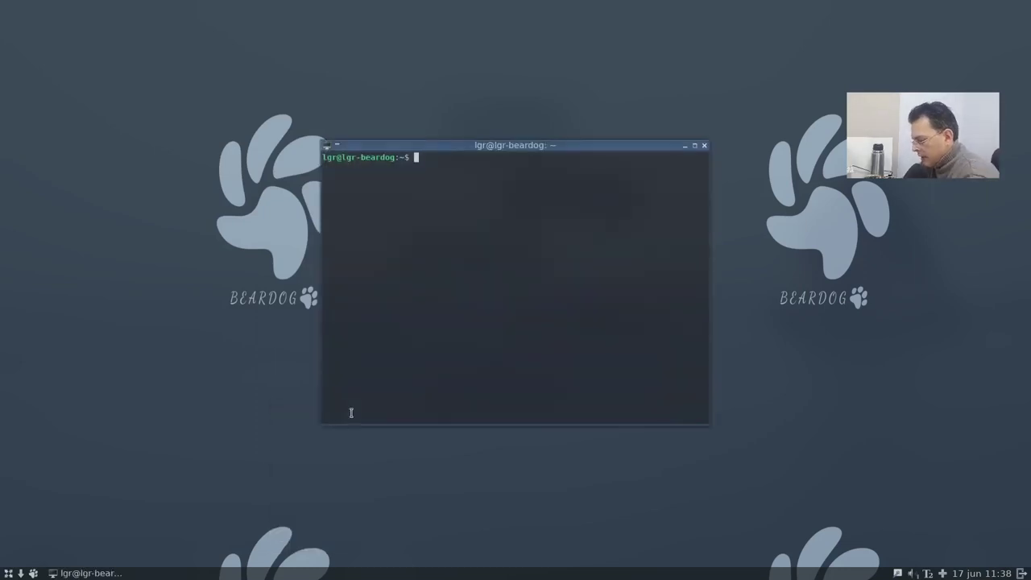
pyautogui.write('nitrogen ')
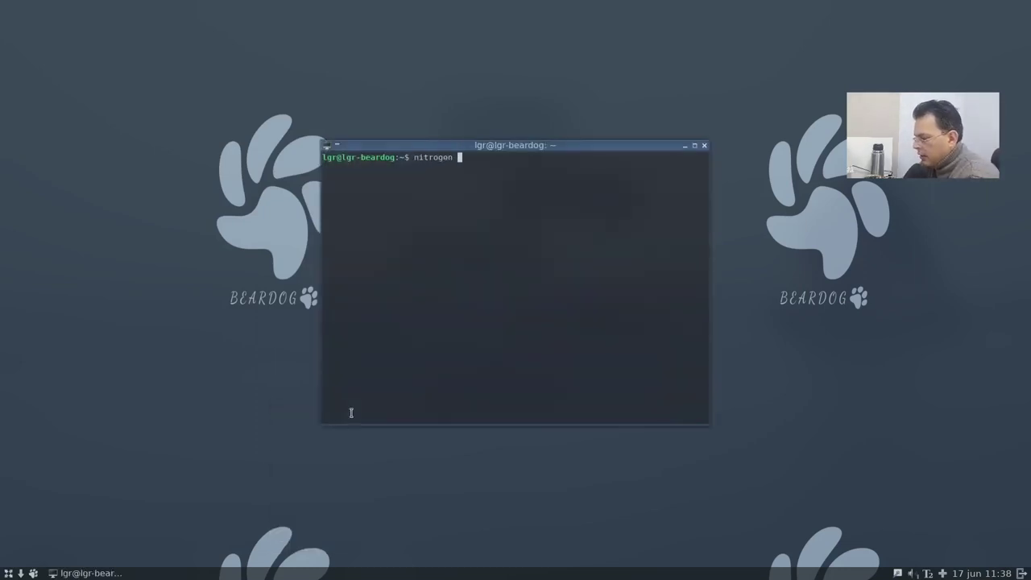
pyautogui.write('--restore')
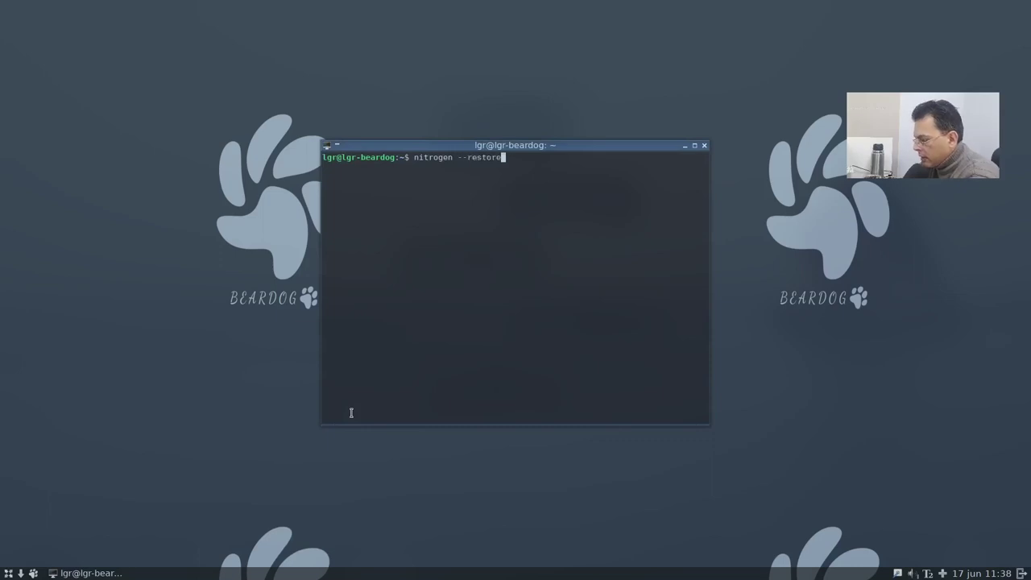
pyautogui.press('Return')
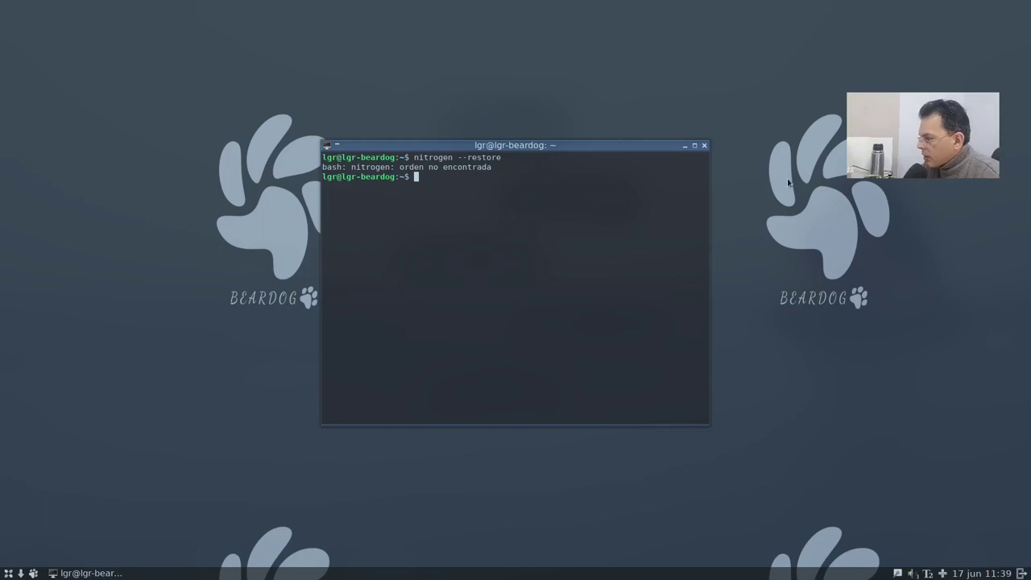
pyautogui.click(704, 146)
# Step: View the available wallpapers in the desktop's wallpaper chooser and close it
pyautogui.rightClick(394, 211)
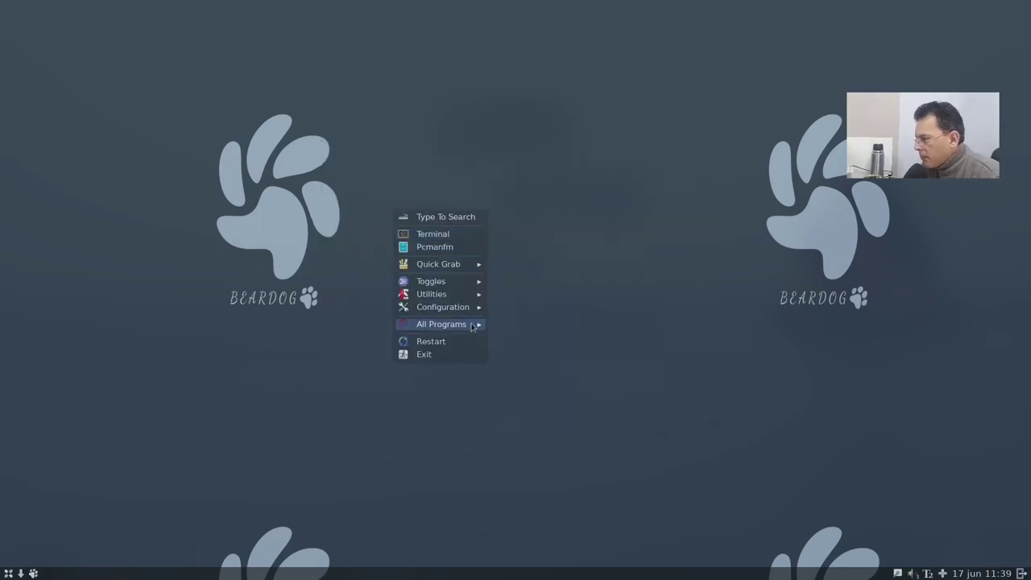
pyautogui.moveTo(452, 300)
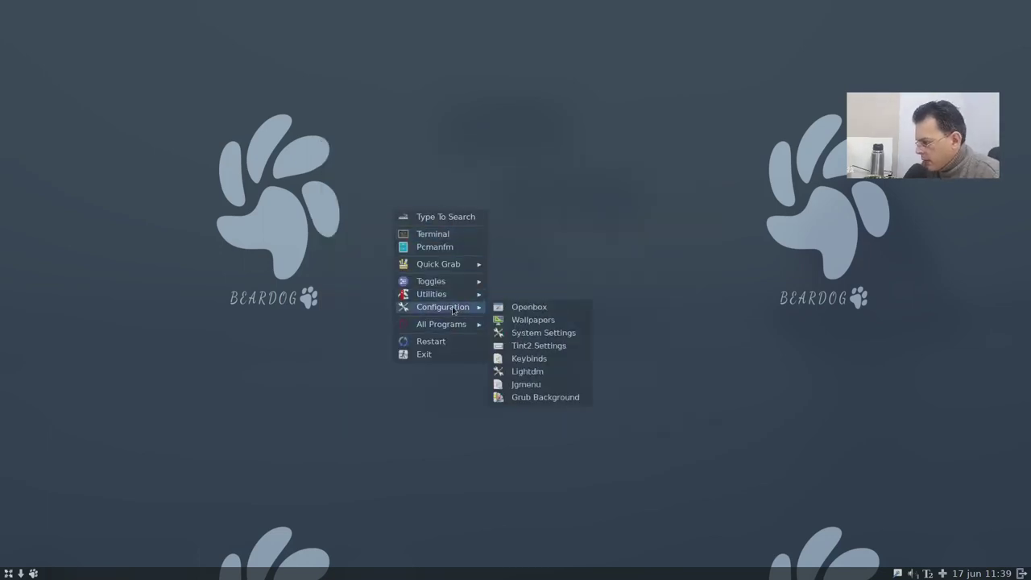
pyautogui.click(520, 321)
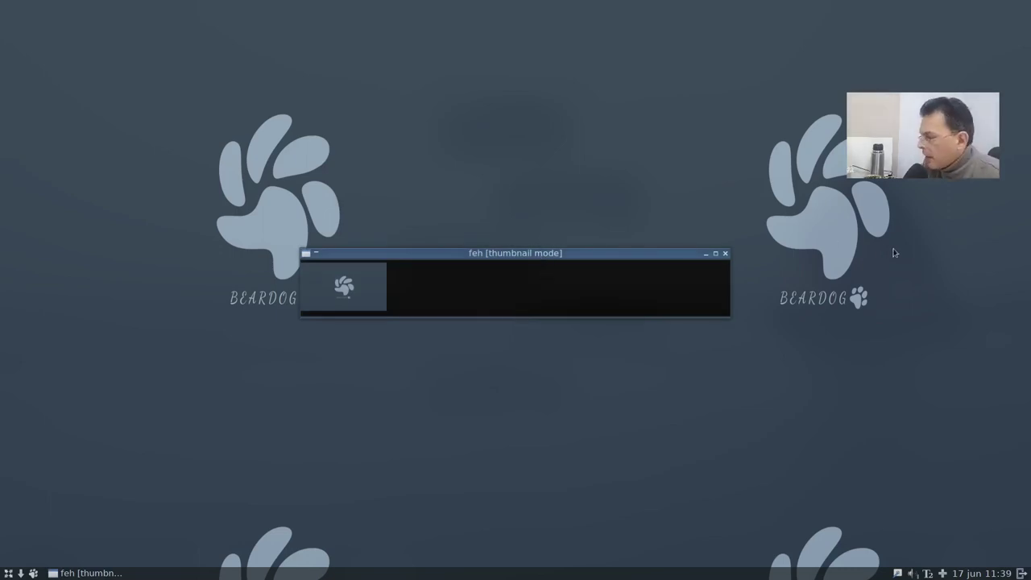
pyautogui.click(725, 255)
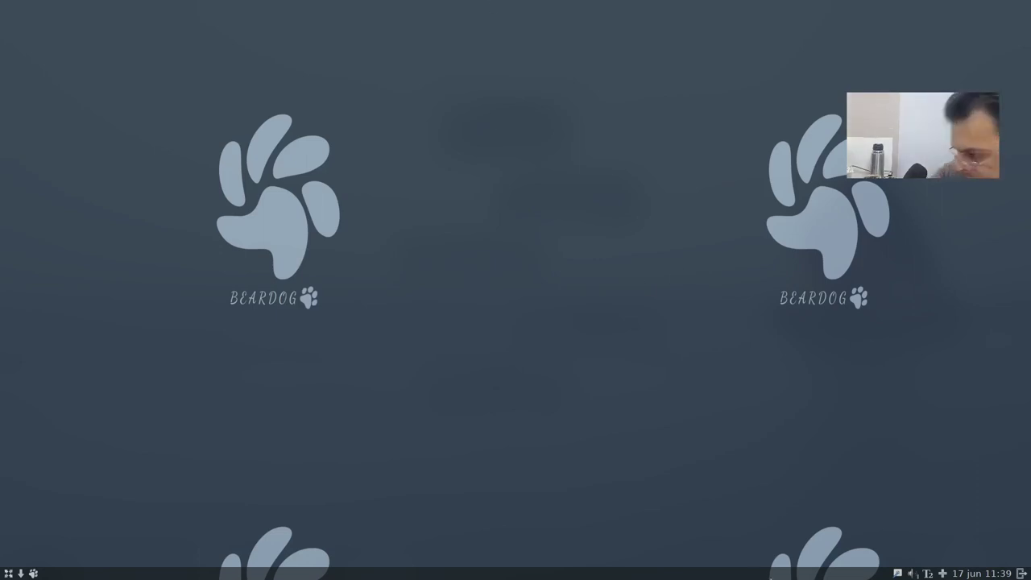
pyautogui.rightClick(418, 208)
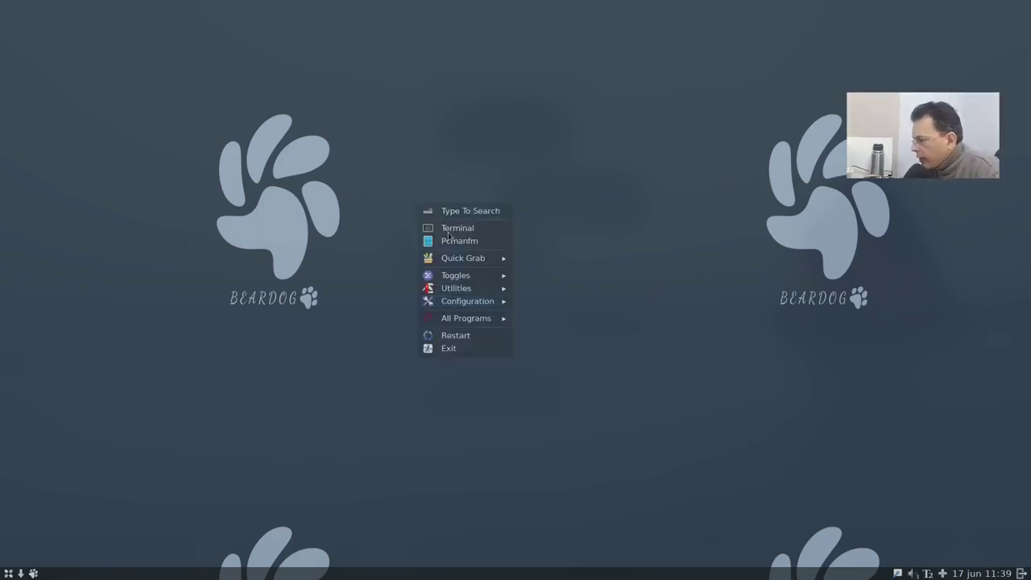
pyautogui.click(230, 354)
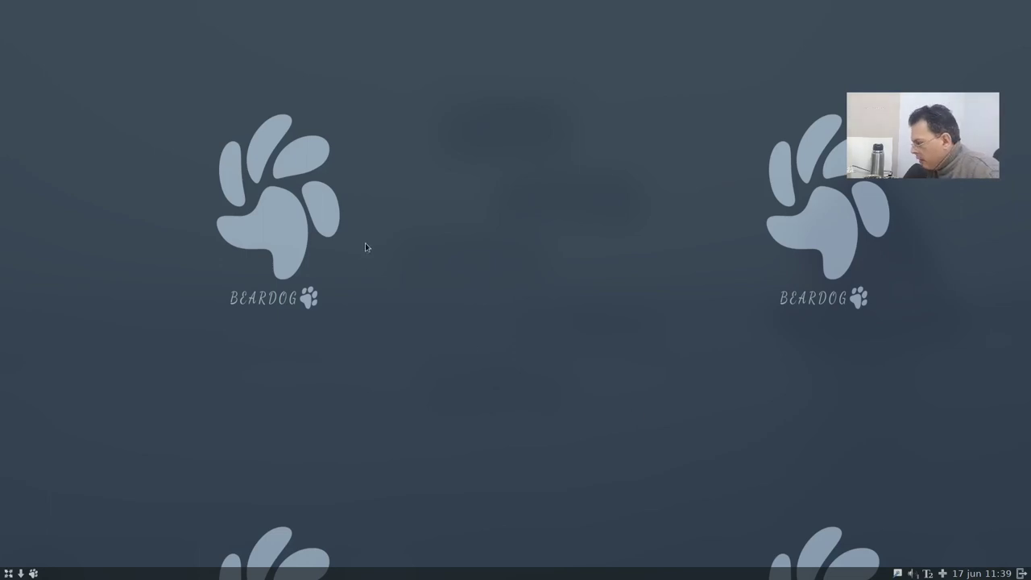
pyautogui.rightClick(345, 261)
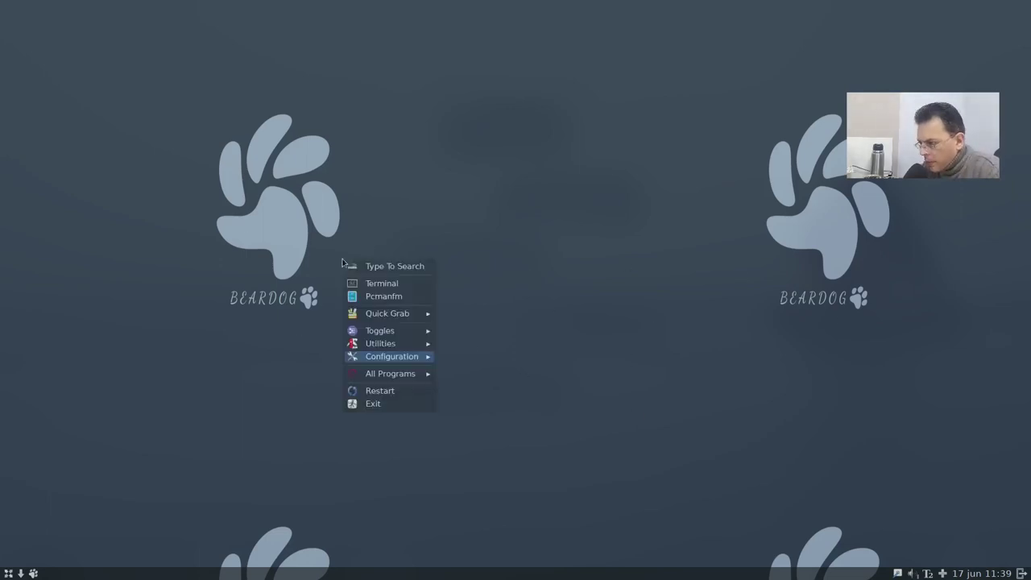
pyautogui.click(978, 466)
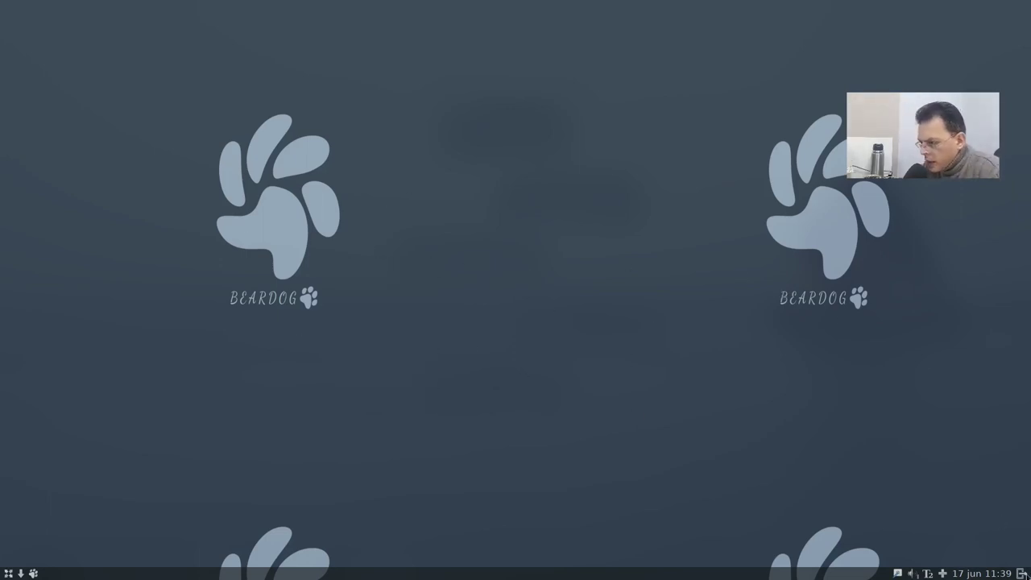
# Step: View the Tint2 panel options and the logout options, closing each window
pyautogui.click(928, 574)
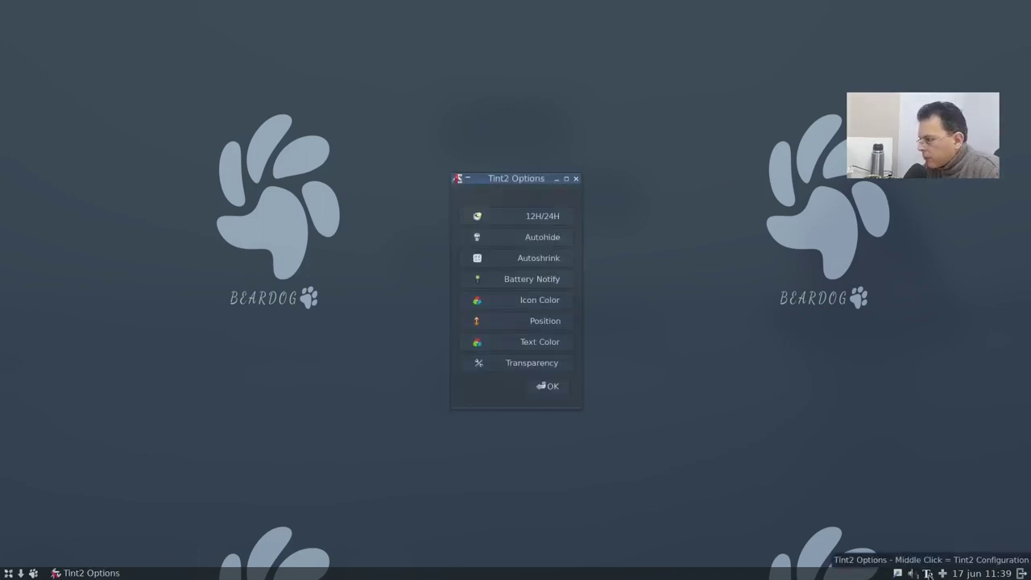
pyautogui.click(928, 574)
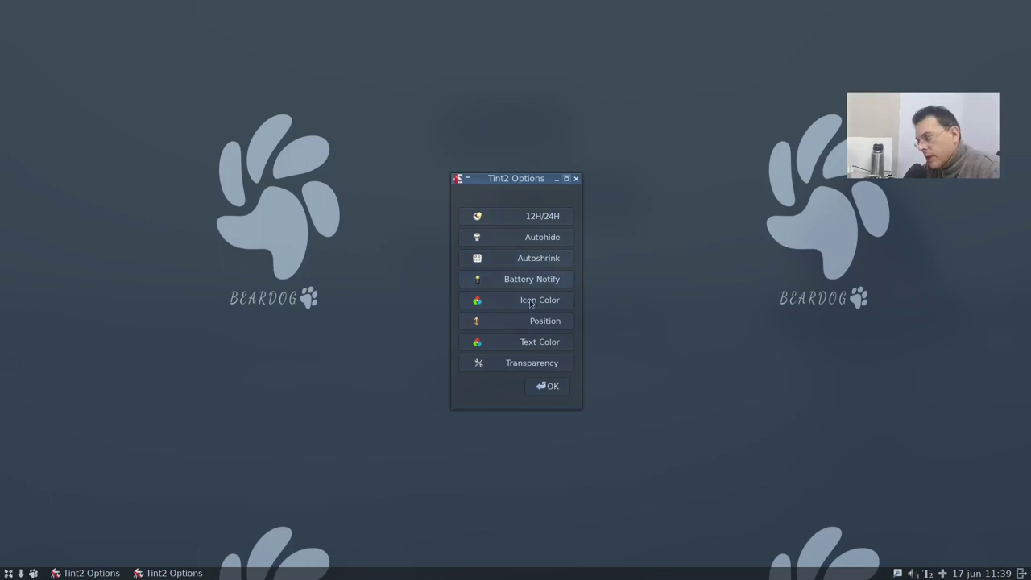
pyautogui.click(553, 387)
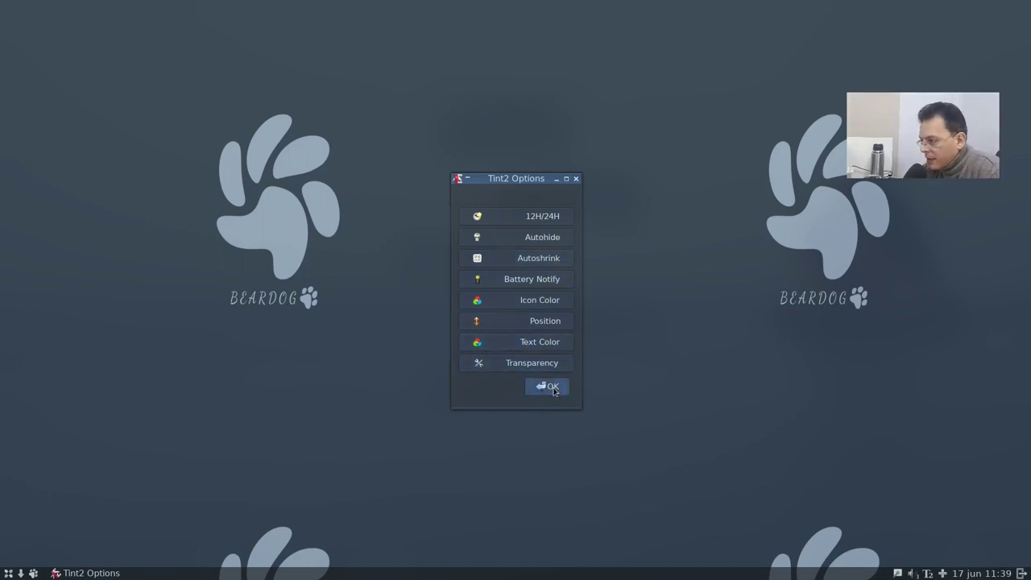
pyautogui.click(576, 178)
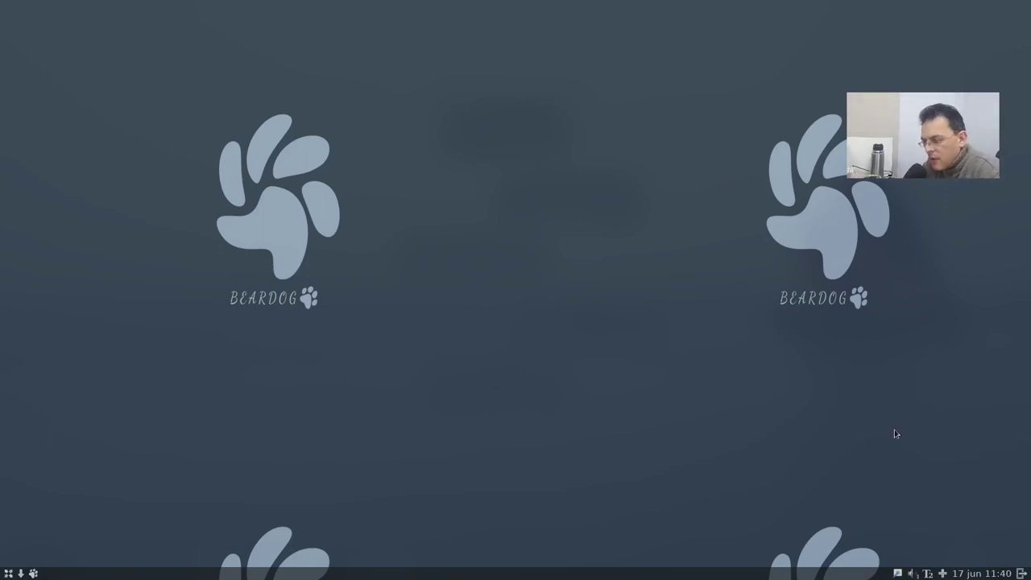
pyautogui.click(1022, 573)
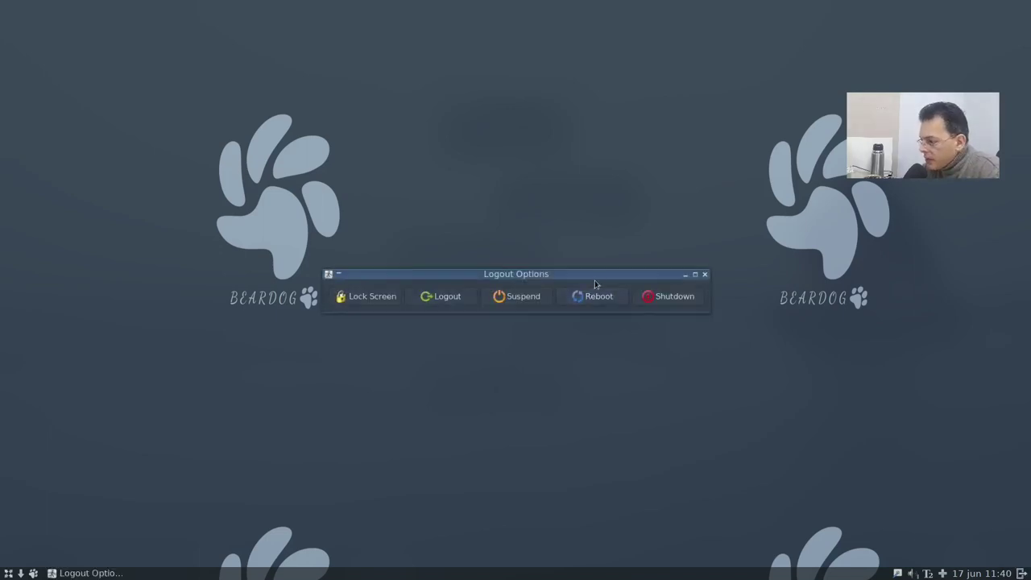
pyautogui.click(705, 275)
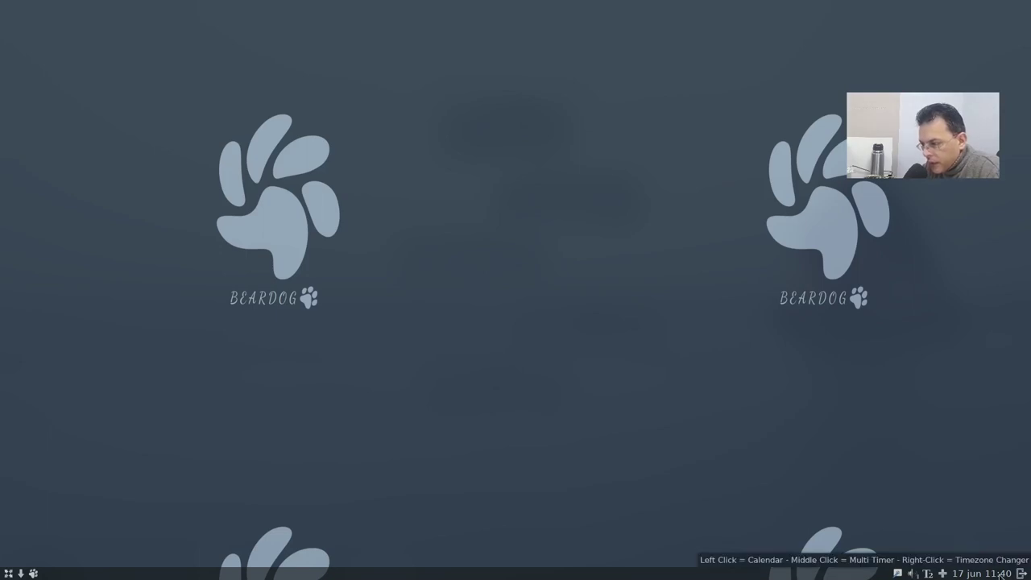
# Step: View the panel clock's calendar and the Tint2 options again, closing all the opened windows
pyautogui.click(1000, 573)
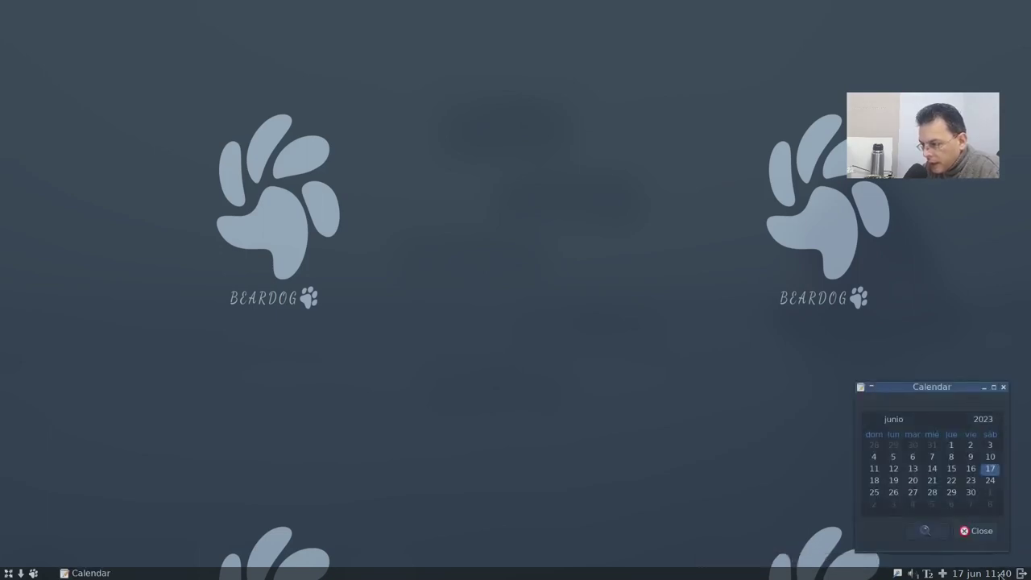
pyautogui.click(1000, 574)
pyautogui.click(1002, 575)
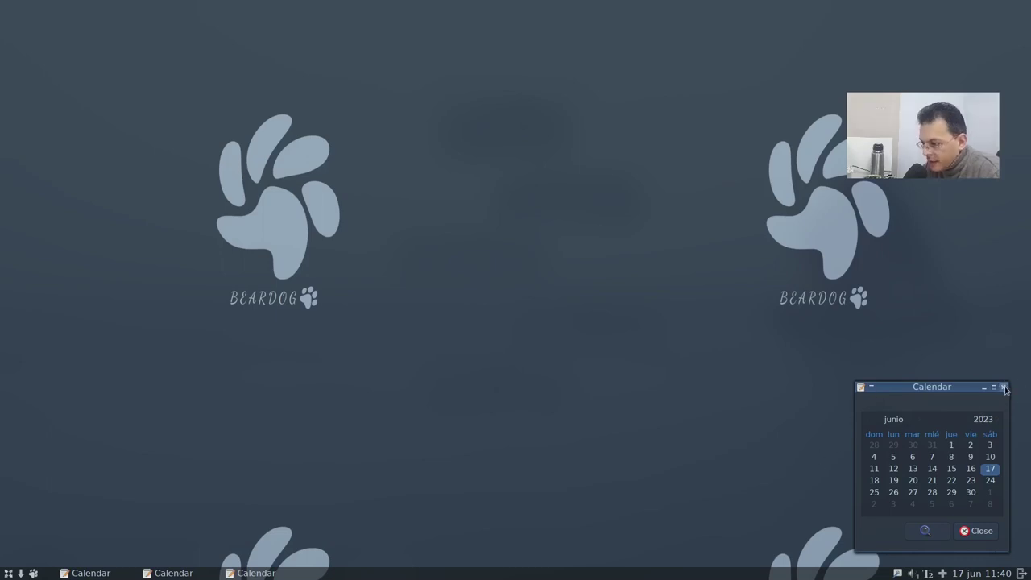
pyautogui.click(980, 533)
pyautogui.click(980, 533)
pyautogui.click(980, 534)
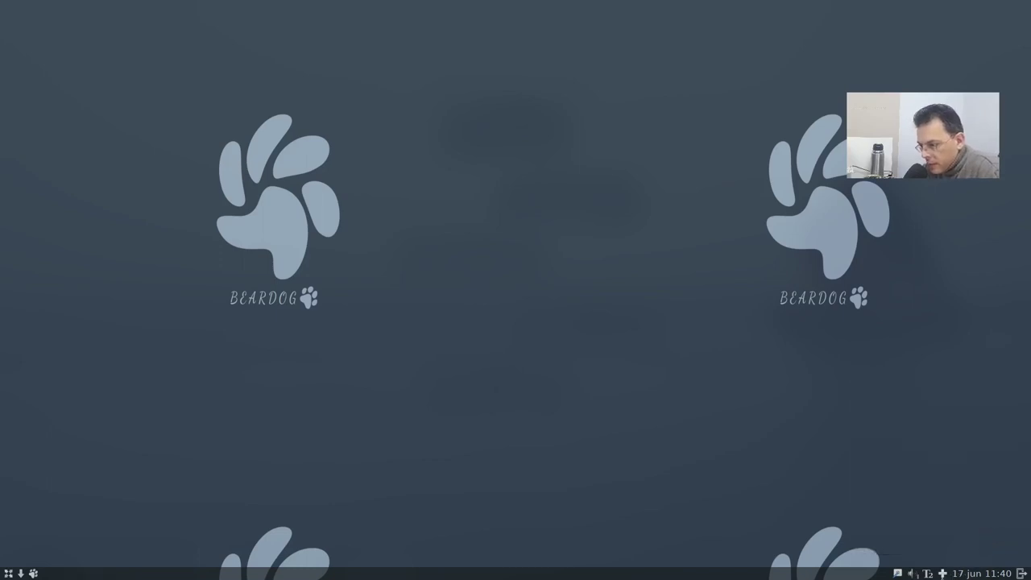
pyautogui.click(929, 573)
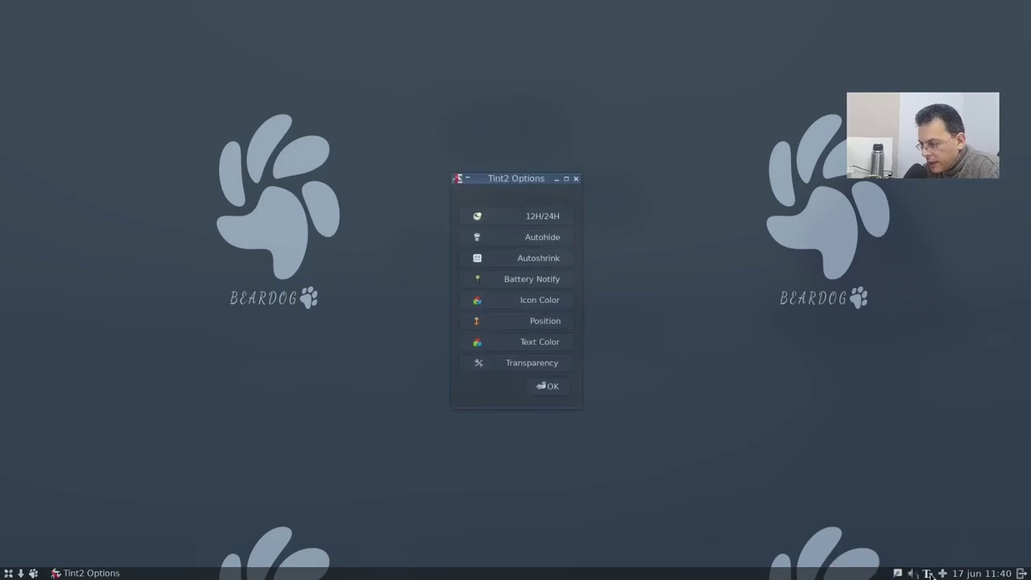
pyautogui.click(553, 386)
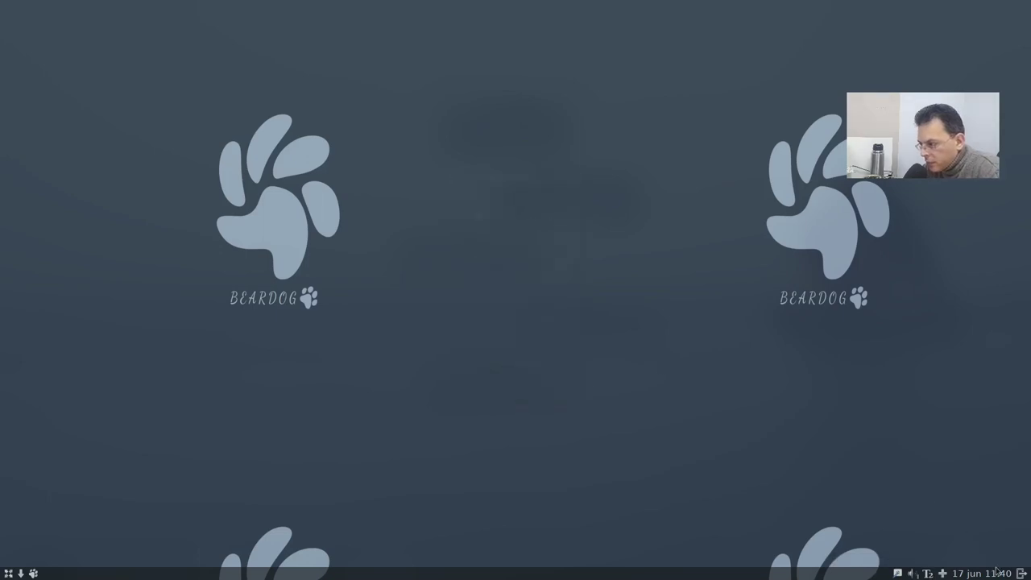
# Step: Set the system volume to 46 and dismiss the volume slider
pyautogui.click(910, 574)
pyautogui.moveTo(918, 513); pyautogui.dragTo(916, 493)
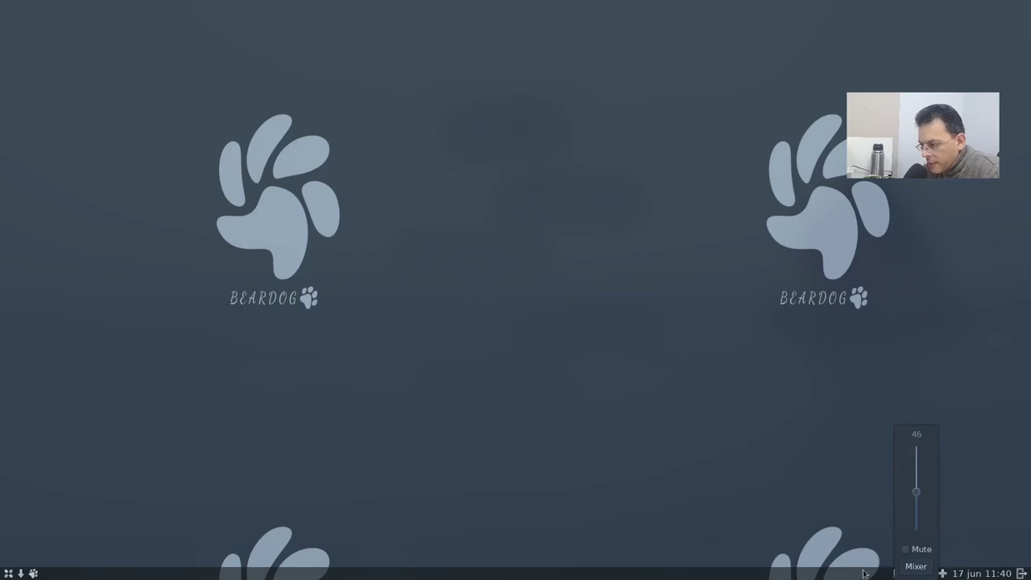
pyautogui.click(903, 550)
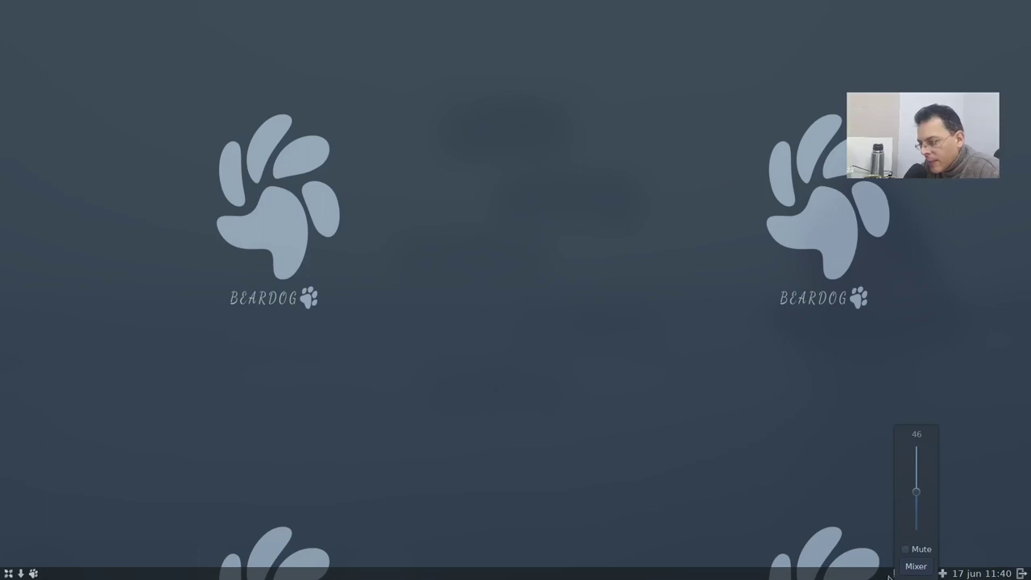
pyautogui.click(872, 539)
# Step: View the About information of the PNMixer volume applet and close it
pyautogui.rightClick(913, 574)
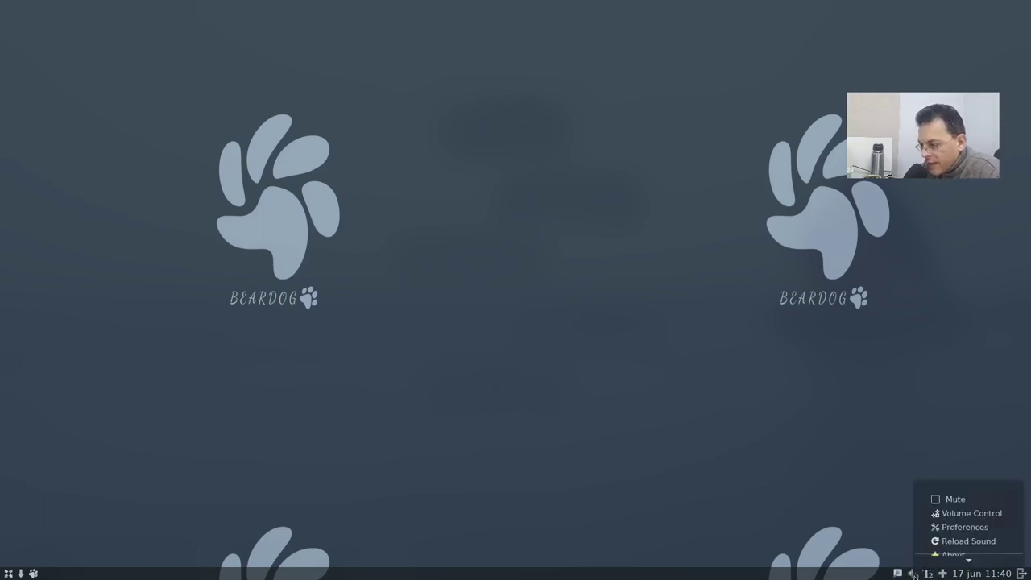
pyautogui.click(951, 533)
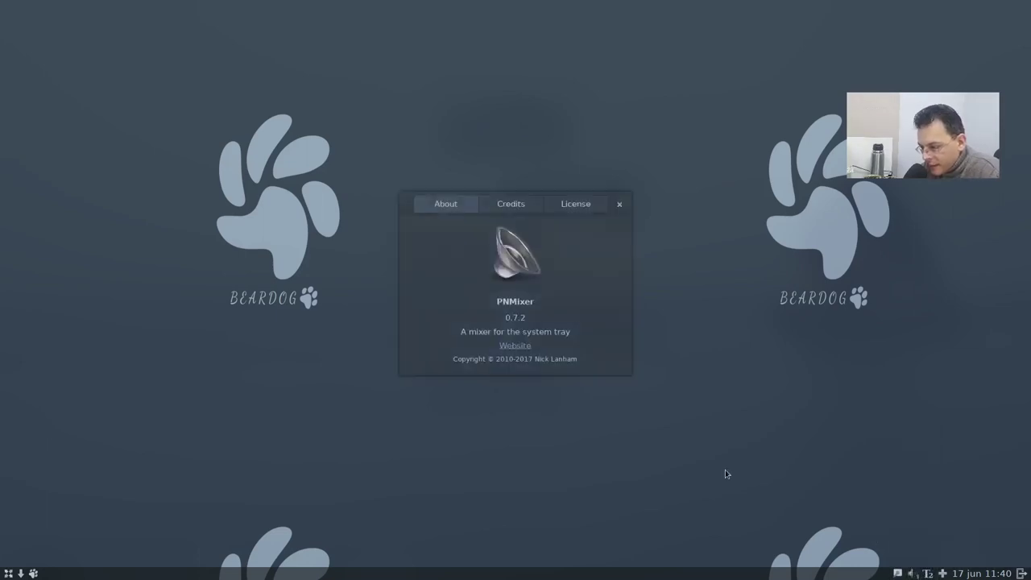
pyautogui.click(619, 205)
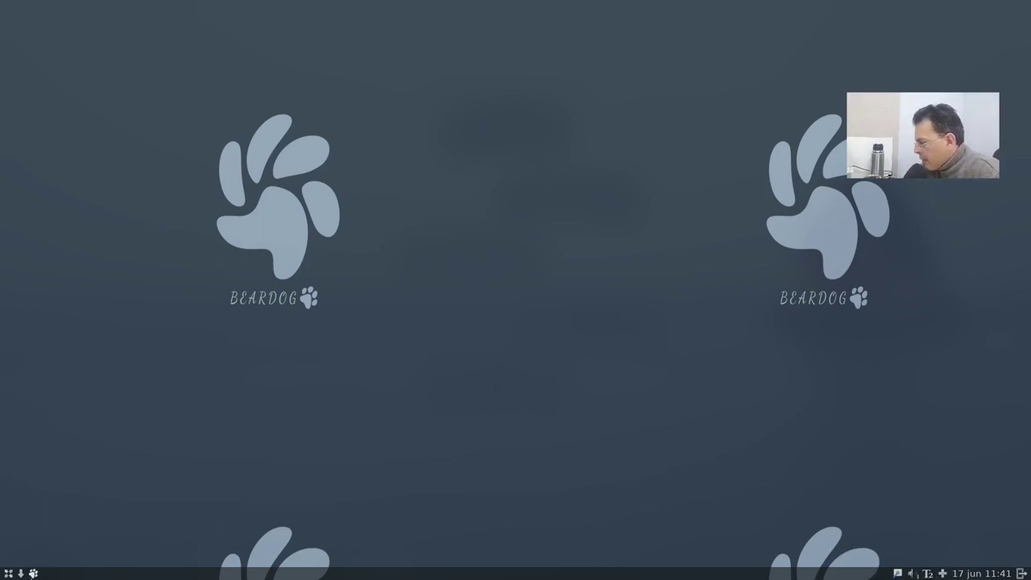
# Step: Apply the Beardog logo wallpaper through the Beardog theme options and close the wallpaper chooser
pyautogui.click(33, 574)
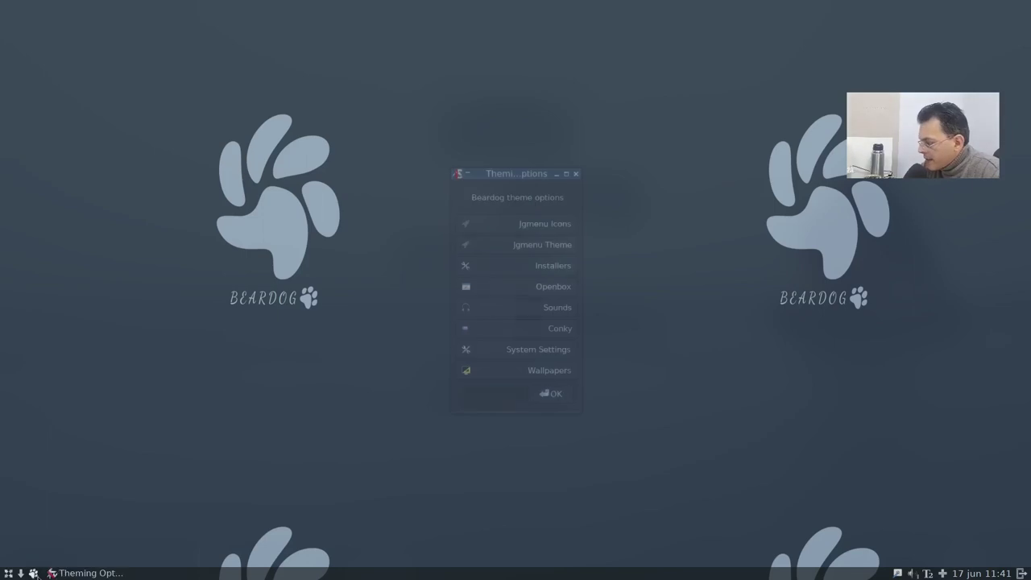
pyautogui.moveTo(507, 173); pyautogui.dragTo(538, 163)
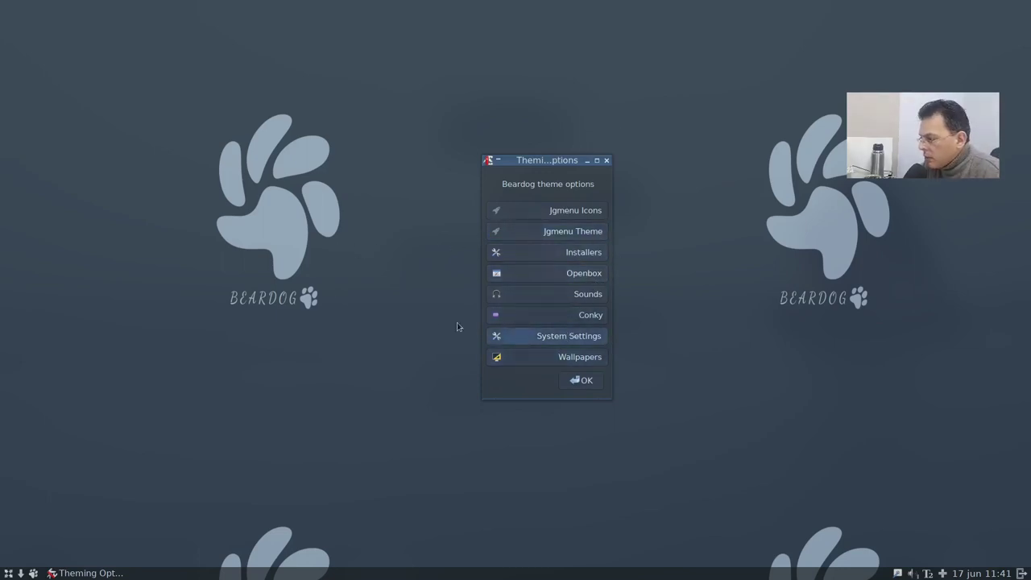
pyautogui.click(556, 359)
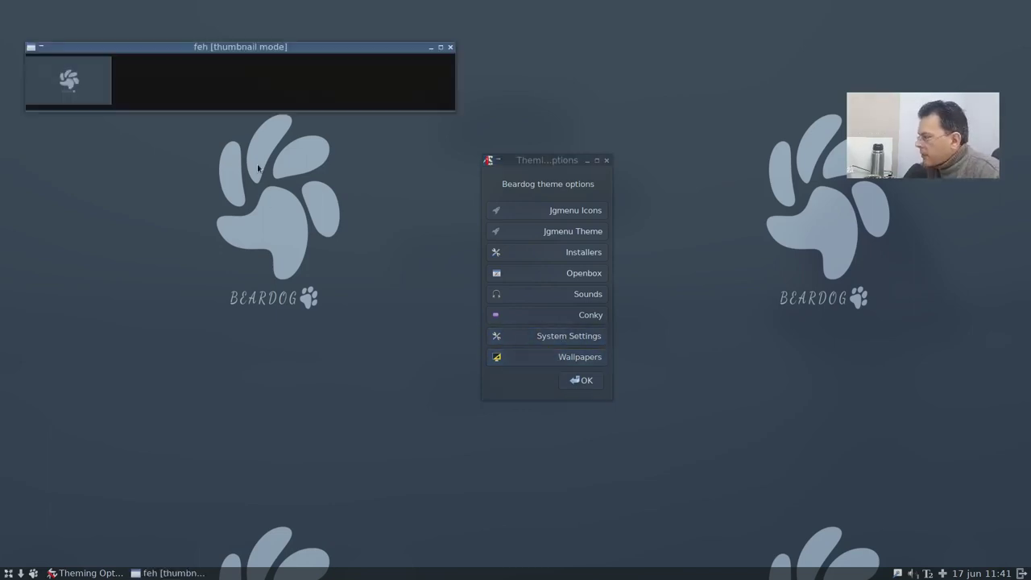
pyautogui.click(69, 80)
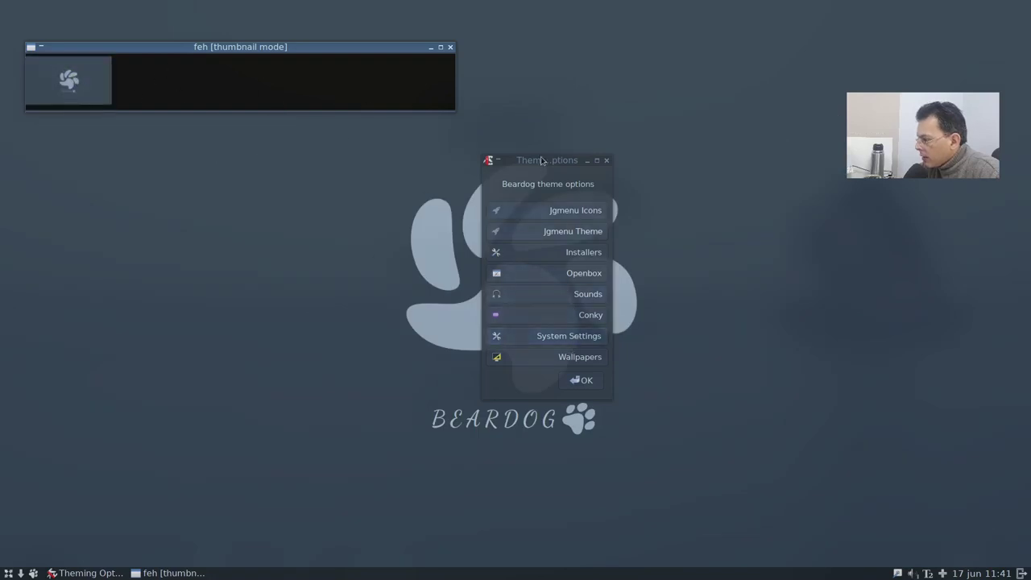
pyautogui.click(450, 47)
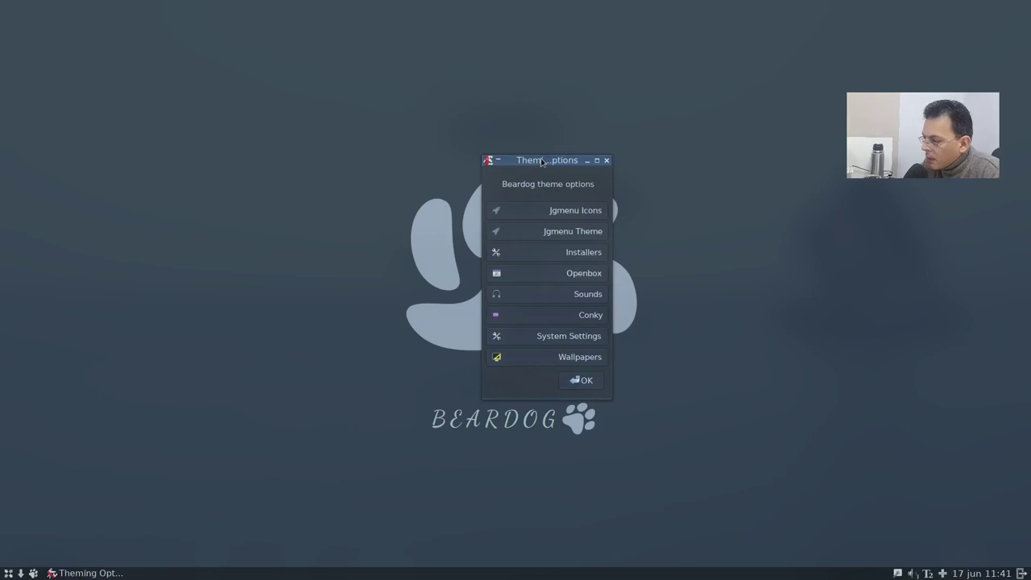
# Step: Open the system settings from the Beardog theme options and place the two windows side by side
pyautogui.moveTo(543, 159); pyautogui.dragTo(417, 191)
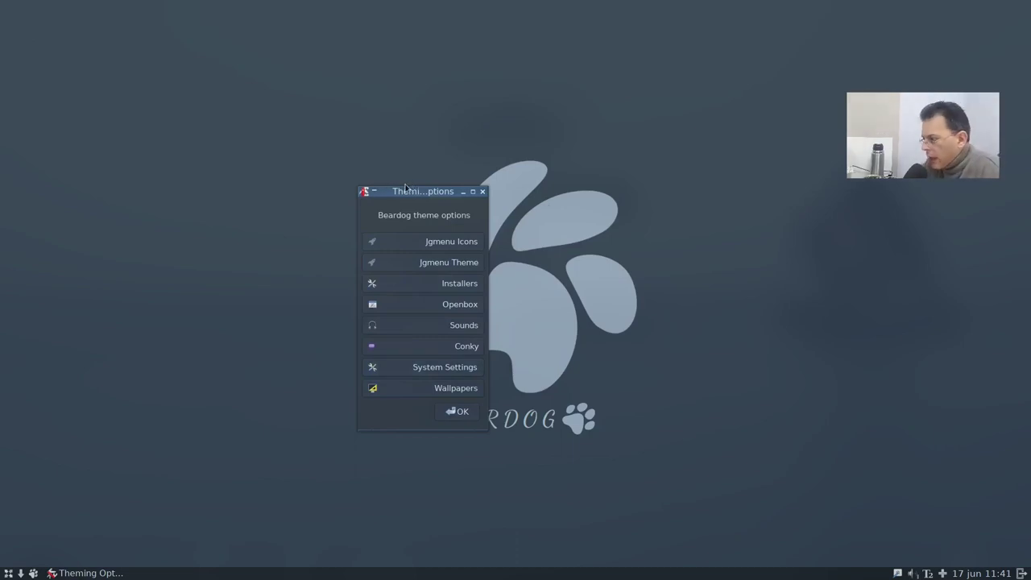
pyautogui.click(442, 371)
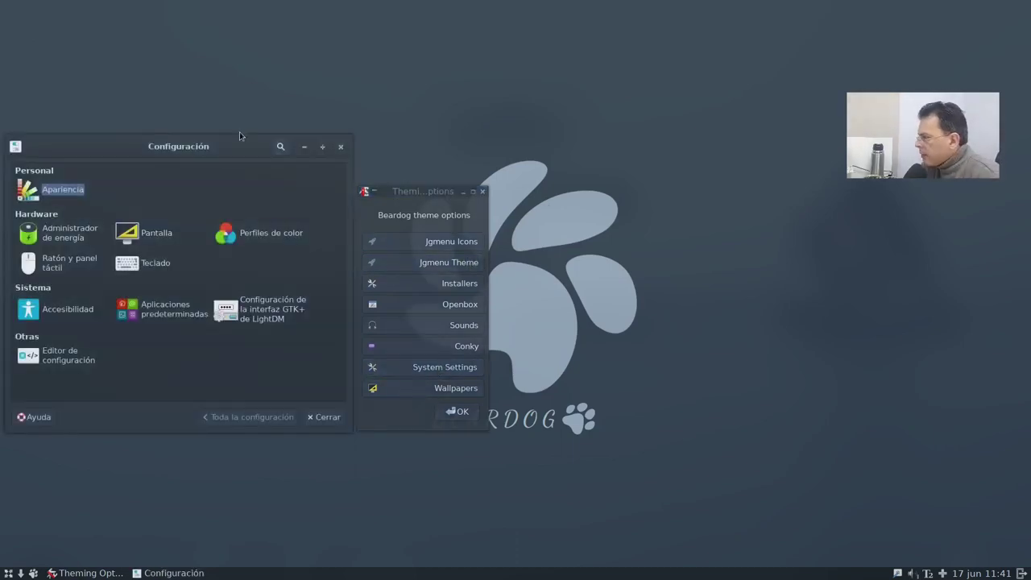
pyautogui.moveTo(242, 138); pyautogui.dragTo(807, 129)
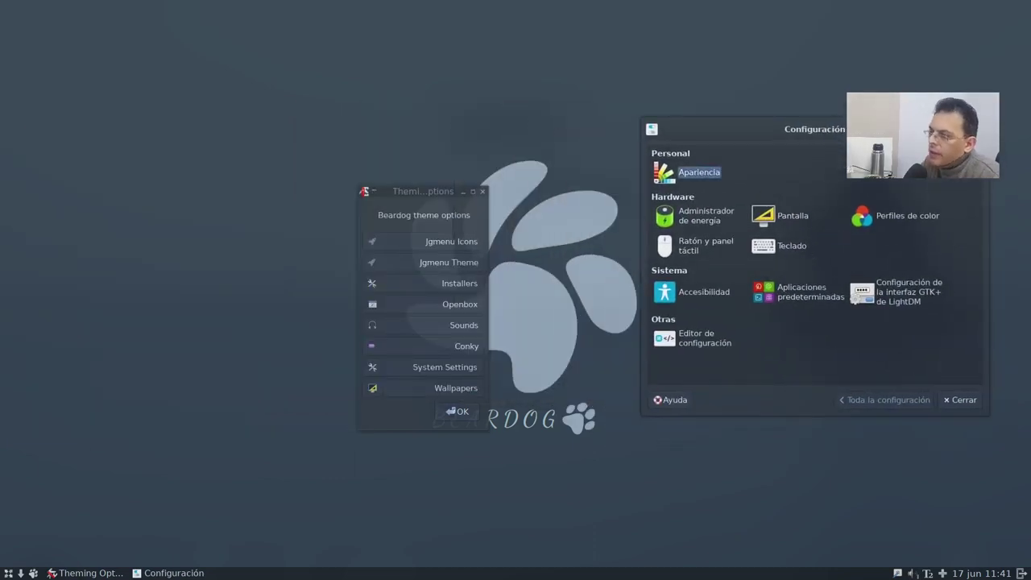
pyautogui.doubleClick(735, 129)
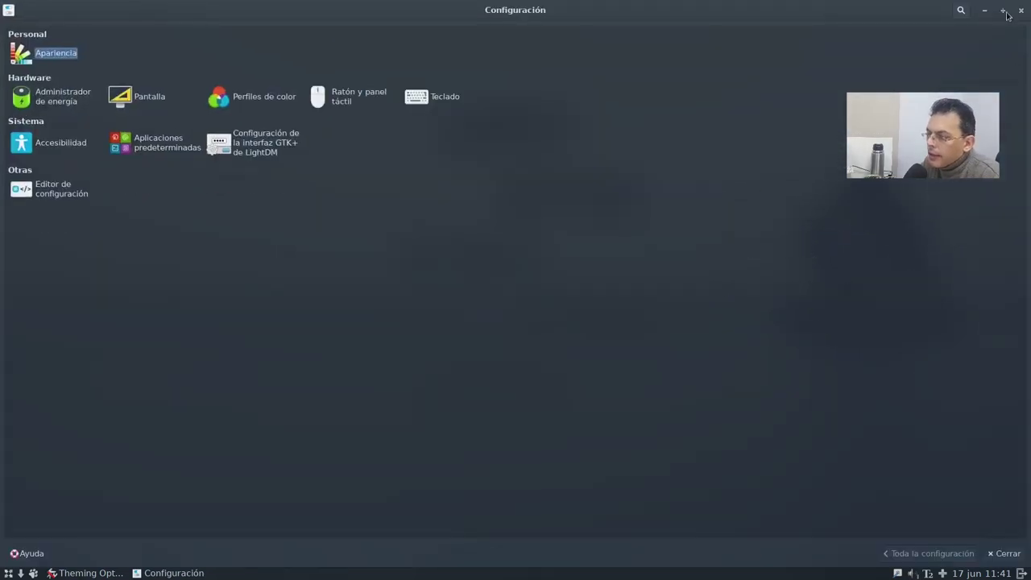
pyautogui.click(1005, 10)
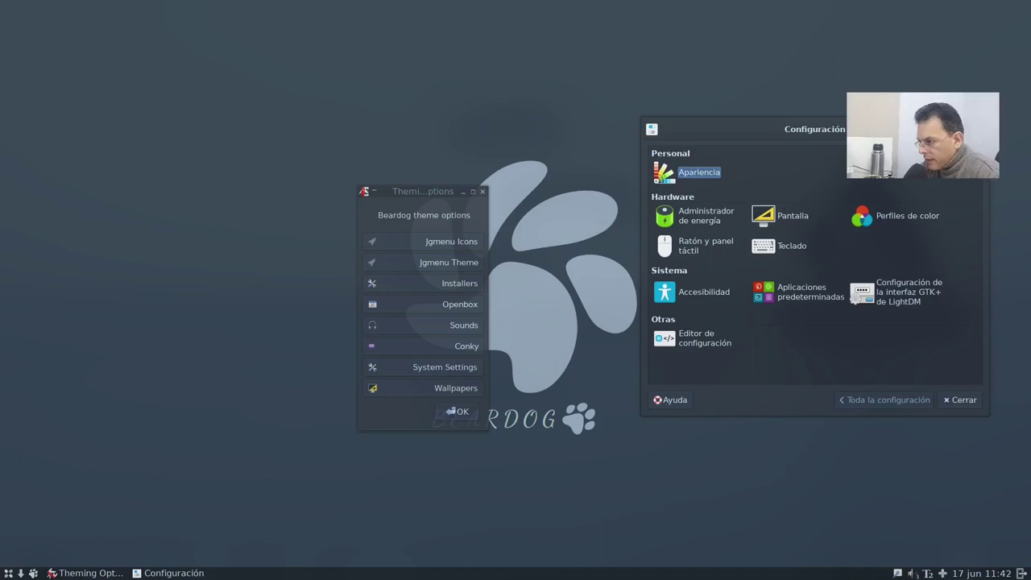
# Step: Try the Broadwater style in the Apariencia settings and switch back to Arcadia
pyautogui.click(687, 177)
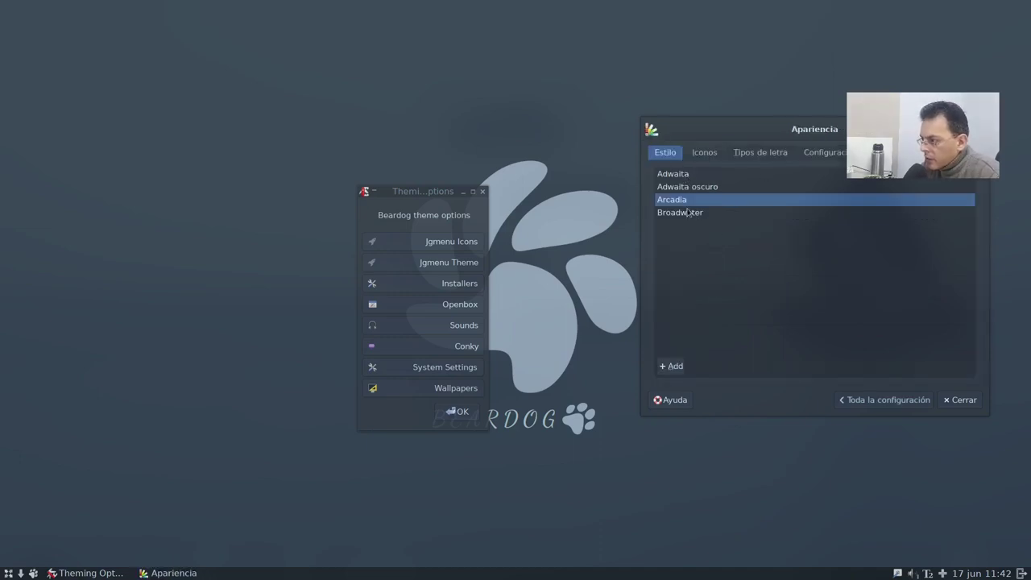
pyautogui.click(676, 214)
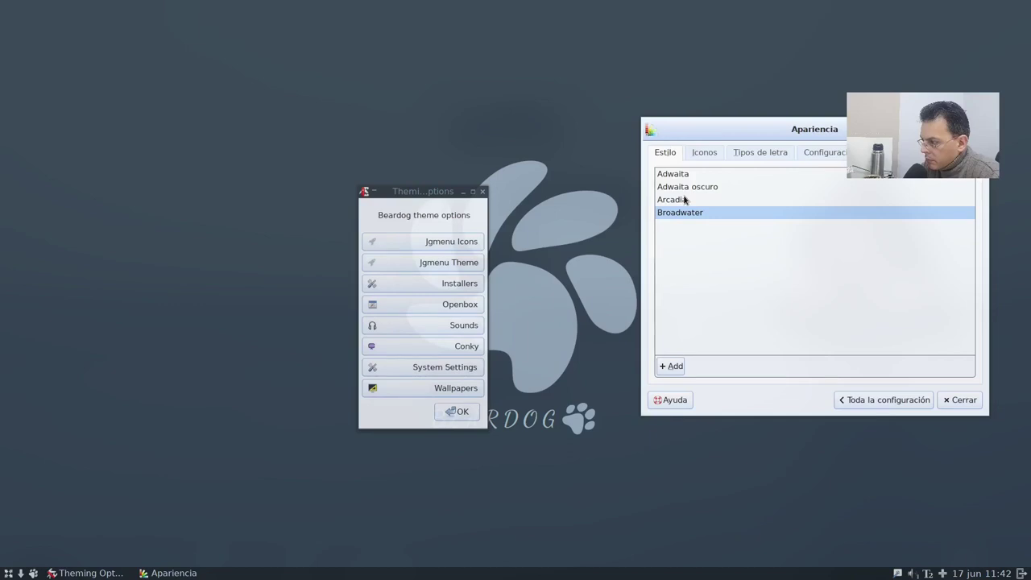
pyautogui.click(685, 199)
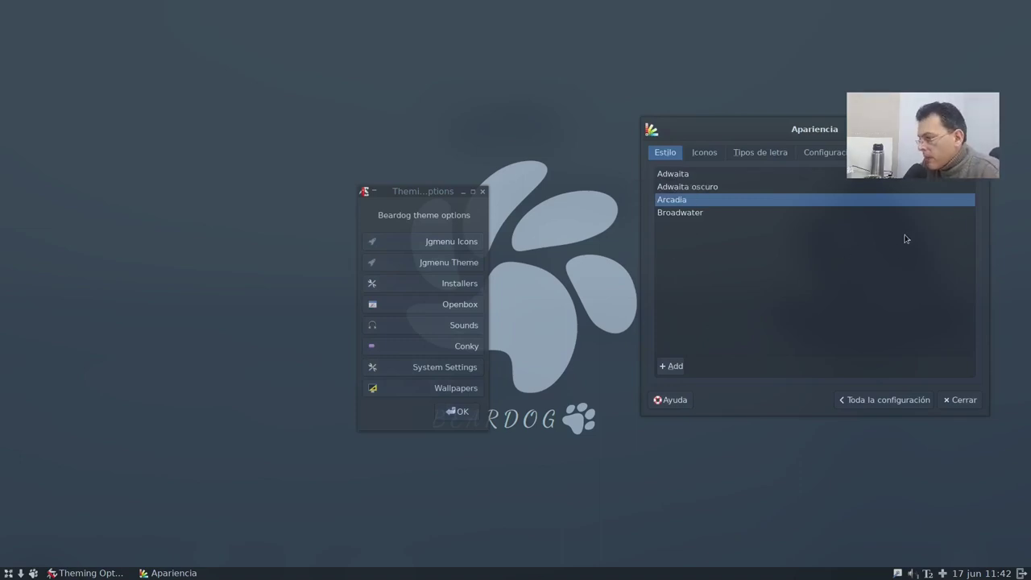
# Step: Examine the icon, font and configuration options of the Apariencia settings and close them
pyautogui.click(706, 153)
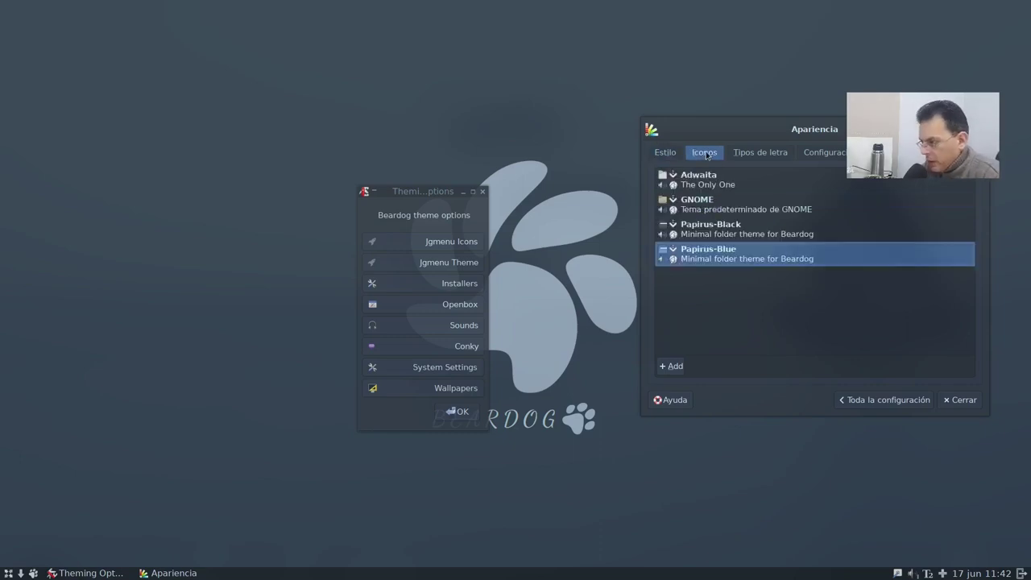
pyautogui.click(754, 155)
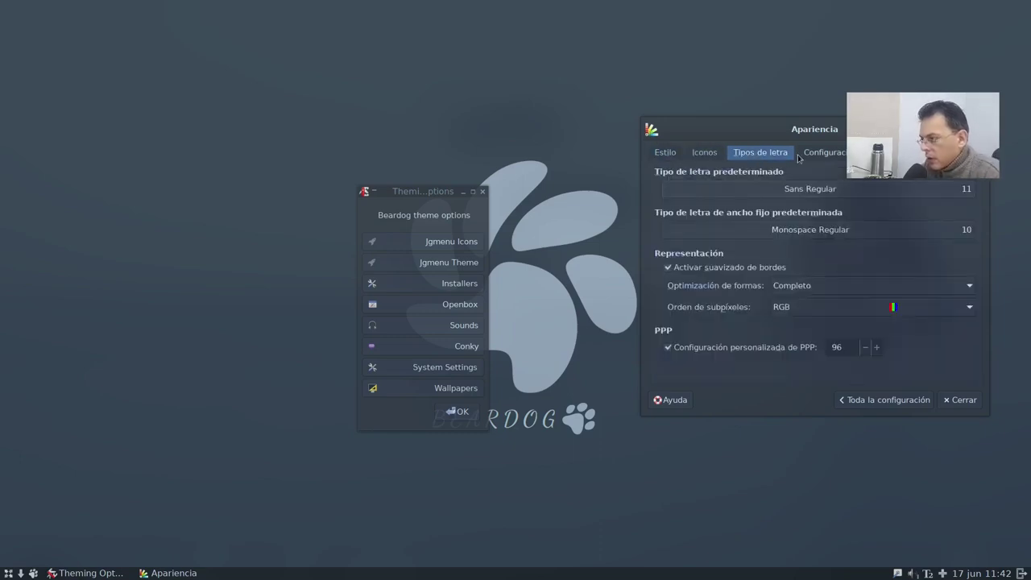
pyautogui.click(818, 158)
pyautogui.click(667, 154)
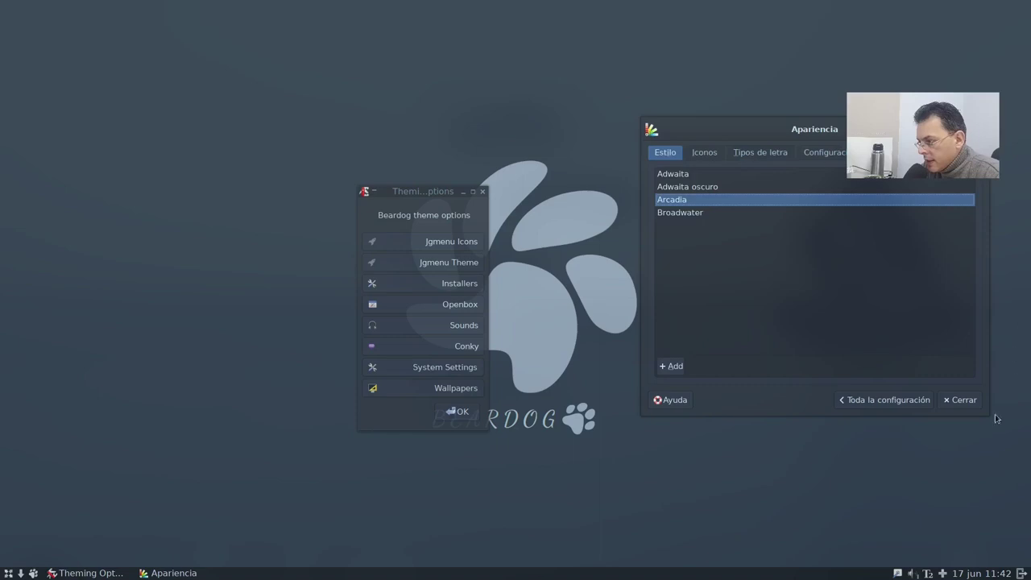
pyautogui.click(948, 400)
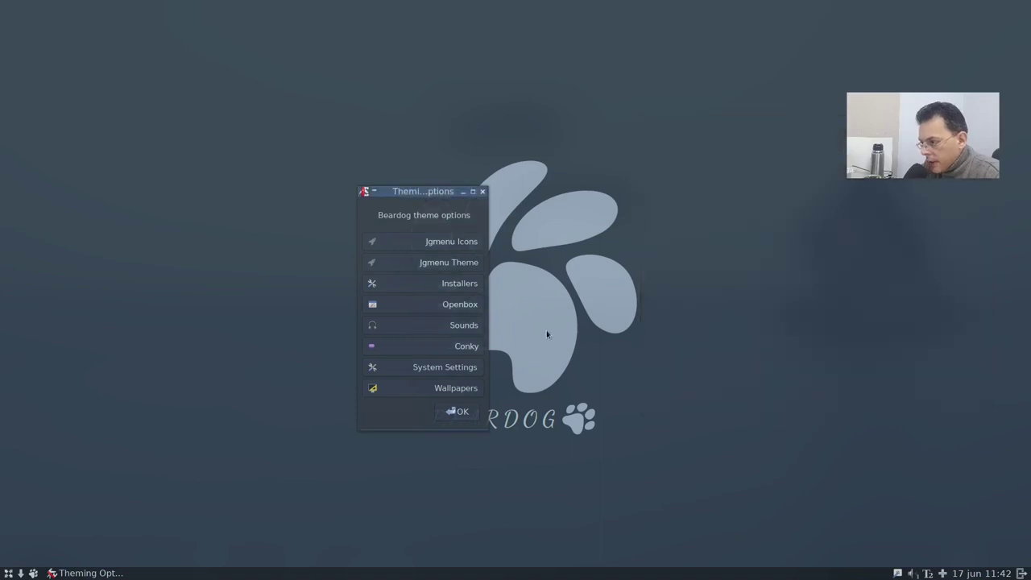
# Step: Enable the Conky clock on the desktop through the Beardog theme options
pyautogui.click(457, 346)
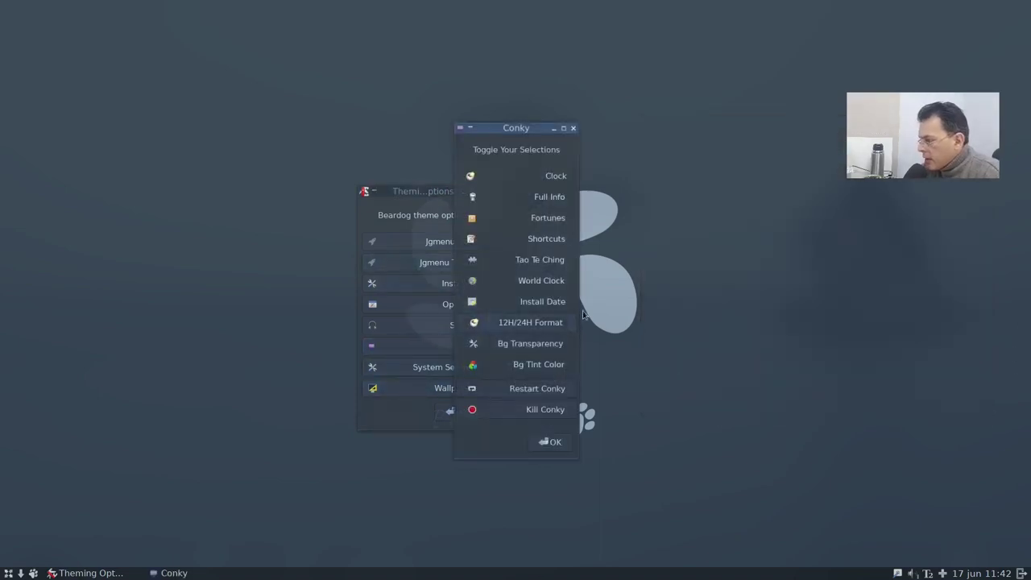
pyautogui.click(558, 177)
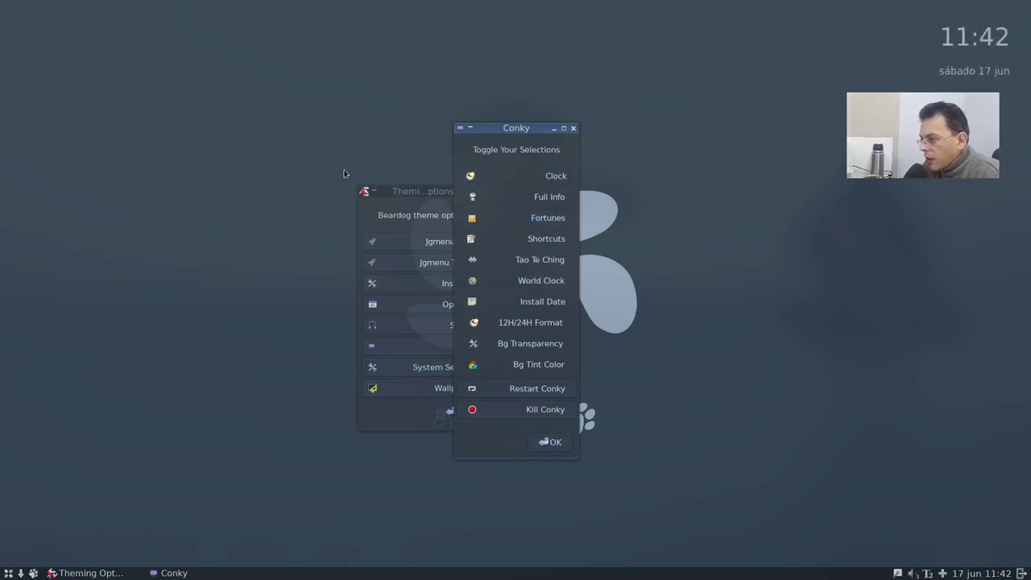
# Step: Enable the Full Info Conky widget, and try the Fortunes widget before turning it off again
pyautogui.click(529, 203)
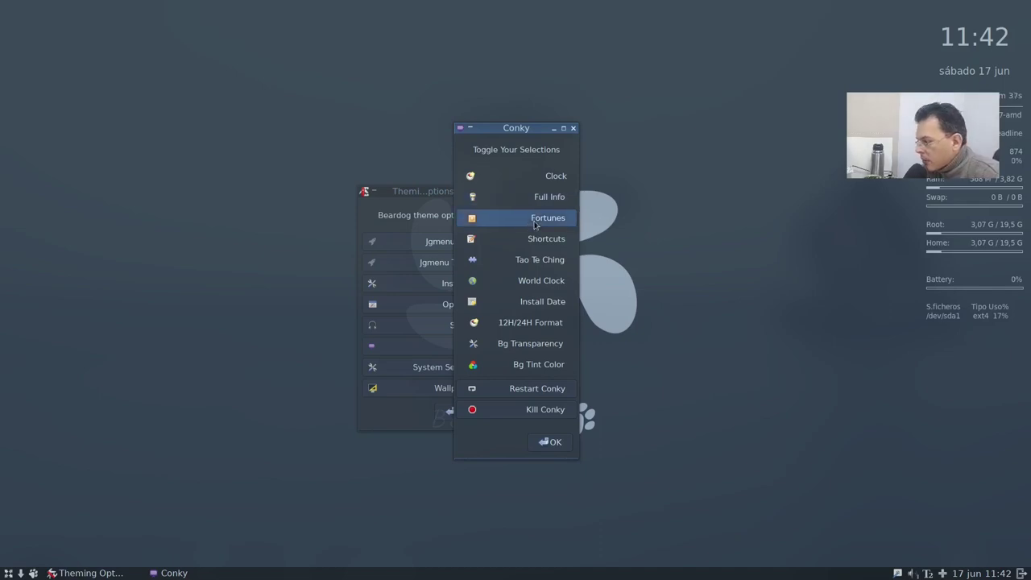
pyautogui.click(536, 224)
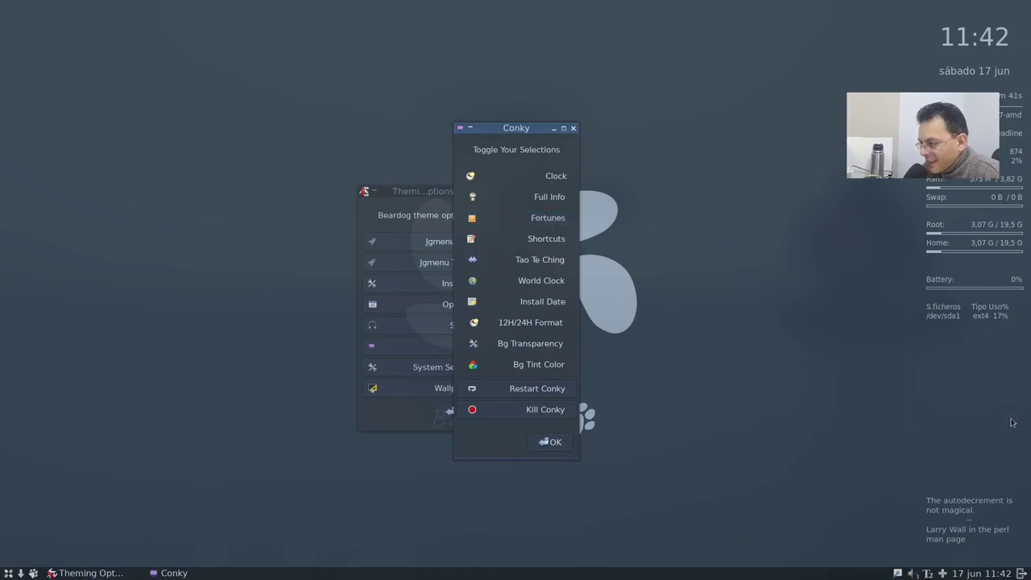
pyautogui.click(553, 229)
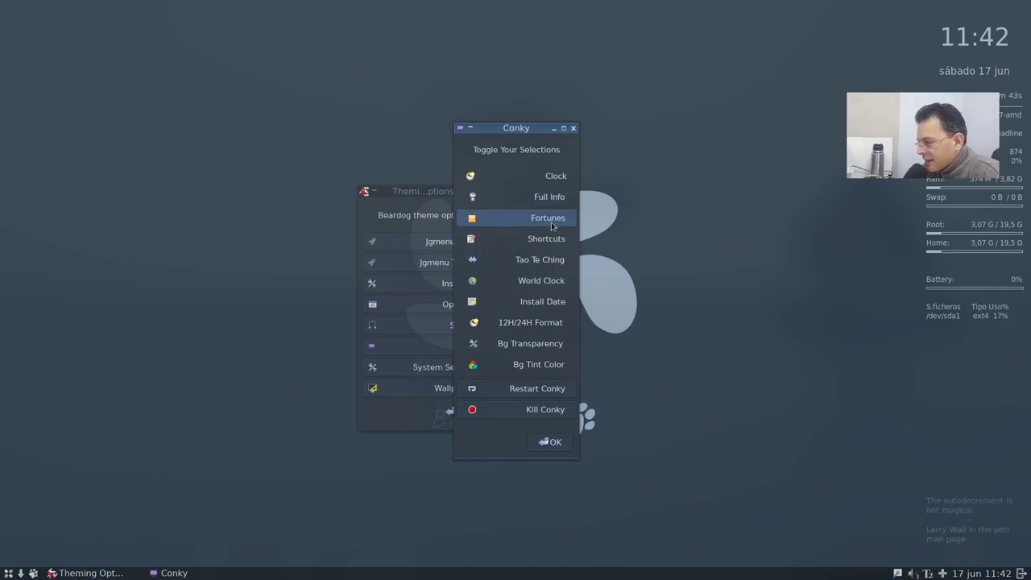
# Step: Show the Shortcuts and World Clock Conky widgets and hide the Full Info and Clock widgets
pyautogui.click(499, 245)
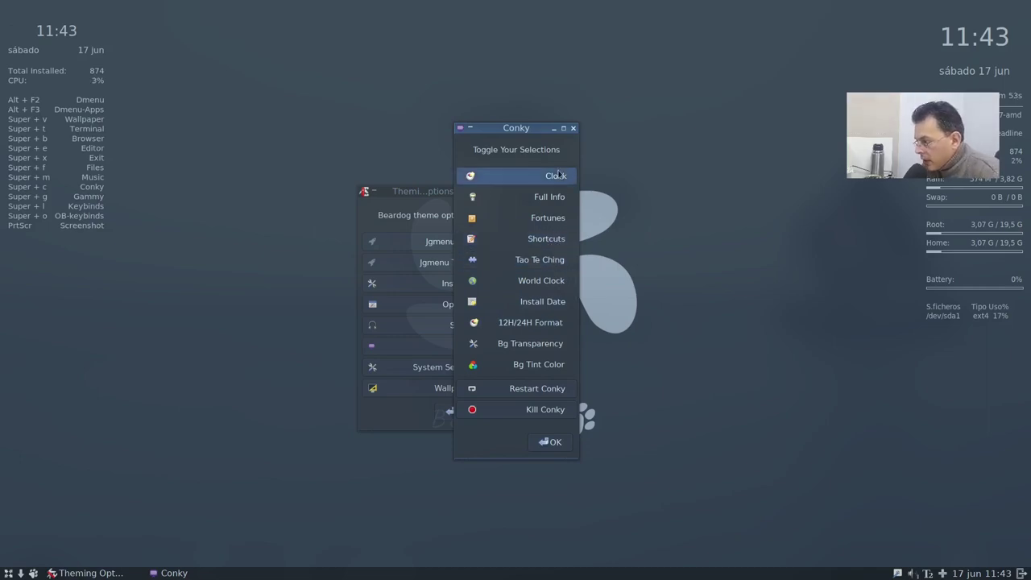
pyautogui.click(550, 207)
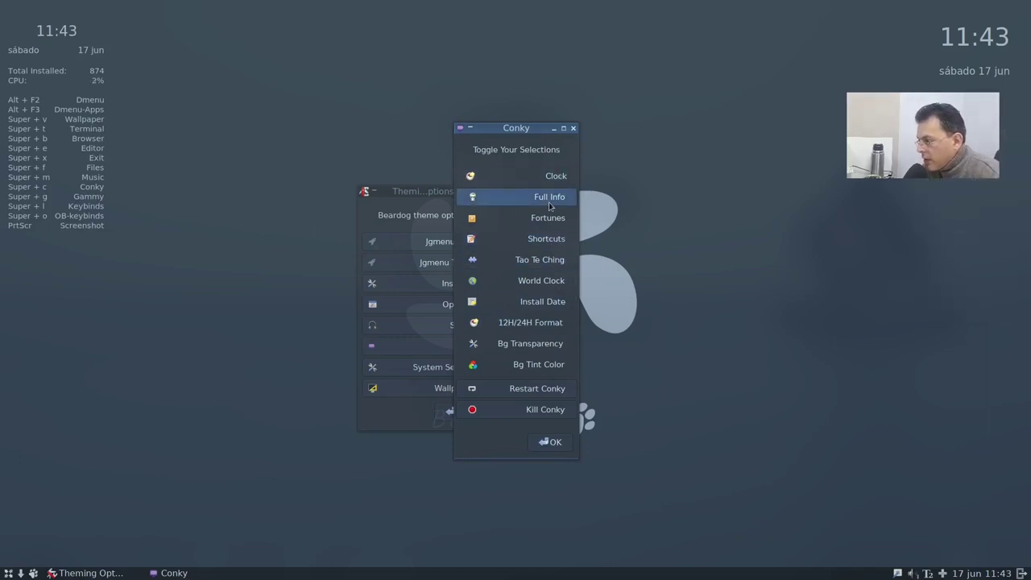
pyautogui.click(550, 176)
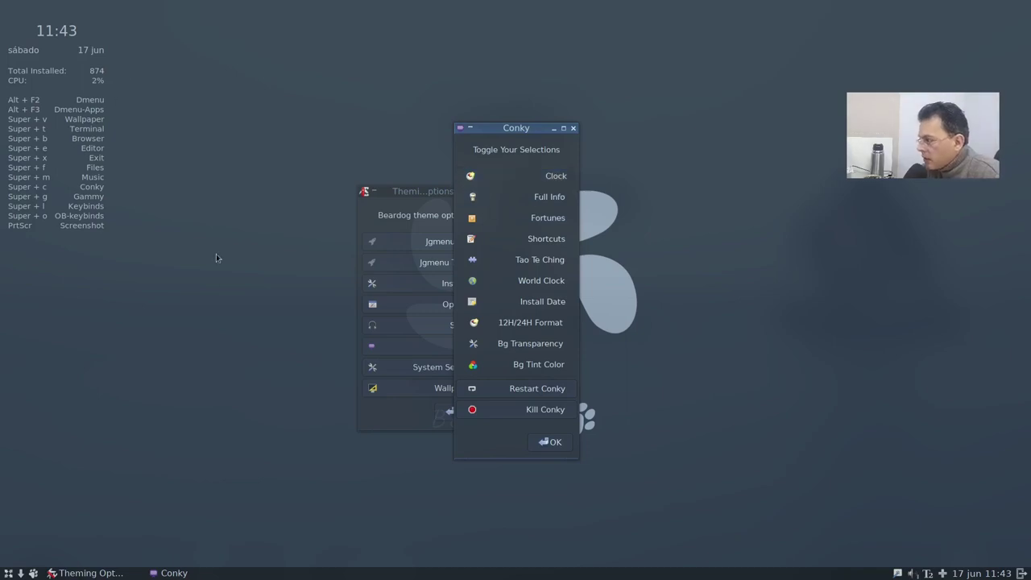
pyautogui.click(558, 282)
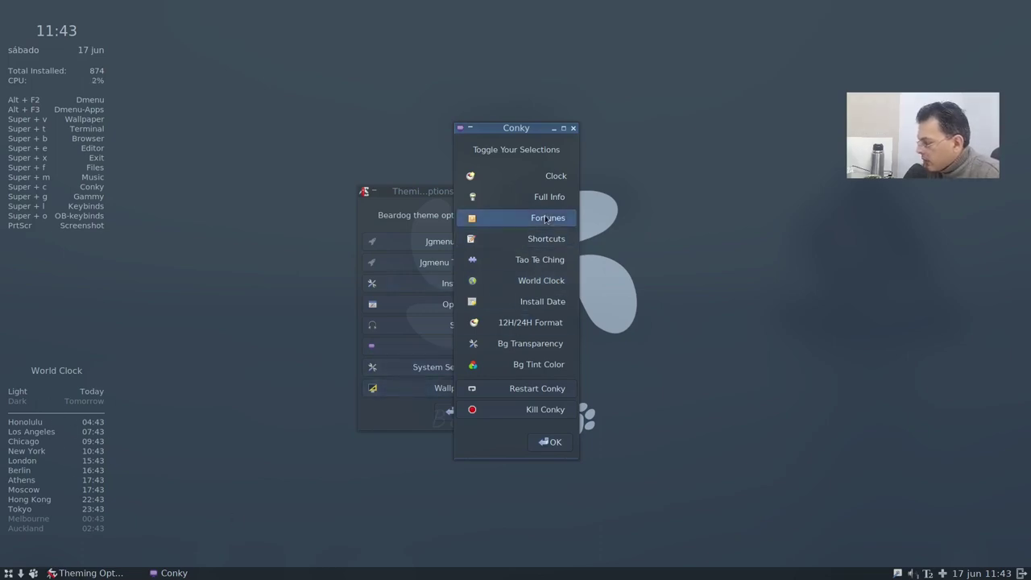
# Step: Switch the Conky time format to 12H and view the background transparency choices, cancelling without a selection
pyautogui.click(525, 328)
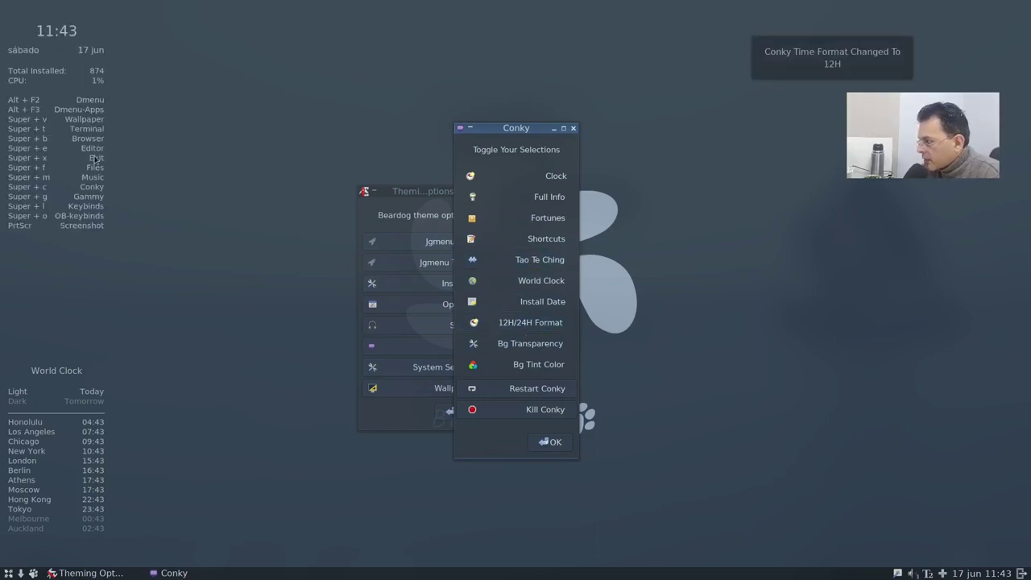
pyautogui.click(531, 345)
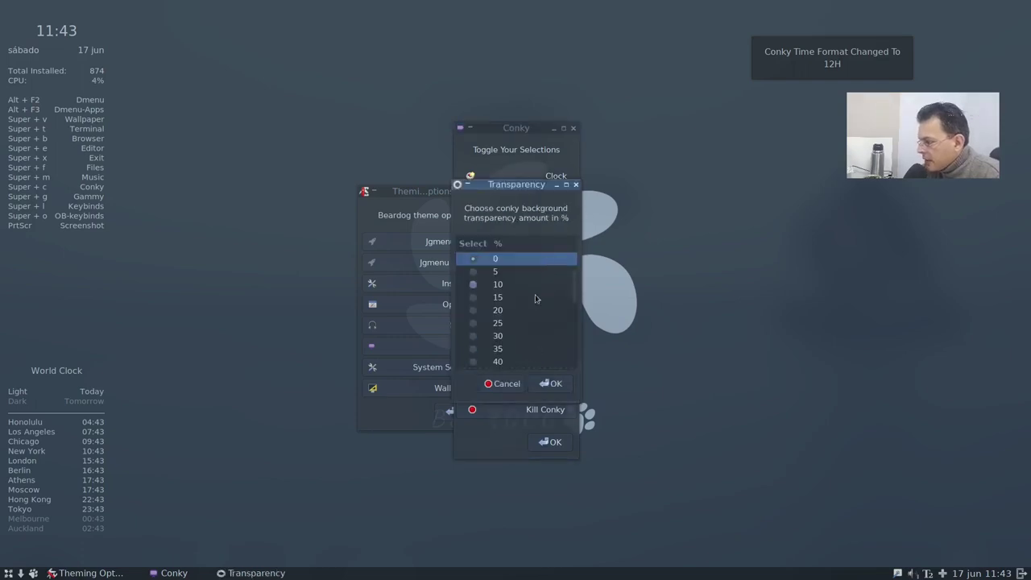
pyautogui.click(499, 385)
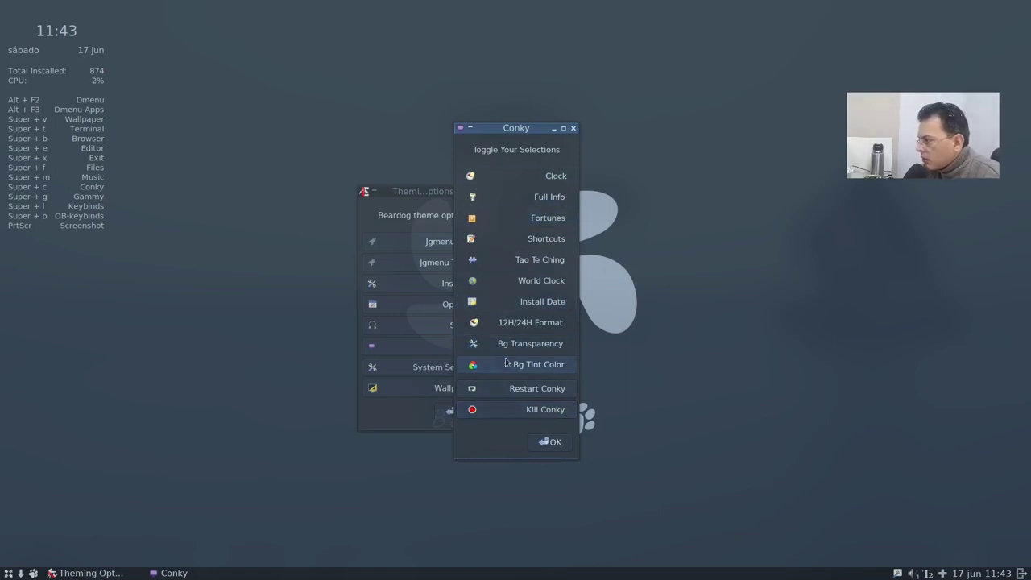
# Step: Show the Clock and Full Info Conky widgets, hide Shortcuts and close the Conky options
pyautogui.click(508, 178)
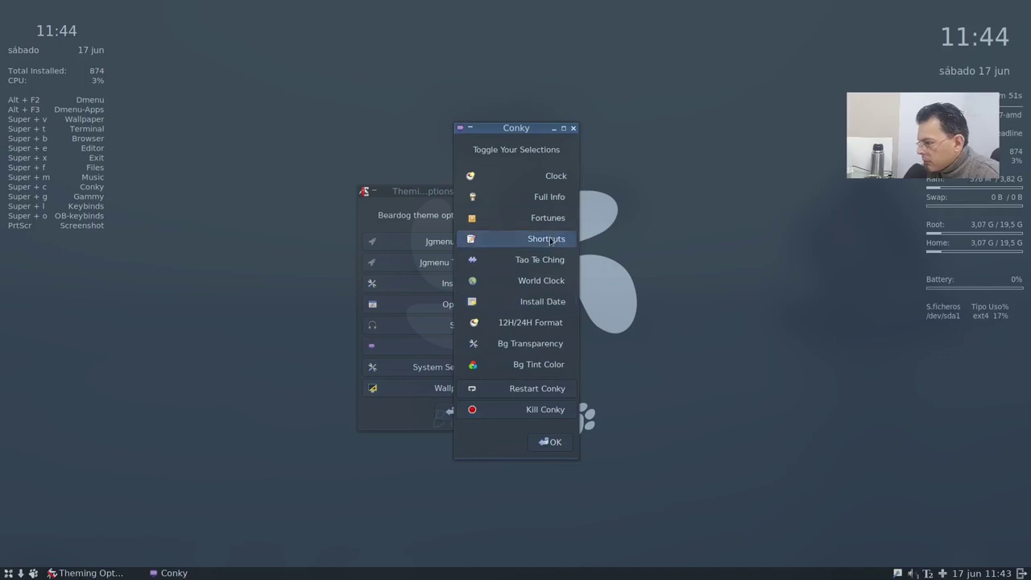
pyautogui.click(550, 239)
pyautogui.click(564, 444)
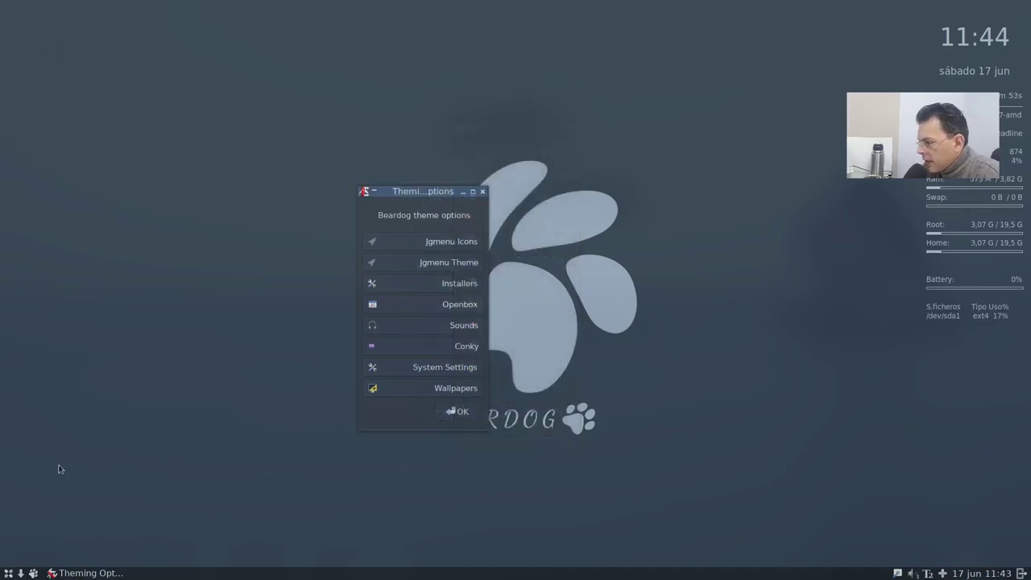
# Step: Set the sound notifications to Off in the Beardog theme options
pyautogui.click(478, 326)
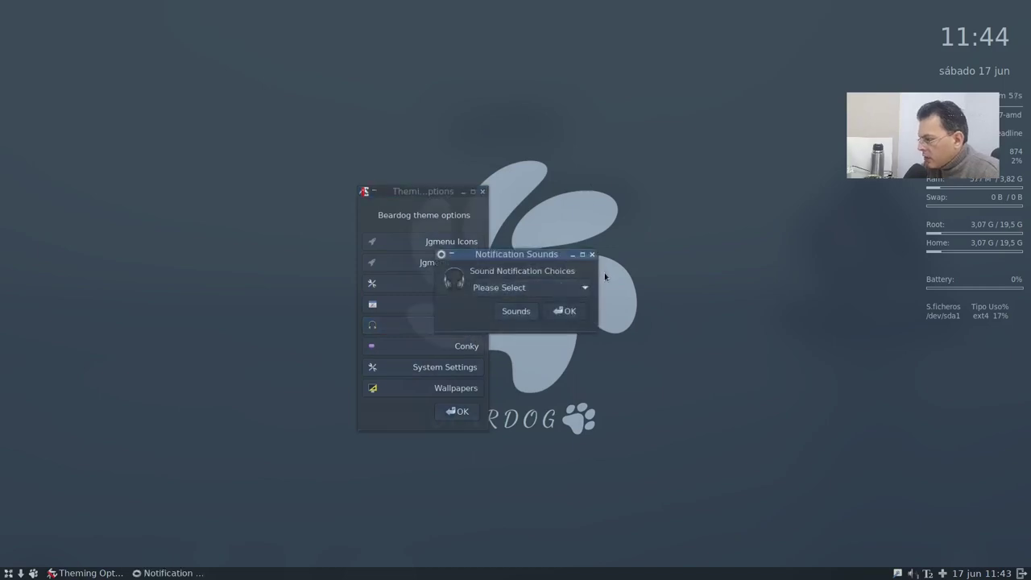
pyautogui.click(562, 289)
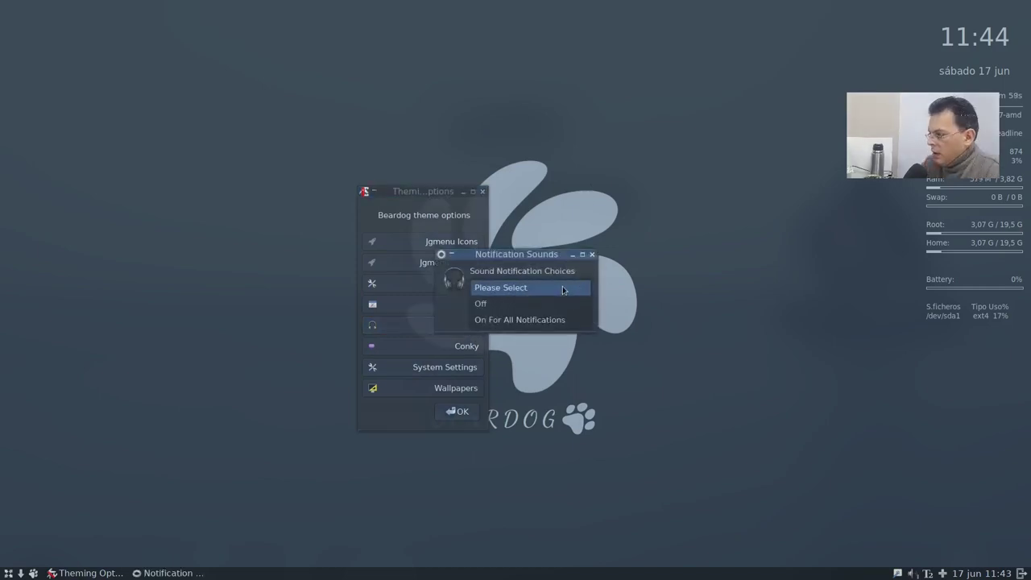
pyautogui.click(563, 304)
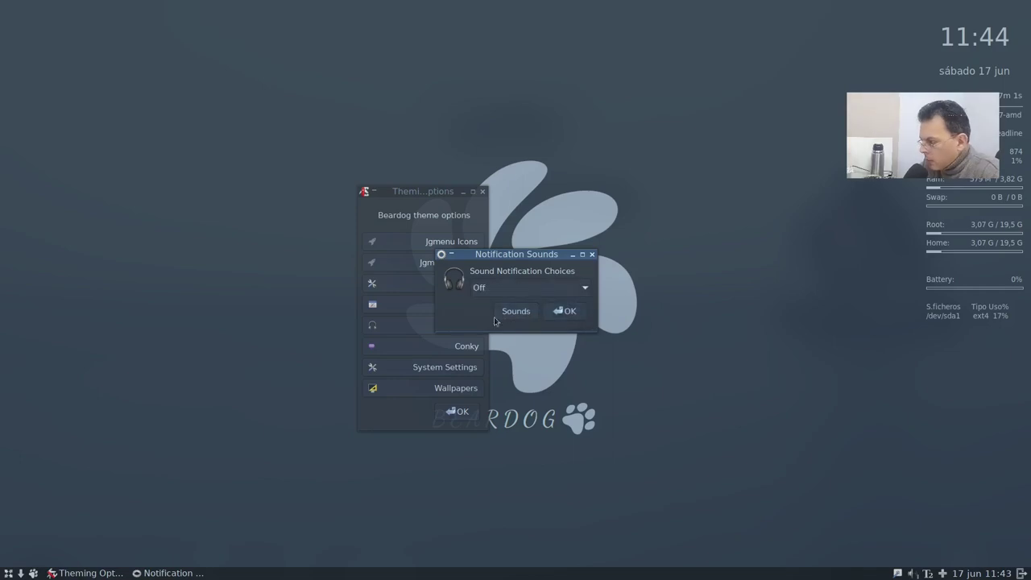
pyautogui.click(569, 311)
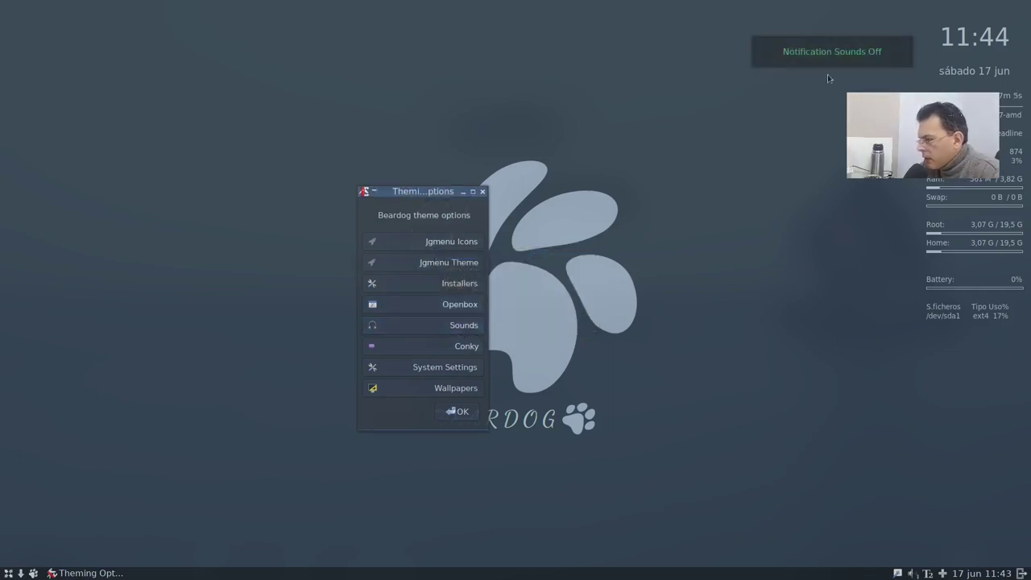
# Step: Examine the theme, appearance, window, move and resize, and mouse settings of the Openbox configuration manager, and close it
pyautogui.click(470, 305)
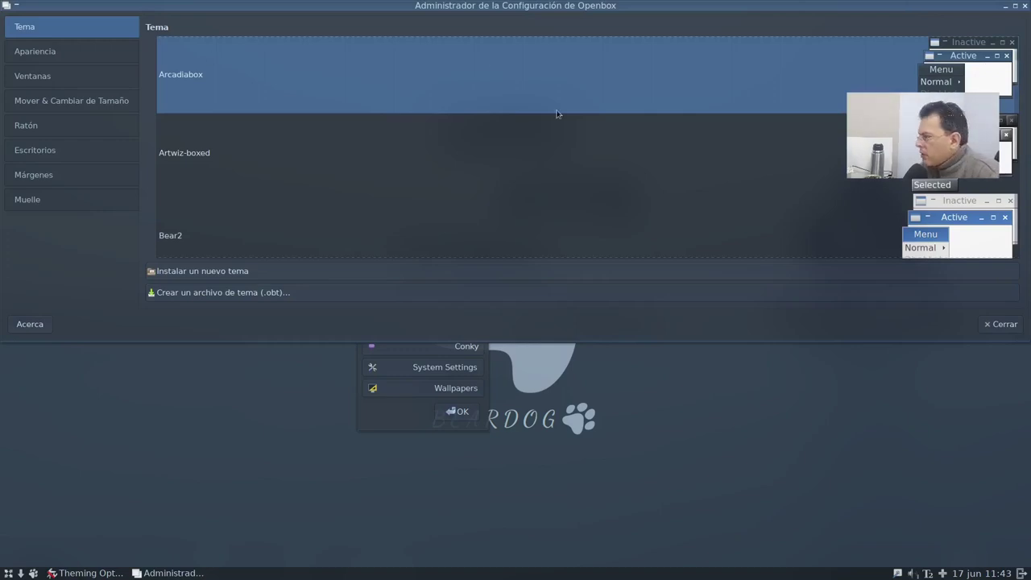
pyautogui.click(55, 52)
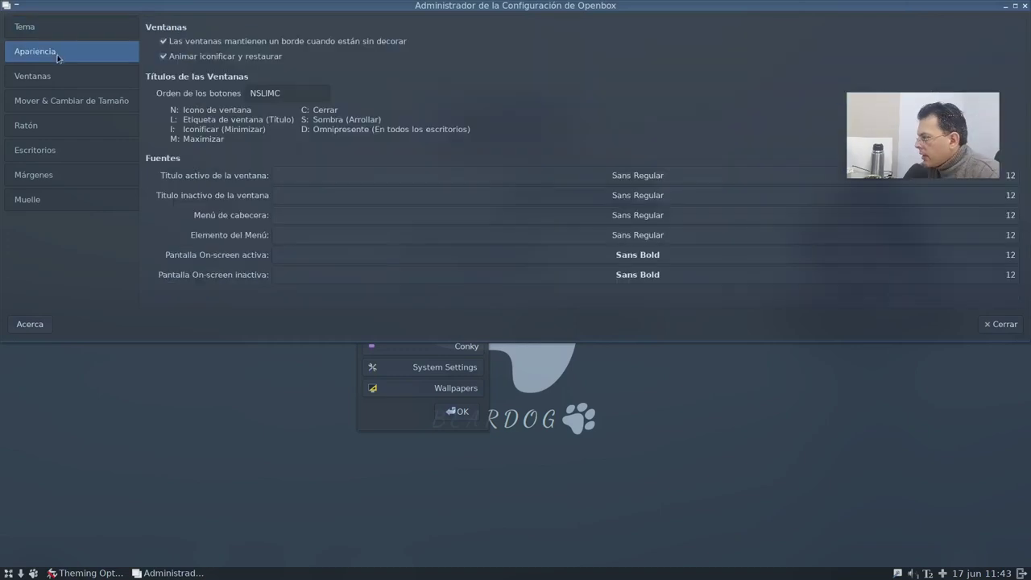
pyautogui.click(45, 78)
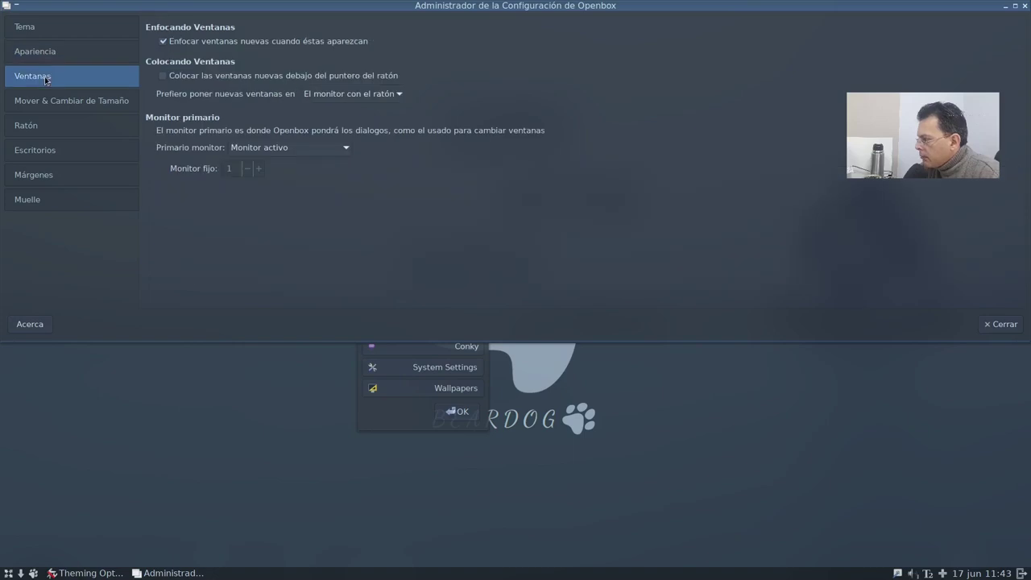
pyautogui.click(50, 102)
pyautogui.click(60, 127)
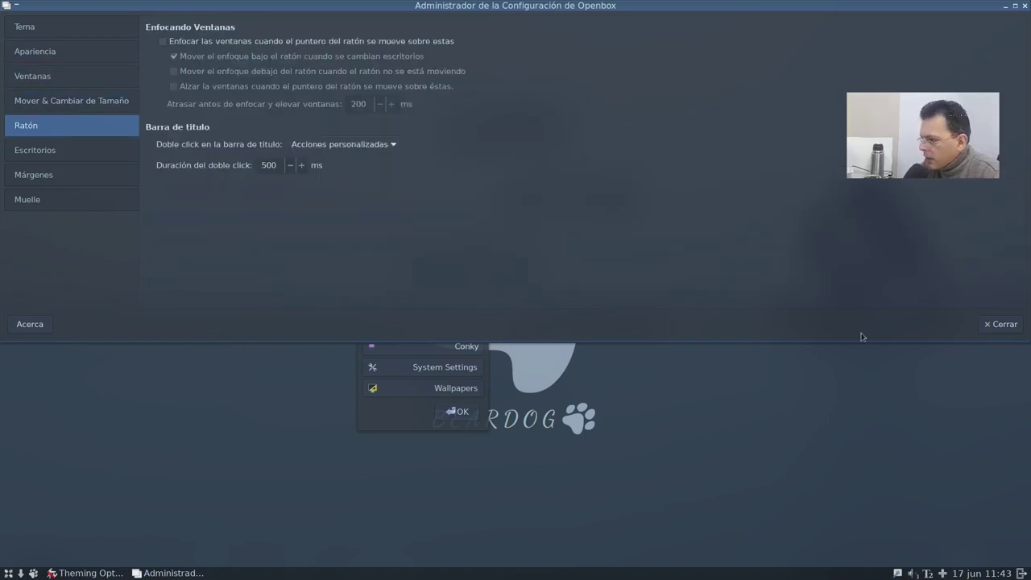
pyautogui.click(1002, 324)
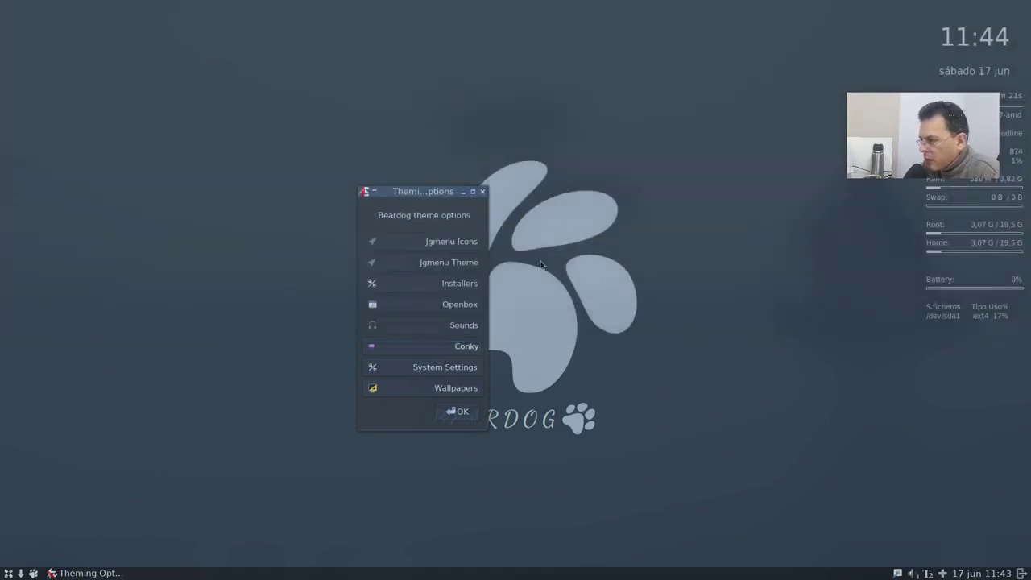
# Step: Examine the Audio/Video and Games categories of the Lilidog installers and open the Internet installers
pyautogui.click(457, 287)
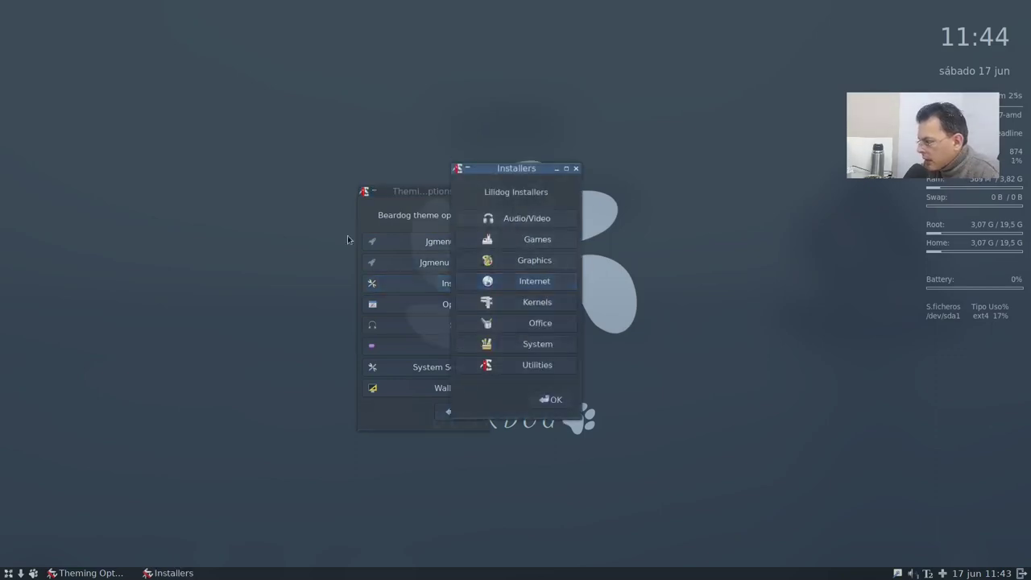
pyautogui.click(543, 224)
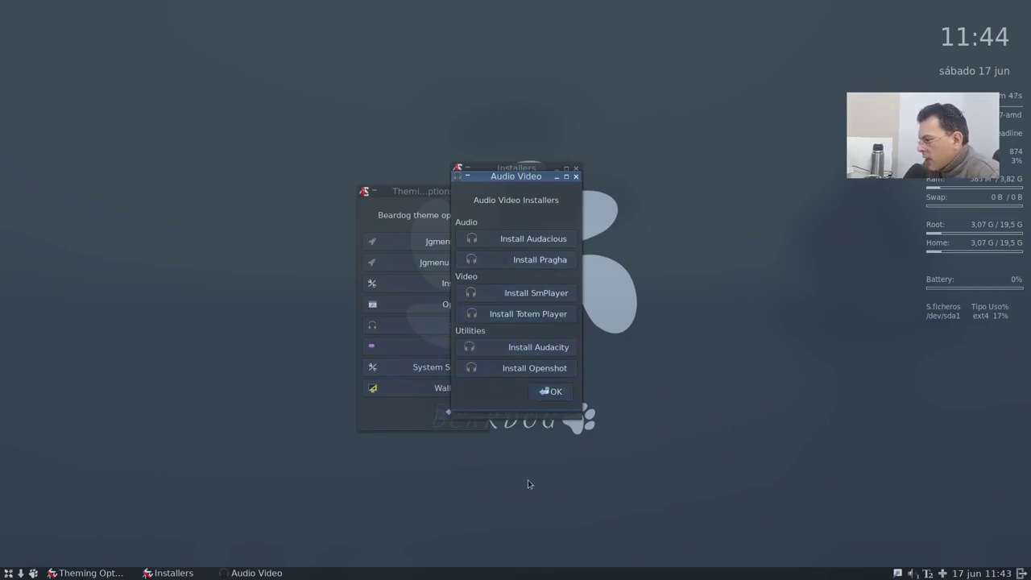
pyautogui.click(533, 395)
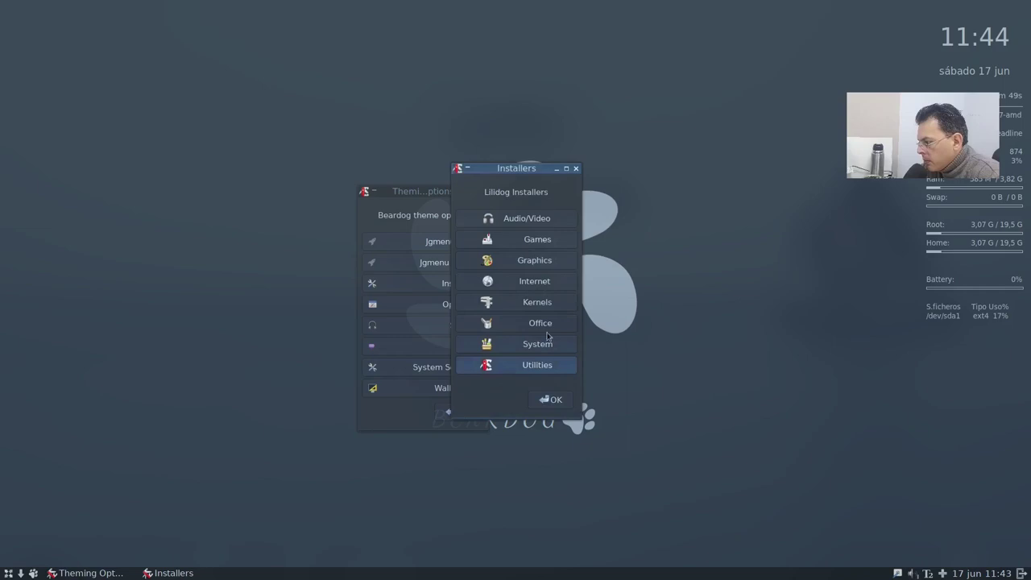
pyautogui.click(535, 238)
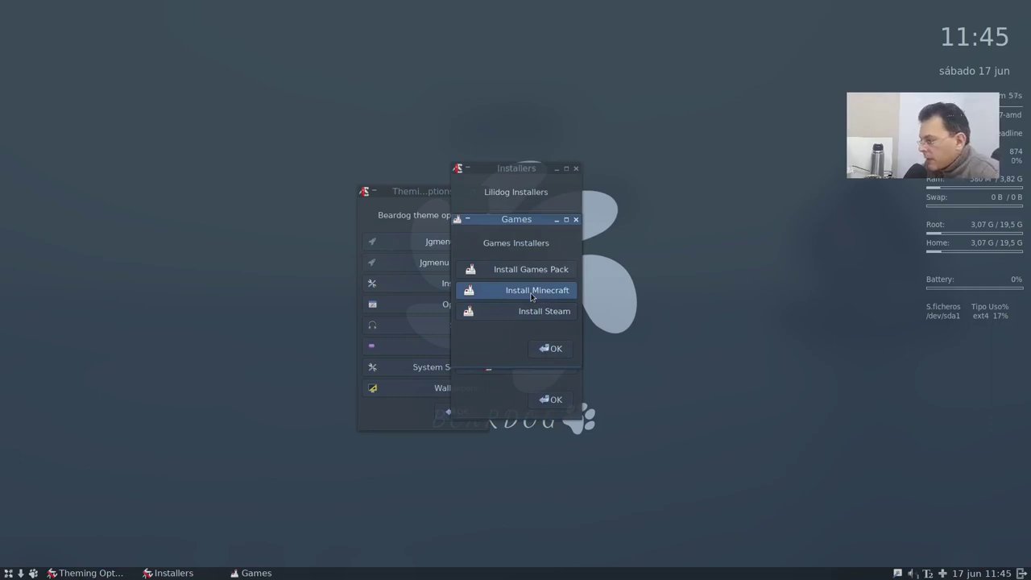
pyautogui.click(556, 348)
pyautogui.doubleClick(540, 281)
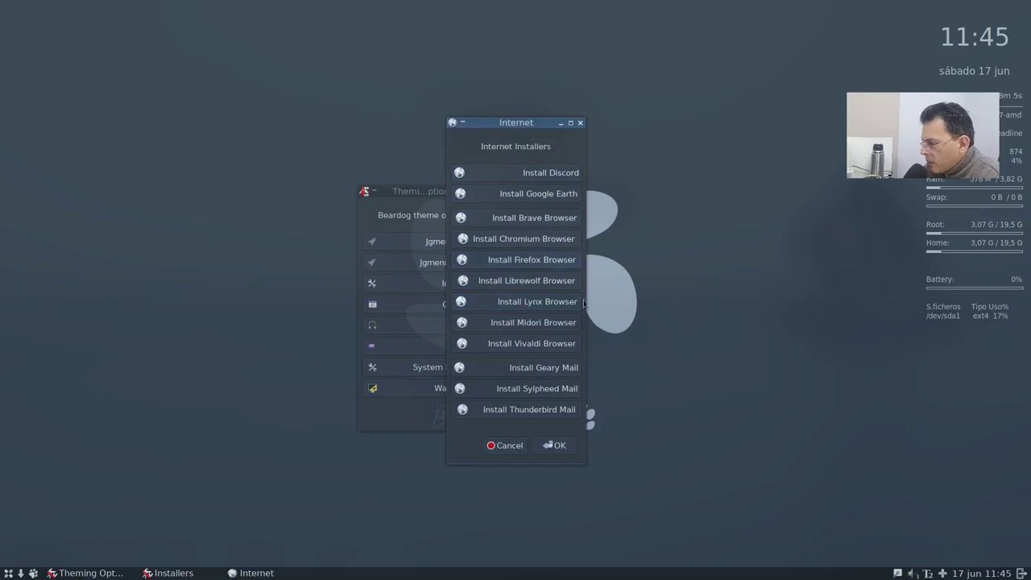
# Step: Try to launch the default web browser (Navegador web) from the desktop's Internet programs and dismiss the resulting dialog
pyautogui.rightClick(186, 226)
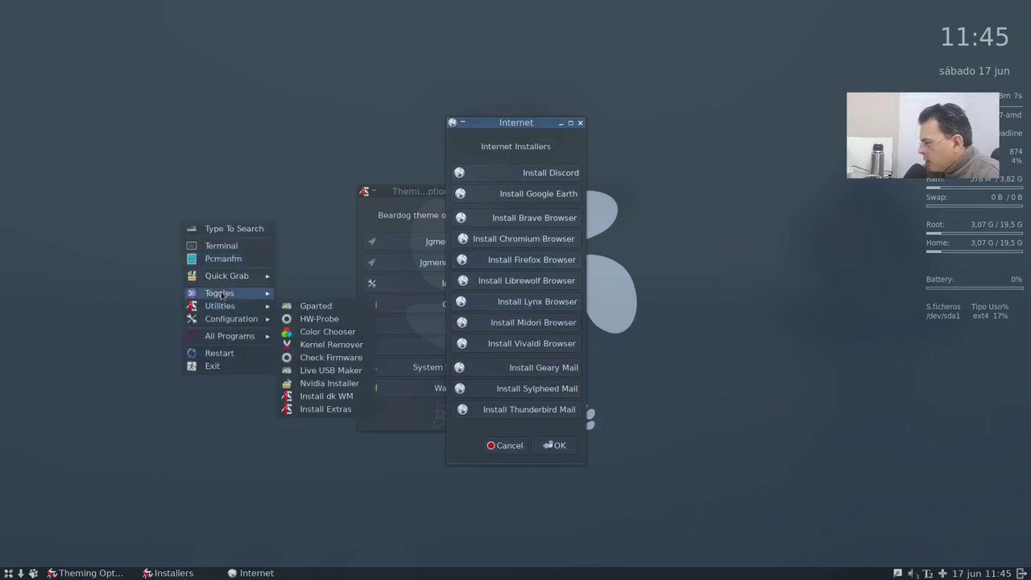
pyautogui.moveTo(230, 336)
pyautogui.moveTo(336, 377)
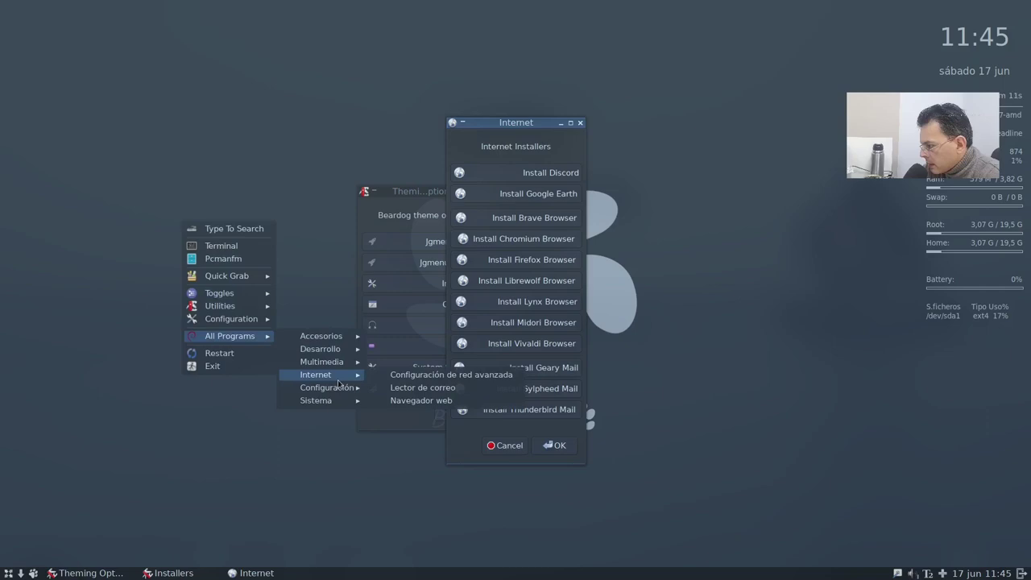
pyautogui.click(421, 400)
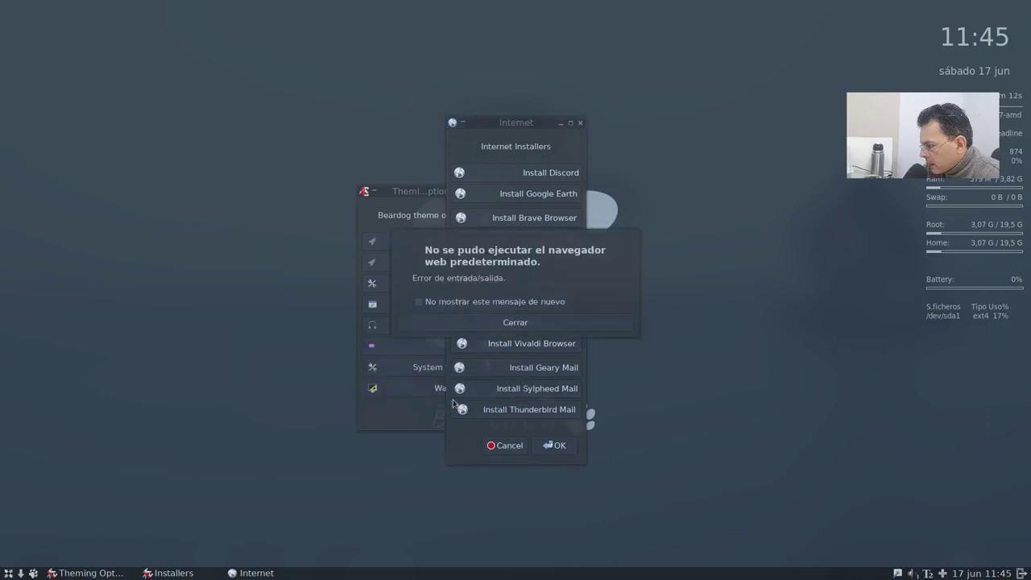
pyautogui.click(570, 322)
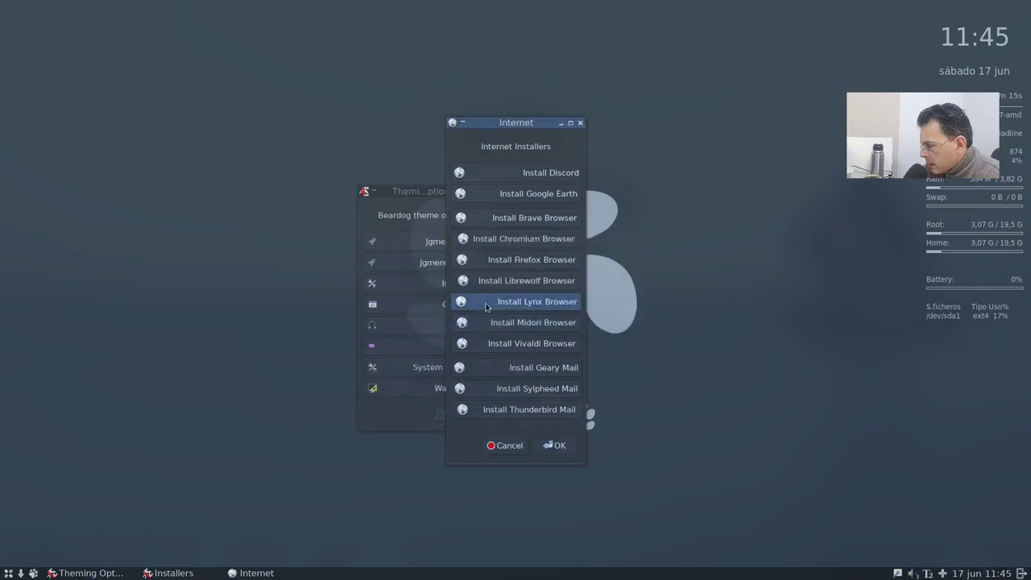
# Step: Start the Firefox Browser installation, enter the sudo password, confirm the packages with s and close the Internet installers
pyautogui.click(534, 269)
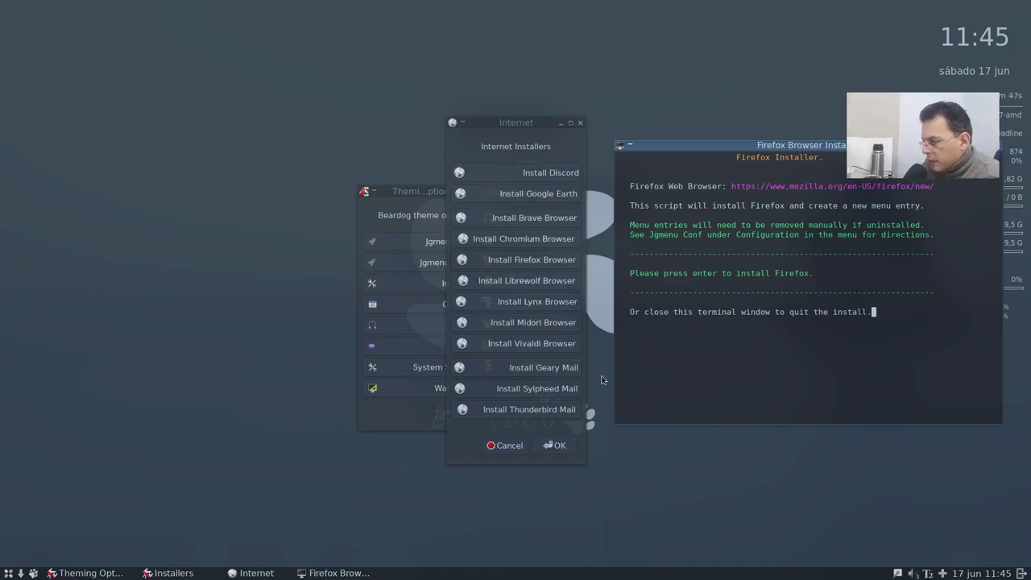
pyautogui.press('Return')
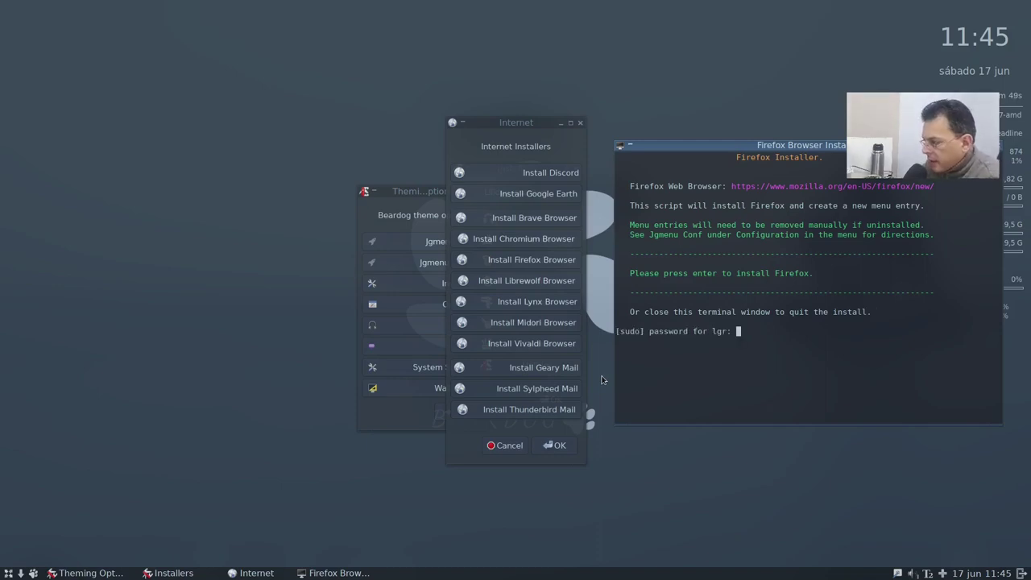
pyautogui.press('Return')
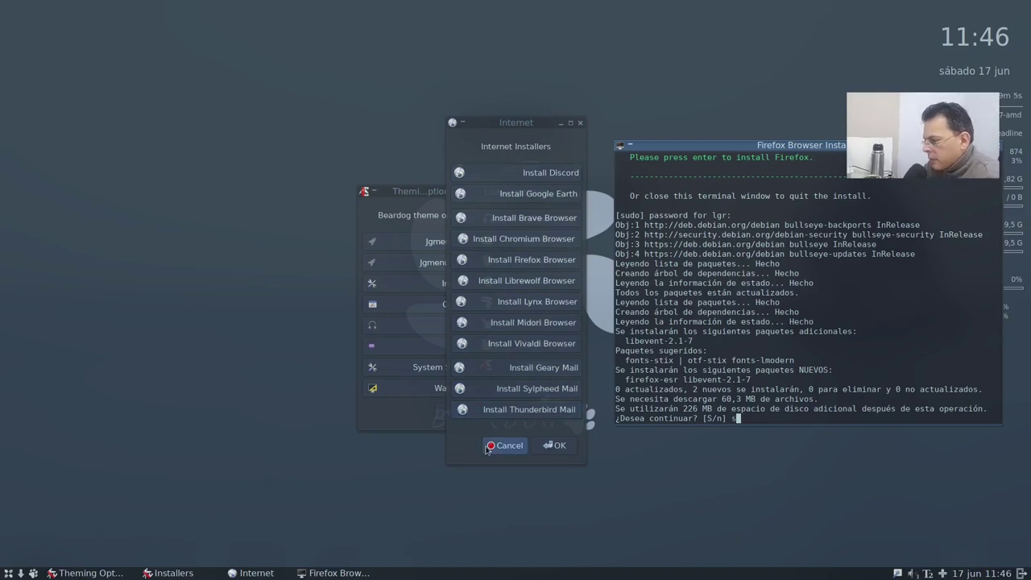
pyautogui.press('Return')
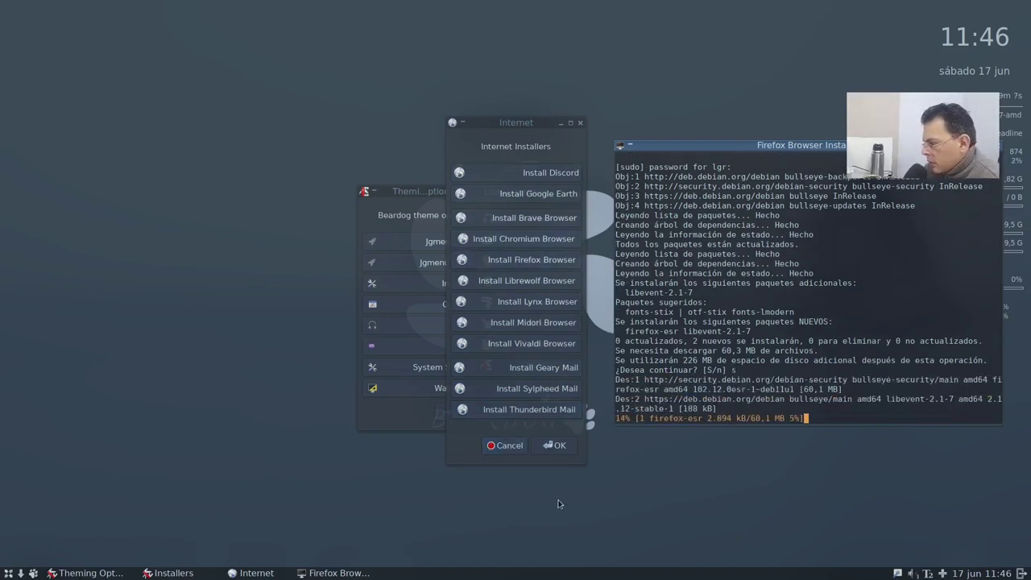
pyautogui.click(553, 447)
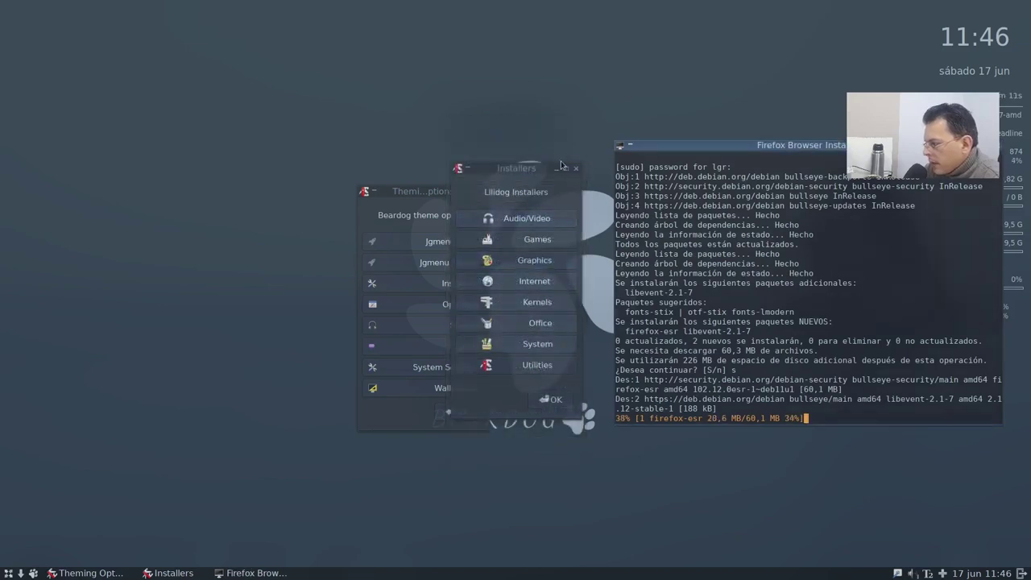
# Step: Examine the Kernels category of the Lilidog installers and open the Office installers
pyautogui.click(553, 306)
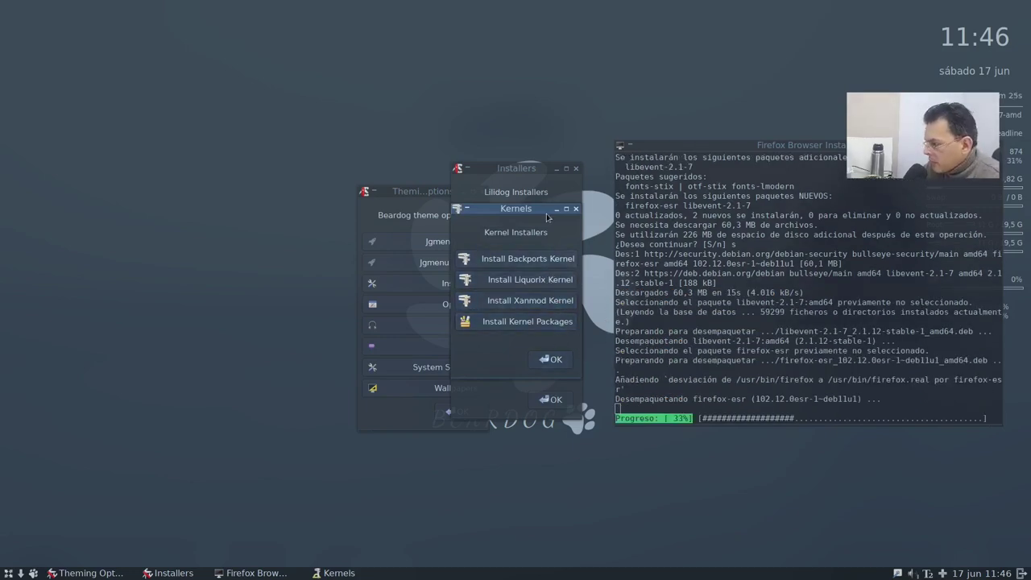
pyautogui.click(554, 360)
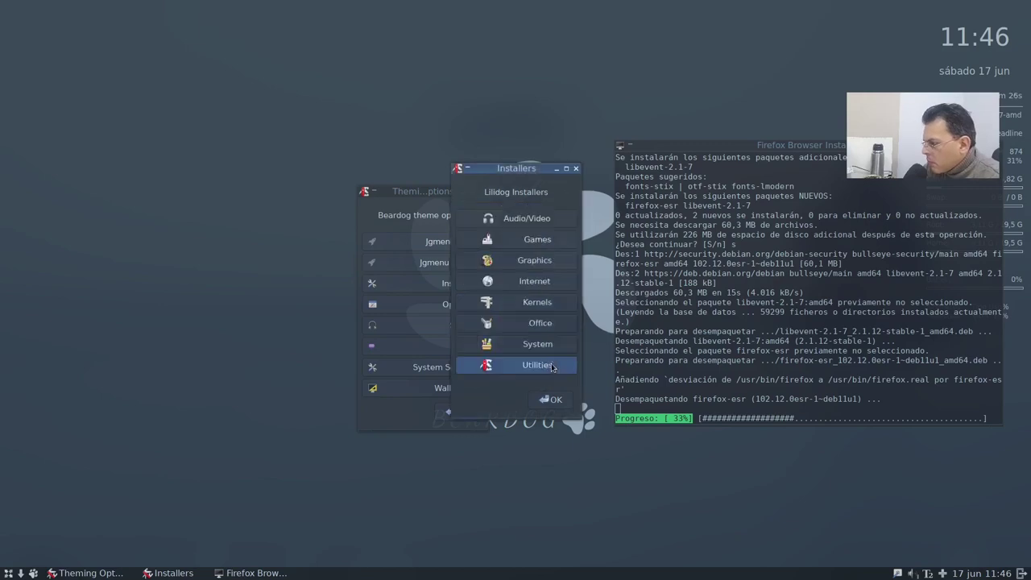
pyautogui.click(540, 324)
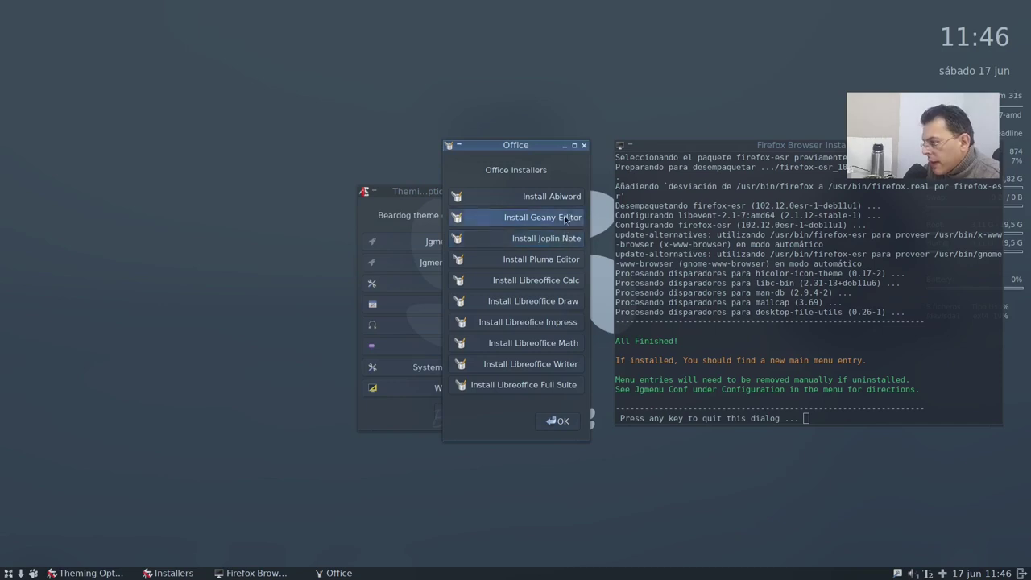
# Step: Quit the finished Firefox installer and install Geany Editor, entering the sudo password and confirming with s, and close the Office installers
pyautogui.click(851, 420)
pyautogui.press('Return')
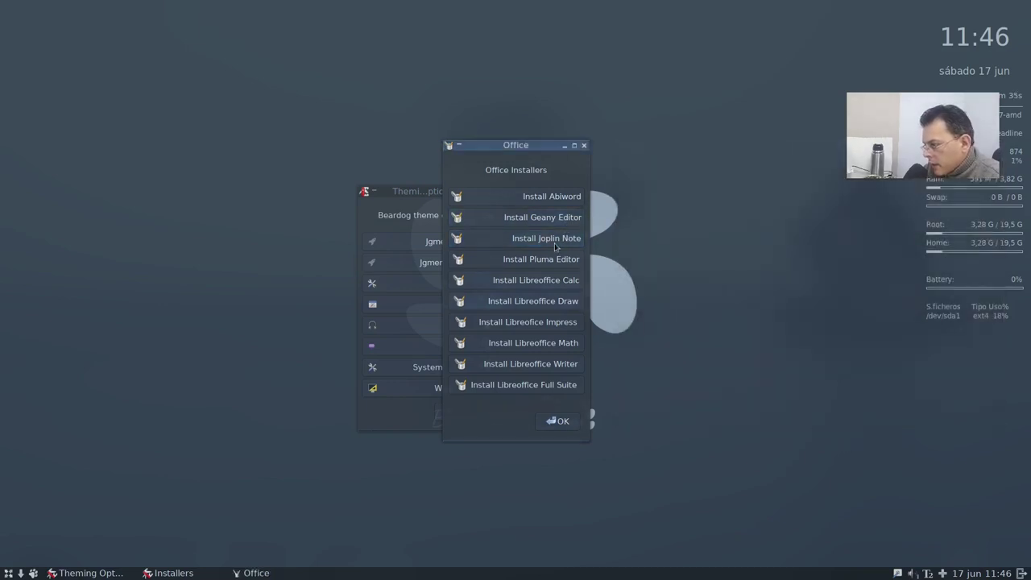
pyautogui.click(554, 218)
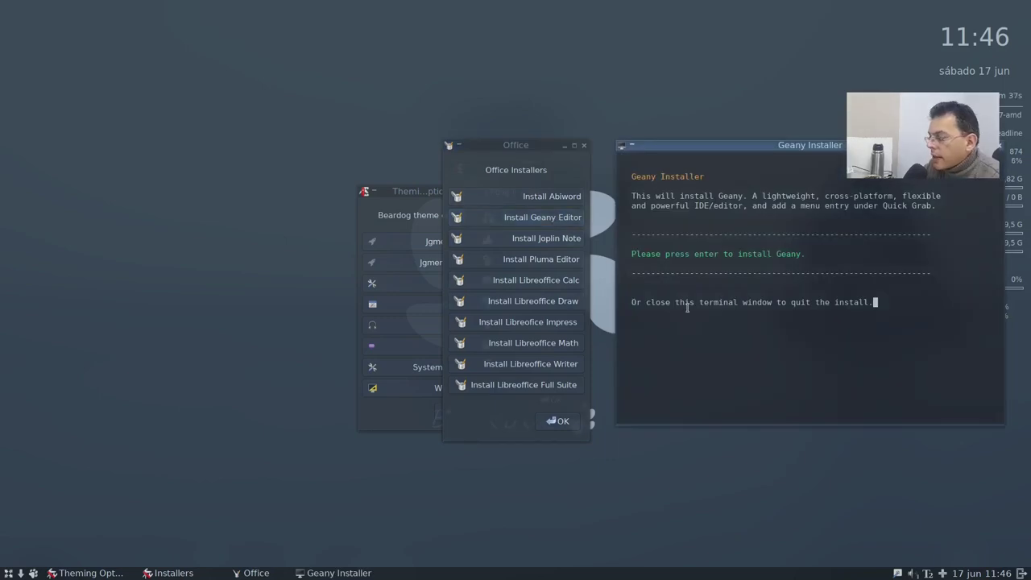
pyautogui.press('Return')
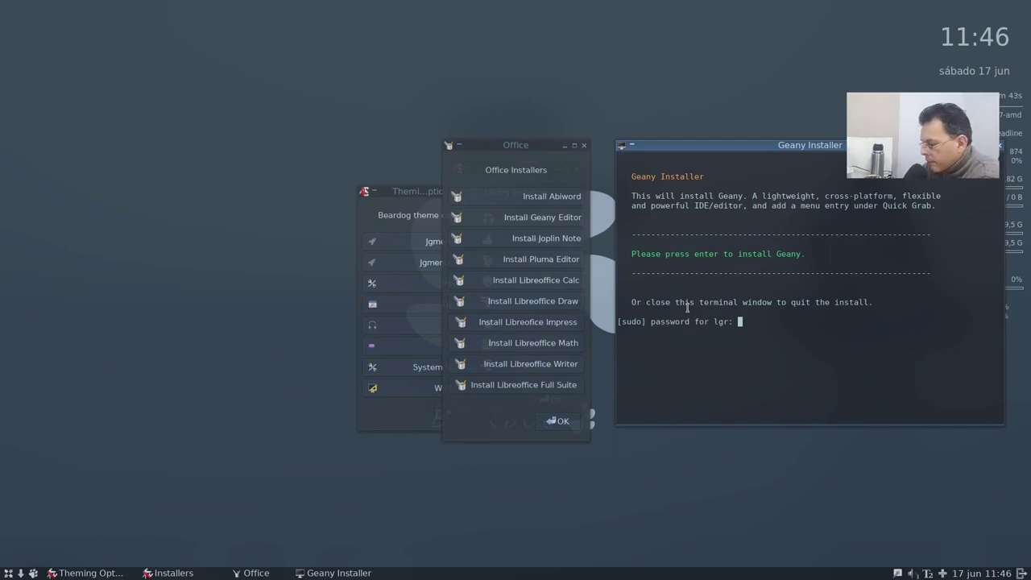
pyautogui.press('Return')
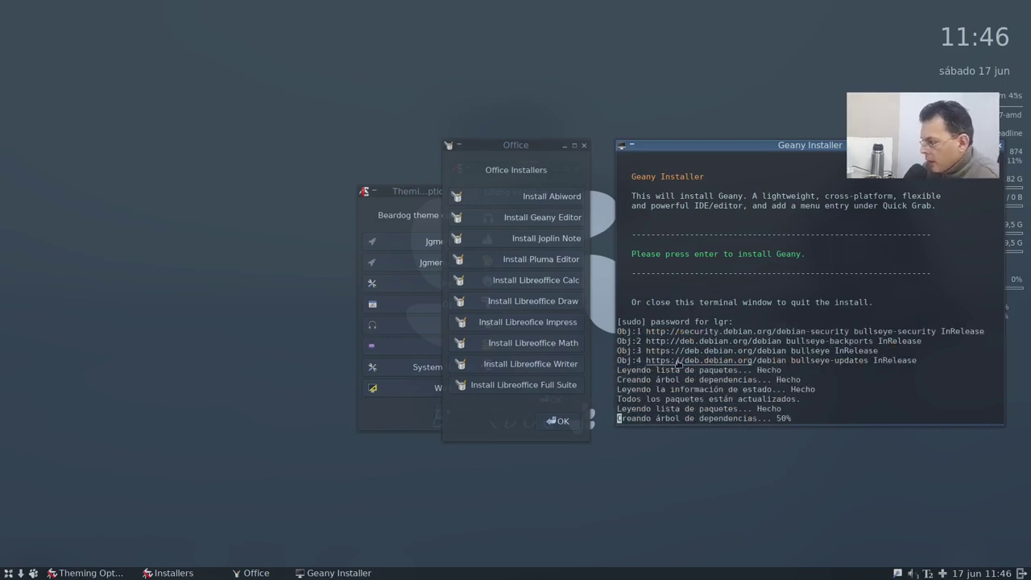
pyautogui.write('s')
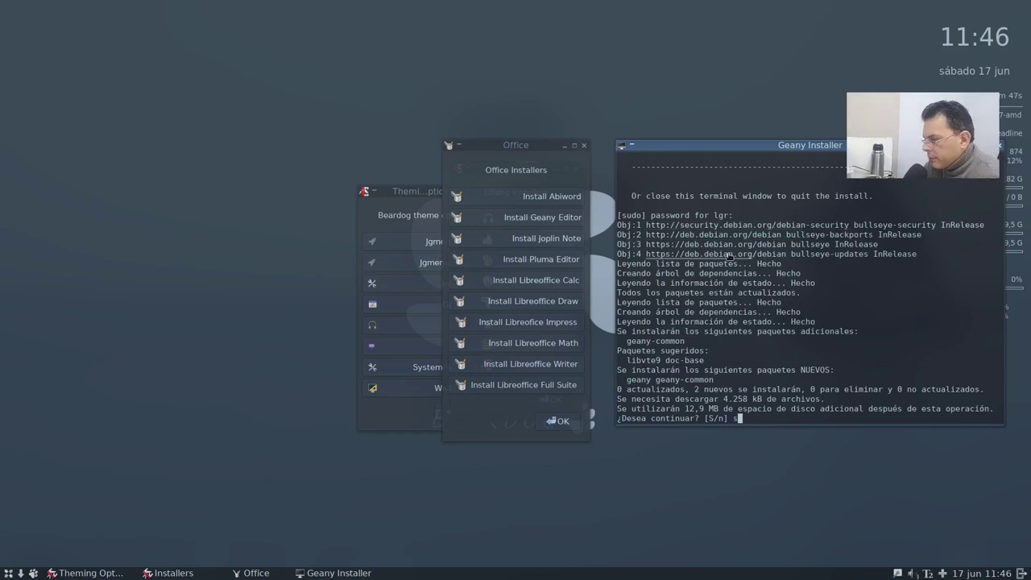
pyautogui.press('Return')
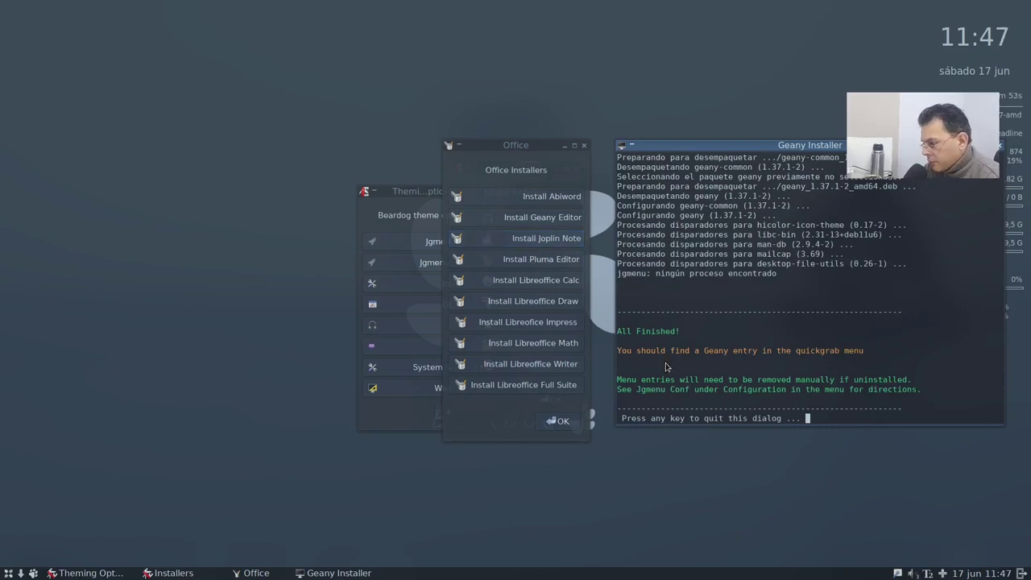
pyautogui.press('Return')
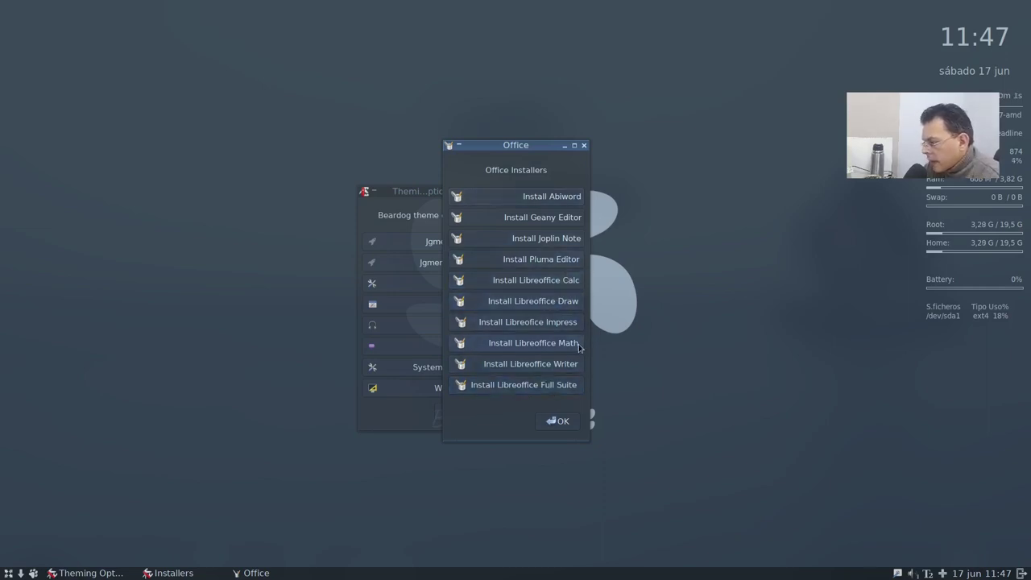
pyautogui.click(559, 422)
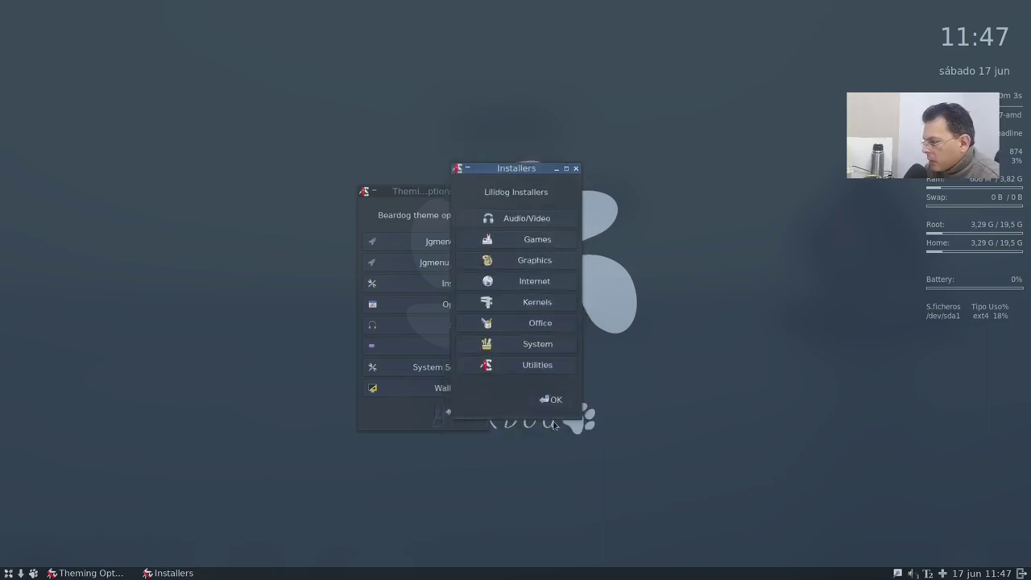
# Step: Examine the System category of the Lilidog installers and open the Utilities installers
pyautogui.click(538, 344)
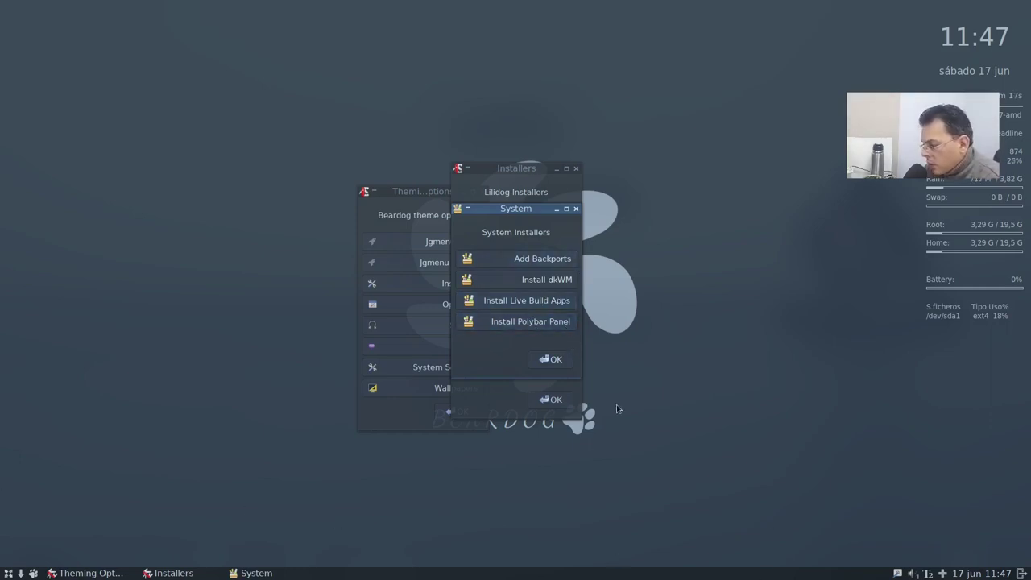
pyautogui.click(551, 359)
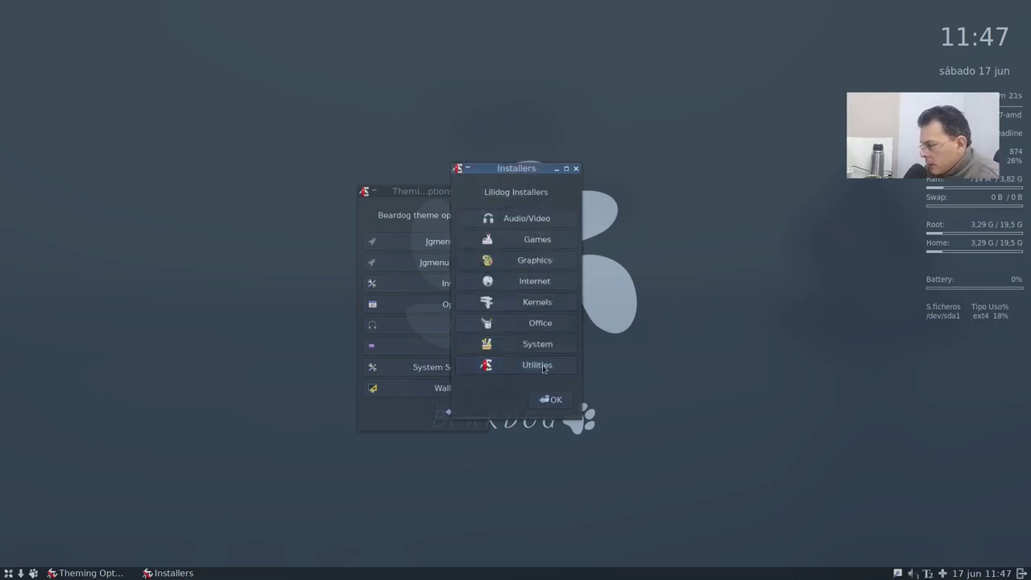
pyautogui.click(556, 373)
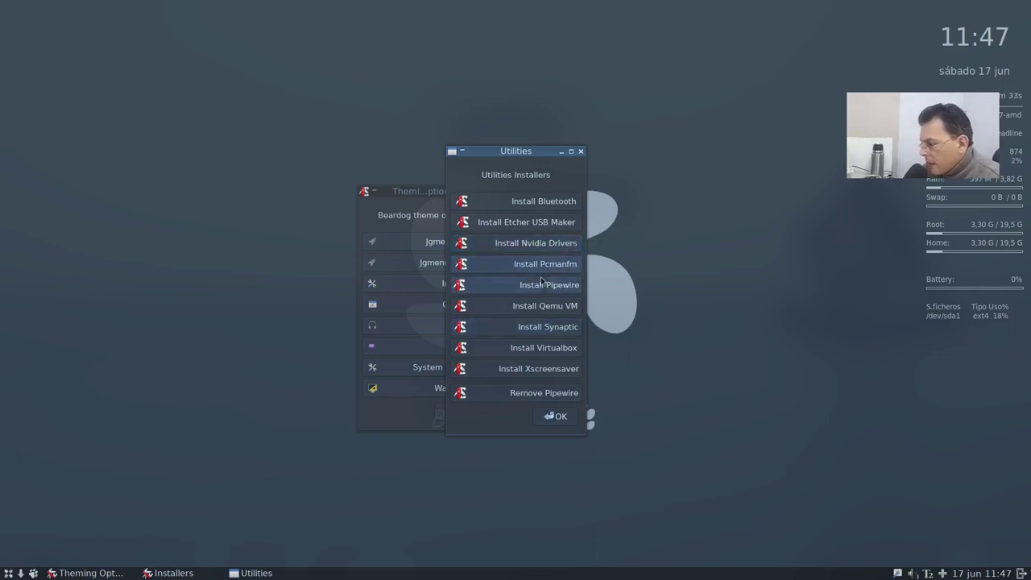
# Step: Launch the file manager (Gestor de archivos) from the desktop's Accesorios programs and choose Gestor de archivos PCMan as the preferred application
pyautogui.rightClick(162, 241)
pyautogui.moveTo(214, 365)
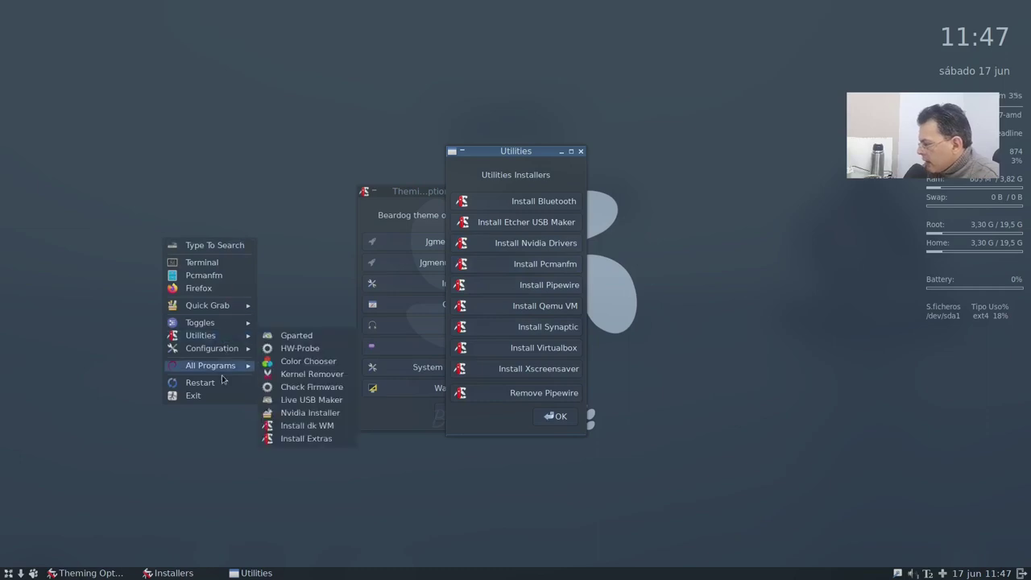
pyautogui.moveTo(320, 367)
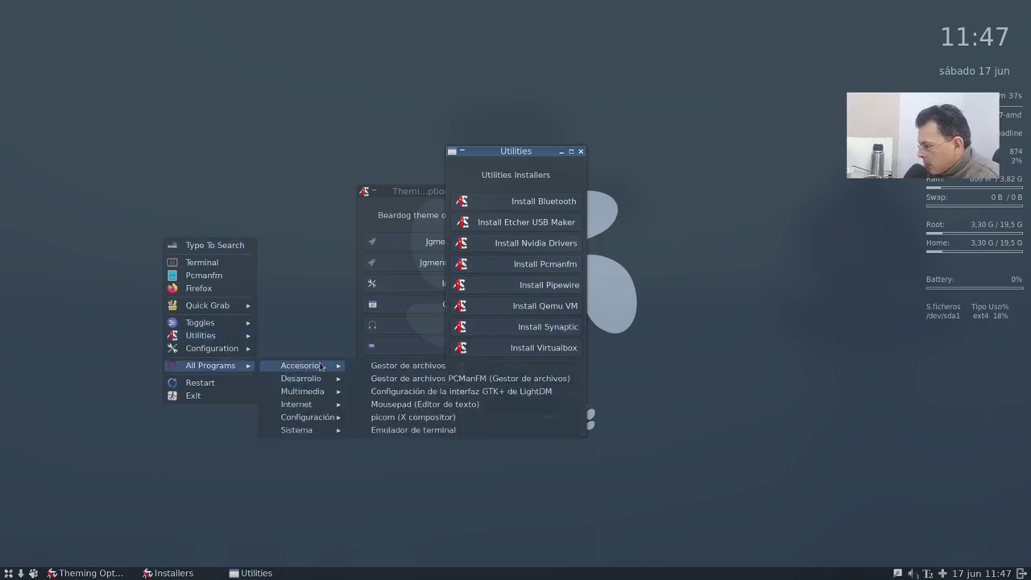
pyautogui.click(390, 372)
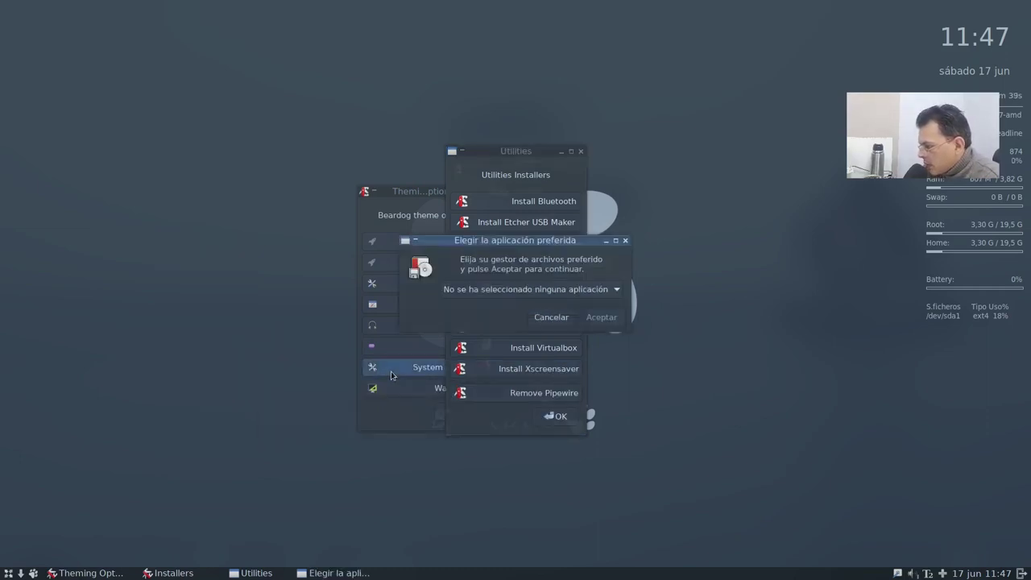
pyautogui.click(559, 295)
pyautogui.click(564, 306)
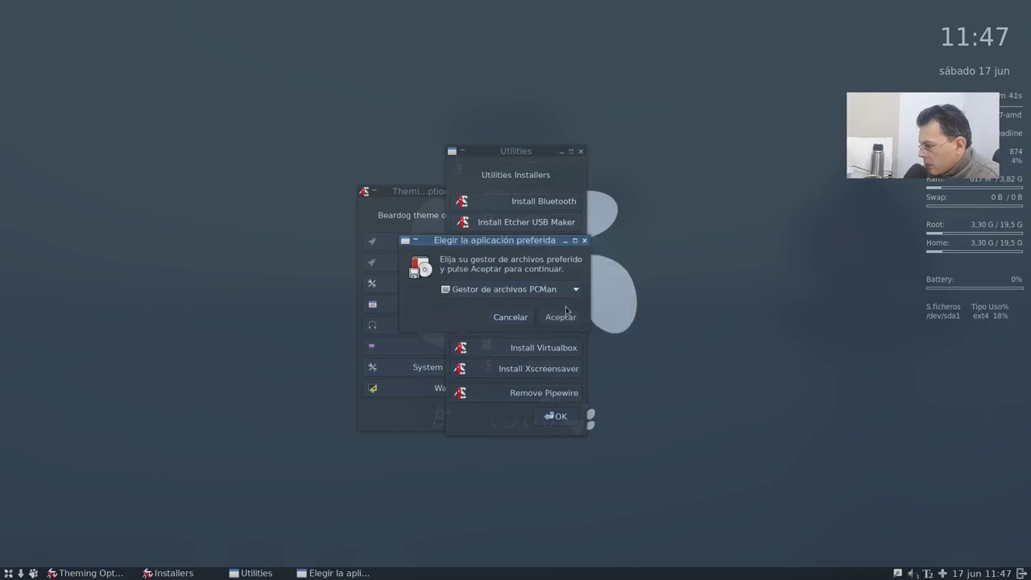
pyautogui.click(561, 318)
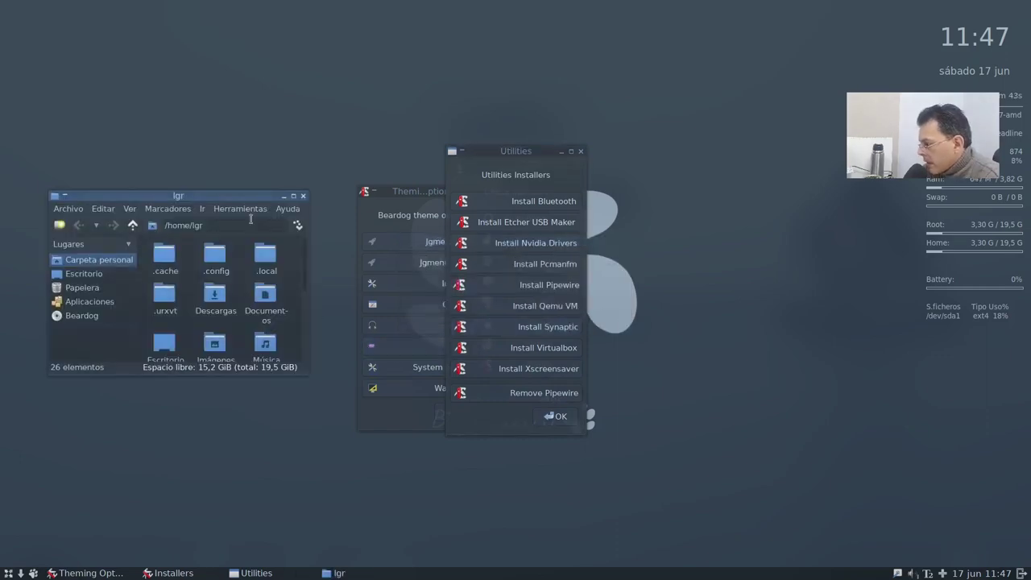
# Step: Maximize the file manager, enlarge its icons and hide the hidden files in the home folder, and close it
pyautogui.click(294, 196)
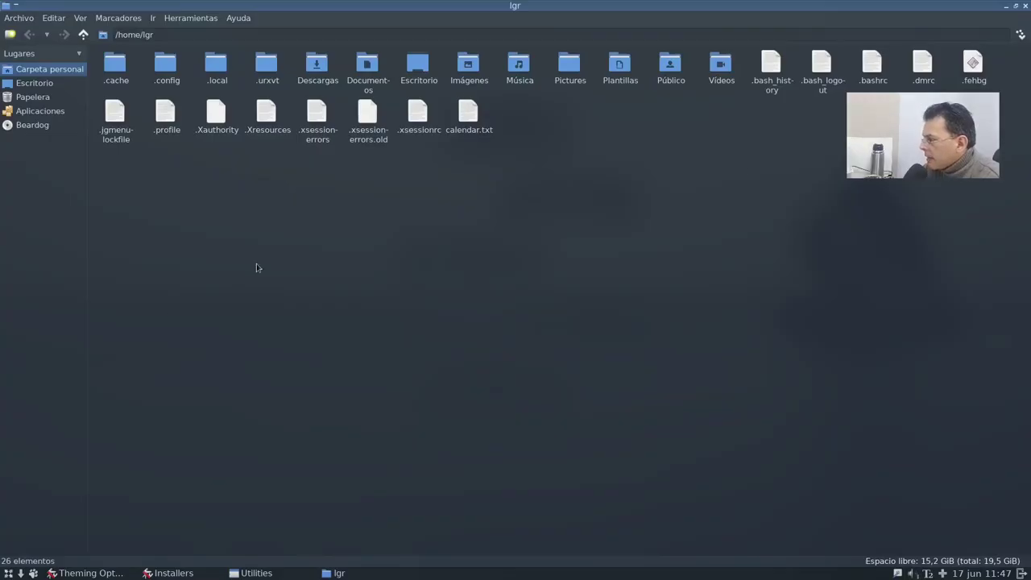
pyautogui.scroll(2, 351, 276)
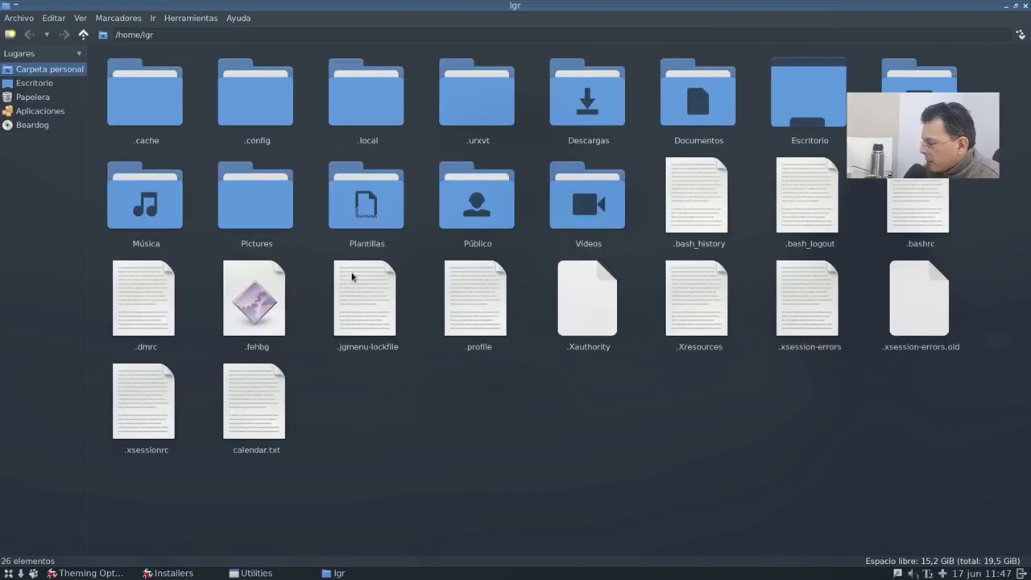
pyautogui.hotkey('ctrl', 'h')
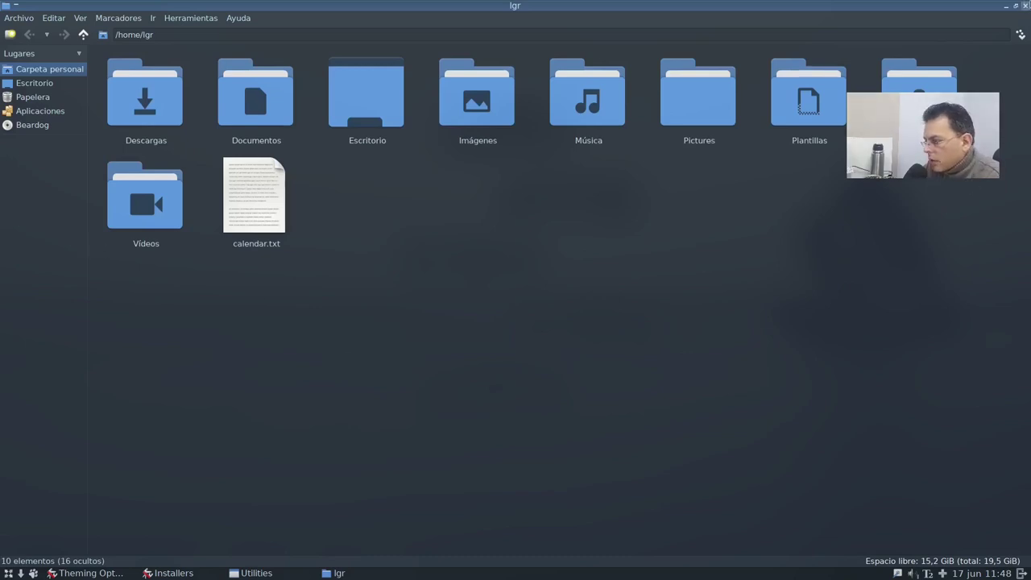
pyautogui.click(1026, 6)
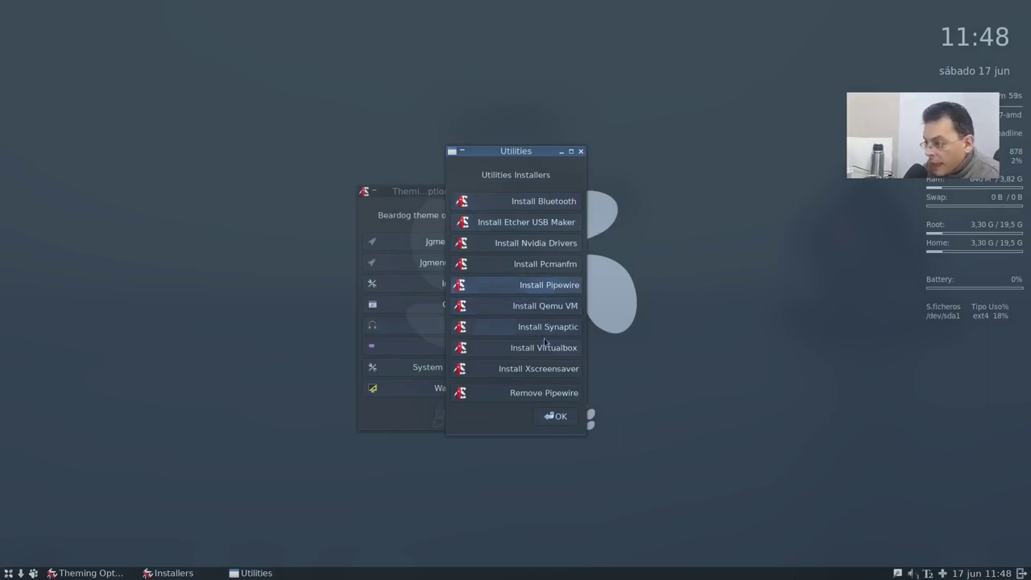
# Step: Install Pipewire, entering the sudo password, confirming the packages with s and answering No to jackd2 realtime process priority, and quit the installer
pyautogui.click(561, 284)
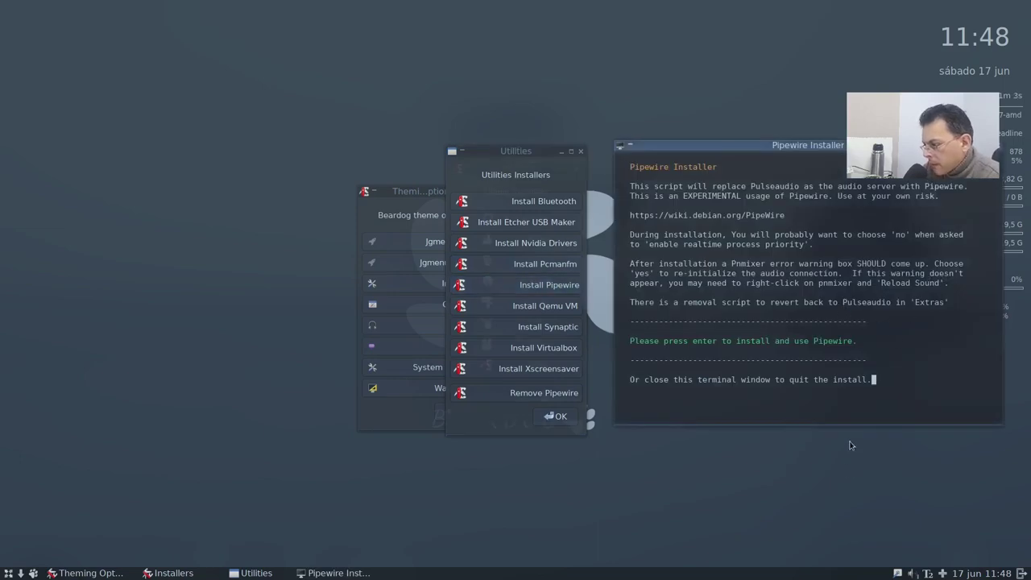
pyautogui.press('Return')
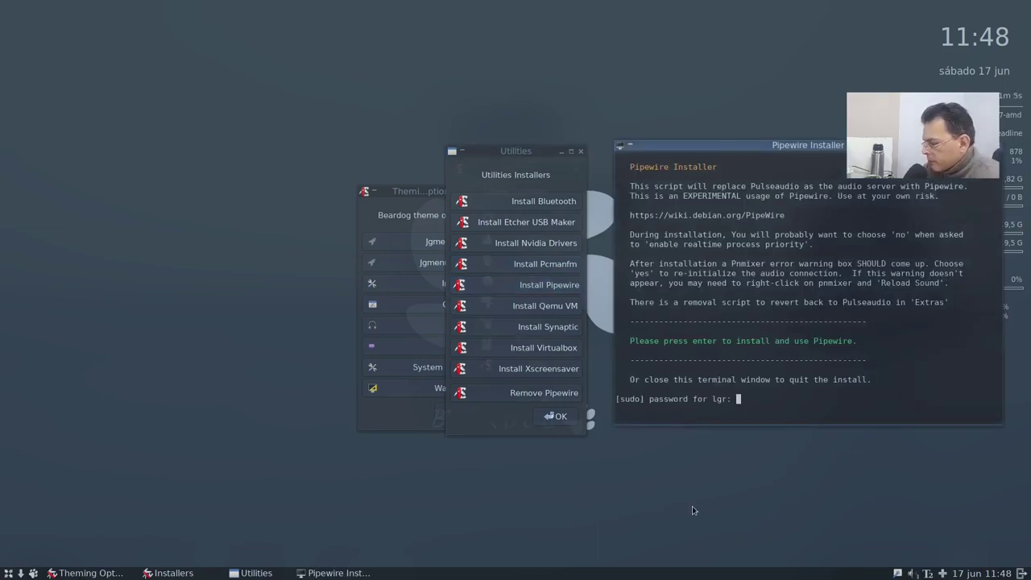
pyautogui.press('Return')
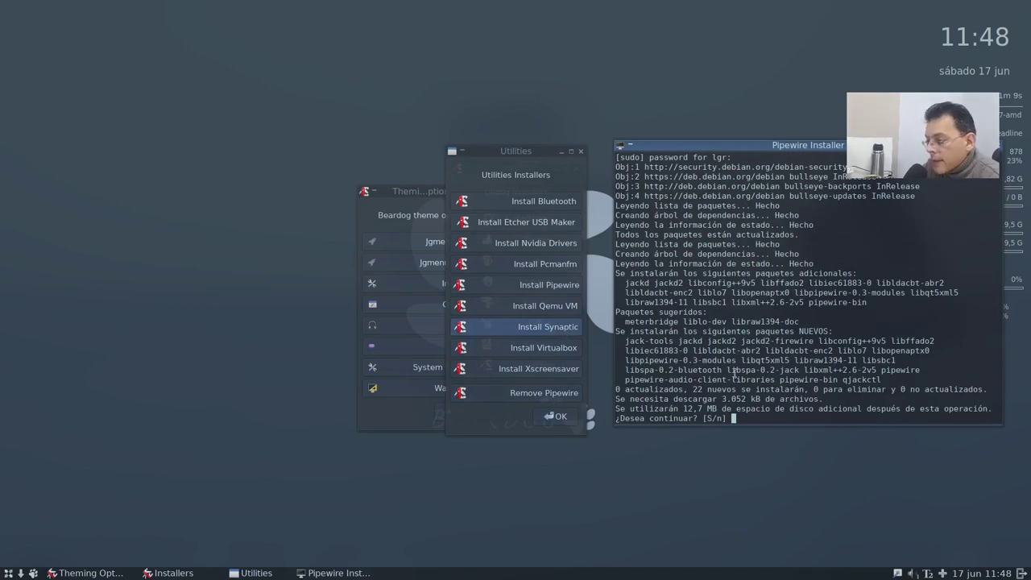
pyautogui.write('s')
pyautogui.press('Return')
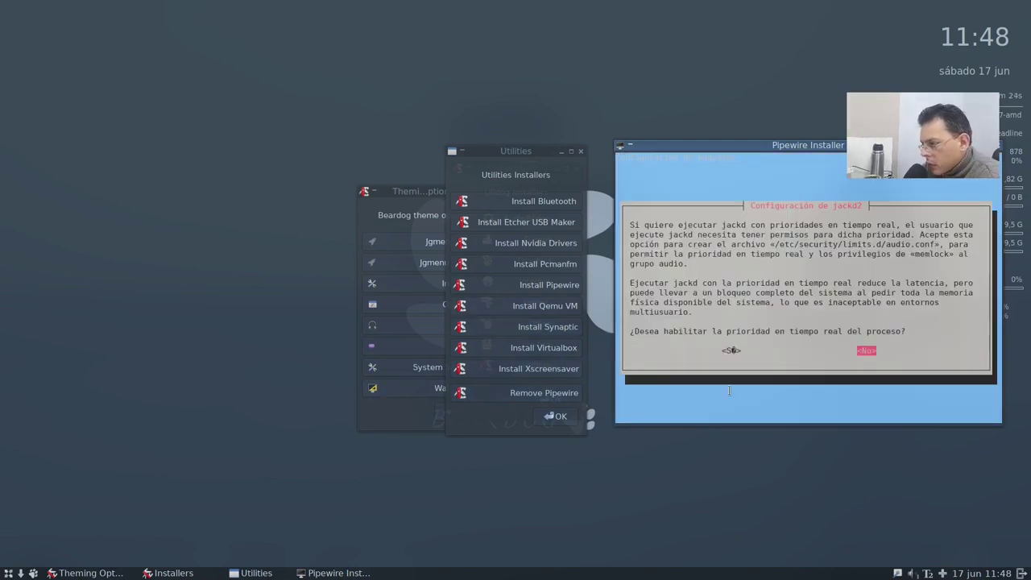
pyautogui.press('Return')
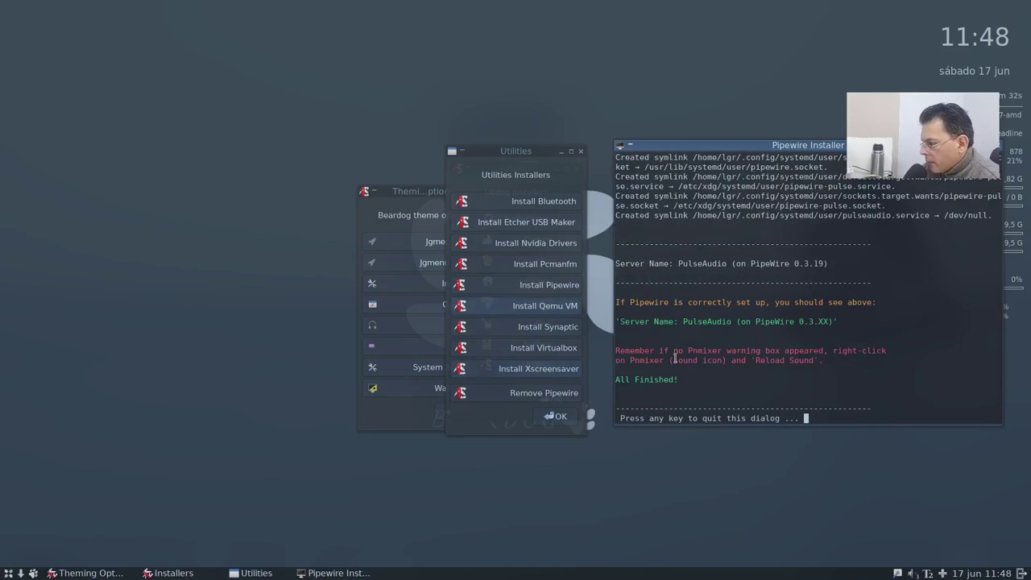
pyautogui.press('Return')
# Step: Start the Synaptic installation, enter the sudo password, confirm the packages with s and close the Utilities installers
pyautogui.click(549, 327)
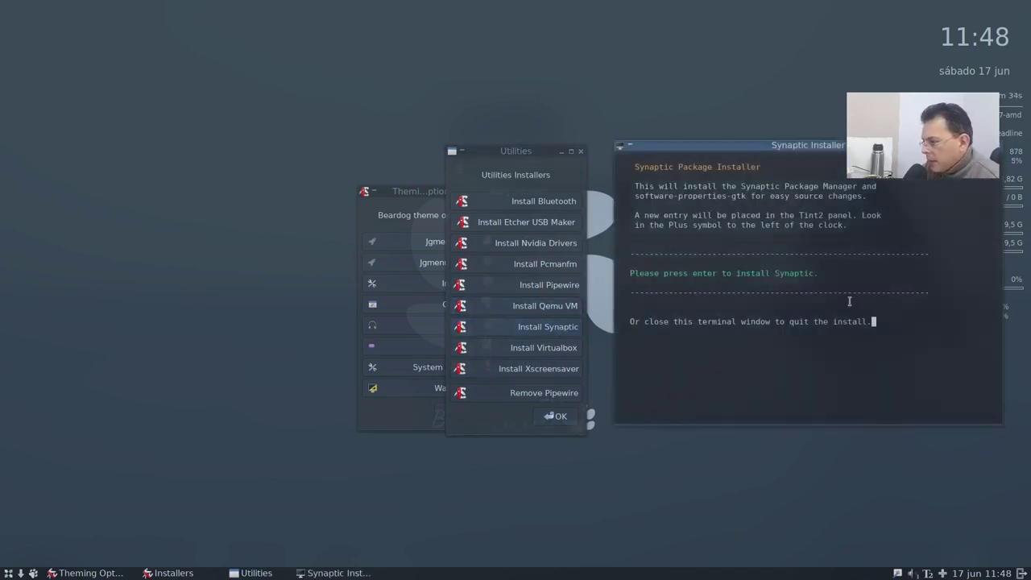
pyautogui.press('Return')
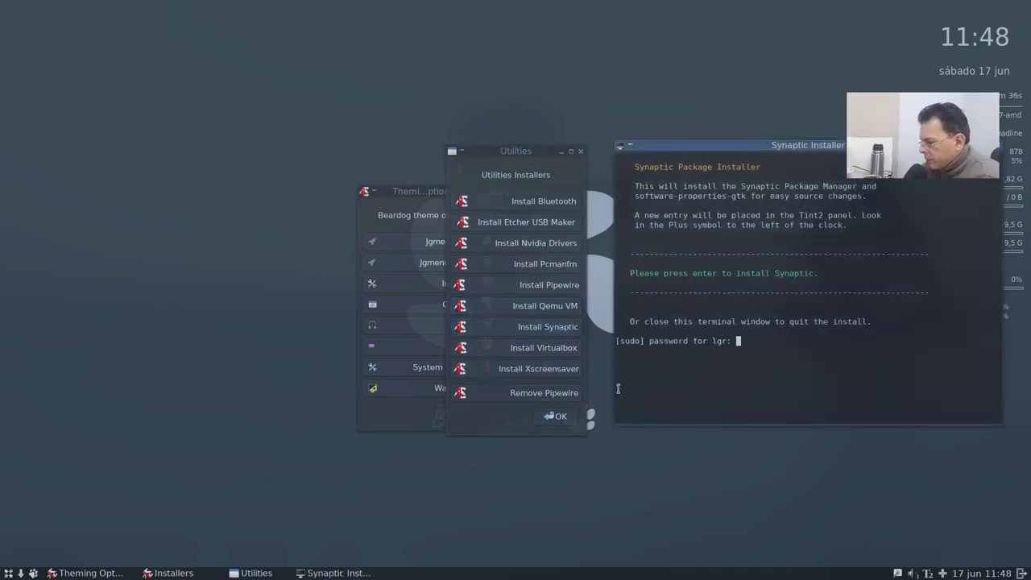
pyautogui.press('Return')
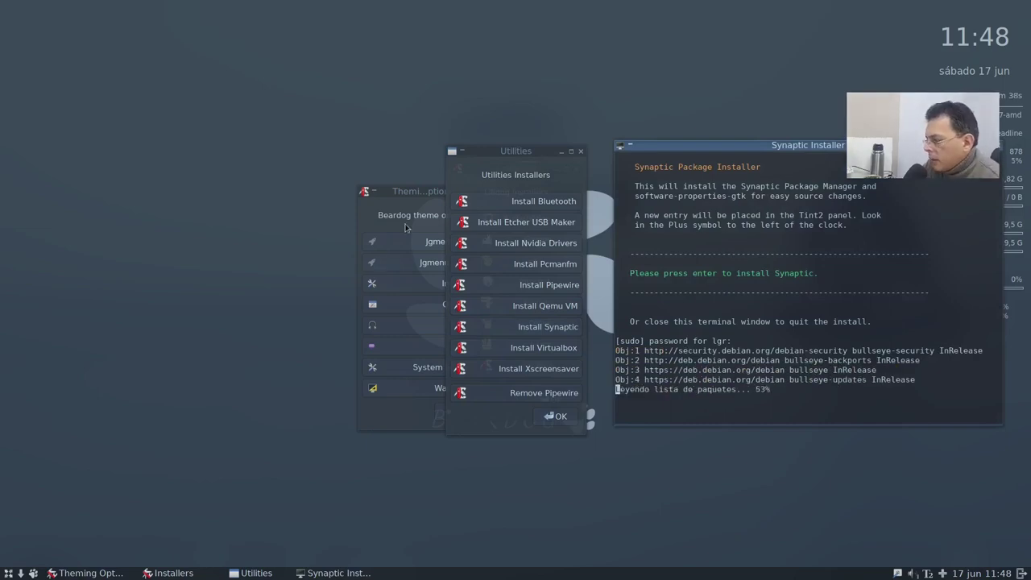
pyautogui.write('s')
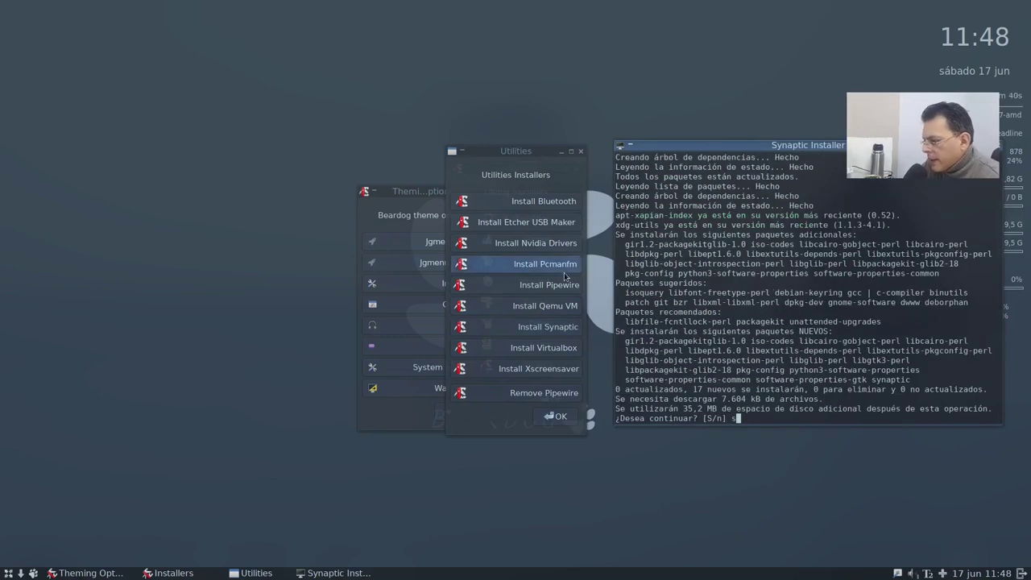
pyautogui.press('Return')
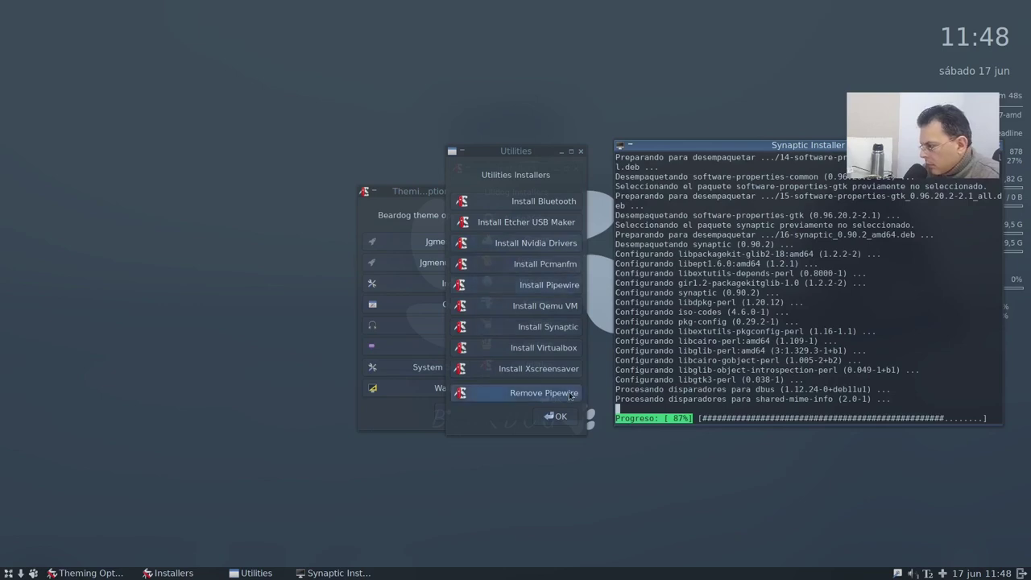
pyautogui.click(556, 416)
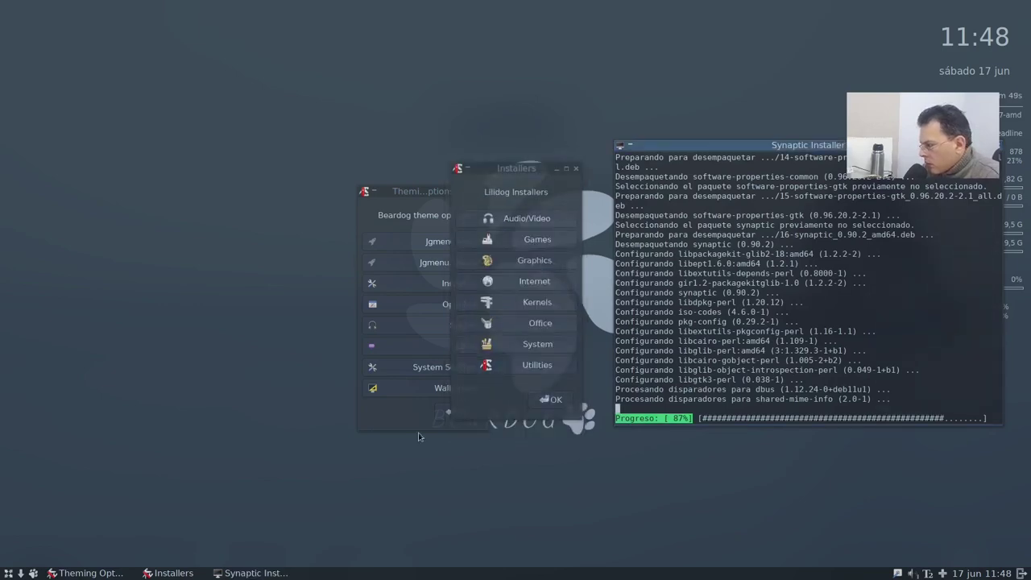
pyautogui.click(537, 365)
pyautogui.click(552, 410)
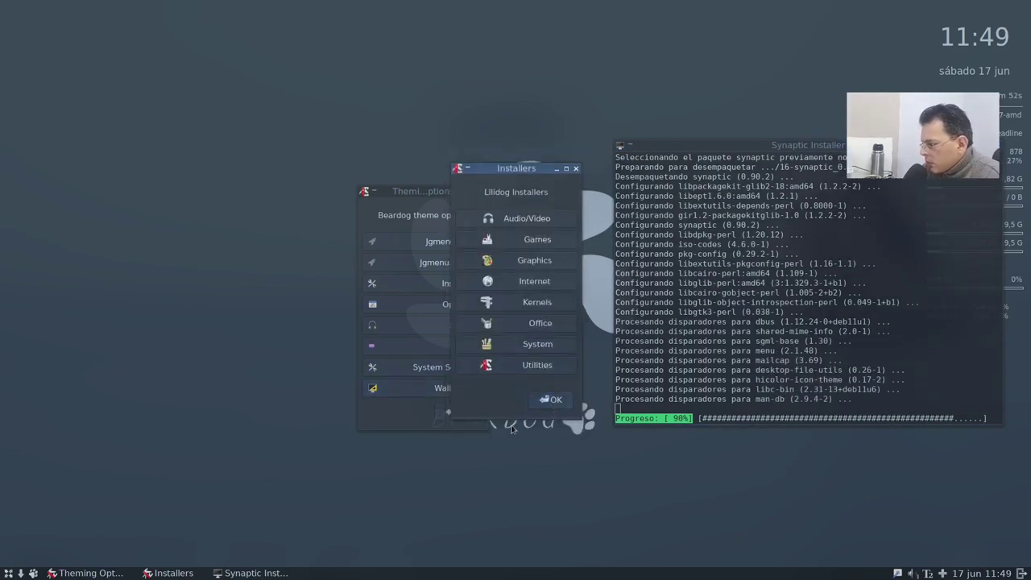
# Step: Close the Installers list and quit the finished Synaptic installer
pyautogui.click(552, 403)
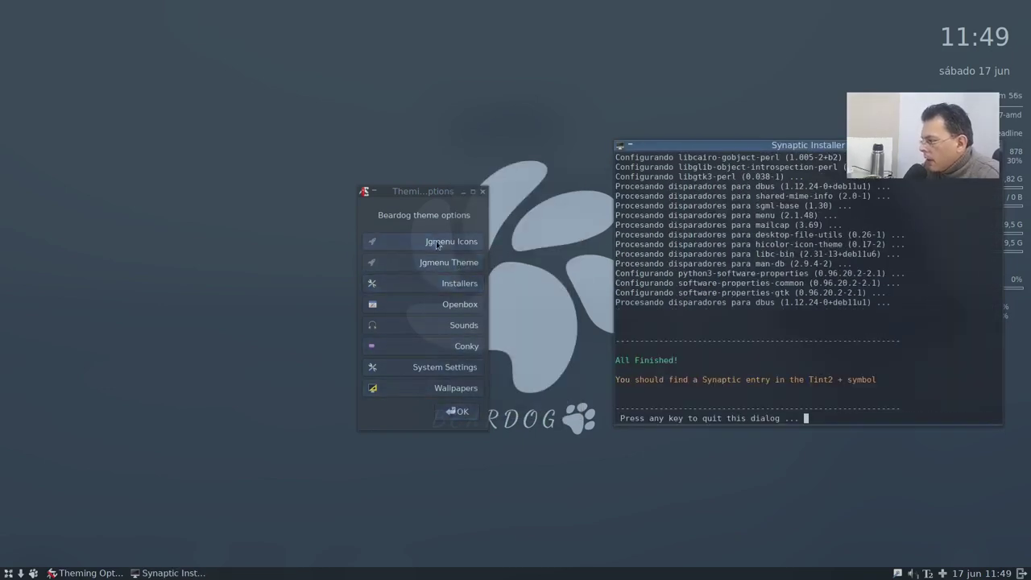
pyautogui.press('Return')
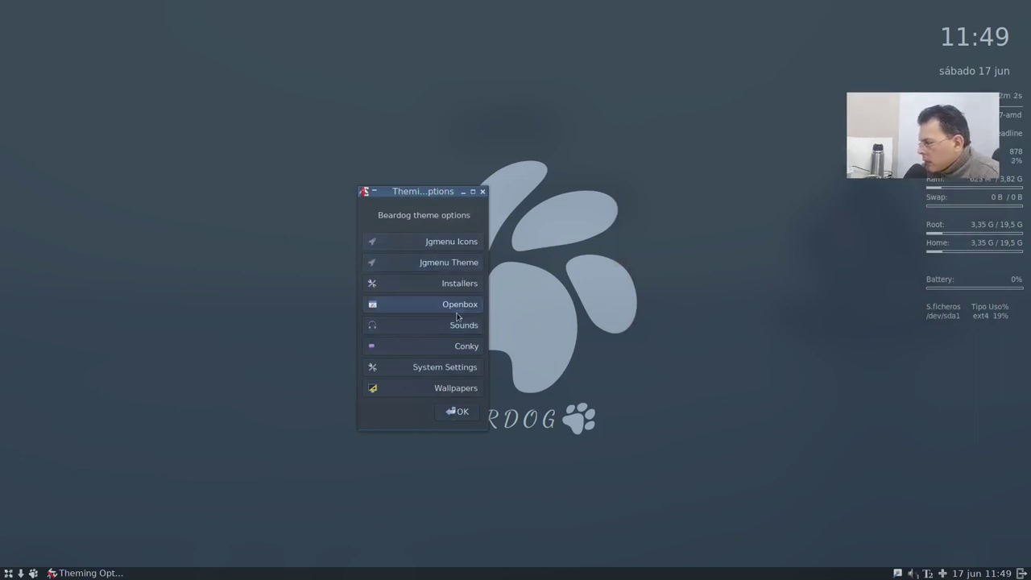
# Step: Set the Jgmenu theme to Match to GTK and inspect the desktop menu with its Toggles entries
pyautogui.click(451, 262)
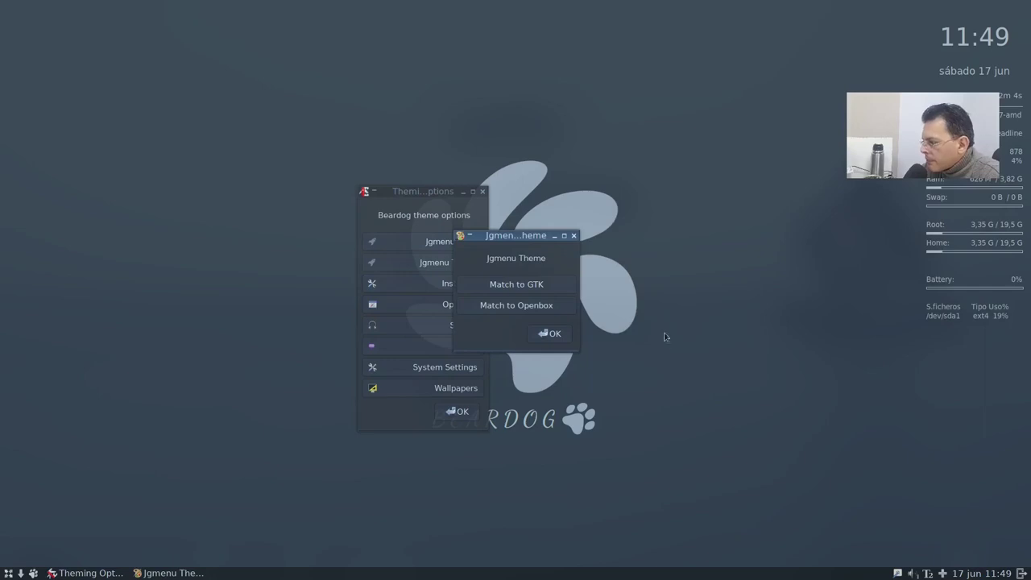
pyautogui.click(545, 286)
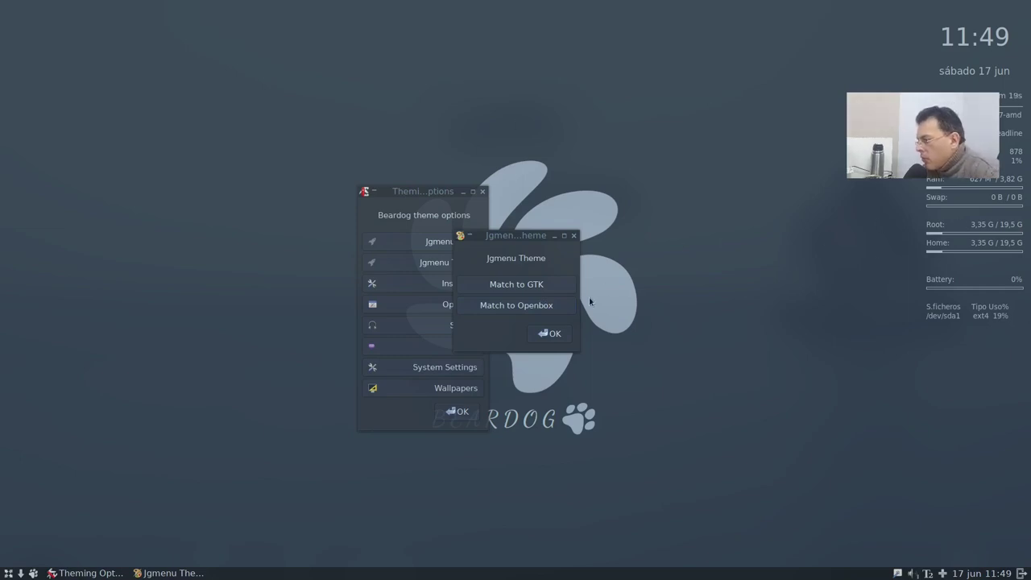
pyautogui.click(550, 286)
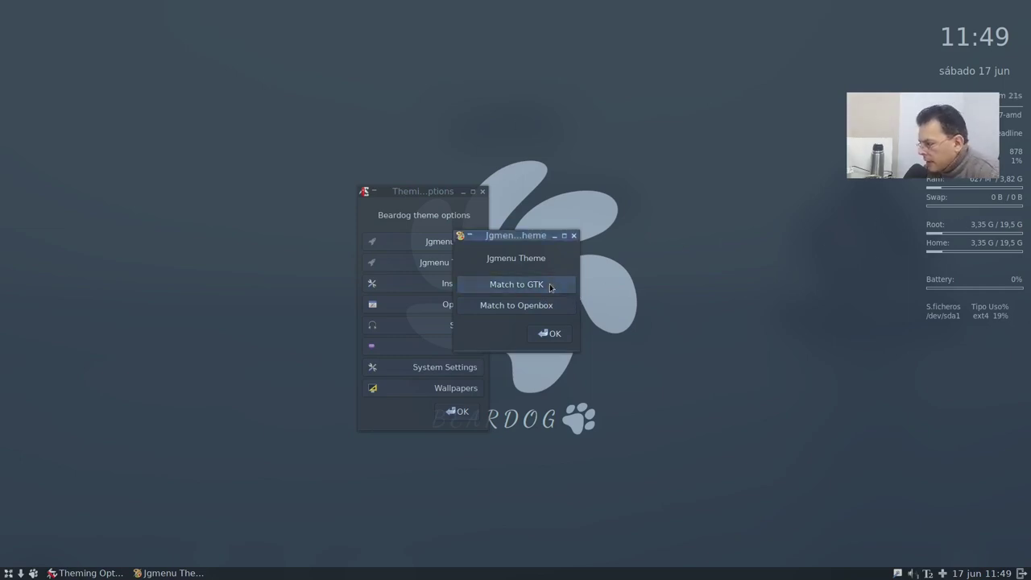
pyautogui.click(551, 334)
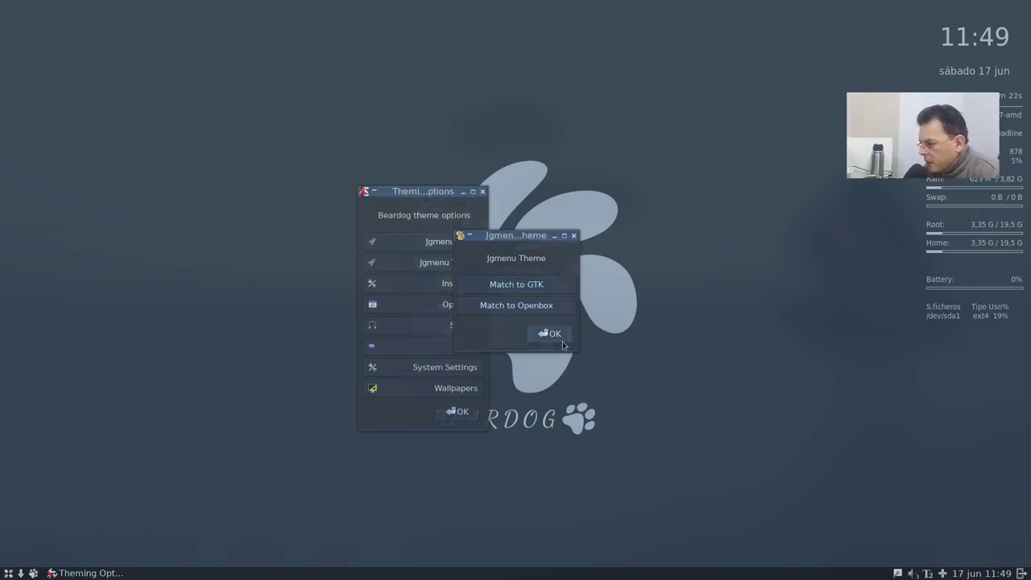
pyautogui.rightClick(139, 266)
pyautogui.moveTo(170, 357)
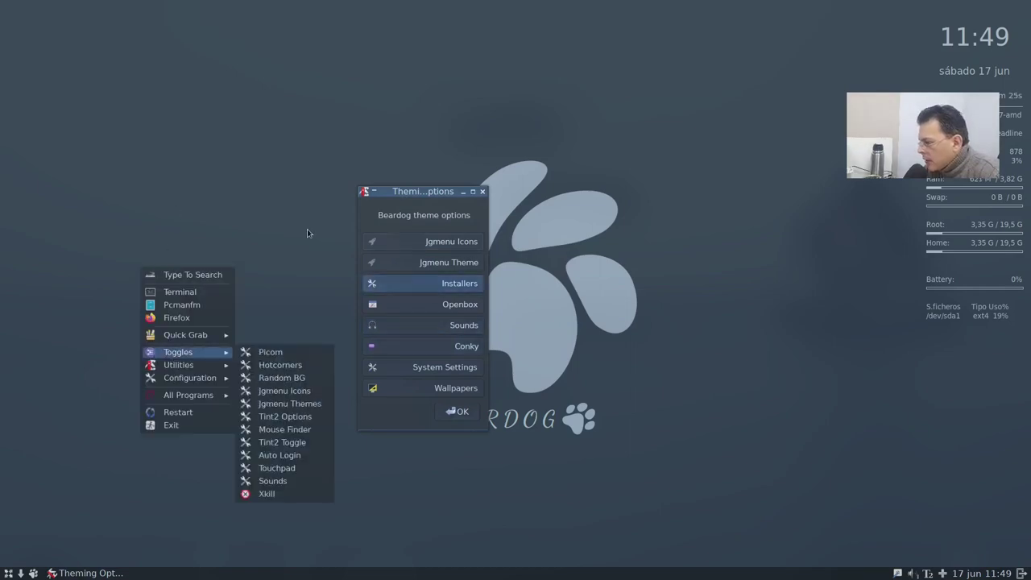
# Step: Set the Jgmenu theme to Match to Openbox, then inspect the desktop menu and close it
pyautogui.click(448, 262)
pyautogui.click(448, 262)
pyautogui.click(531, 306)
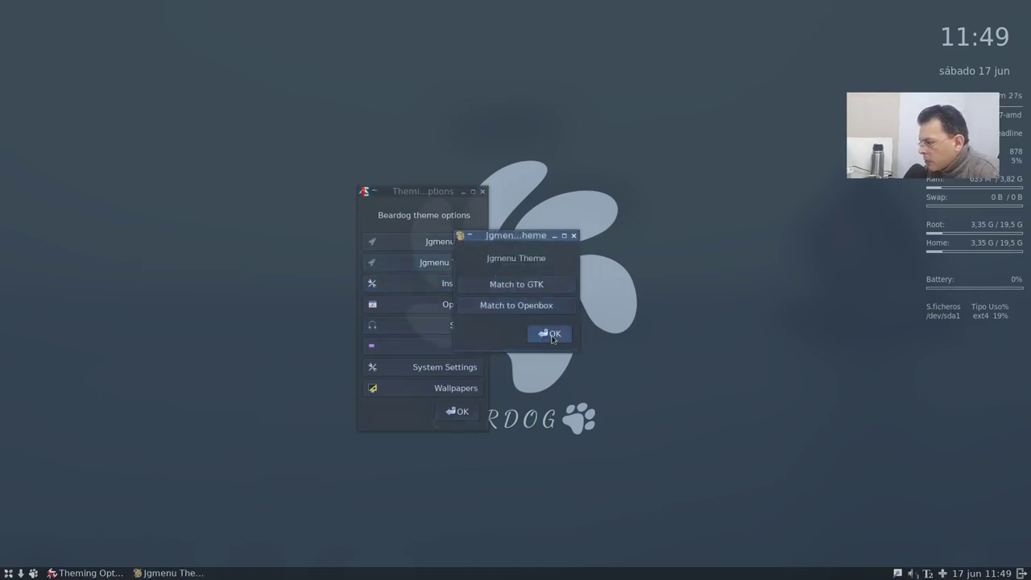
pyautogui.click(551, 333)
pyautogui.rightClick(135, 224)
pyautogui.moveTo(194, 300)
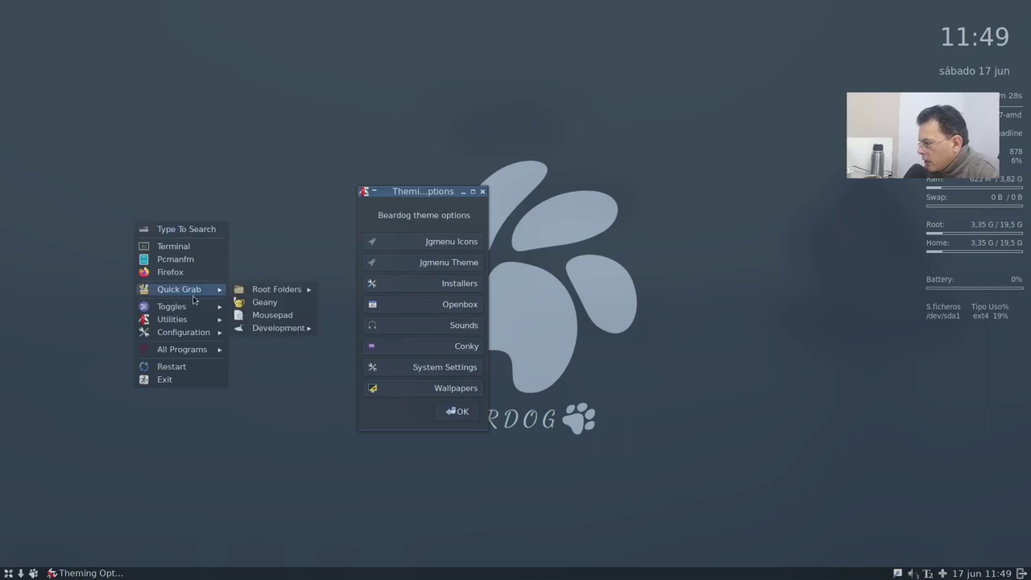
pyautogui.click(344, 221)
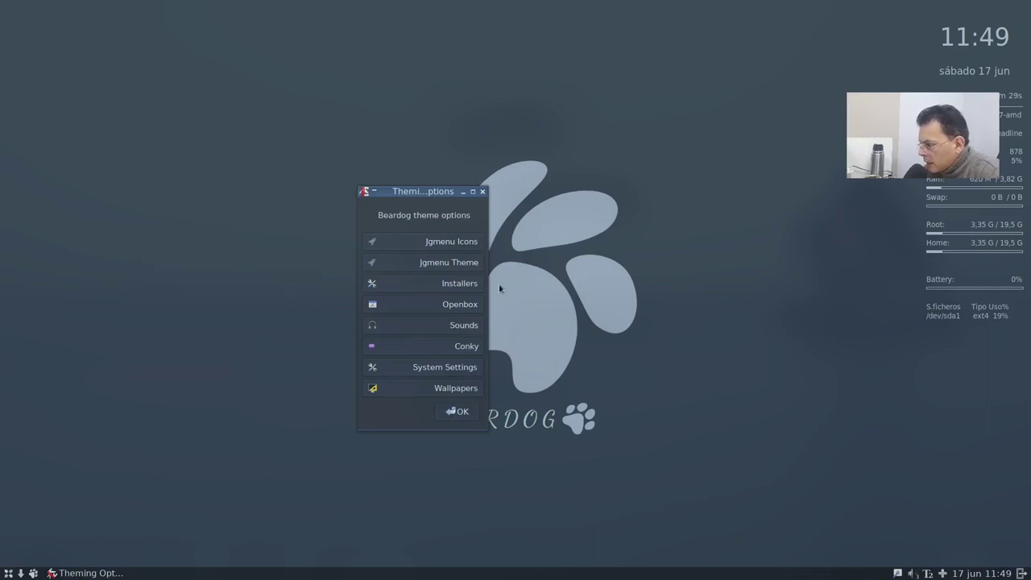
# Step: Try to set the Jgmenu icon theme to Numix Circle
pyautogui.click(444, 244)
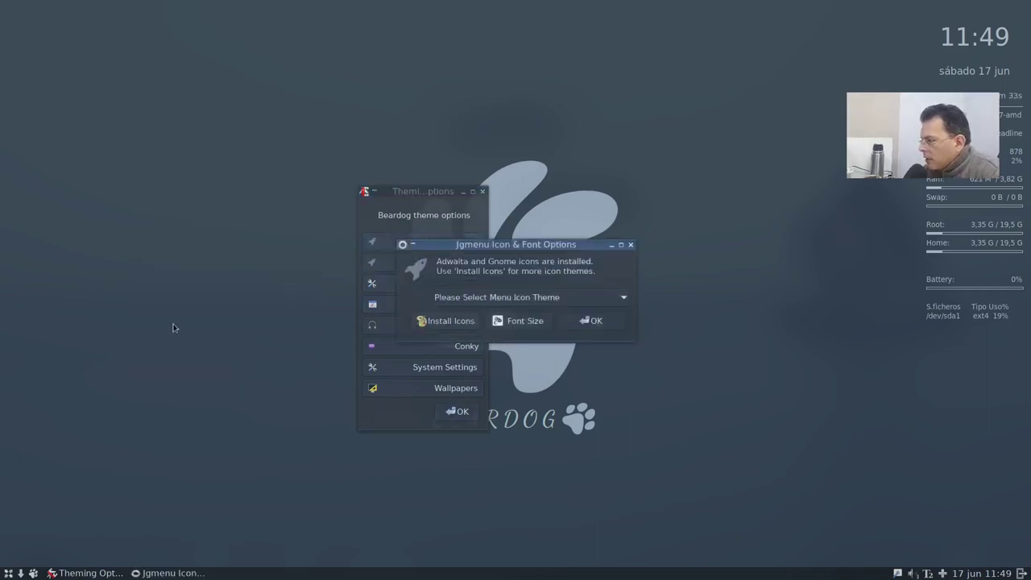
pyautogui.click(588, 299)
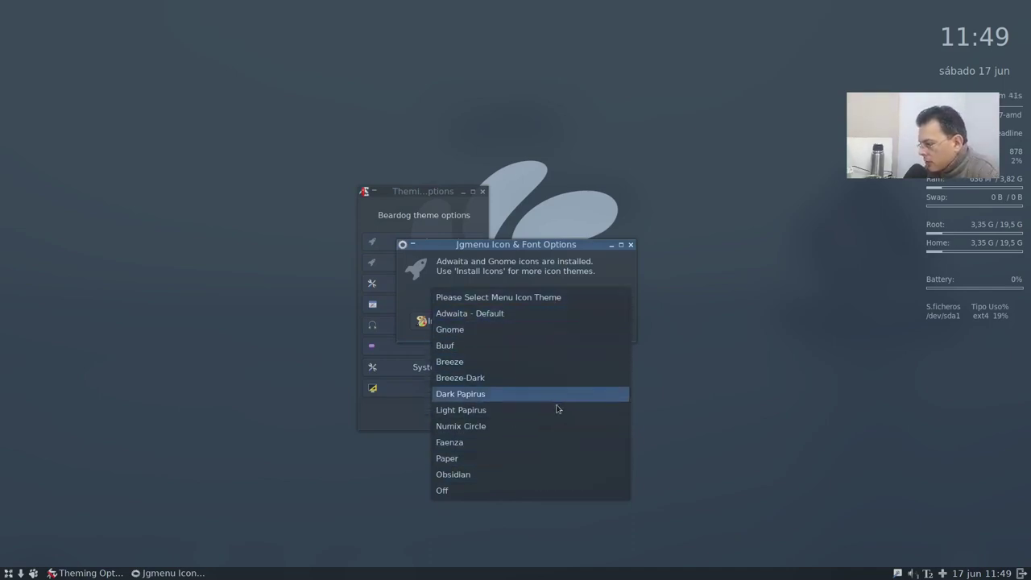
pyautogui.click(528, 431)
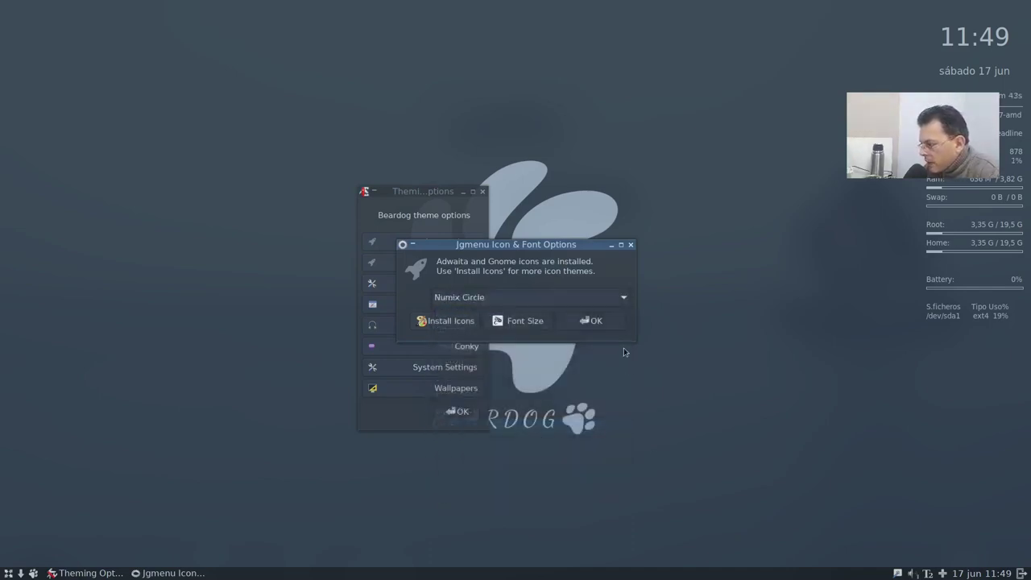
pyautogui.click(598, 320)
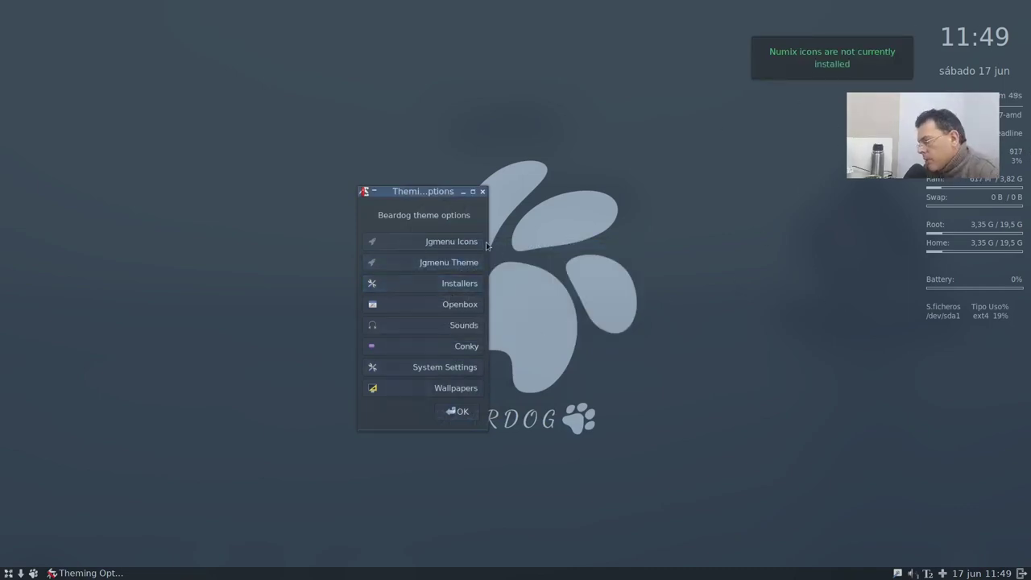
# Step: Set the Jgmenu icon theme to Gnome and check the icons in the desktop menu
pyautogui.click(451, 241)
pyautogui.click(515, 298)
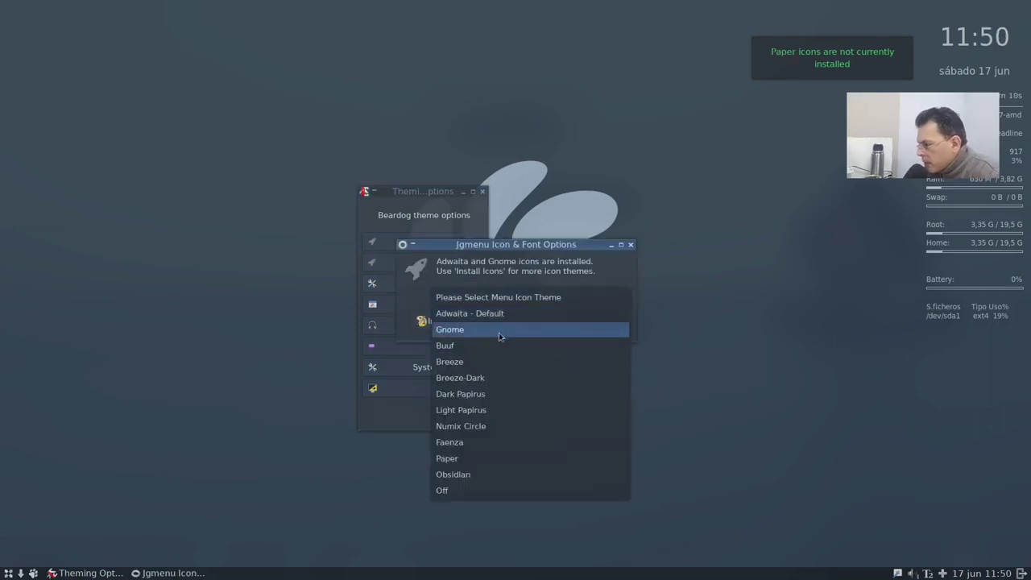
pyautogui.click(507, 329)
pyautogui.click(592, 322)
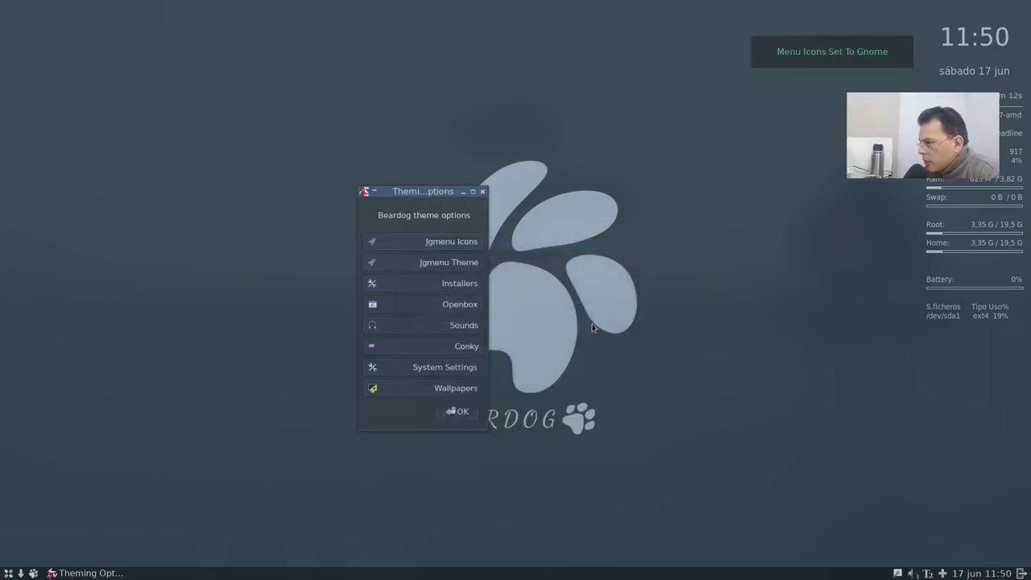
pyautogui.rightClick(159, 335)
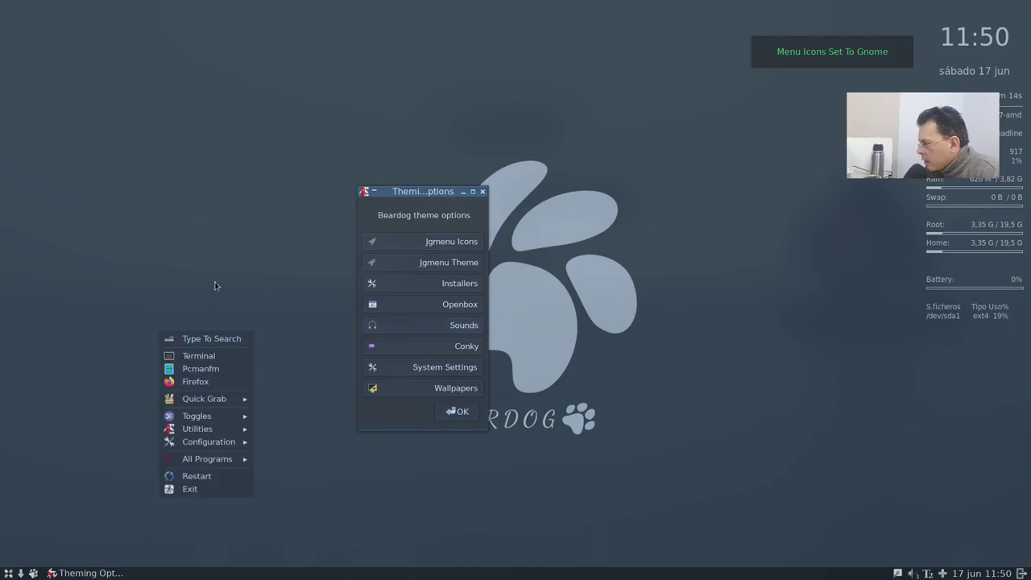
pyautogui.click(279, 271)
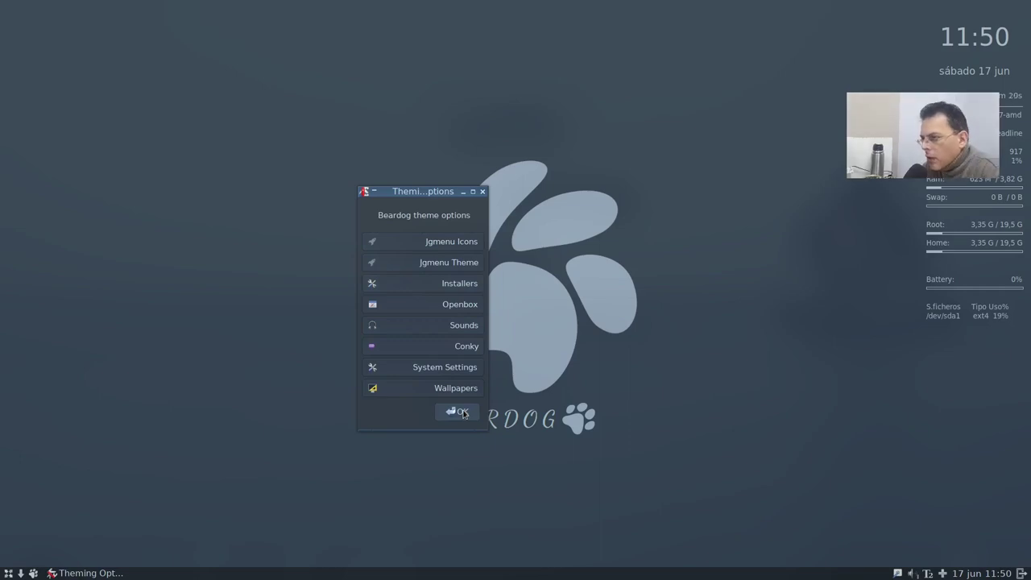
# Step: Close the Beardog theme options, reopen them to review the available entries and close them again
pyautogui.click(464, 413)
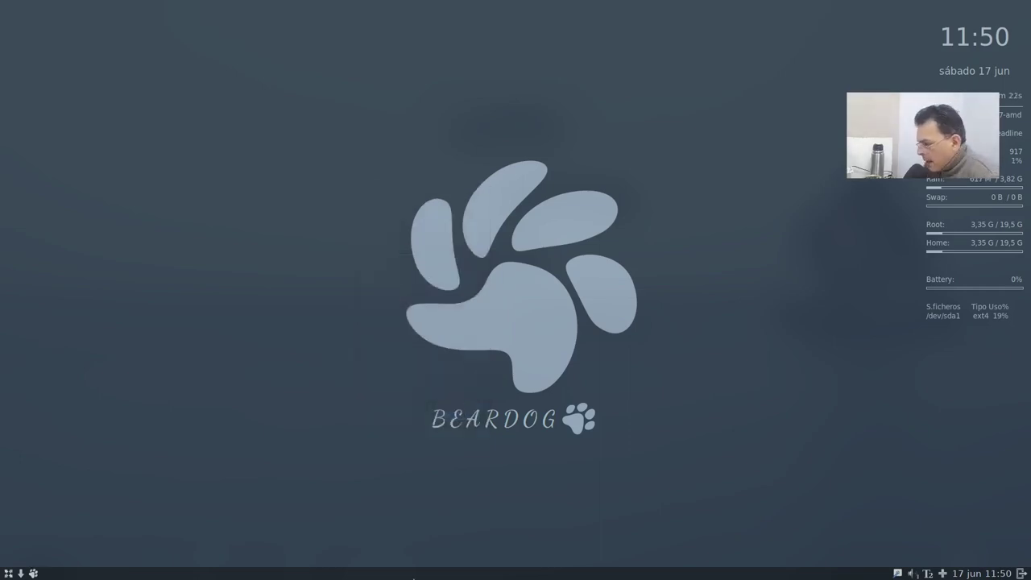
pyautogui.click(34, 573)
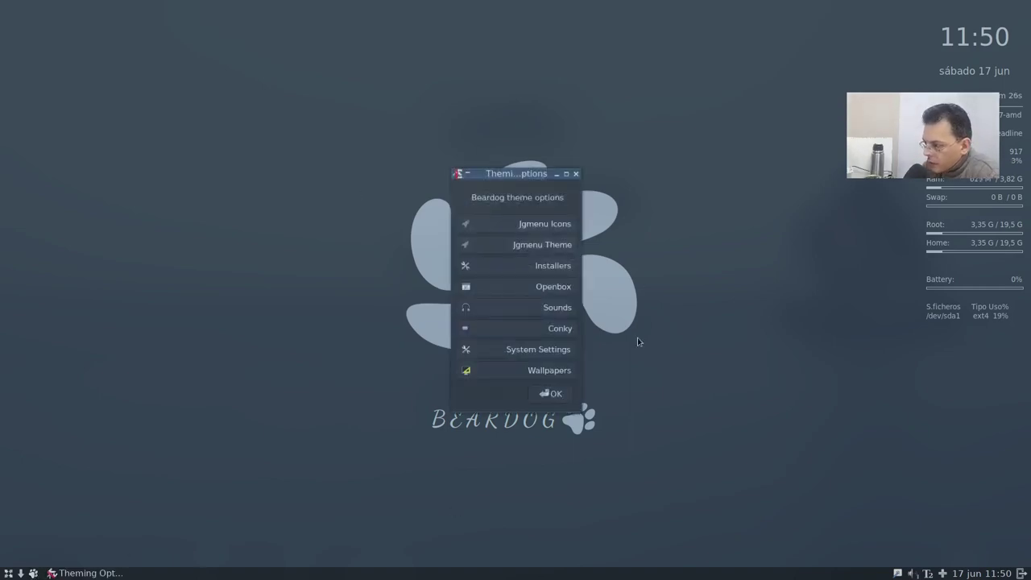
pyautogui.click(567, 394)
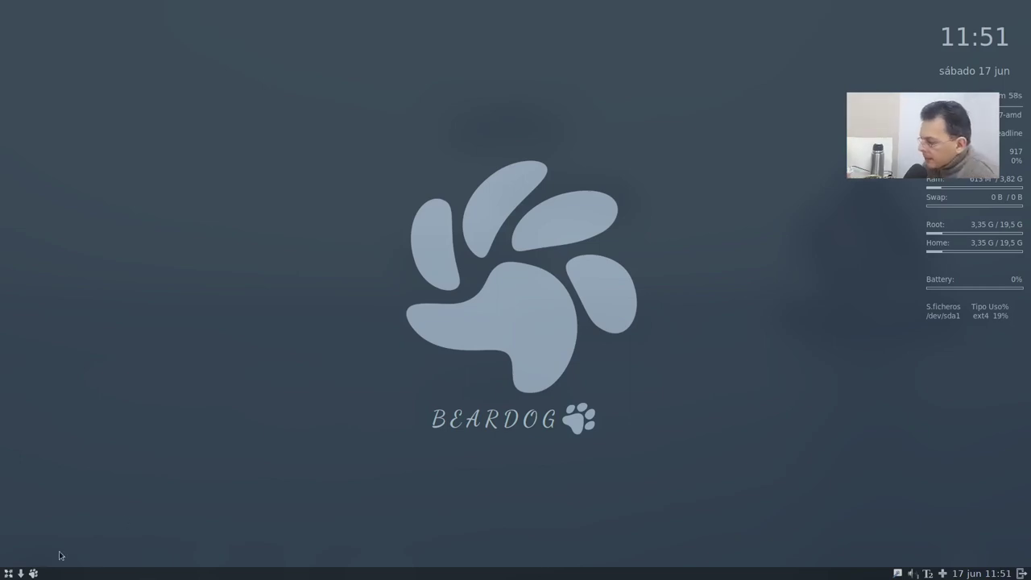
# Step: Turn the hotcorners off and back on, and test the top-left corner by opening the file manager and closing it
pyautogui.click(8, 573)
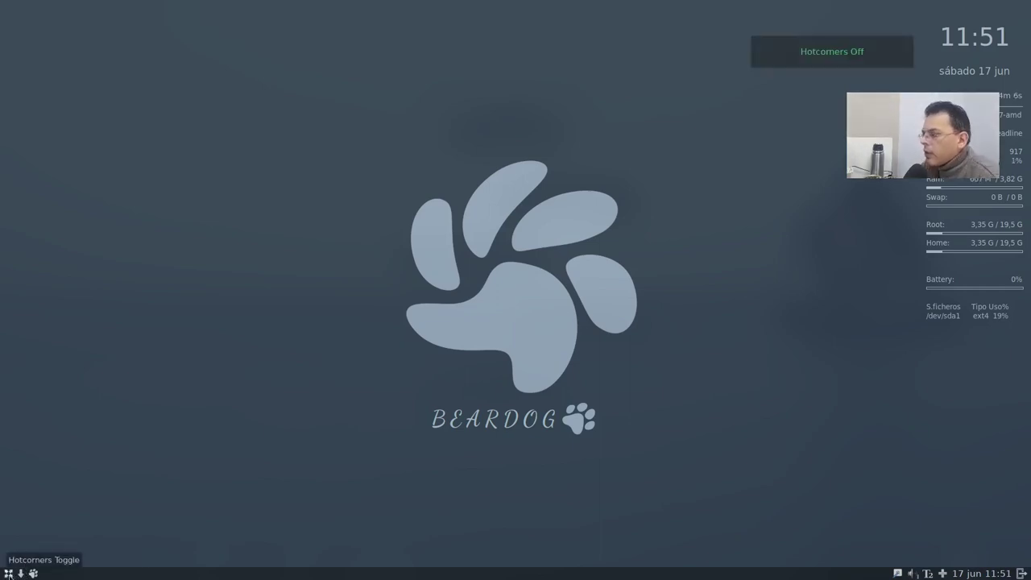
pyautogui.click(8, 574)
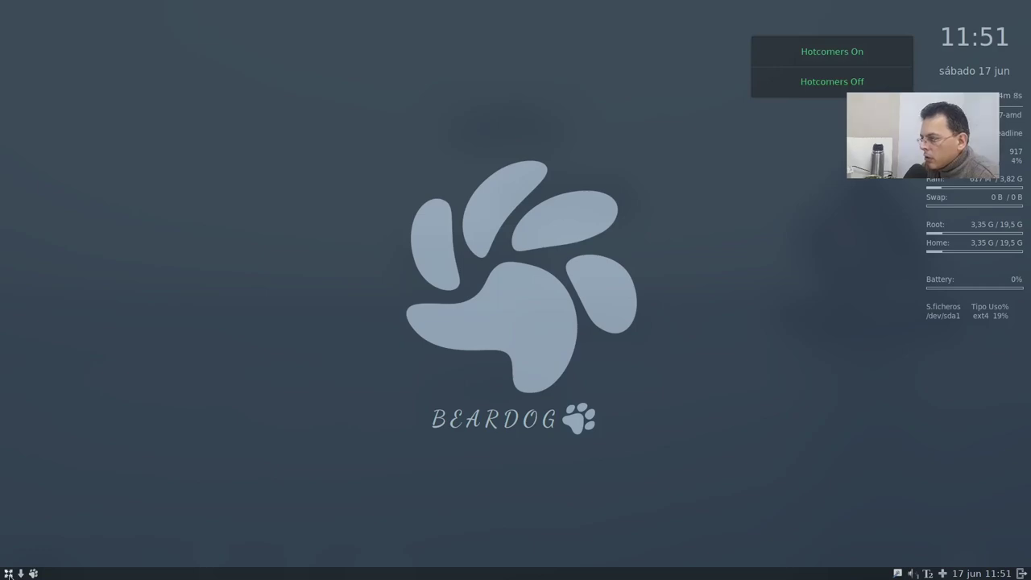
pyautogui.moveTo(1, 1)
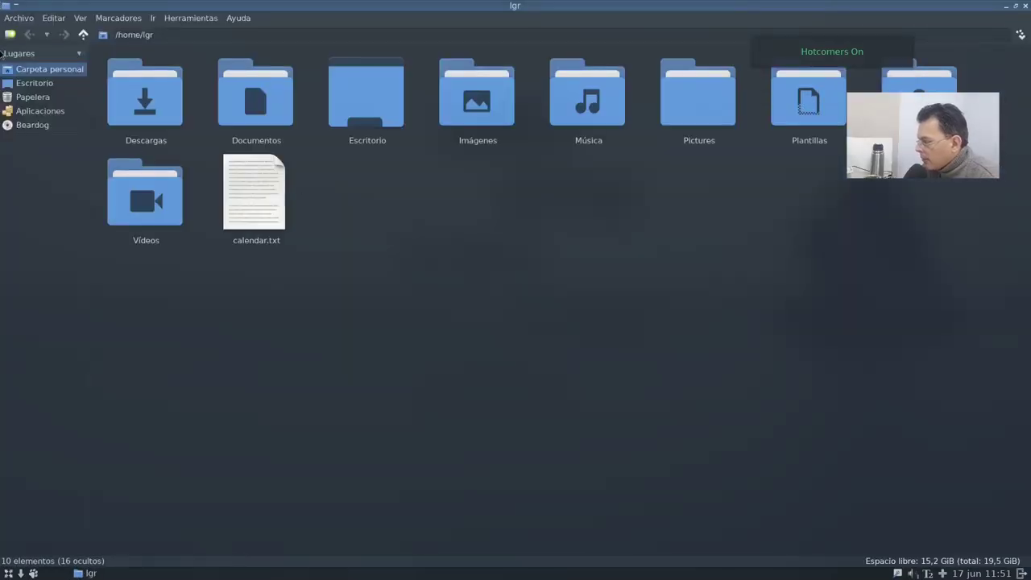
pyautogui.click(1025, 6)
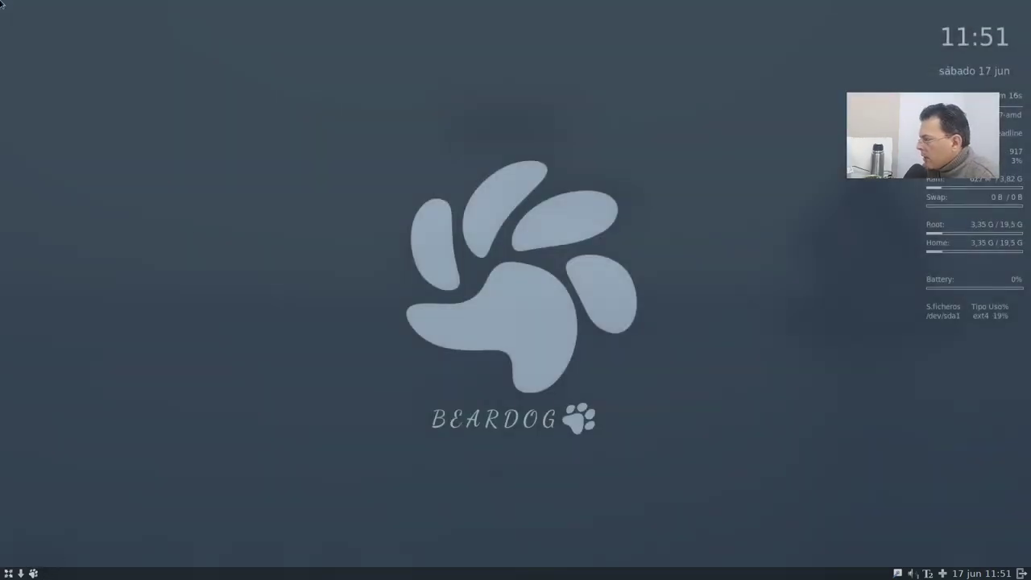
# Step: Test the top-left hotcorner several more times, closing the file manager each time it opens
pyautogui.moveTo(2, 2)
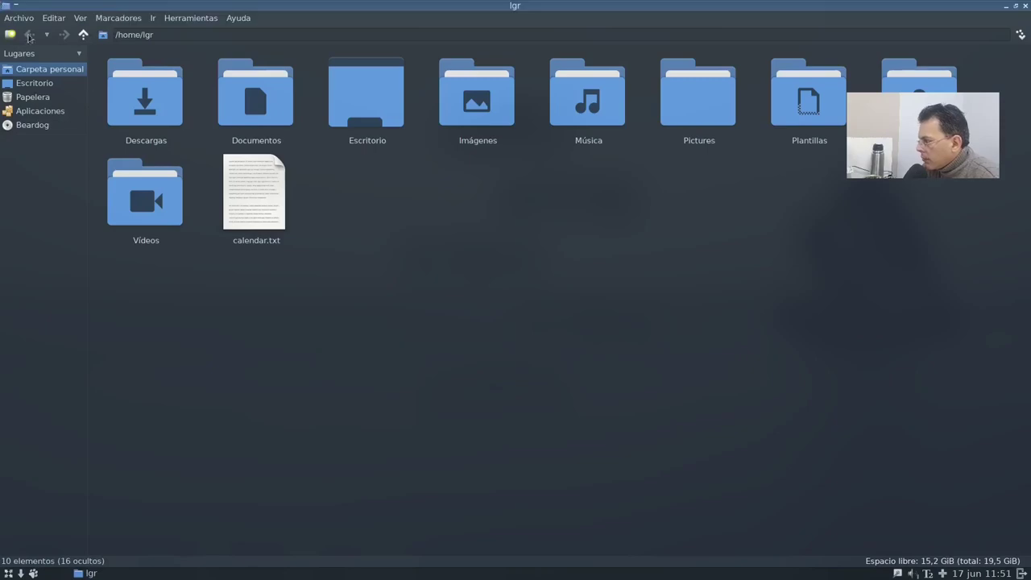
pyautogui.click(1025, 5)
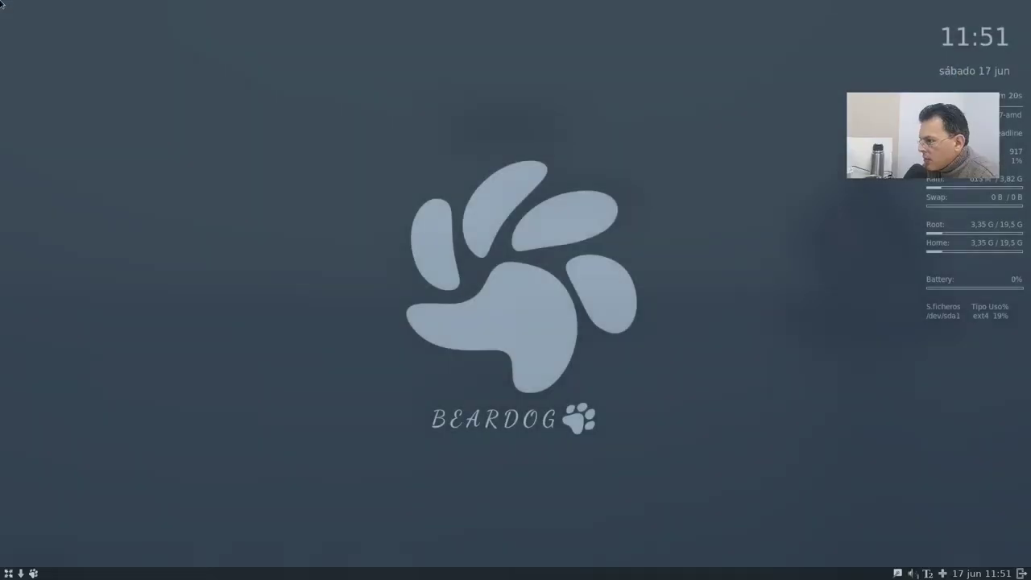
pyautogui.moveTo(2, 2)
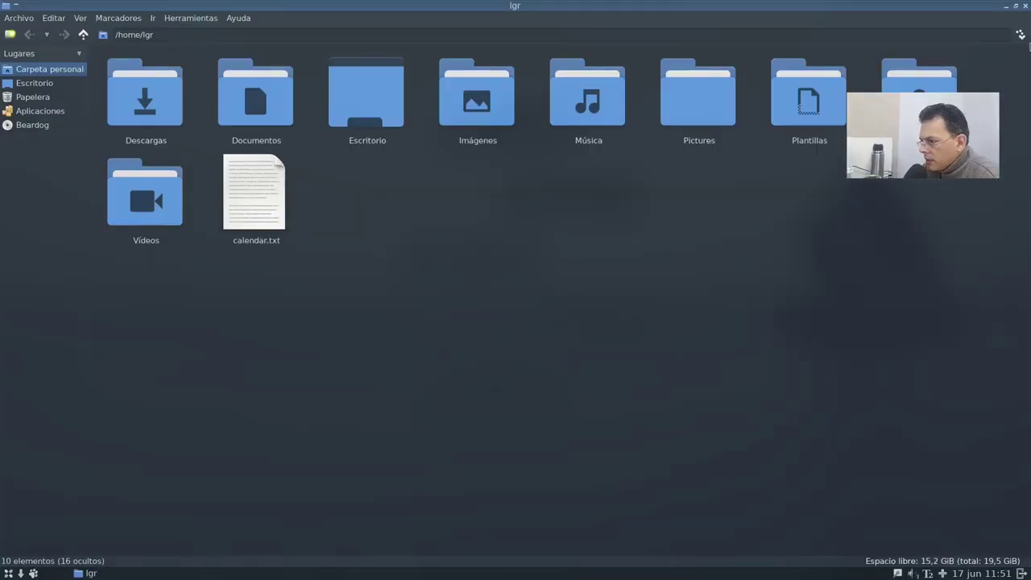
pyautogui.click(1025, 5)
pyautogui.moveTo(2, 4)
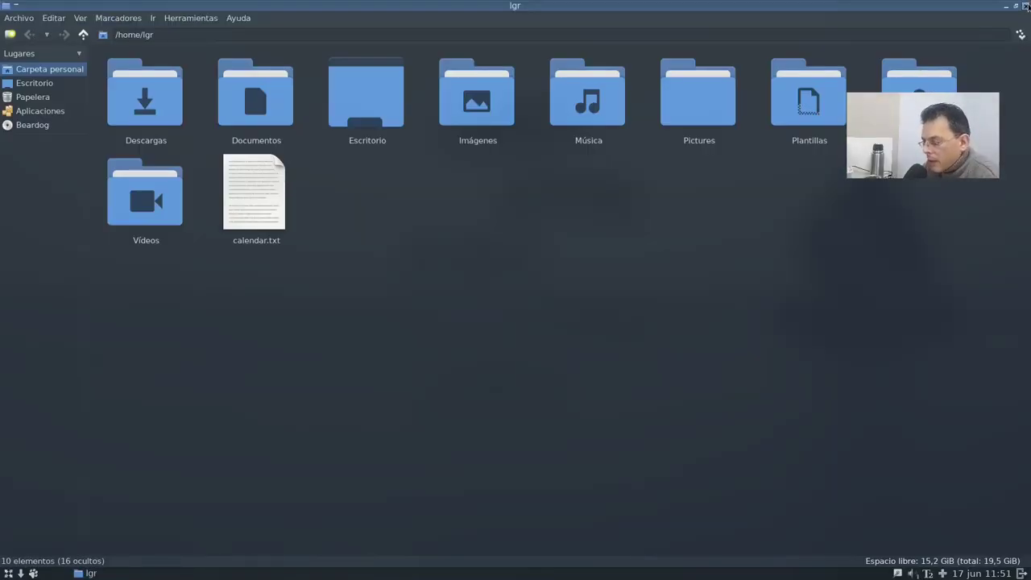
pyautogui.click(1025, 5)
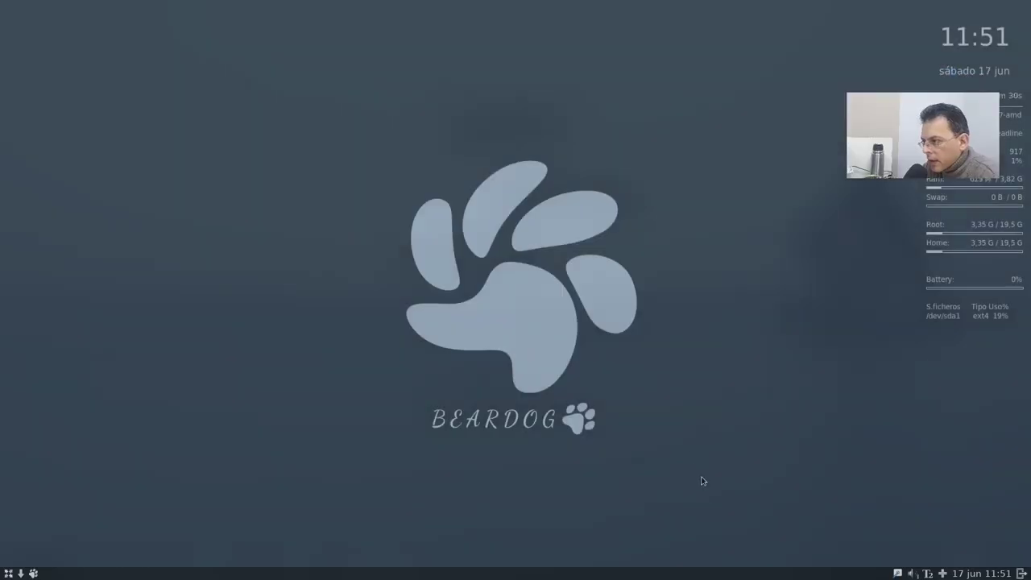
pyautogui.moveTo(522, 2)
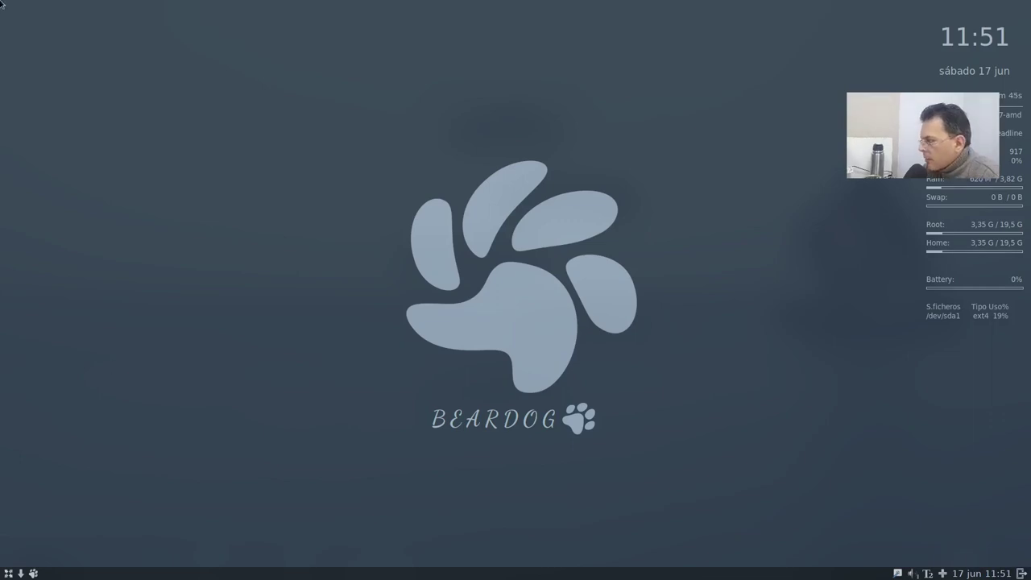
pyautogui.press('super+e')
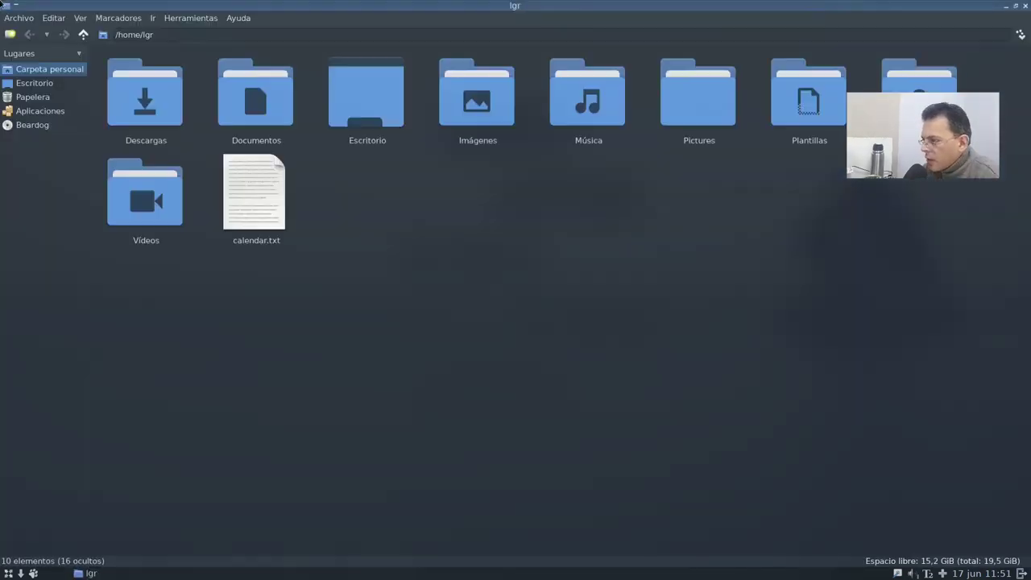
pyautogui.click(1026, 5)
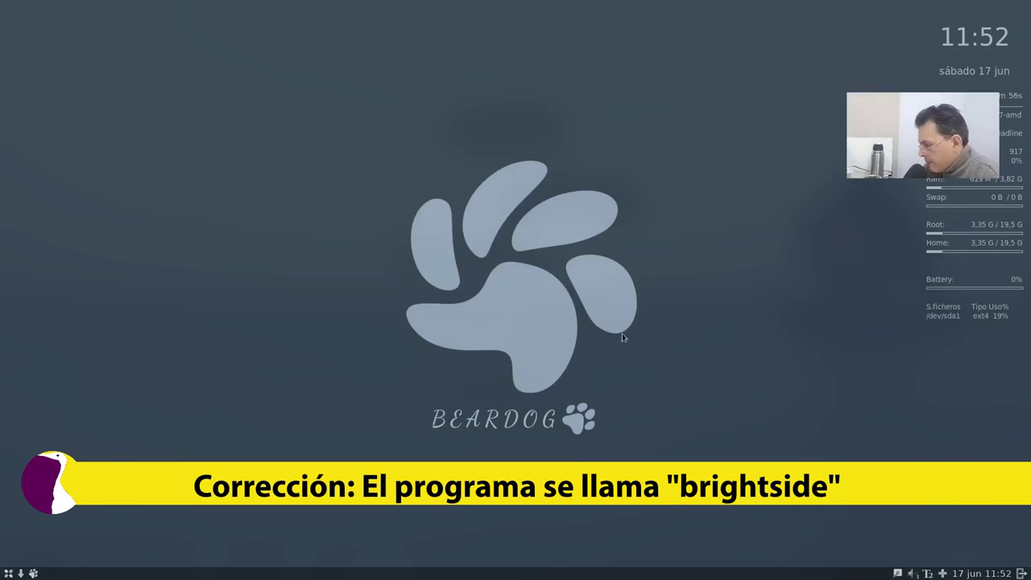
# Step: Open a terminal from the desktop menu and try to run htop
pyautogui.rightClick(263, 171)
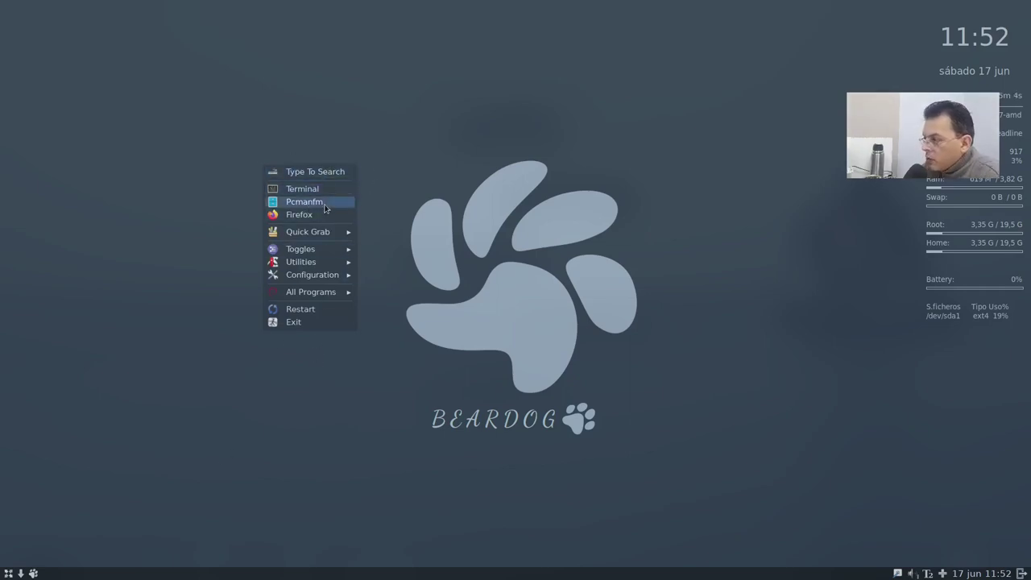
pyautogui.moveTo(317, 266)
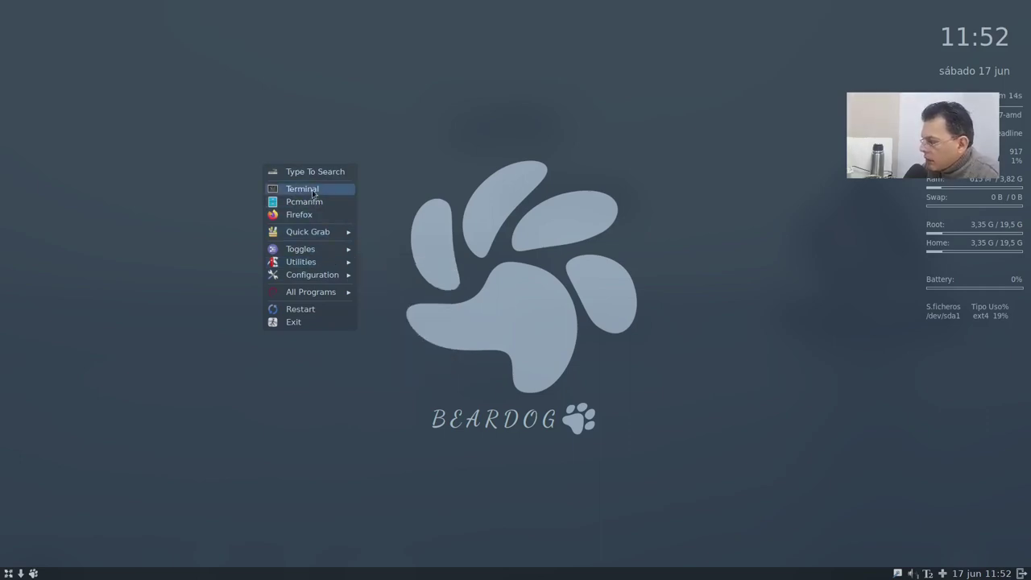
pyautogui.click(313, 192)
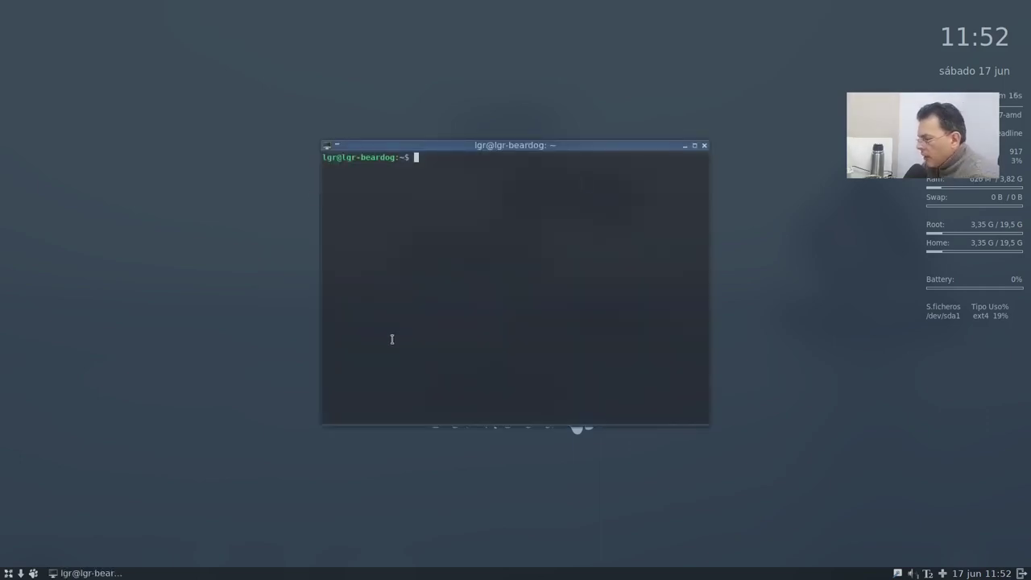
pyautogui.write('htop')
pyautogui.press('Return')
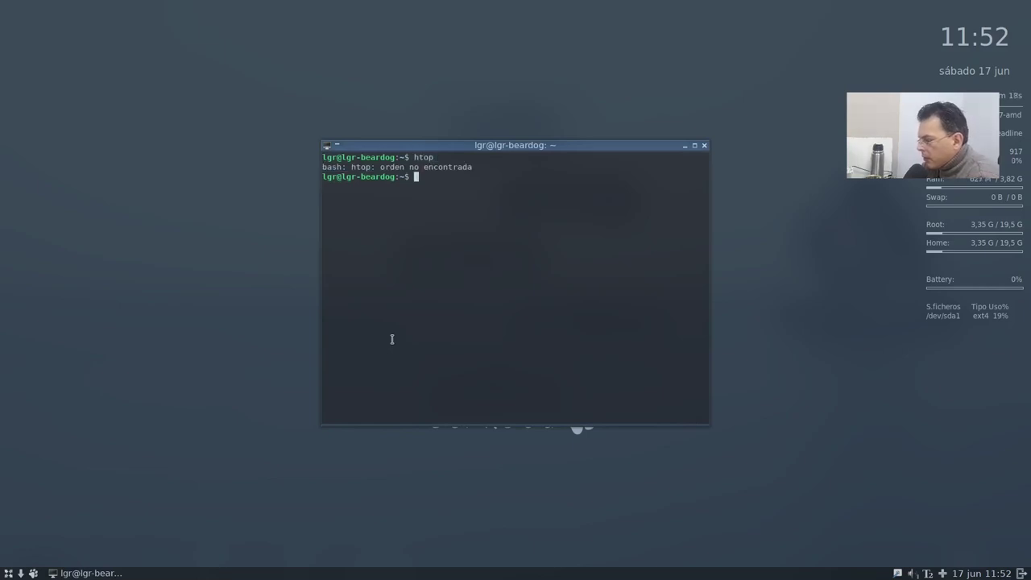
# Step: Install htop and neofetch with "sudo apt install htop neofetch", authorising it with the account password
pyautogui.write('sudo apt inst')
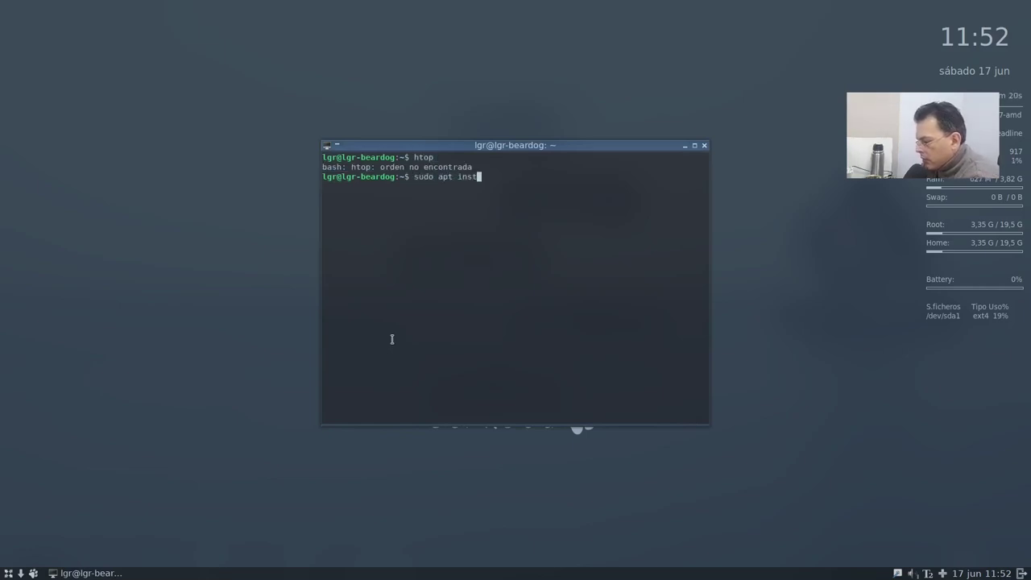
pyautogui.write('all h')
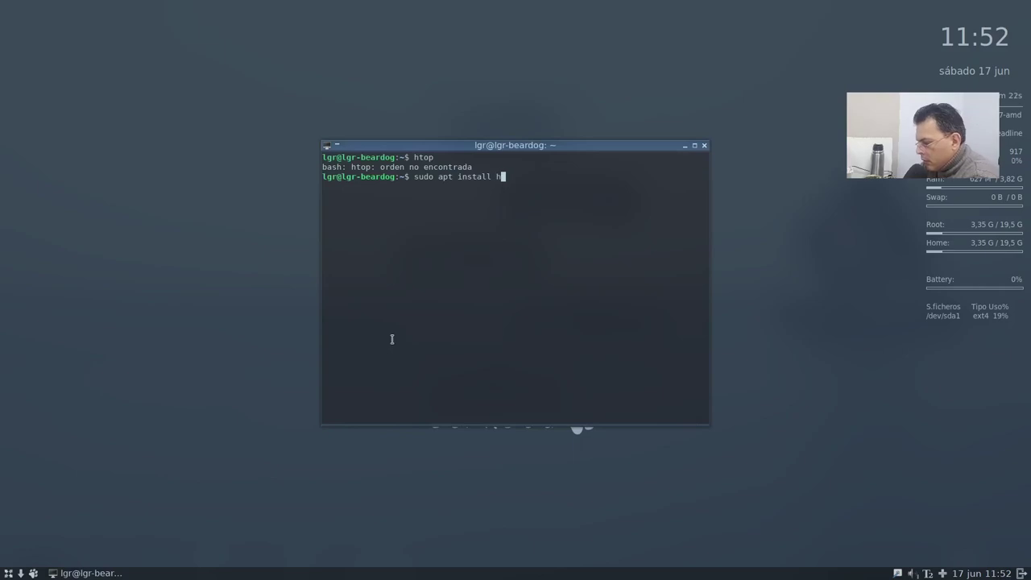
pyautogui.write('top neofetch')
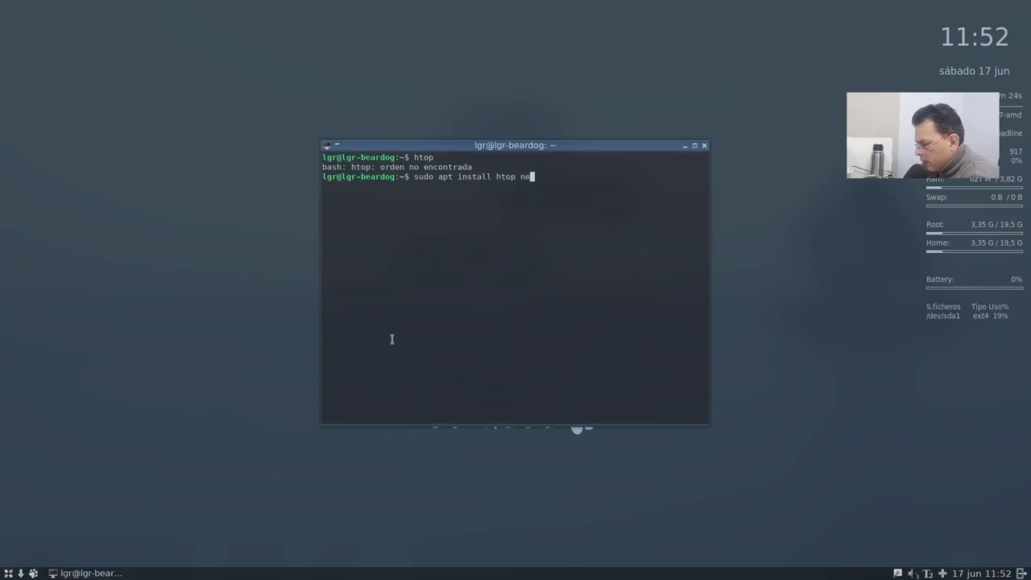
pyautogui.press('Return')
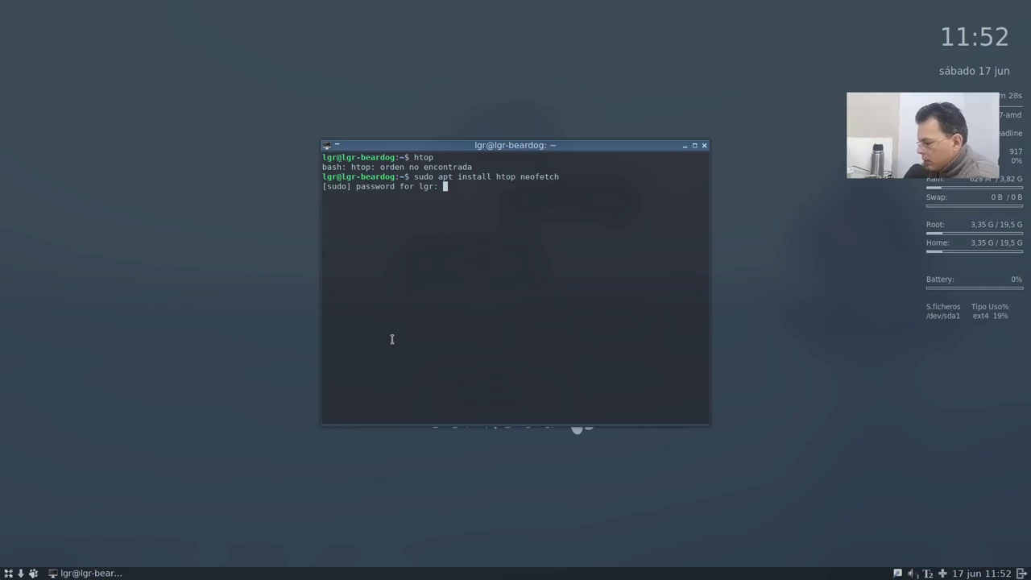
pyautogui.press('Return')
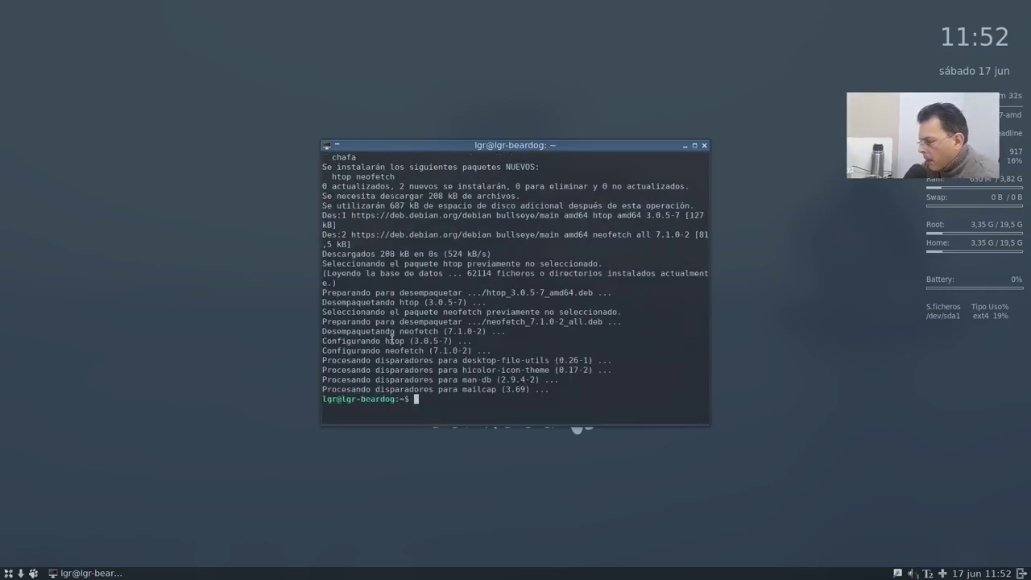
# Step: Clear the terminal, run htop to examine memory use and processes, and quit it
pyautogui.write('clear')
pyautogui.press('Return')
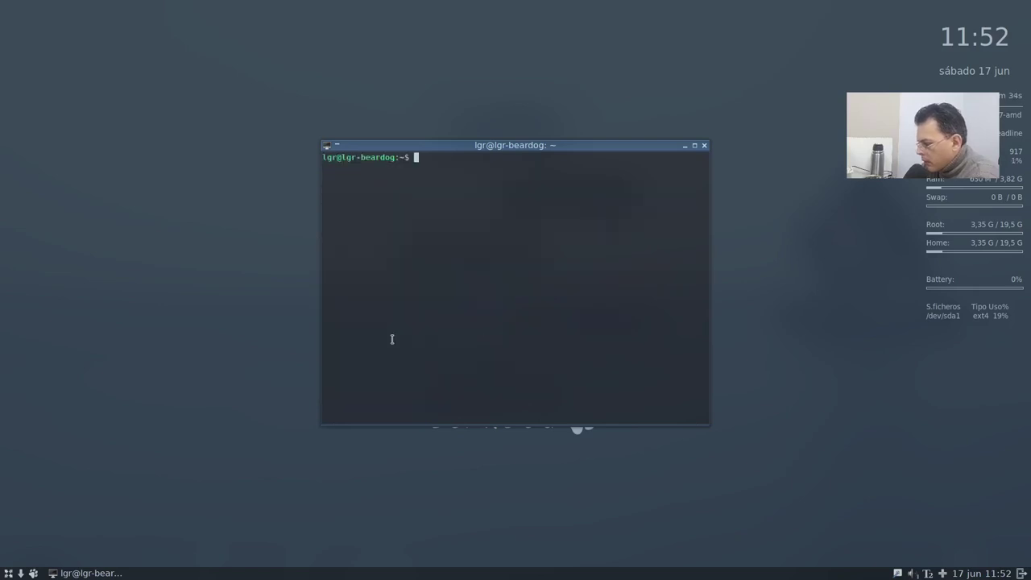
pyautogui.write('htop')
pyautogui.press('Return')
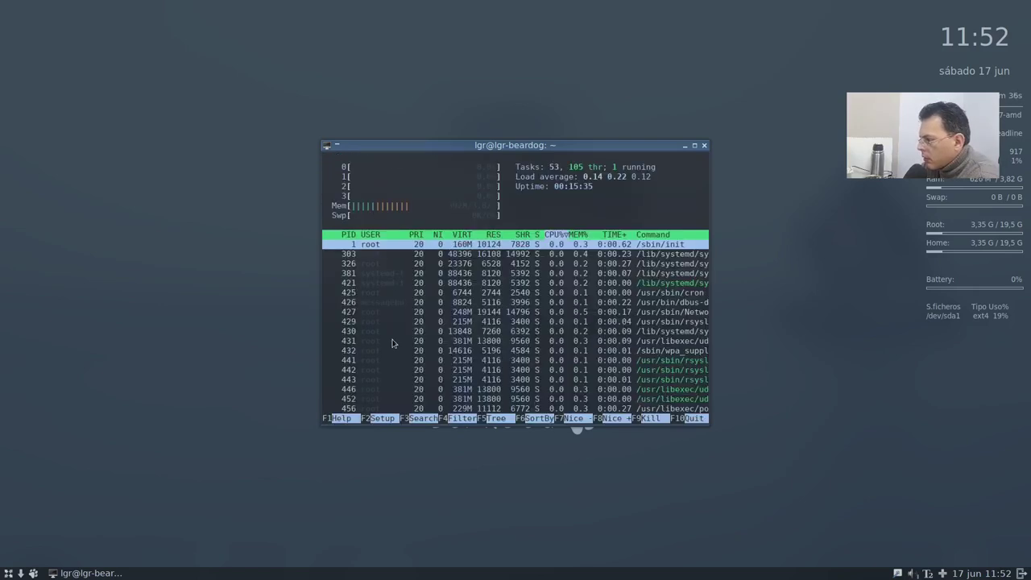
pyautogui.moveTo(470, 145)
pyautogui.mouseDown()
pyautogui.moveTo(524, 177)
pyautogui.moveTo(486, 136)
pyautogui.moveTo(481, 144)
pyautogui.mouseUp()
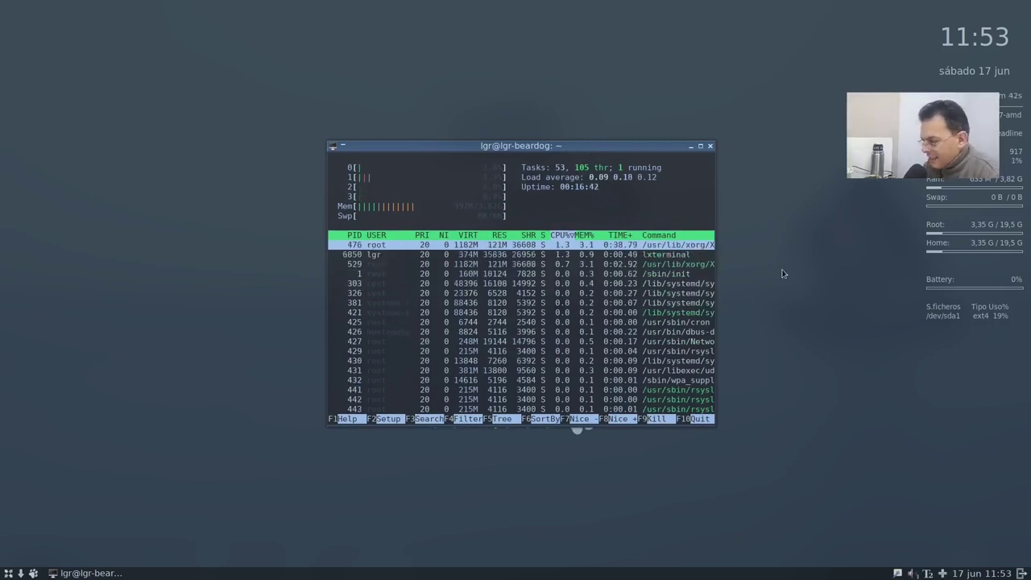
pyautogui.write('q')
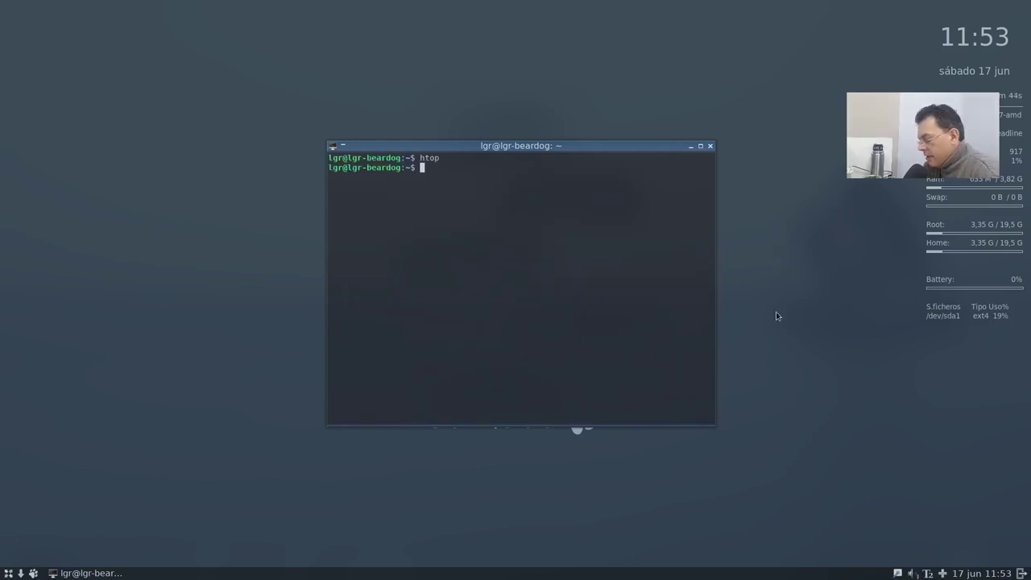
# Step: Run neofetch, examine the Debian version, kernel, package count and memory, and close the terminal
pyautogui.write('neofetch')
pyautogui.press('Return')
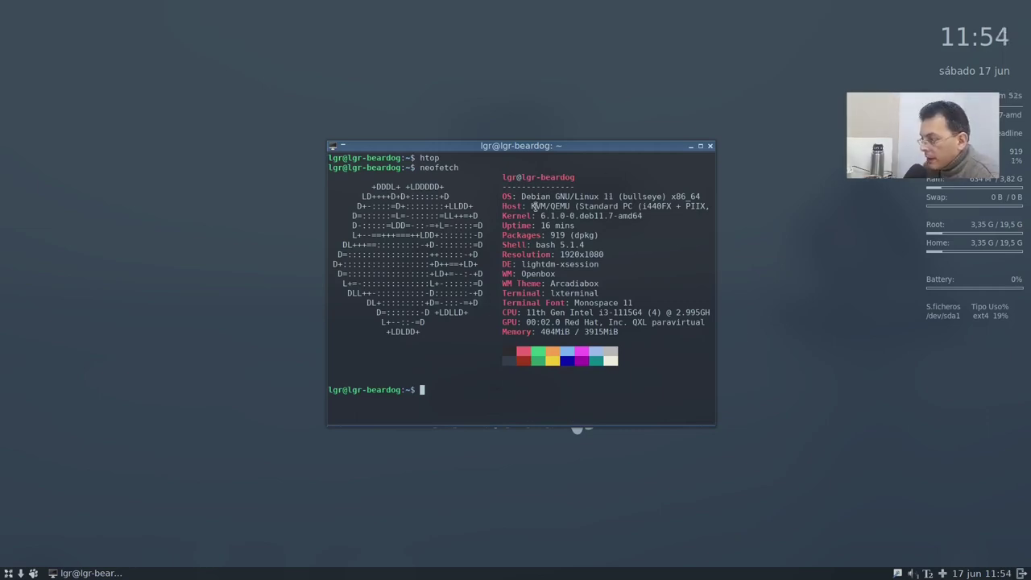
pyautogui.moveTo(642, 196); pyautogui.dragTo(603, 196)
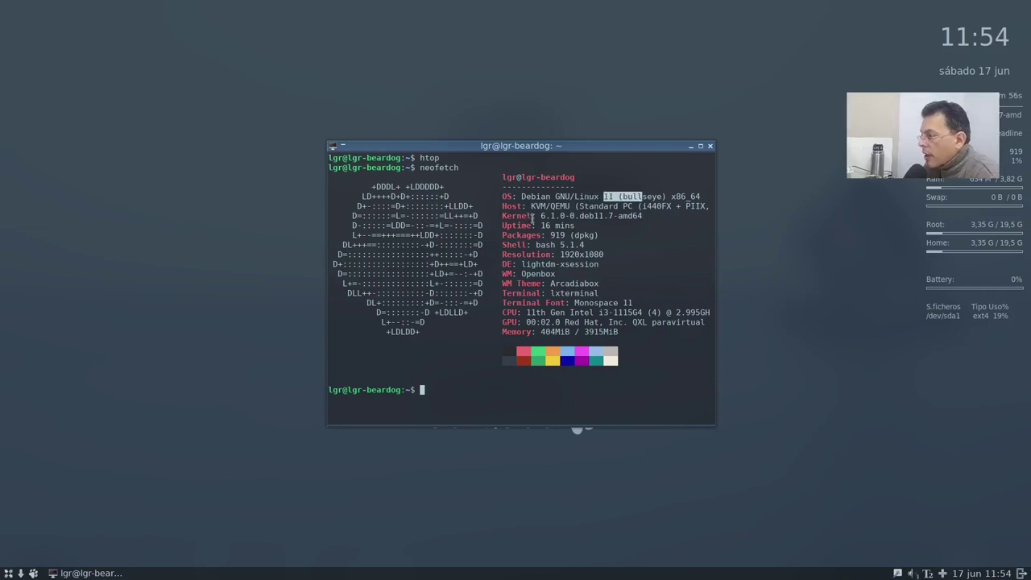
pyautogui.moveTo(536, 216); pyautogui.dragTo(627, 216)
pyautogui.click(570, 236)
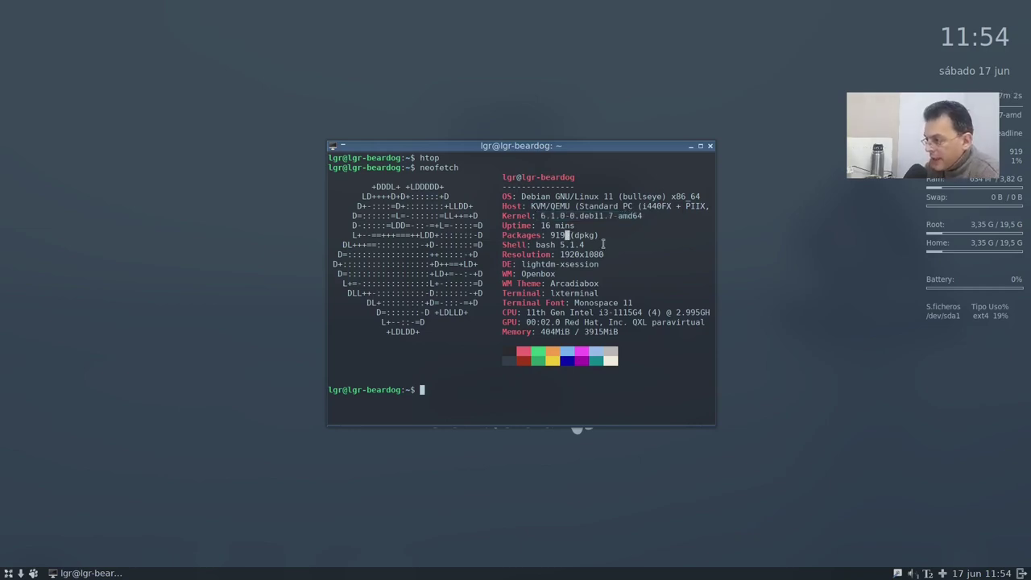
pyautogui.click(557, 240)
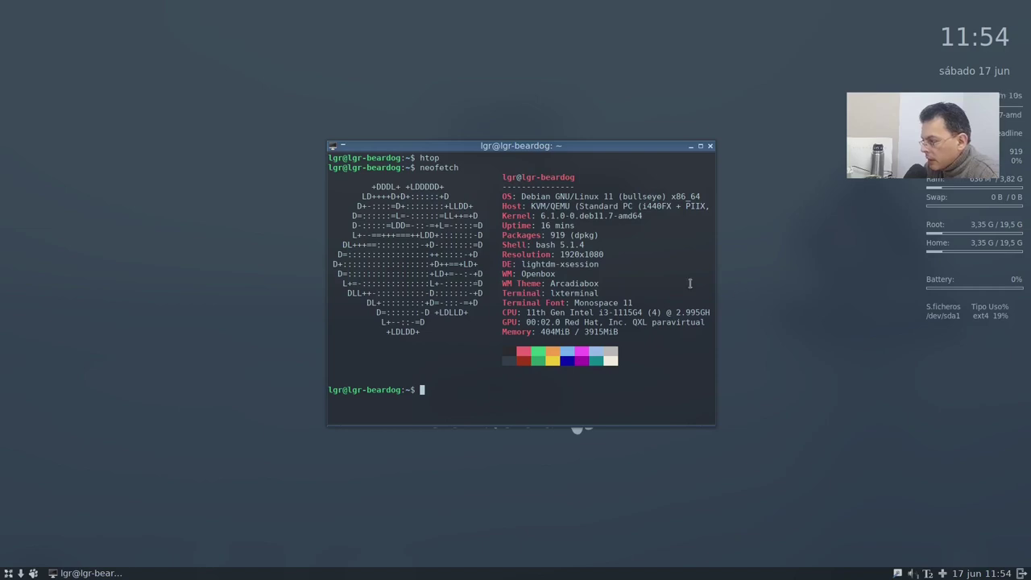
pyautogui.moveTo(545, 333); pyautogui.dragTo(570, 313)
pyautogui.click(609, 284)
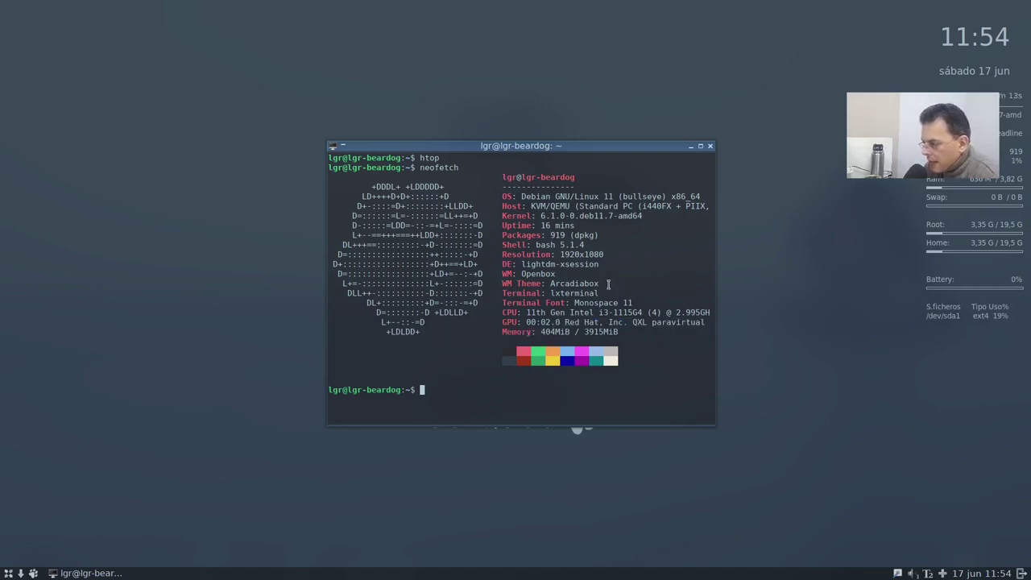
pyautogui.click(710, 146)
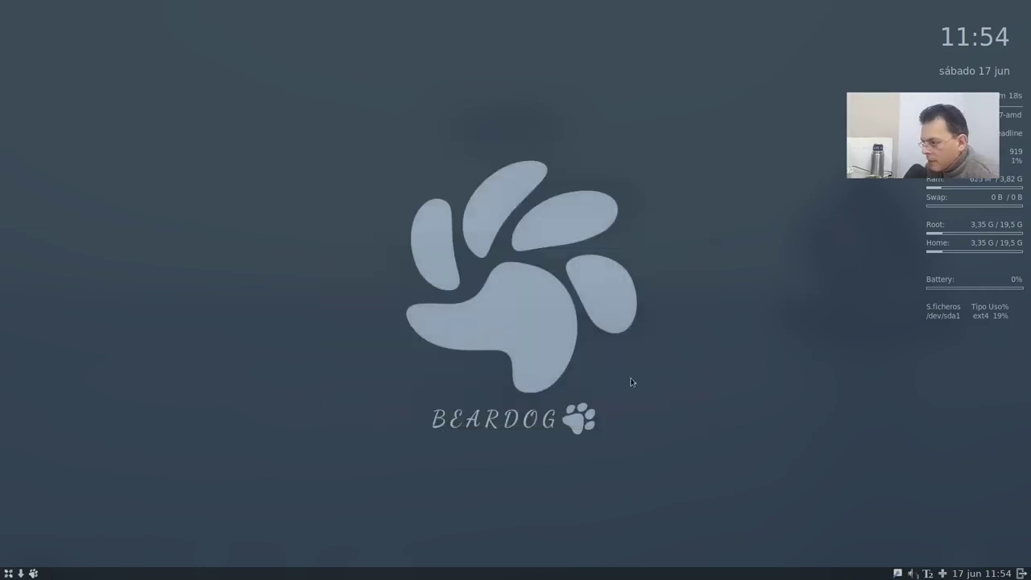
# Step: Review the desktop menu's All Programs and Quick Grab entries, and switch the Picom toggle
pyautogui.rightClick(274, 148)
pyautogui.moveTo(341, 274)
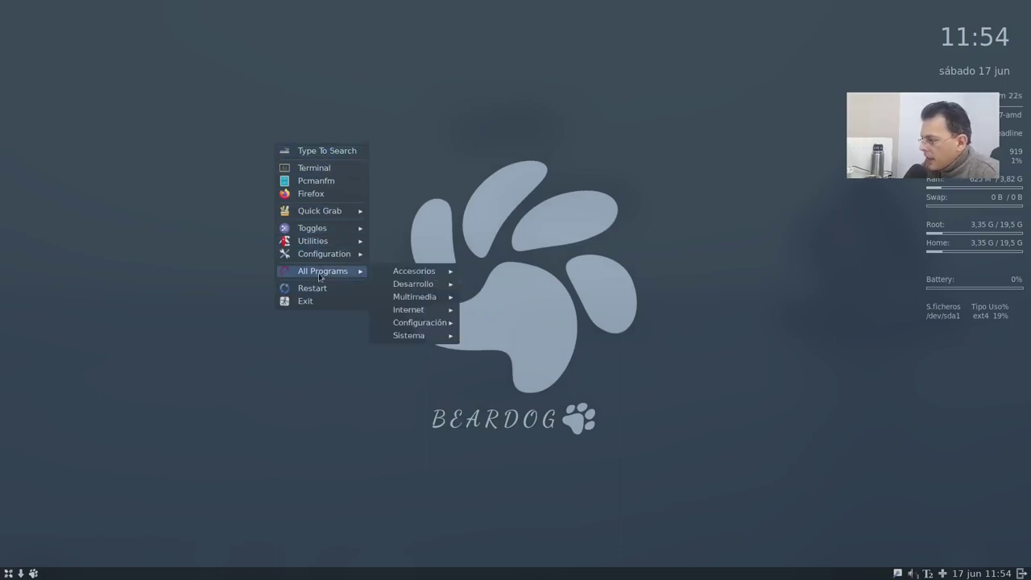
pyautogui.moveTo(399, 274)
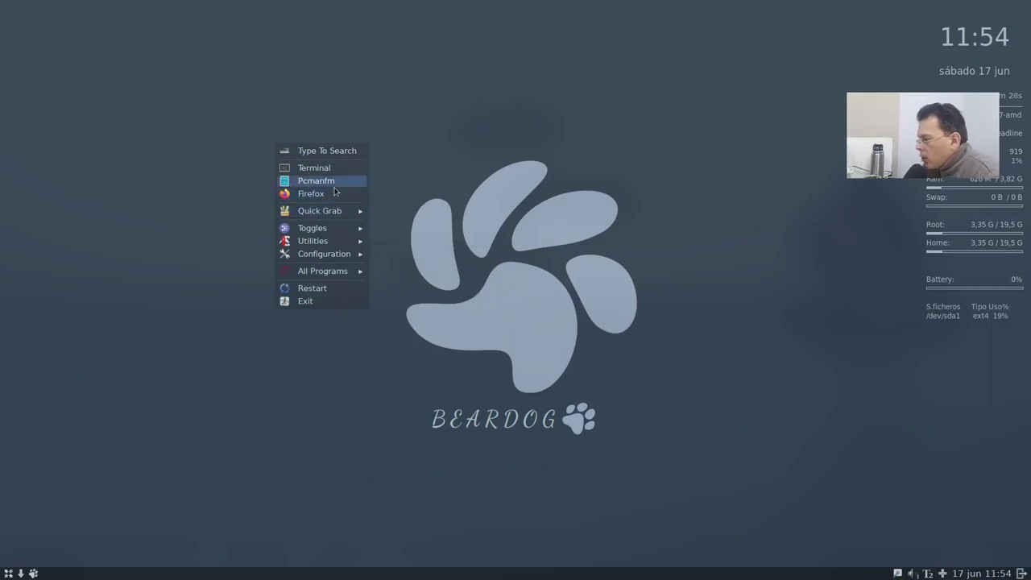
pyautogui.moveTo(328, 214)
pyautogui.moveTo(381, 216)
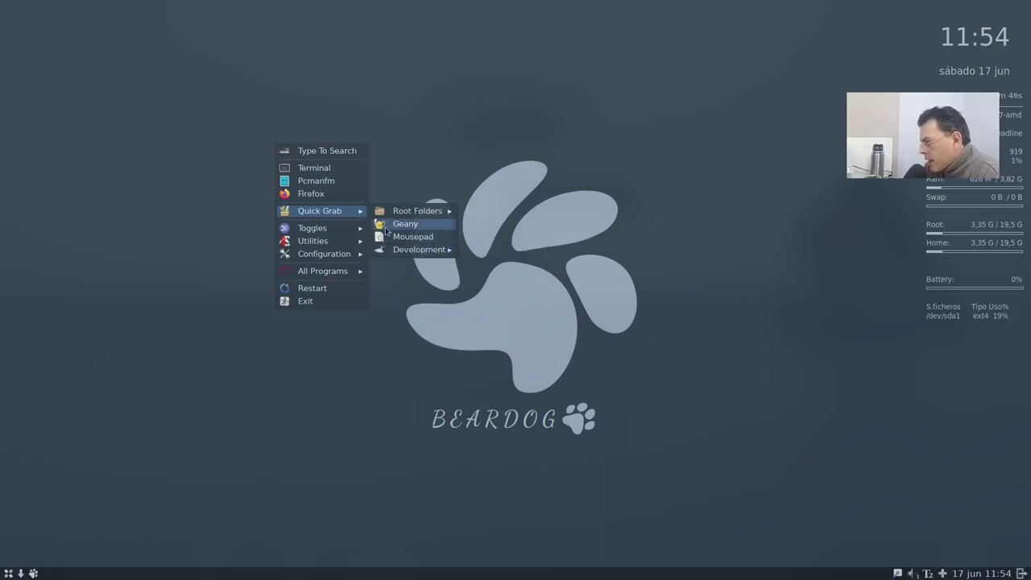
pyautogui.moveTo(312, 232)
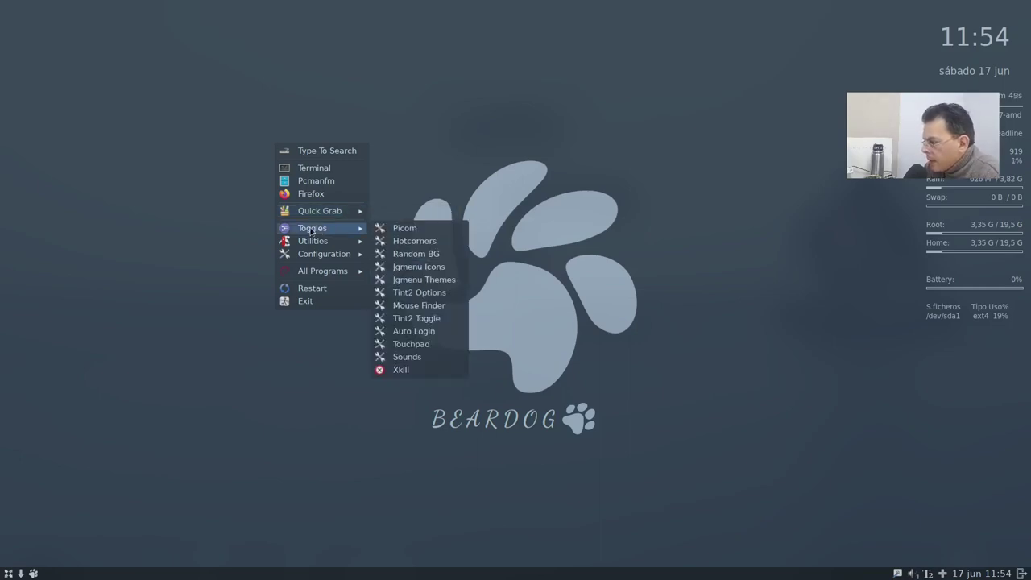
pyautogui.click(408, 234)
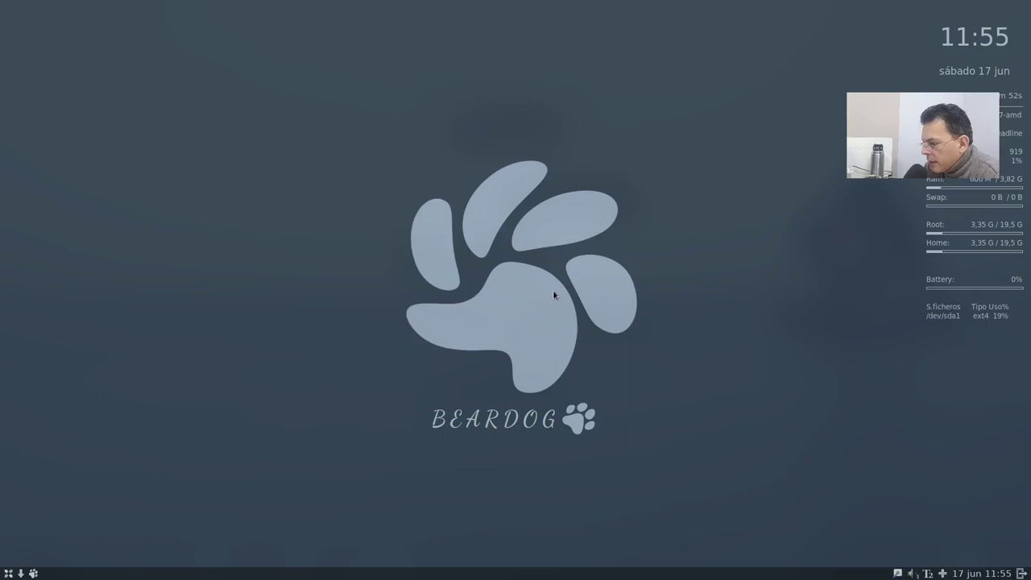
# Step: Reopen the desktop menu, look through the Toggles entries and enable Random BG
pyautogui.rightClick(409, 263)
pyautogui.moveTo(471, 332)
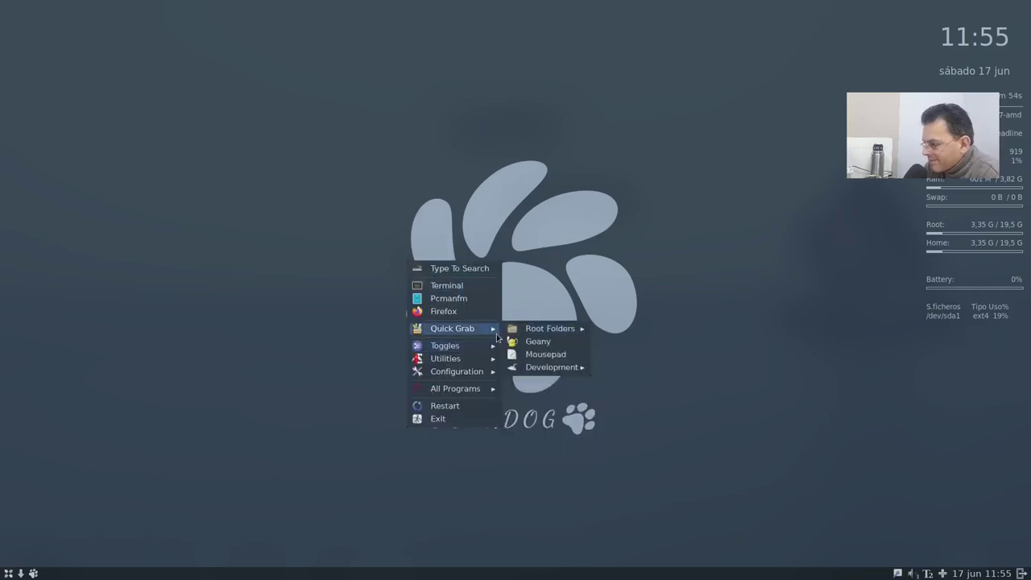
pyautogui.click(581, 366)
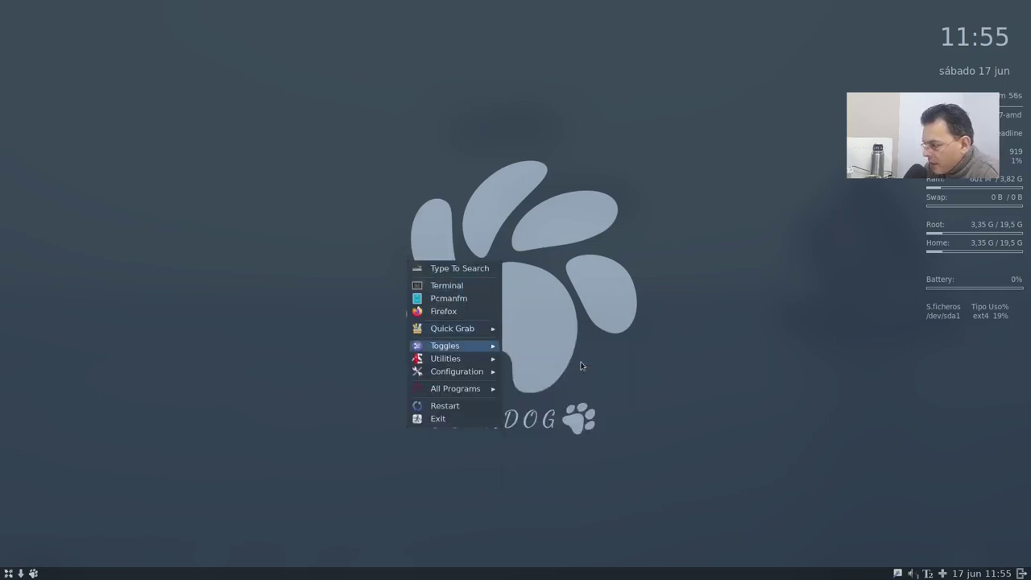
pyautogui.rightClick(382, 228)
pyautogui.moveTo(442, 325)
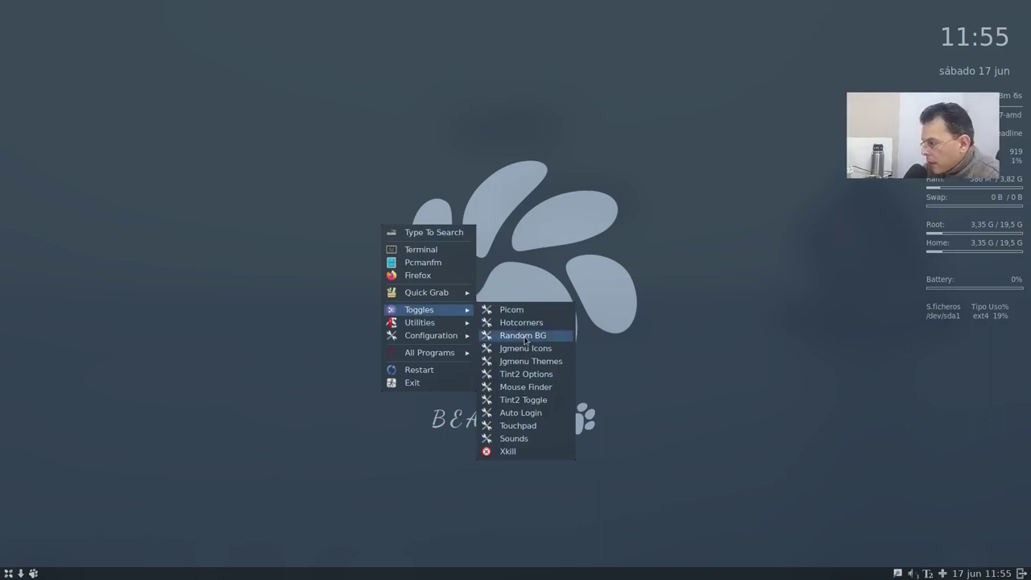
pyautogui.click(525, 340)
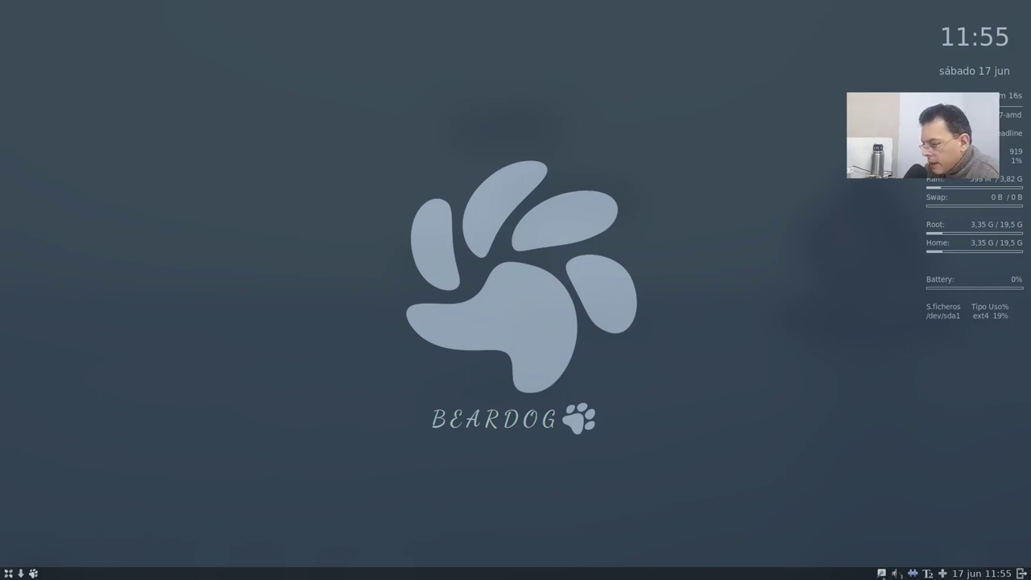
# Step: Run the Random BG toggle a second time, try its Fast Flip window and exit the duplicate tray icon
pyautogui.rightClick(355, 115)
pyautogui.moveTo(395, 197)
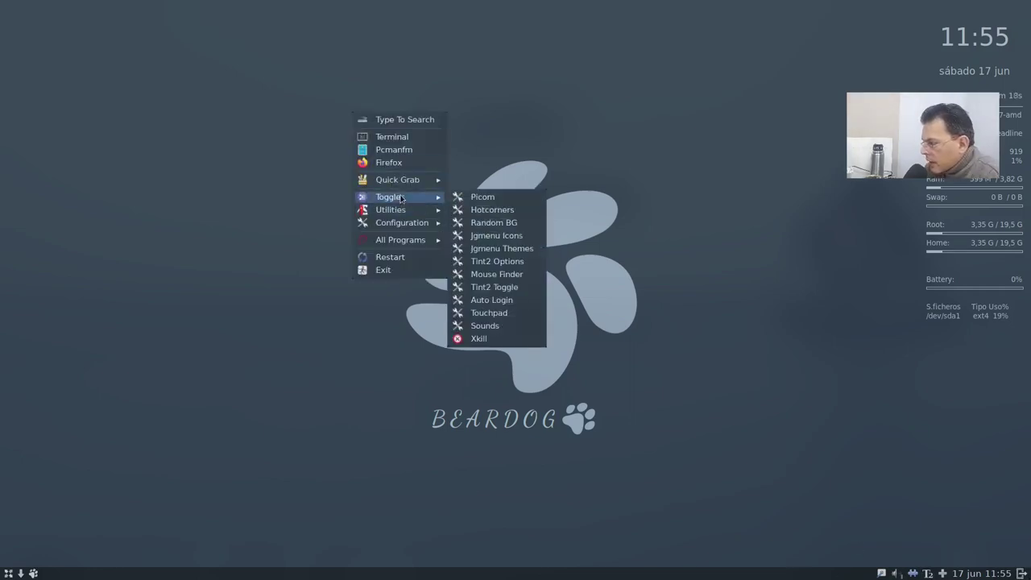
pyautogui.click(513, 223)
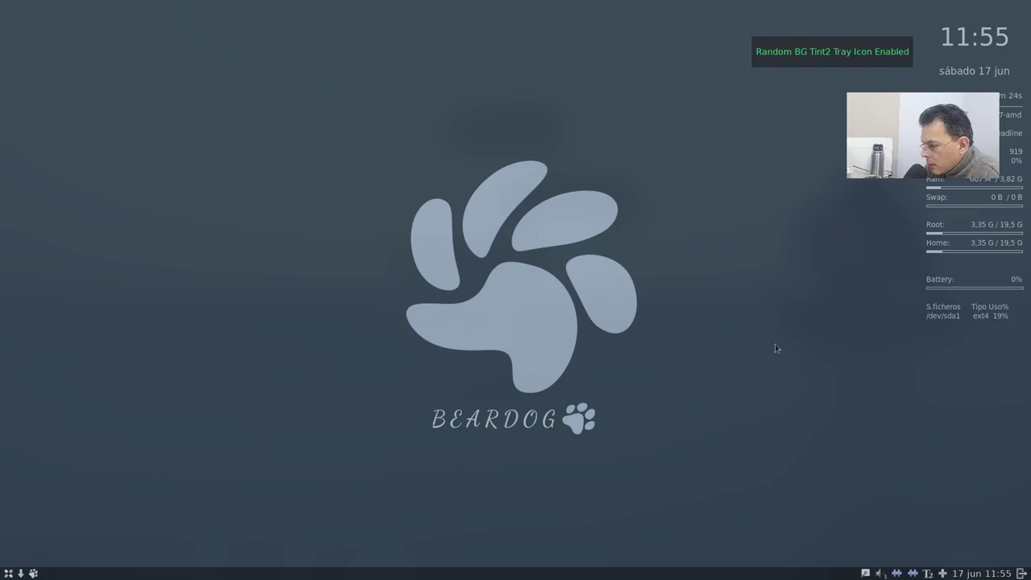
pyautogui.click(920, 573)
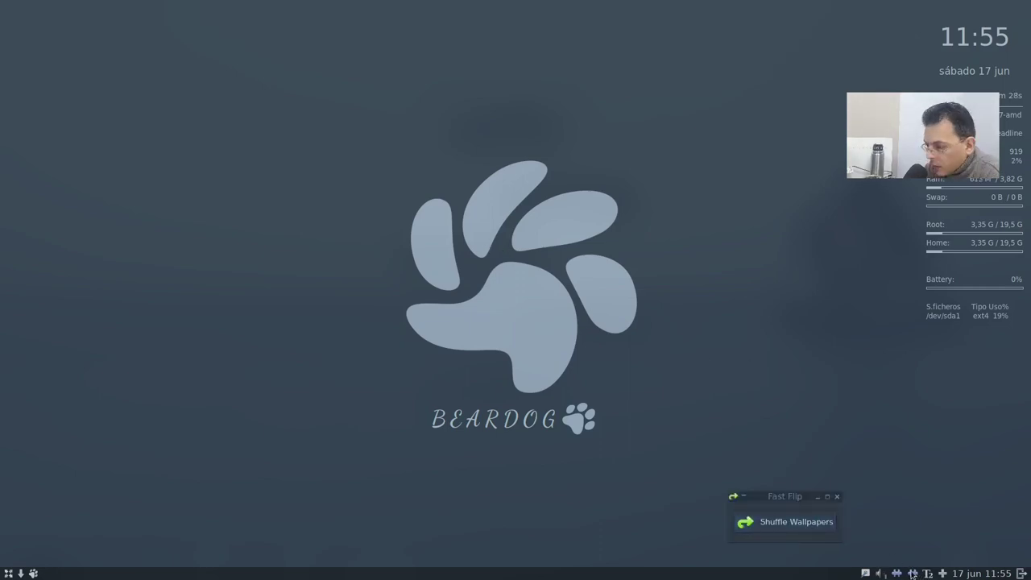
pyautogui.click(838, 500)
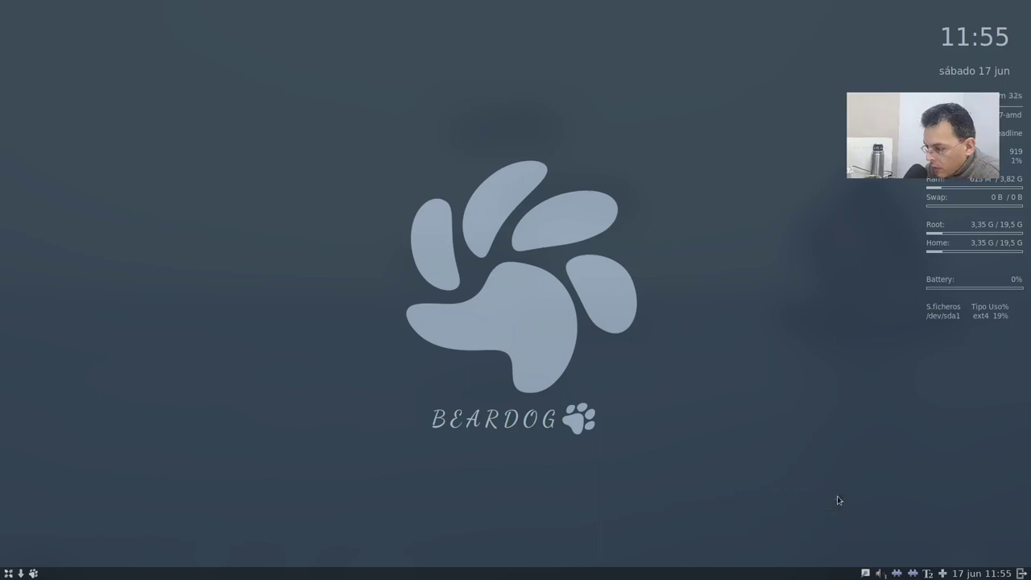
pyautogui.click(898, 573)
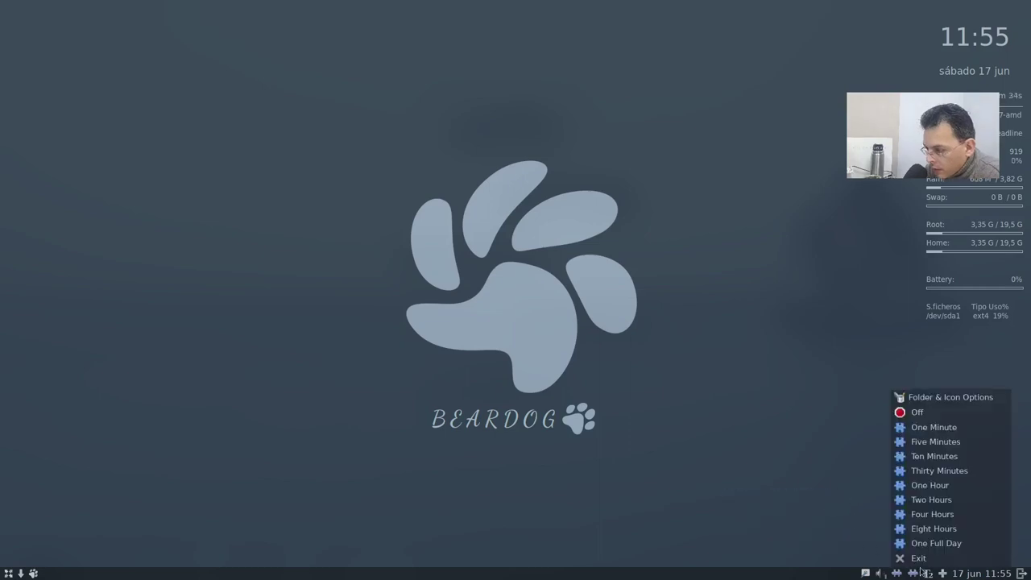
pyautogui.click(925, 563)
# Step: Open the Random BG tray icon's Fast Flip window, review the icon's wallpaper interval options and close the window
pyautogui.click(913, 573)
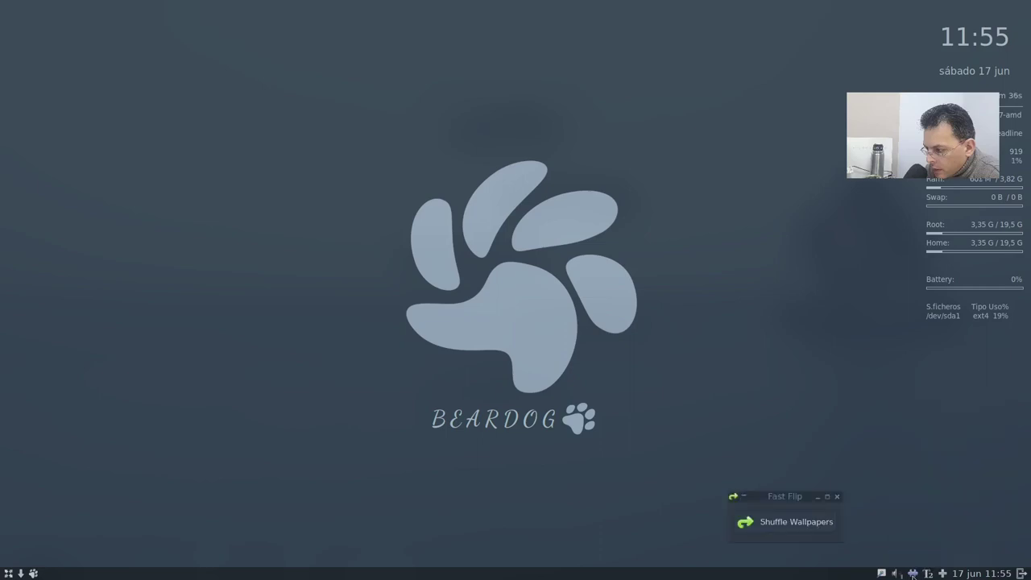
pyautogui.click(913, 574)
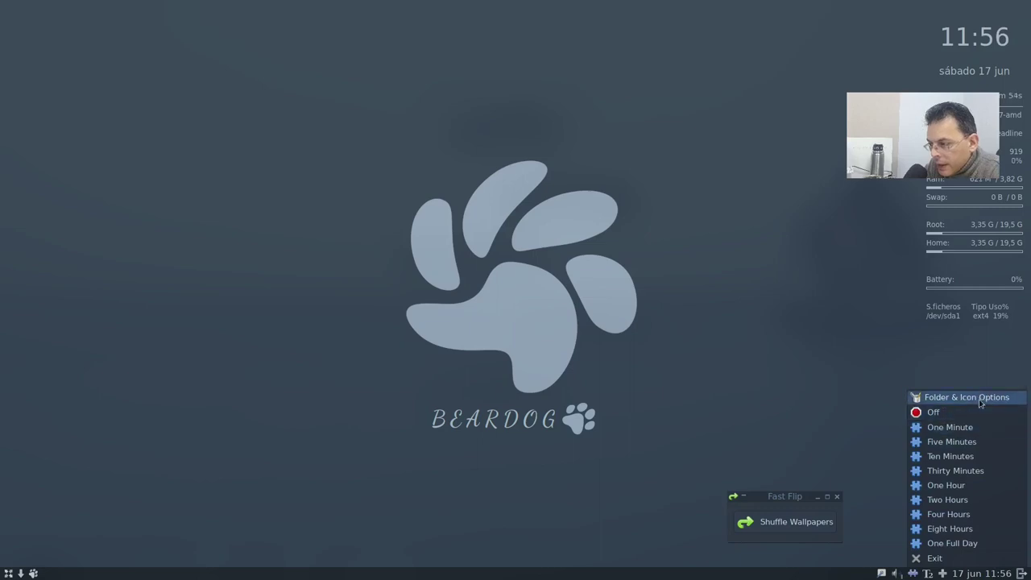
pyautogui.click(891, 395)
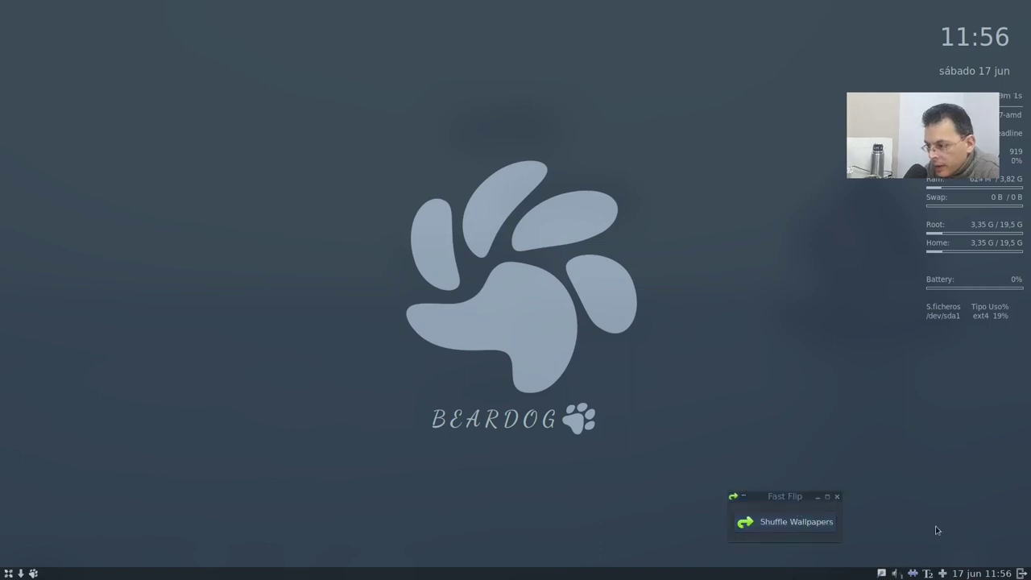
pyautogui.click(837, 497)
# Step: Look through the desktop menu's Quick Grab and Toggles entries, then view the Tint2 Options window and close it
pyautogui.rightClick(318, 355)
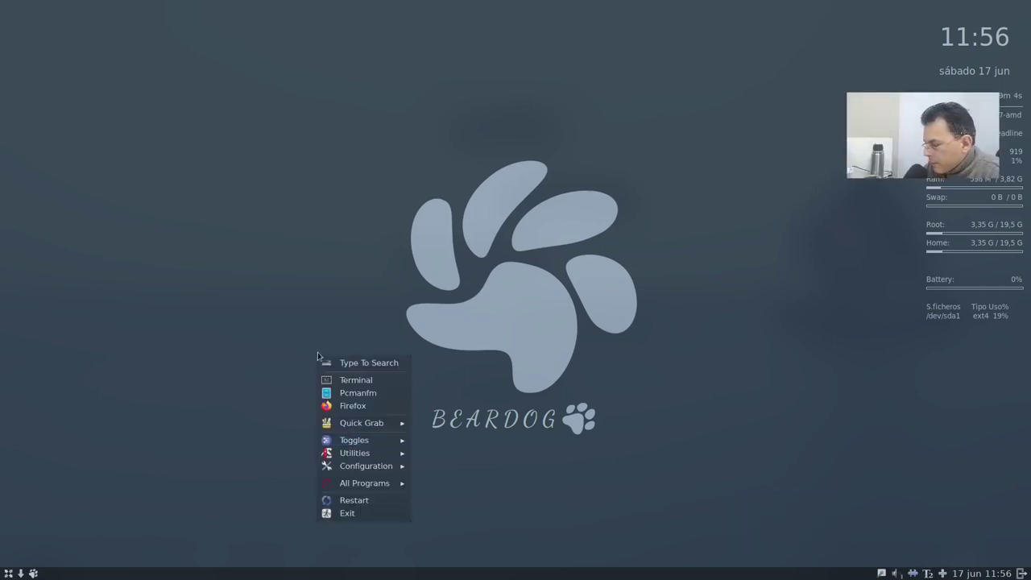
pyautogui.moveTo(367, 425)
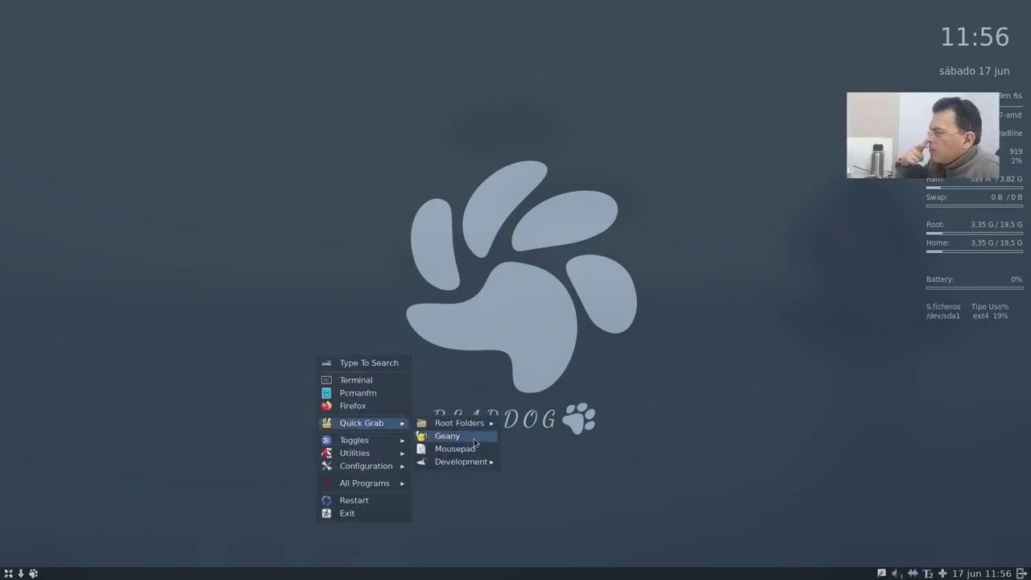
pyautogui.moveTo(463, 424)
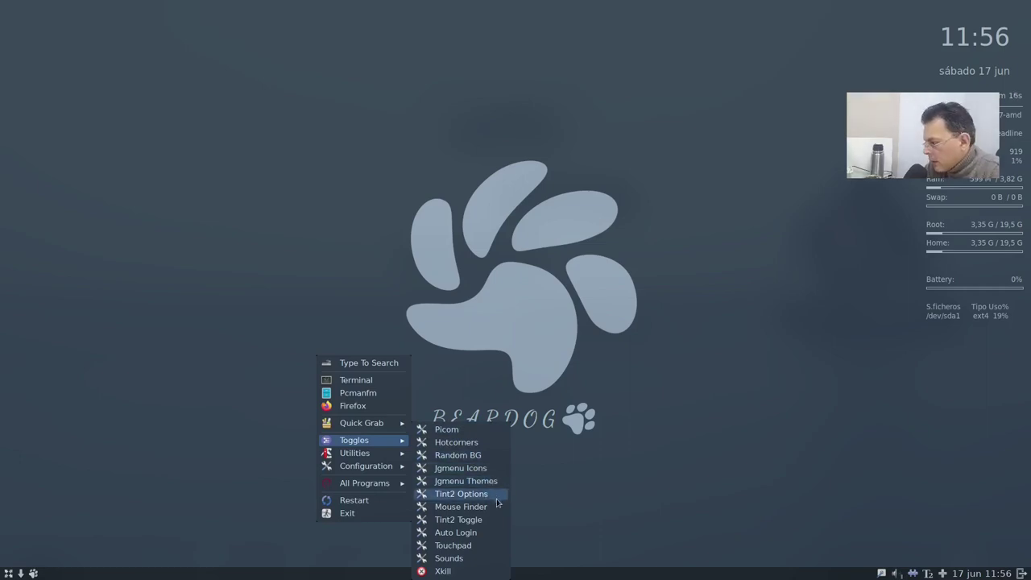
pyautogui.click(492, 495)
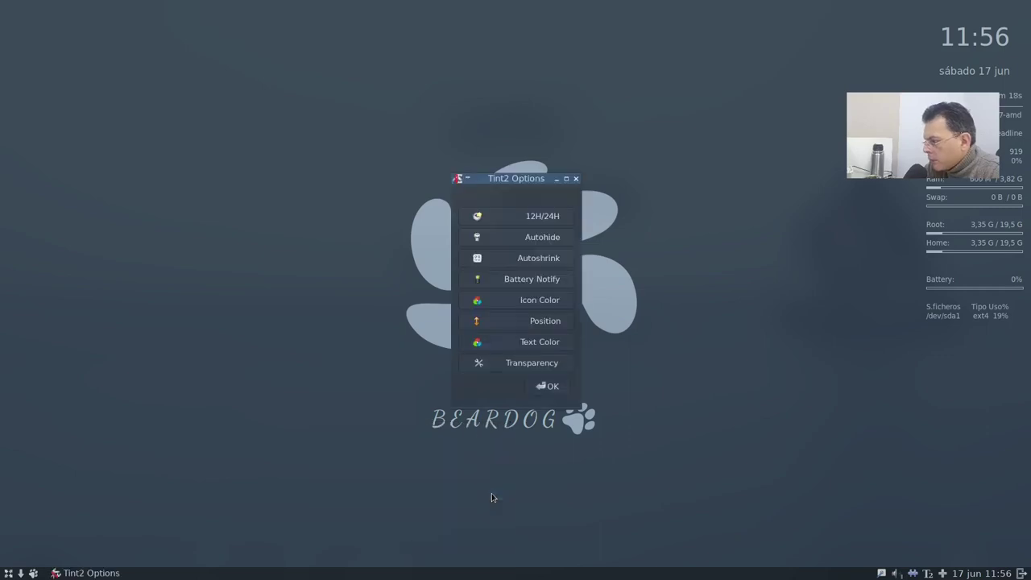
pyautogui.click(520, 341)
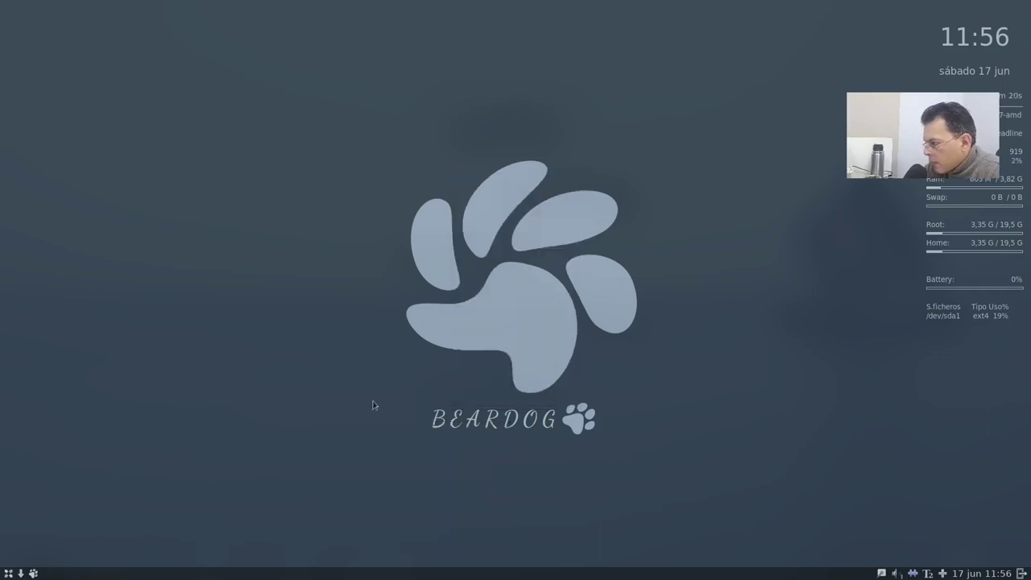
# Step: Turn on the Mouse Finder pointer locator from the Toggles entries, dismiss its notification and close the window
pyautogui.rightClick(419, 338)
pyautogui.moveTo(471, 459)
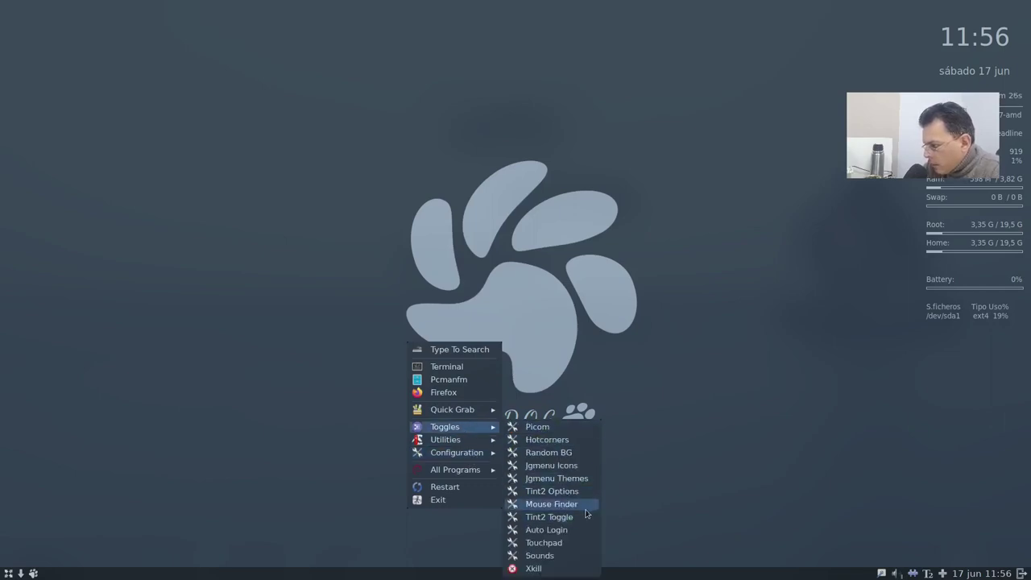
pyautogui.click(575, 505)
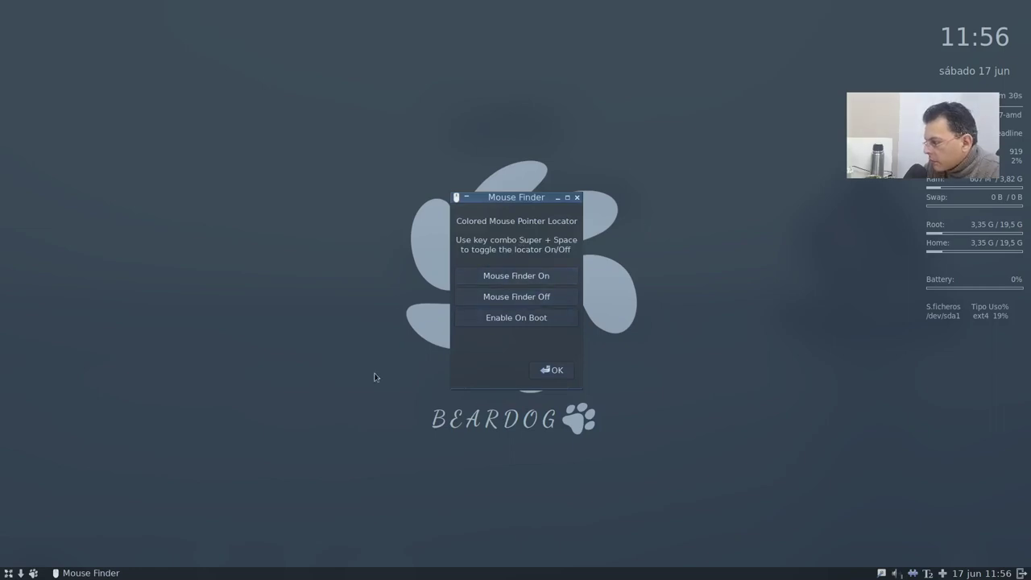
pyautogui.click(570, 278)
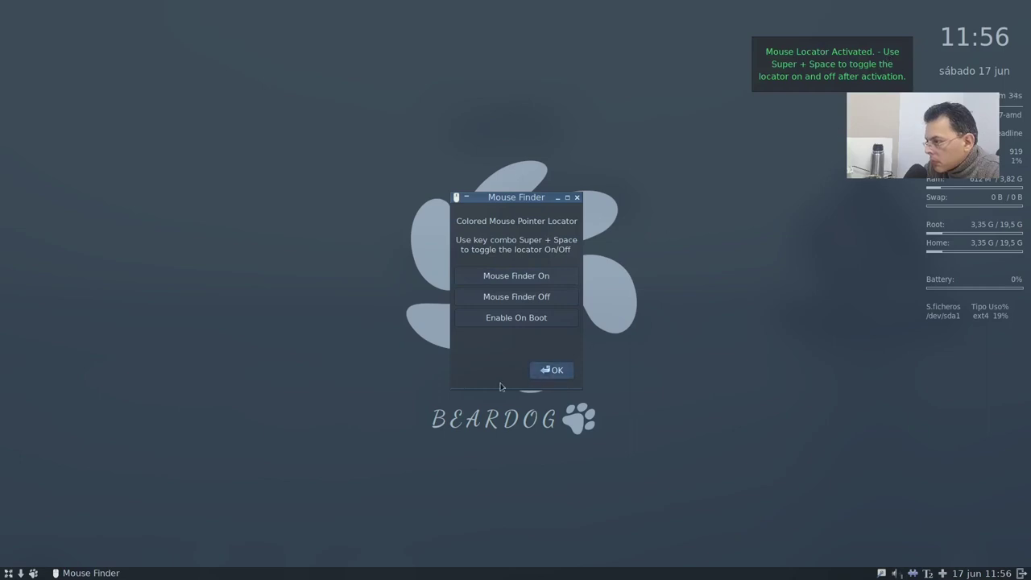
pyautogui.rightClick(145, 267)
pyautogui.click(569, 153)
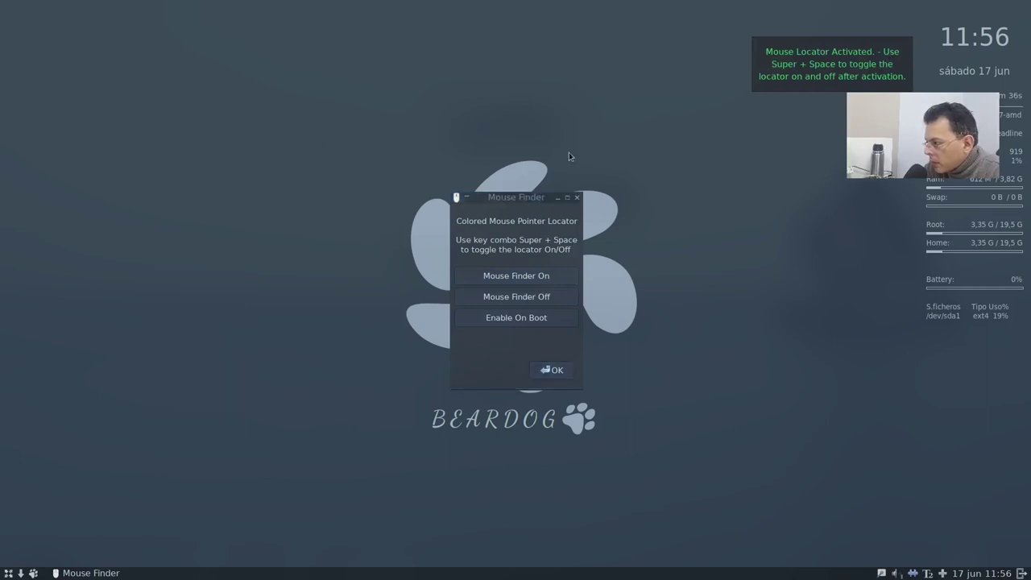
pyautogui.click(840, 76)
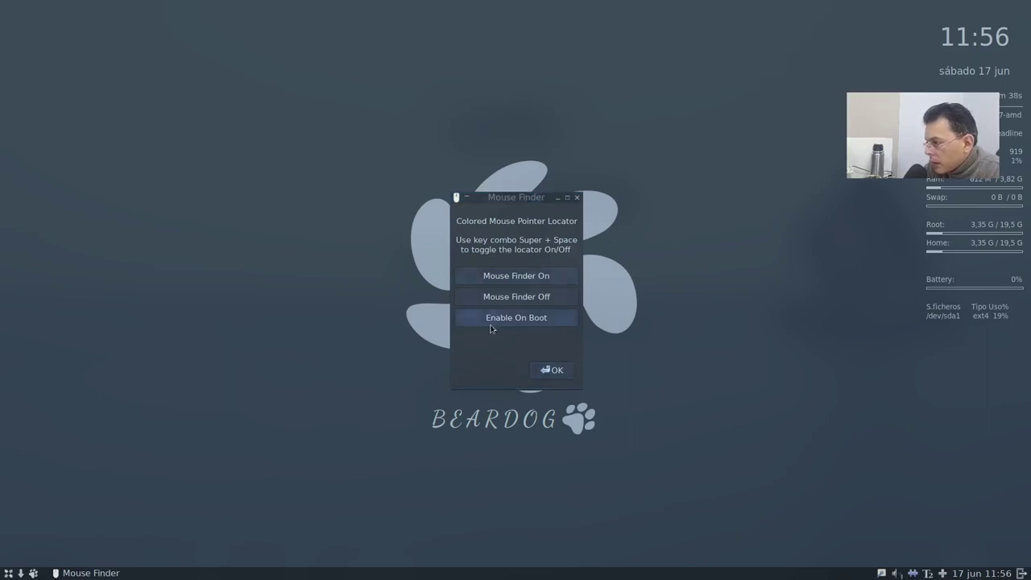
pyautogui.click(553, 372)
# Step: Review the desktop menu's Utilities entries, view the Install Extras categories and close the installer window
pyautogui.rightClick(450, 426)
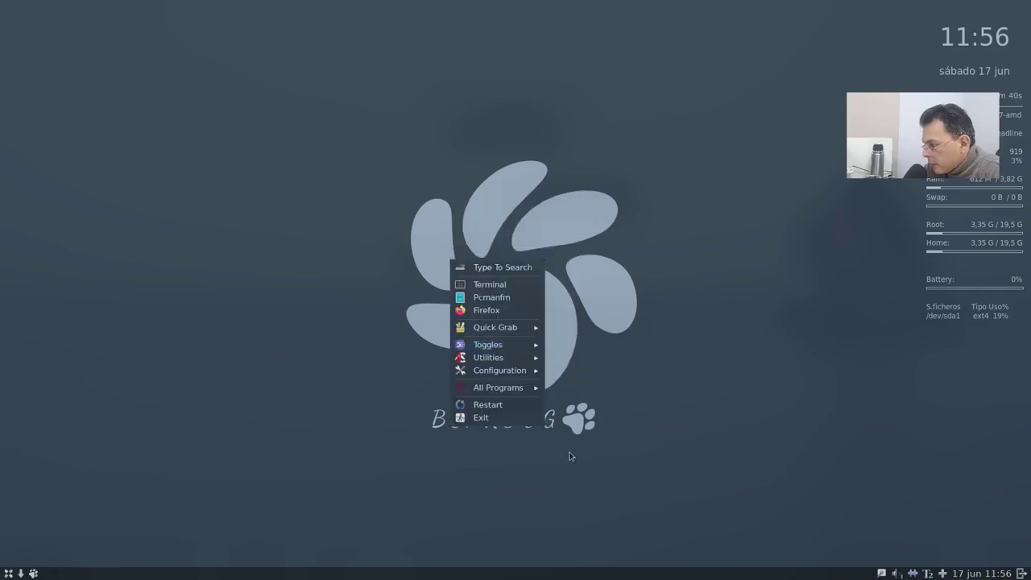
pyautogui.moveTo(500, 348)
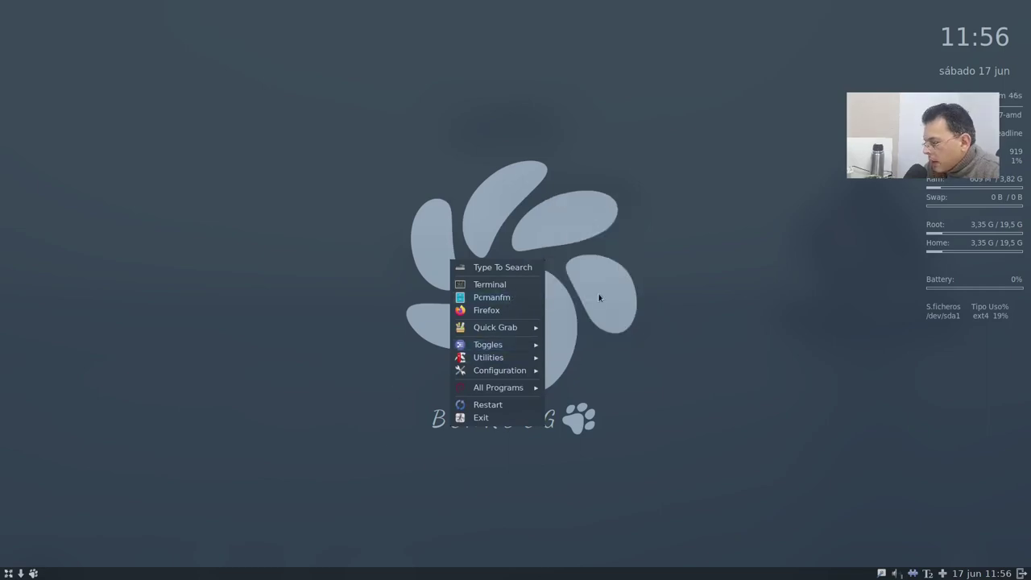
pyautogui.moveTo(501, 329)
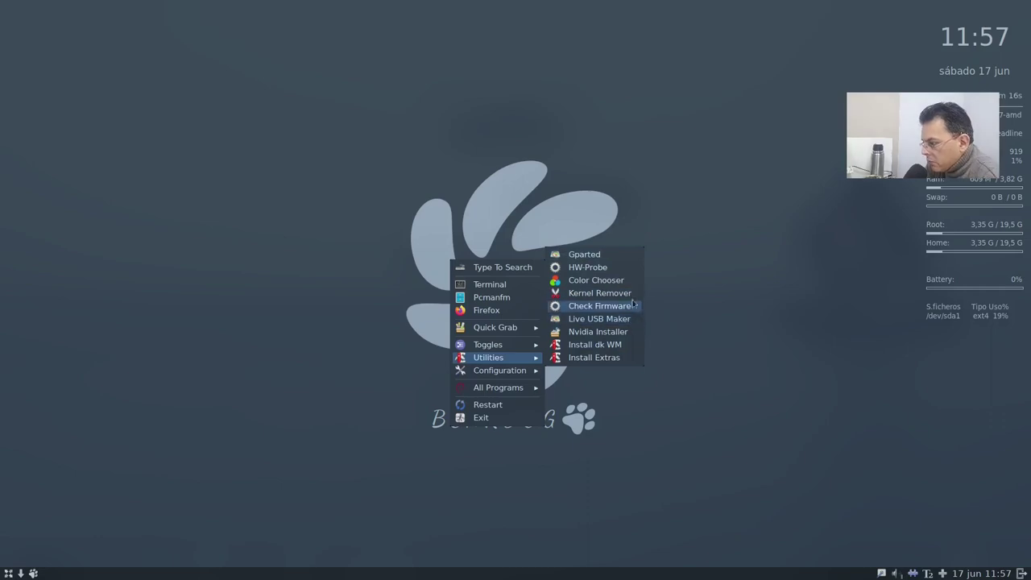
pyautogui.click(598, 359)
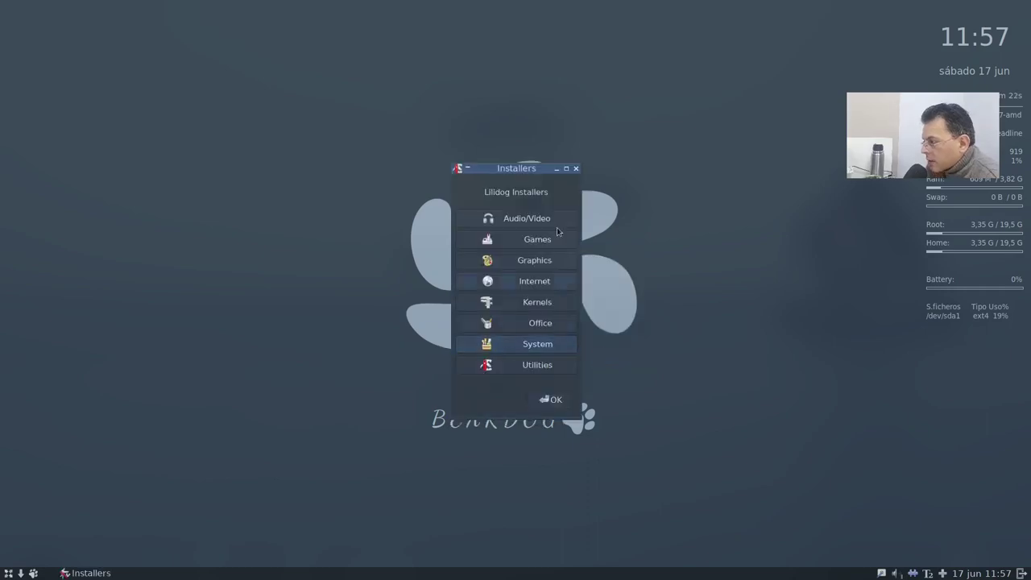
pyautogui.click(577, 168)
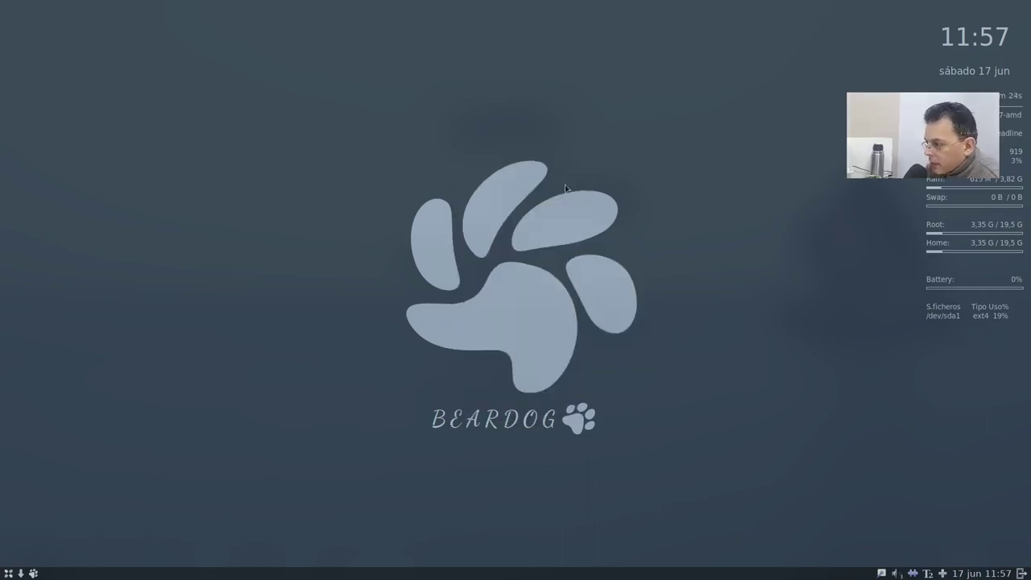
# Step: Open Tint2 Settings from the Configuration entries, dismiss the battery notification and open the properties of the ~/.config/tint2 theme
pyautogui.rightClick(435, 265)
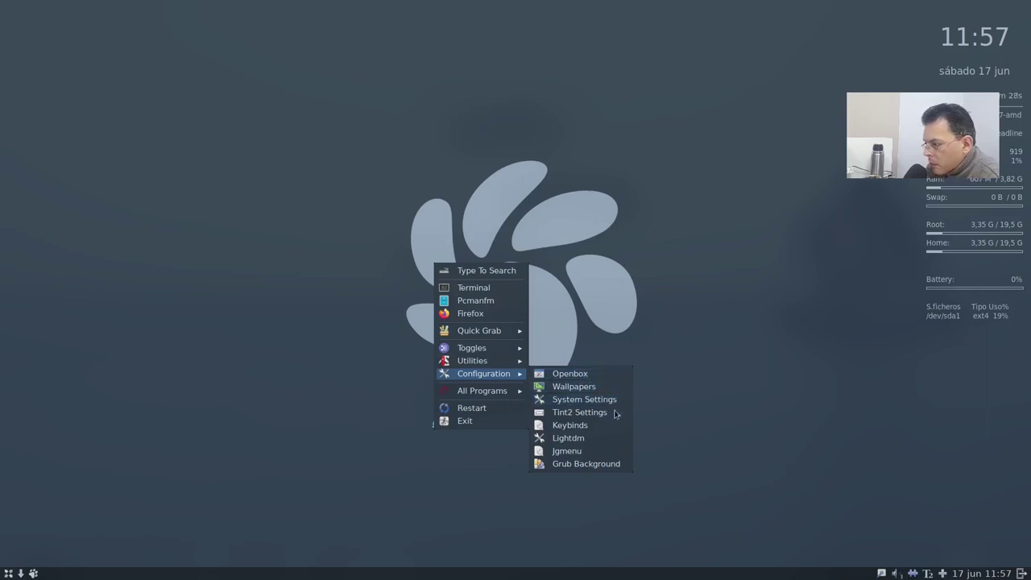
pyautogui.click(598, 418)
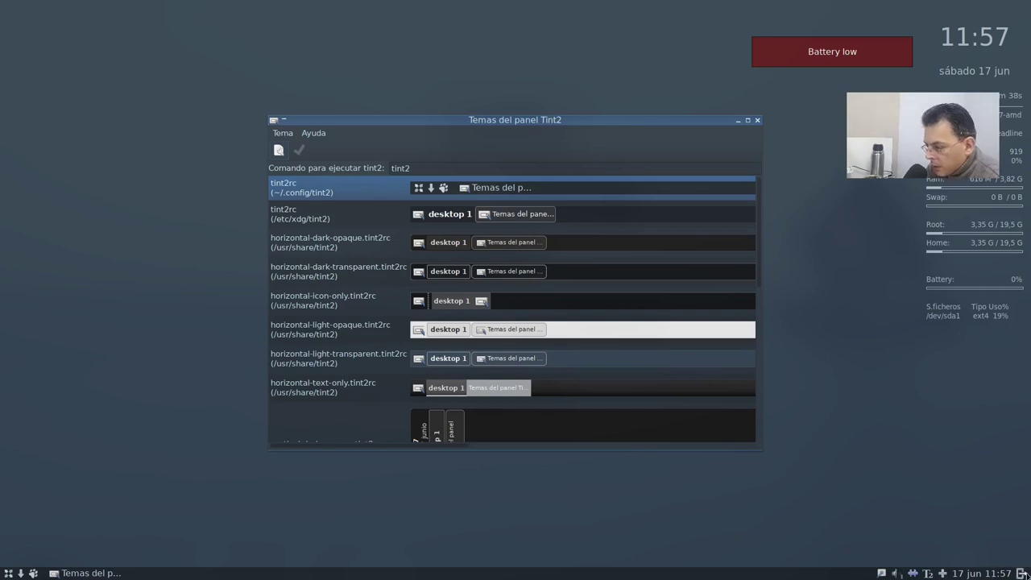
pyautogui.click(860, 58)
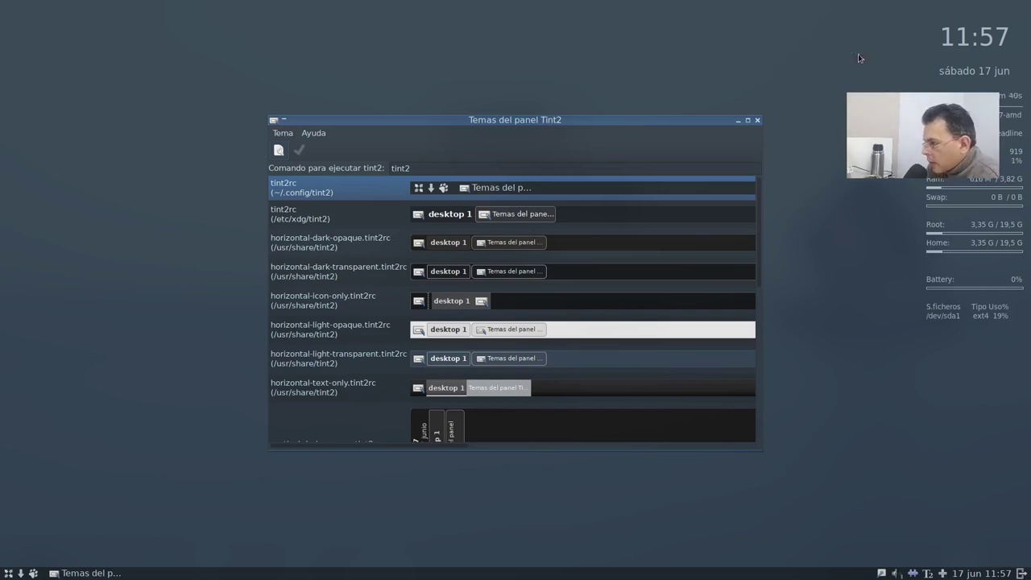
pyautogui.click(279, 150)
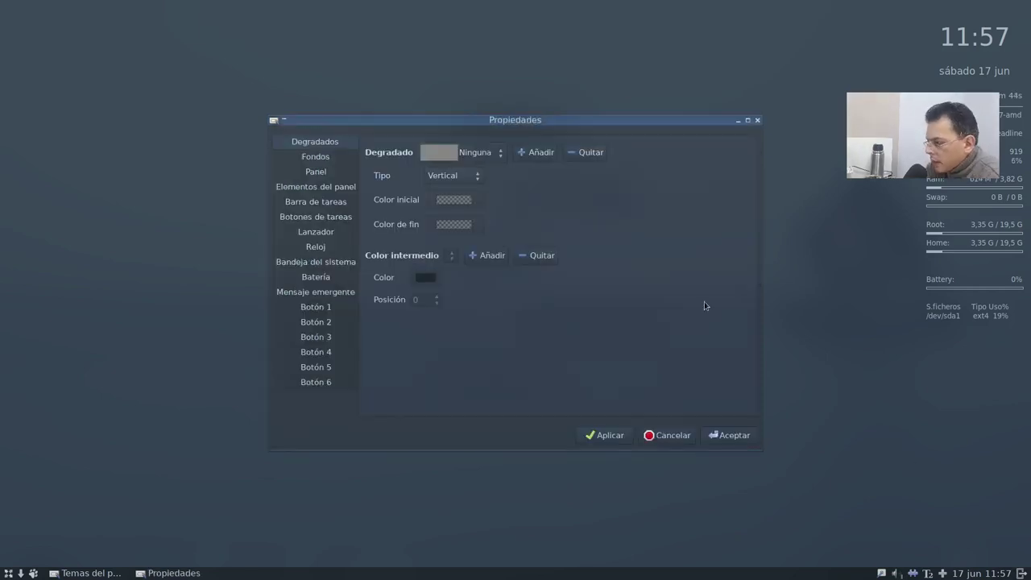
# Step: Examine the panel properties for Botón 6 through Botón 1, Mensaje emergente, Batería and Reloj, and cancel without changes
pyautogui.click(326, 382)
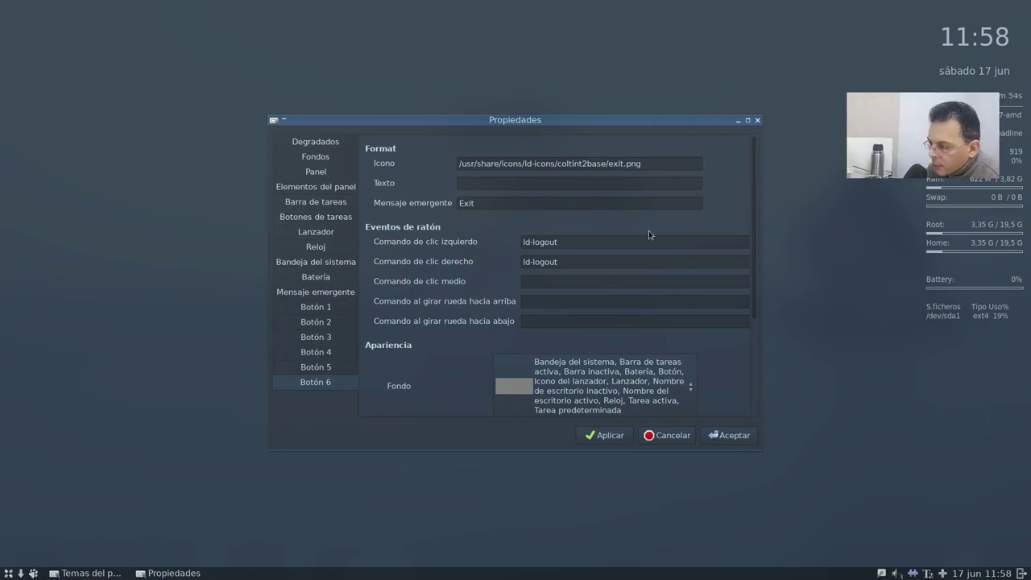
pyautogui.click(317, 367)
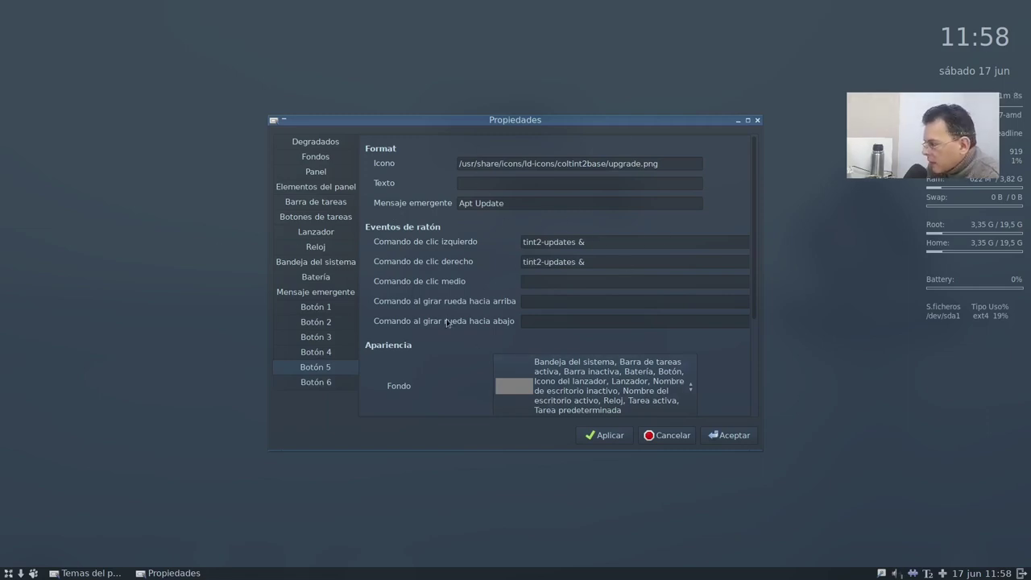
pyautogui.click(321, 353)
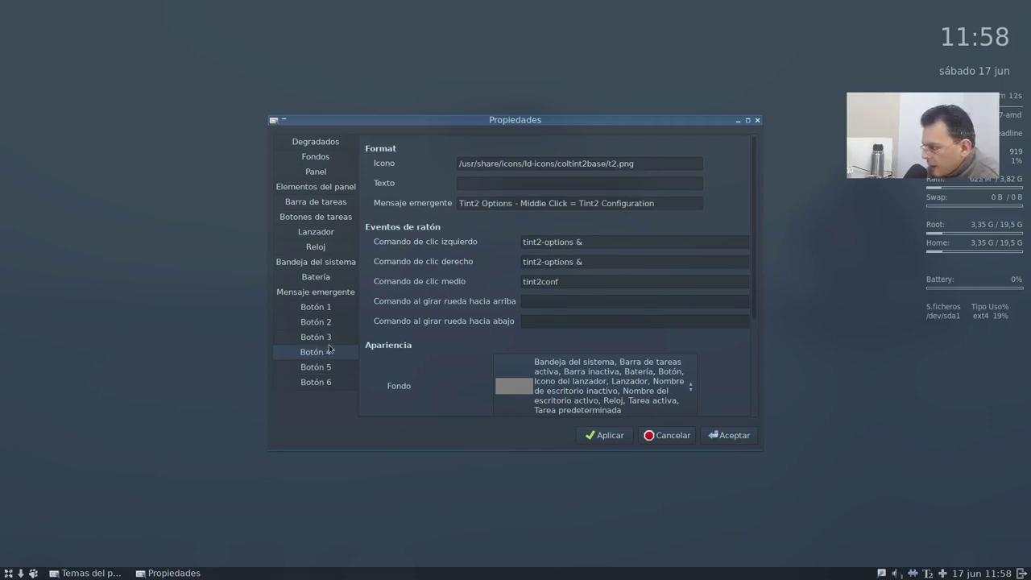
pyautogui.click(322, 343)
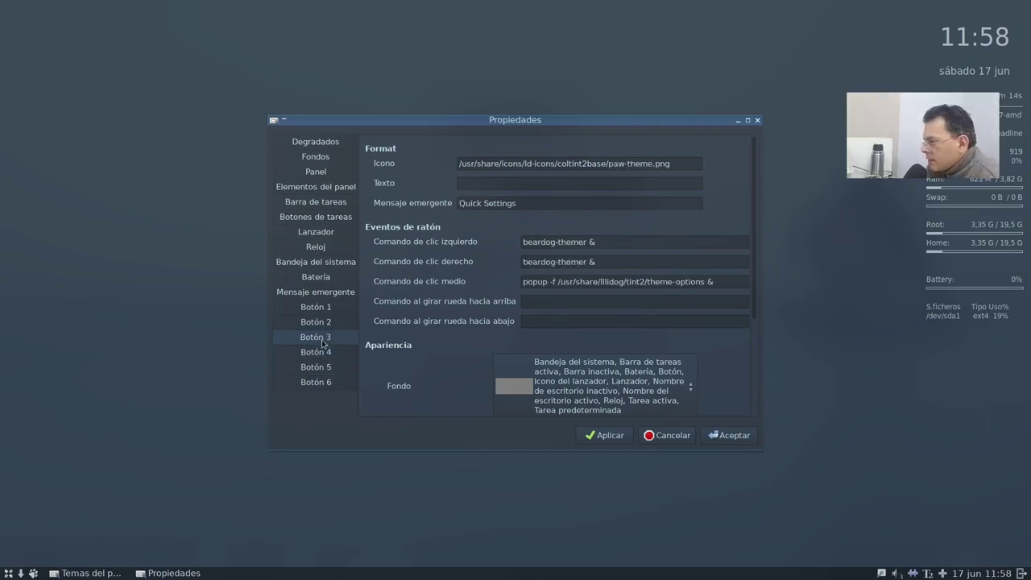
pyautogui.click(327, 323)
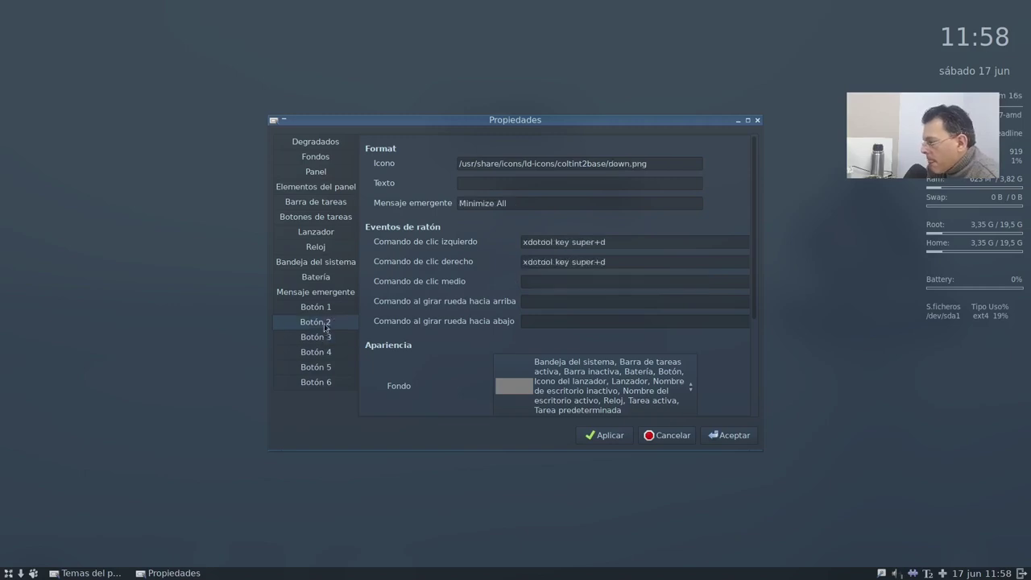
pyautogui.click(331, 307)
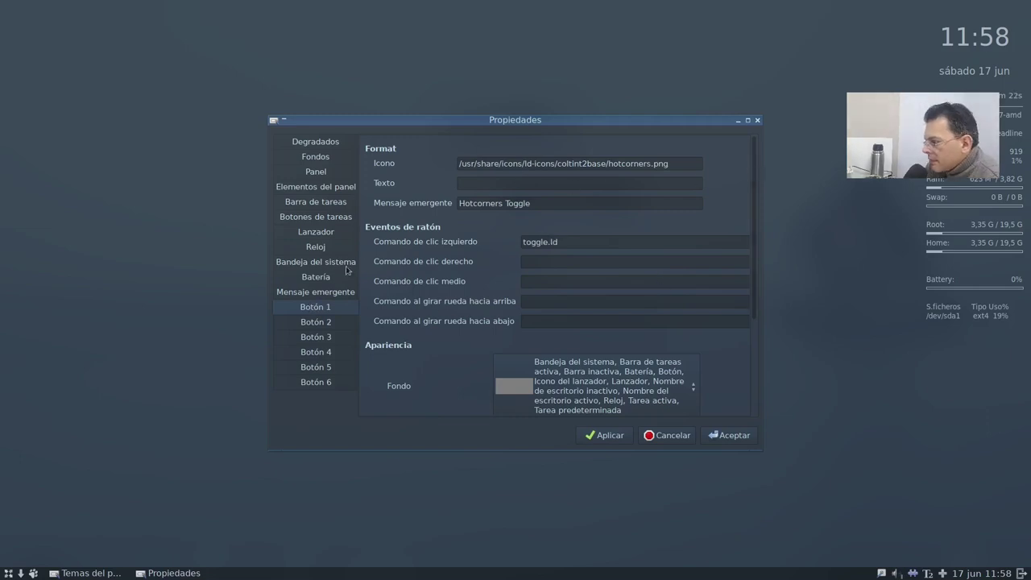
pyautogui.click(318, 292)
pyautogui.click(317, 278)
pyautogui.click(331, 252)
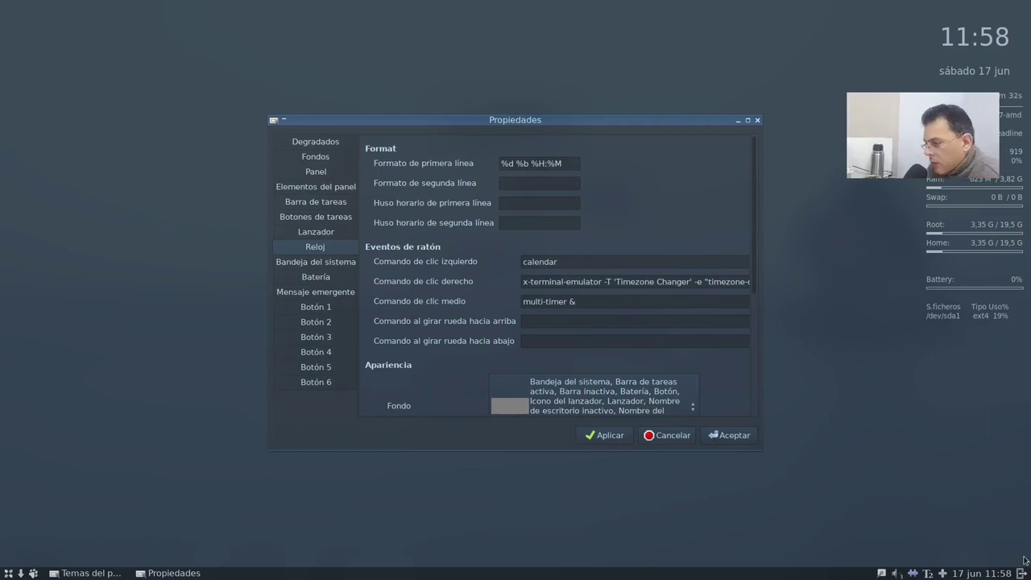
pyautogui.click(677, 429)
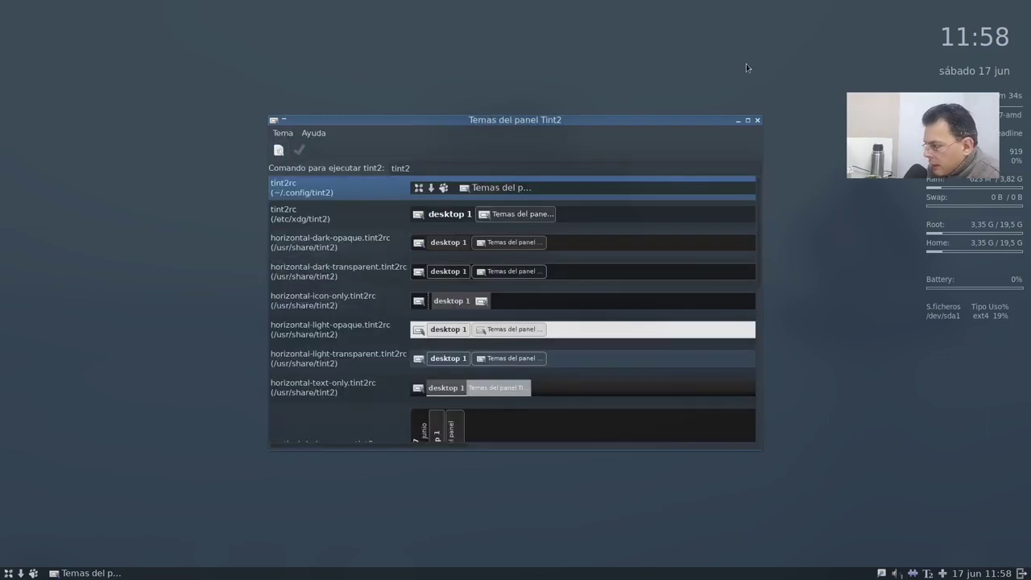
# Step: Look through the available Tint2 panel themes, close the theme window and return to the bare desktop
pyautogui.scroll(-5, 653, 242)
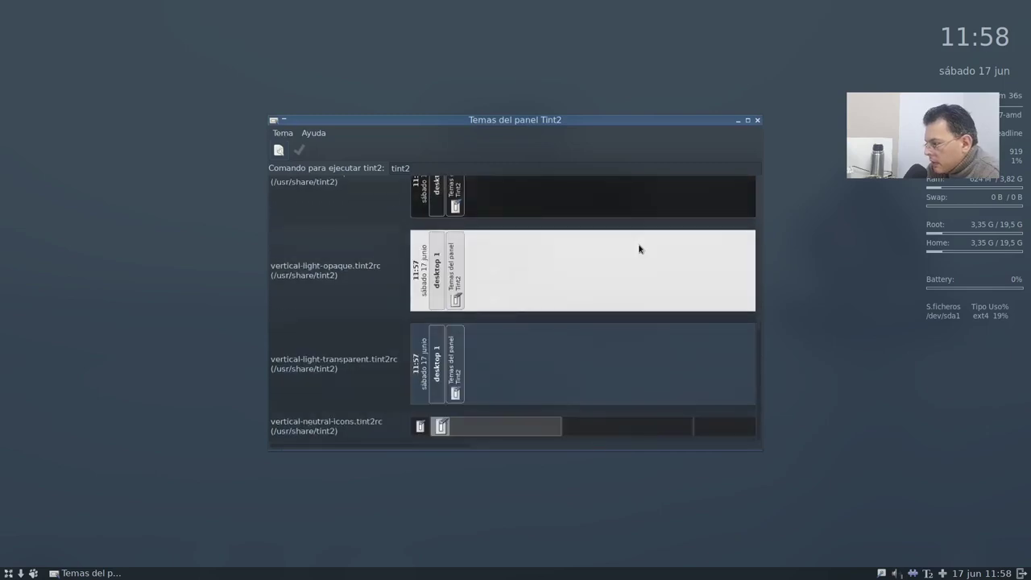
pyautogui.scroll(6, 621, 270)
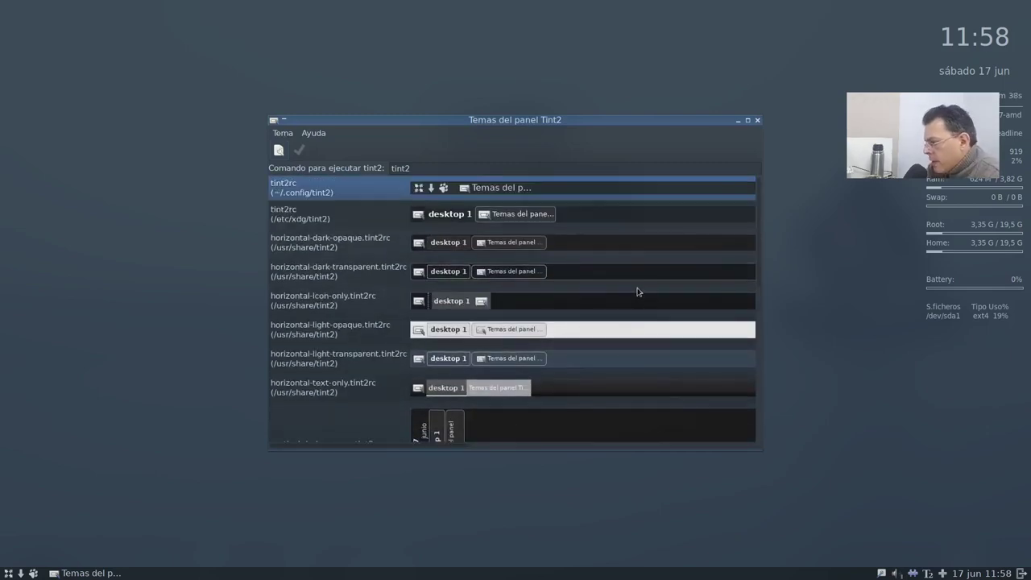
pyautogui.click(758, 121)
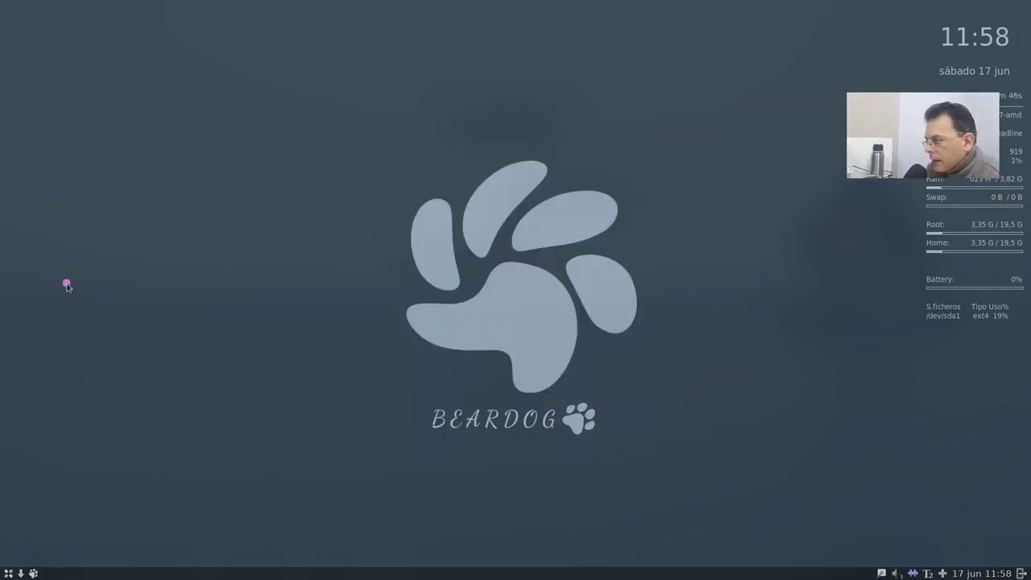
pyautogui.rightClick(253, 247)
pyautogui.click(228, 219)
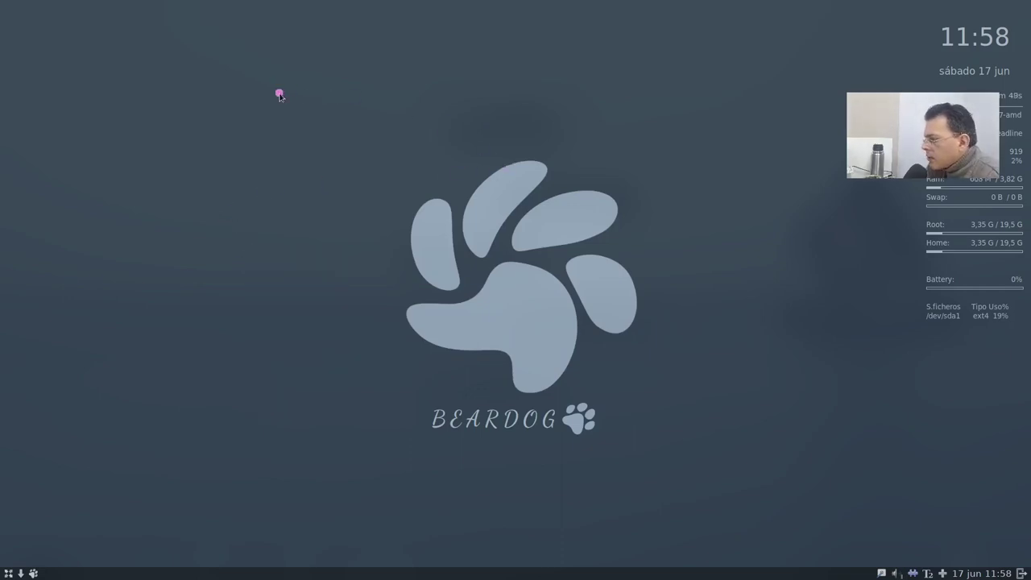
pyautogui.rightClick(363, 108)
pyautogui.click(239, 91)
pyautogui.rightClick(246, 89)
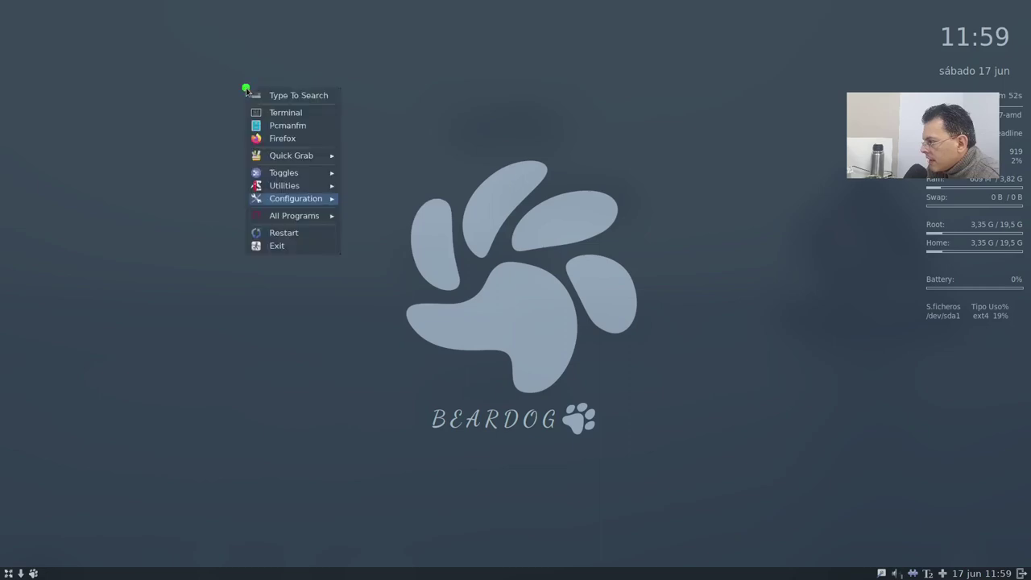
pyautogui.click(468, 280)
# Step: Switch off the coloured mouse pointer locator in Mouse Finder and close its window
pyautogui.rightClick(188, 217)
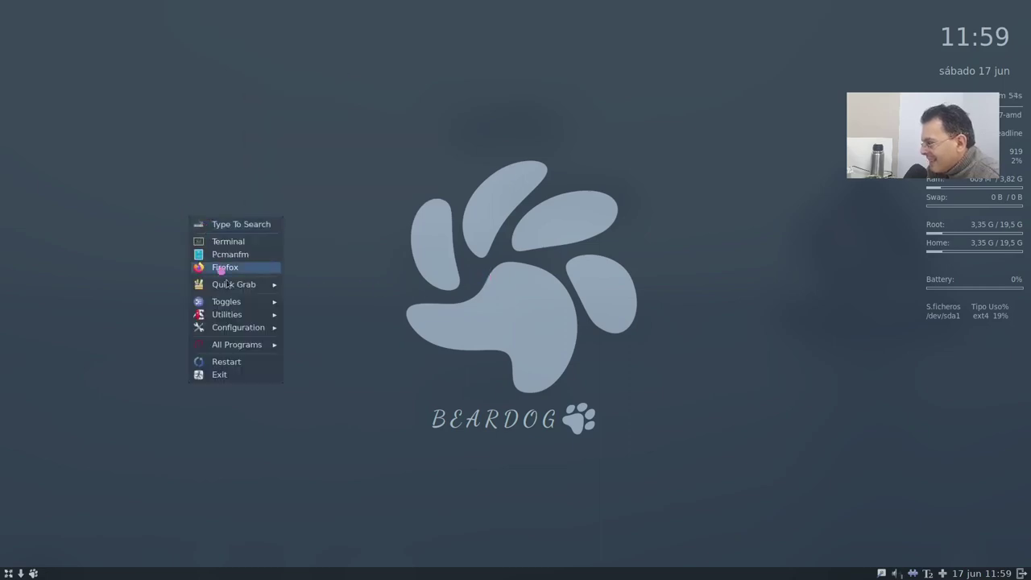
pyautogui.moveTo(235, 303)
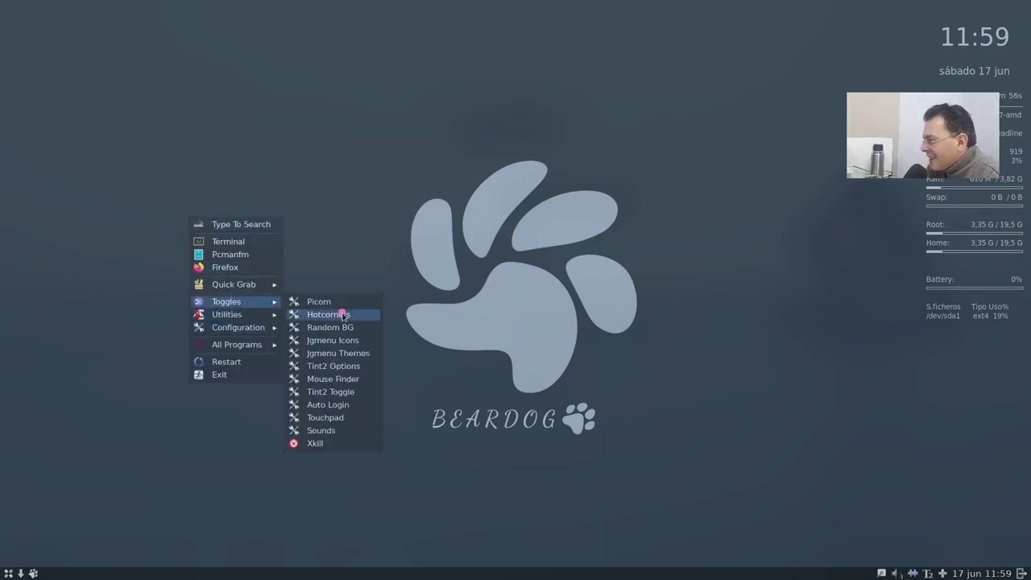
pyautogui.click(352, 382)
pyautogui.click(551, 297)
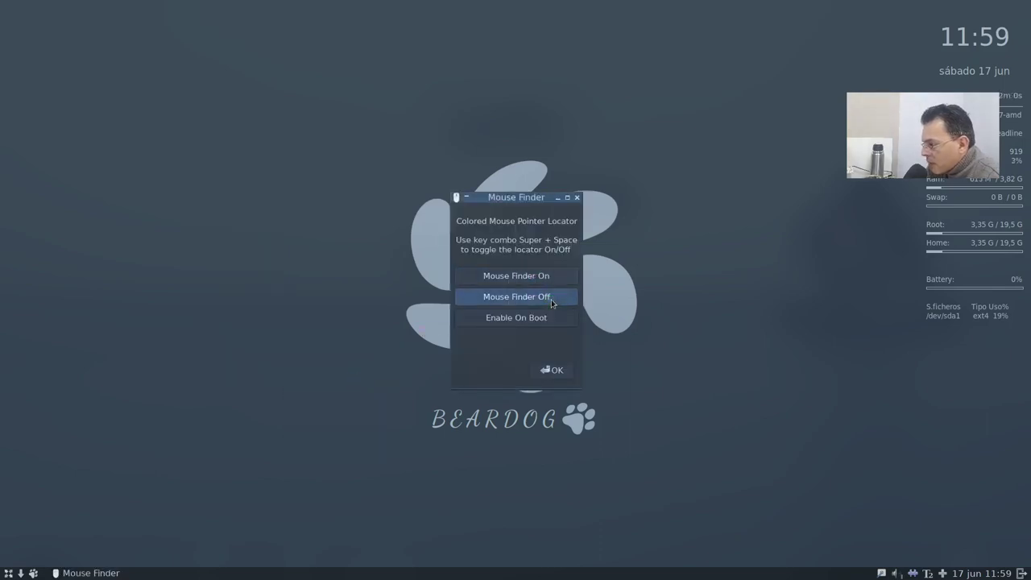
pyautogui.click(553, 374)
# Step: Launch the Htop process viewer, examine memory use and running processes, and close it
pyautogui.rightClick(215, 161)
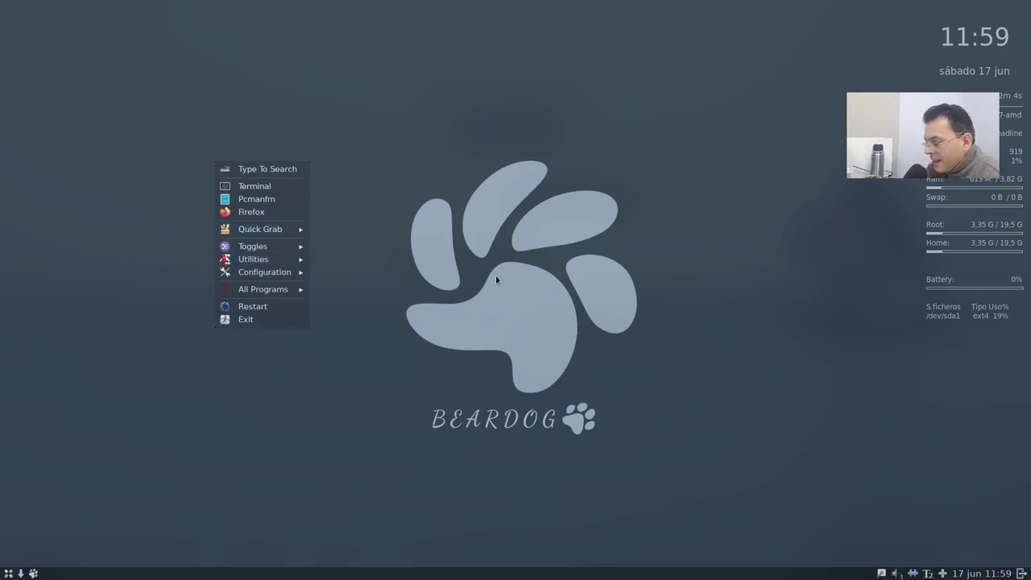
pyautogui.moveTo(257, 295)
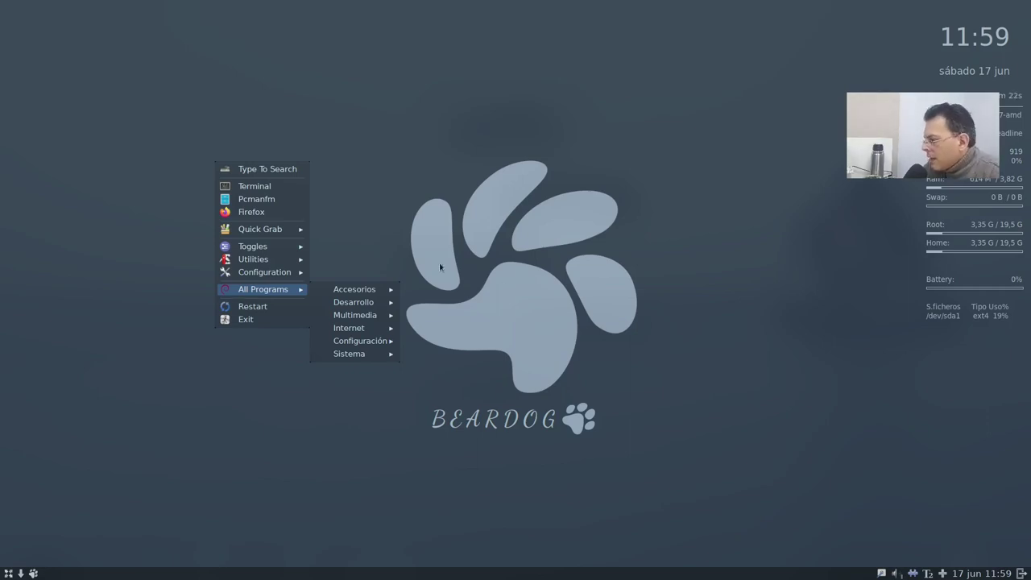
pyautogui.moveTo(355, 360)
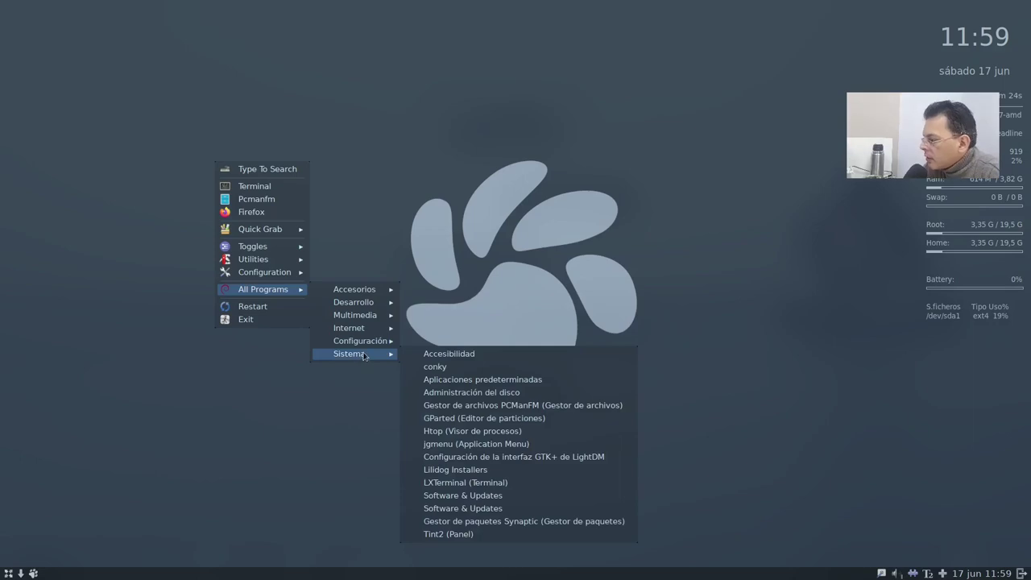
pyautogui.click(529, 431)
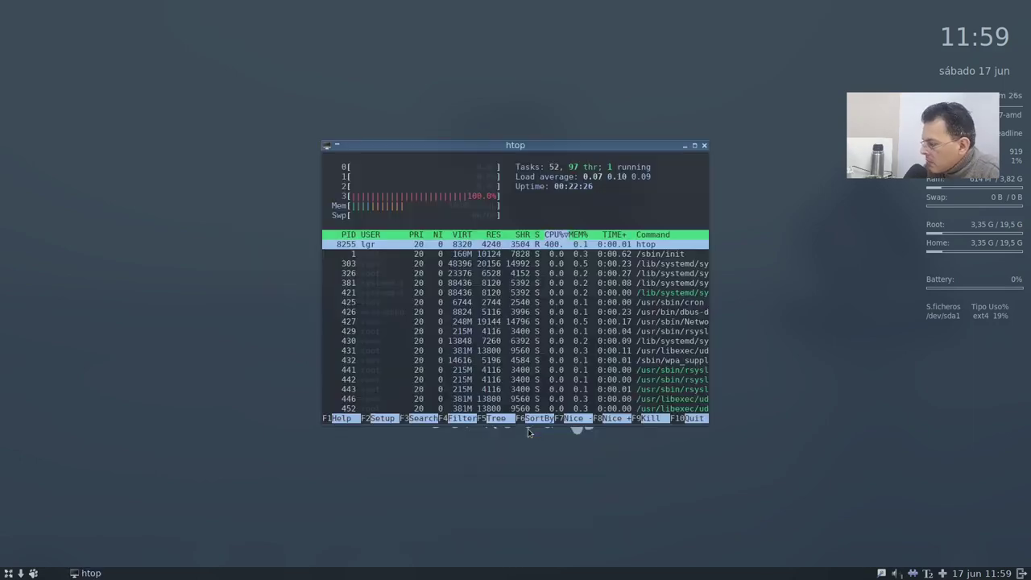
pyautogui.click(704, 146)
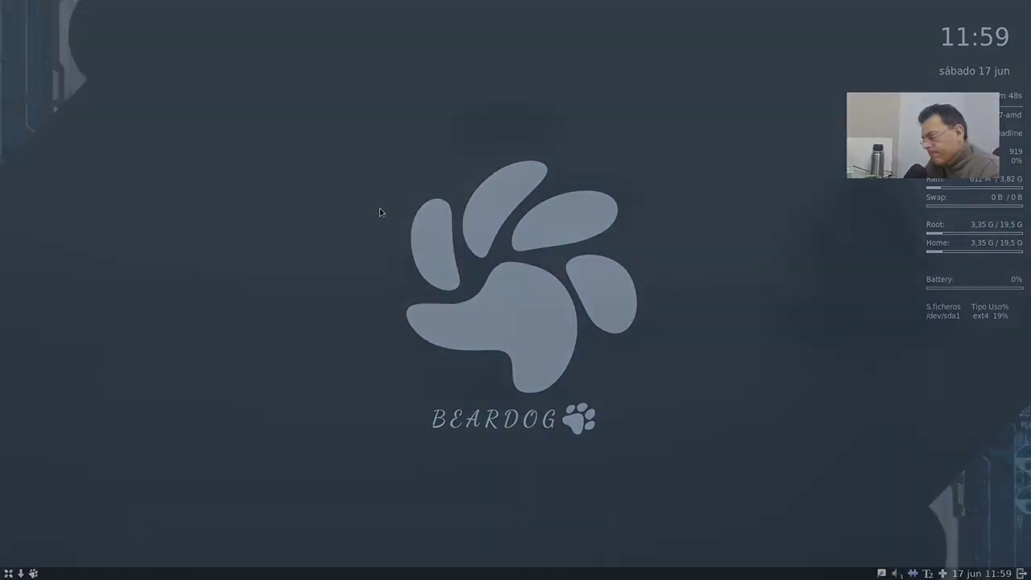
pyautogui.press('Down')
pyautogui.press('Down')
pyautogui.press('Down')
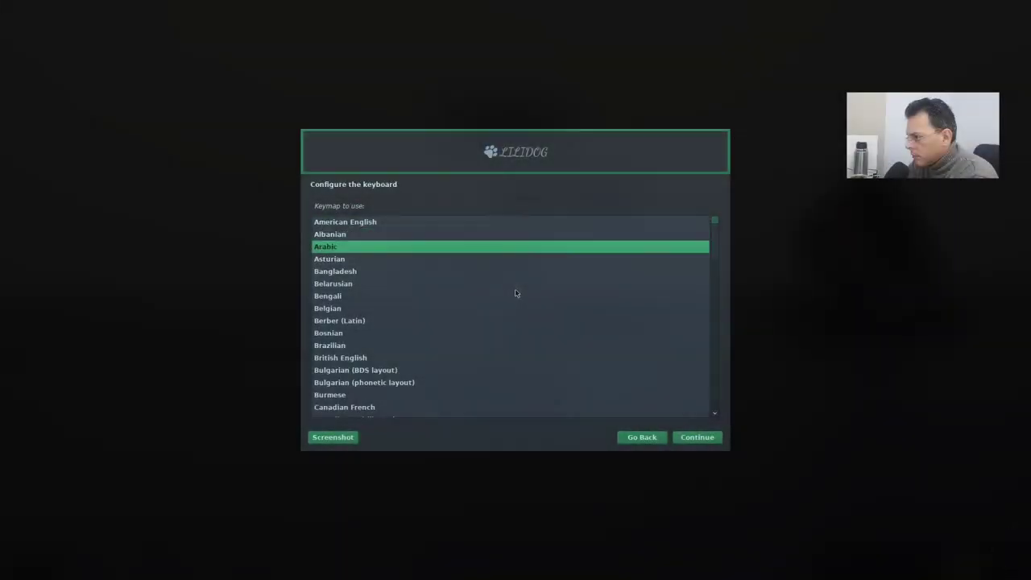
pyautogui.press('Up')
pyautogui.press('Up')
pyautogui.press('Up')
pyautogui.press('Up')
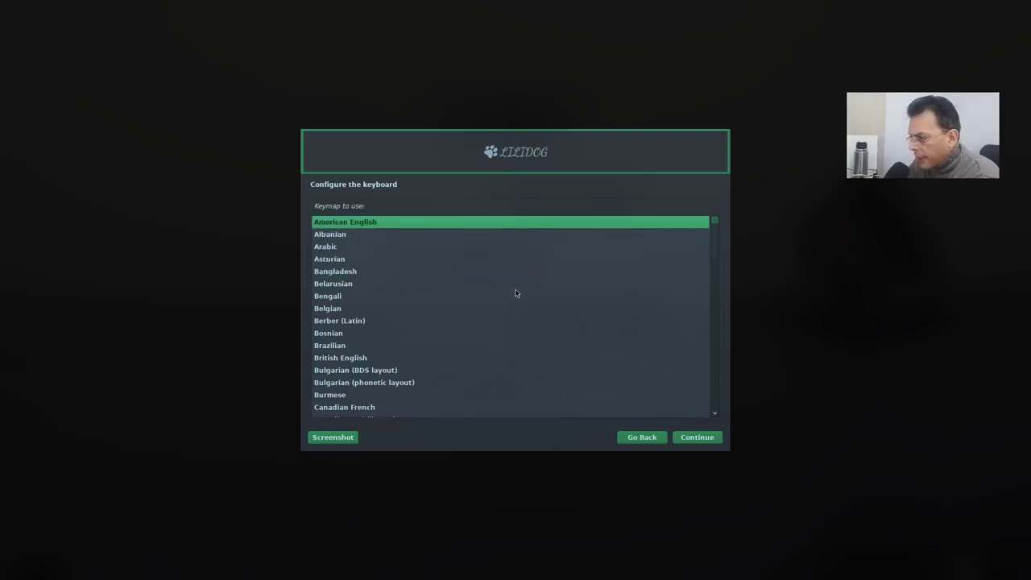
pyautogui.press('Down')
pyautogui.press('Up')
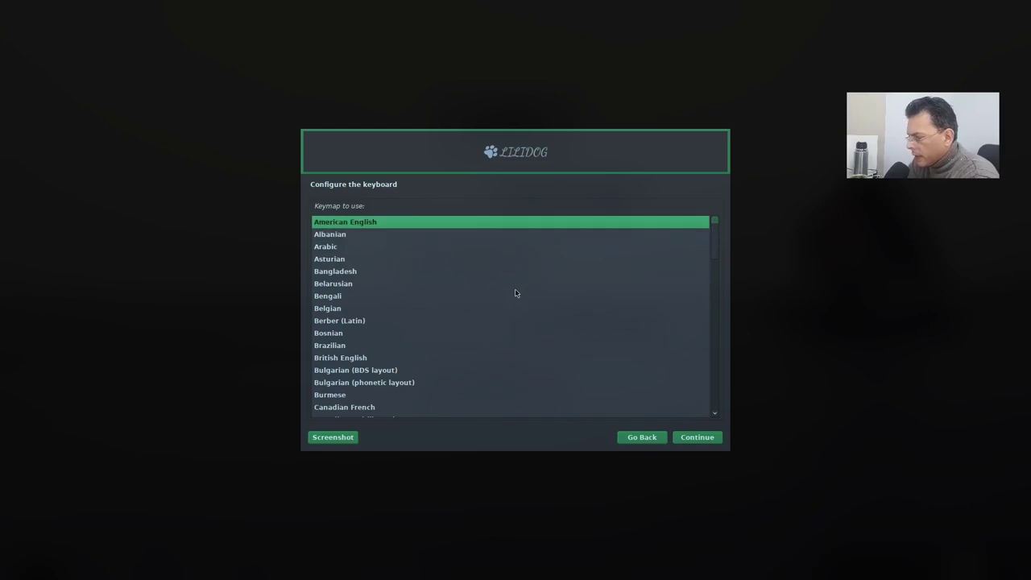
pyautogui.press('Down')
pyautogui.press('Up')
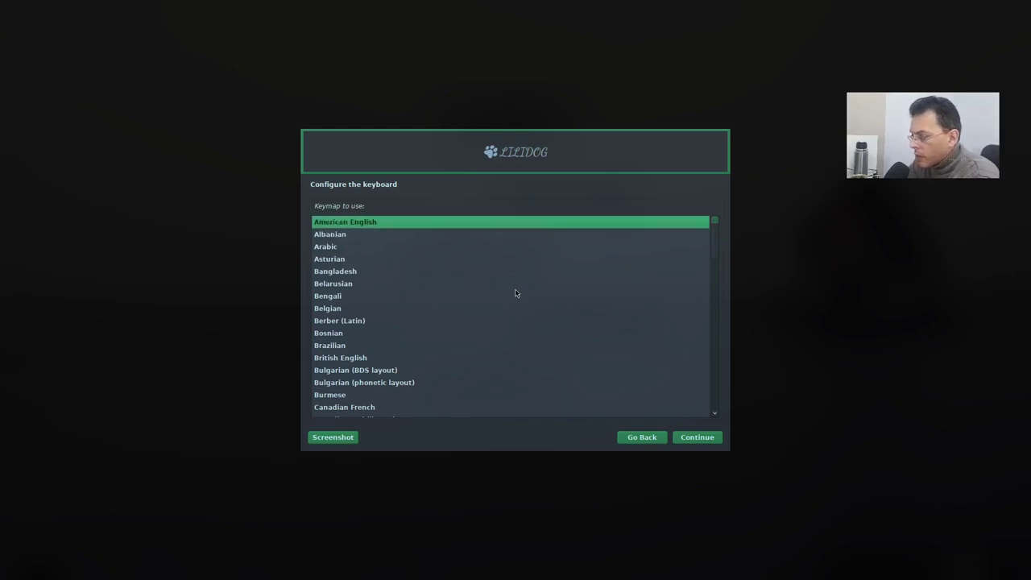
pyautogui.press('Down')
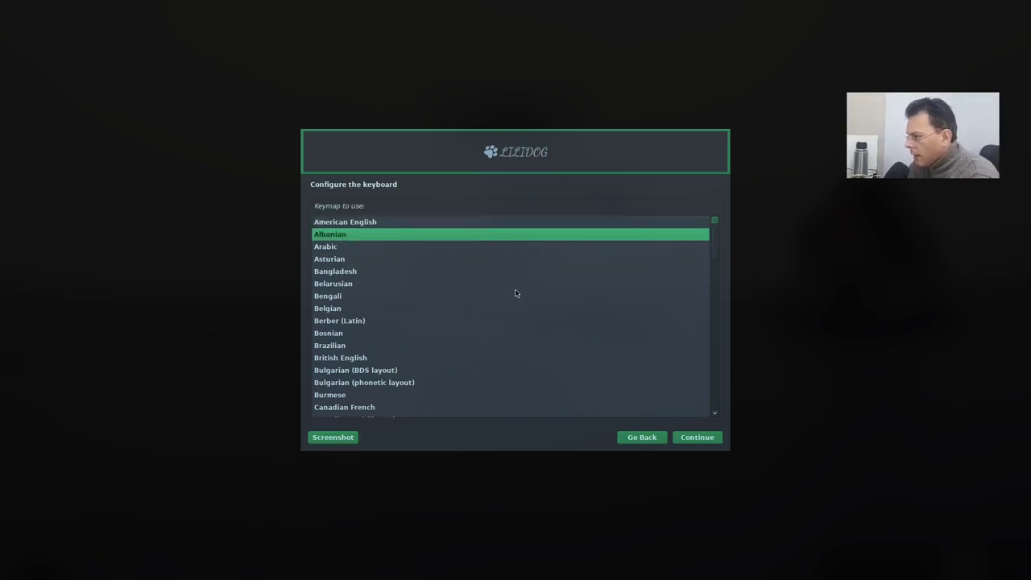
pyautogui.press('Down')
pyautogui.press('Down')
pyautogui.press('Up')
pyautogui.press('Up')
pyautogui.press('Up')
pyautogui.press('Down')
pyautogui.press('Down')
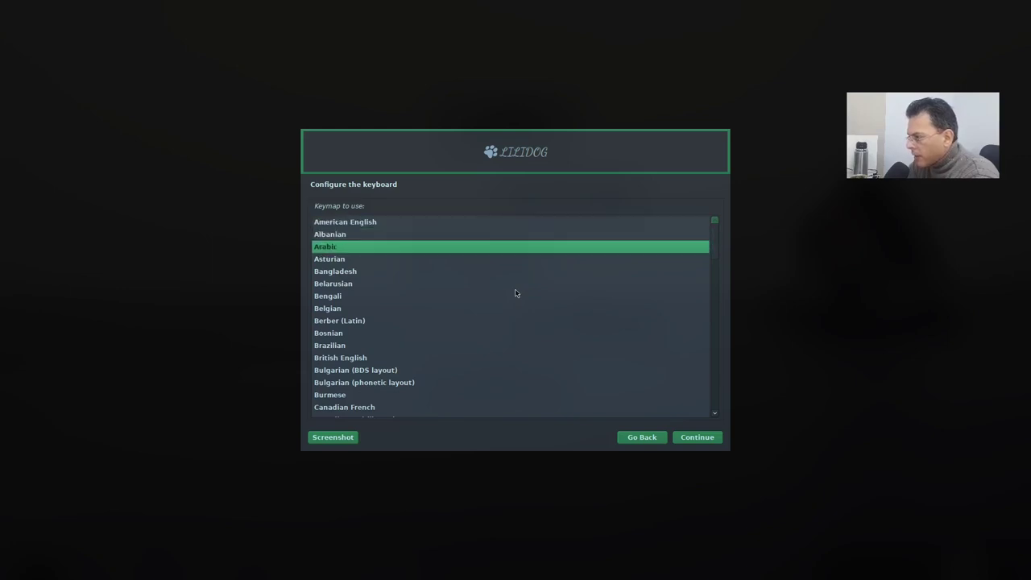
pyautogui.press('Down')
pyautogui.press('Down')
pyautogui.press('Up')
pyautogui.press('Up')
pyautogui.press('Up')
pyautogui.press('Down')
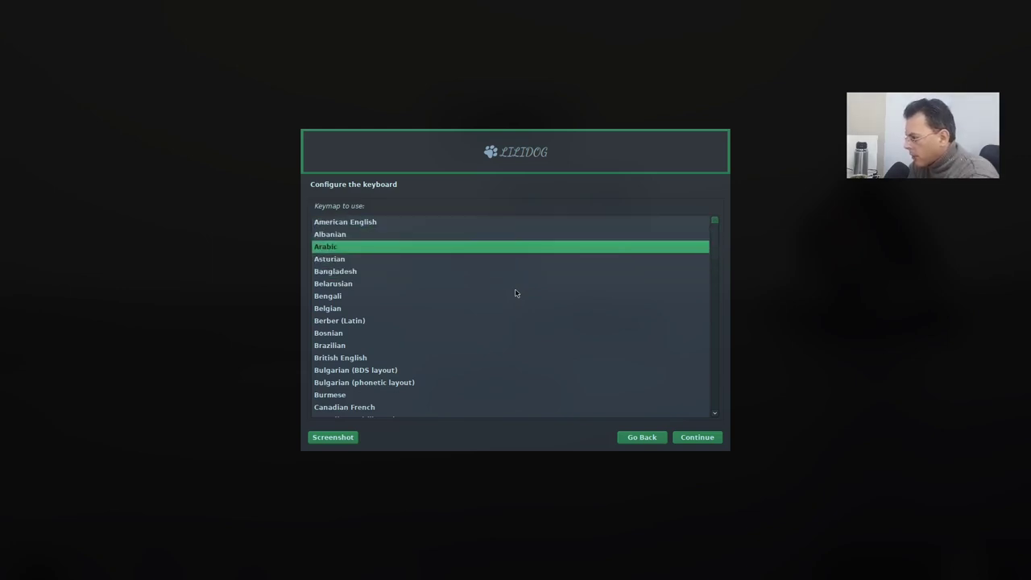
# Step: Choose the keymap matching "sp" and continue the installation
pyautogui.press('s')
pyautogui.press('p')
pyautogui.press('Return')
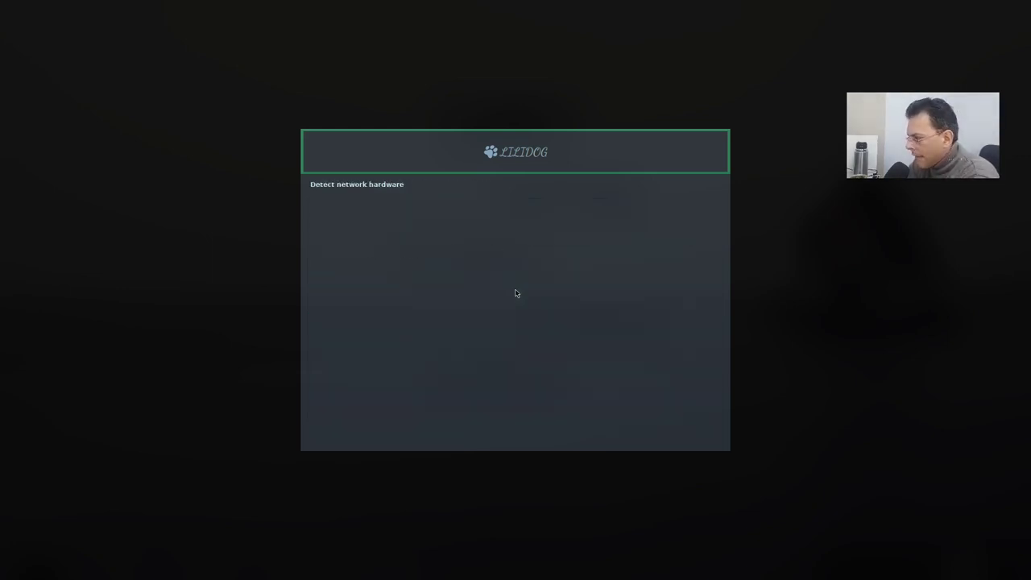
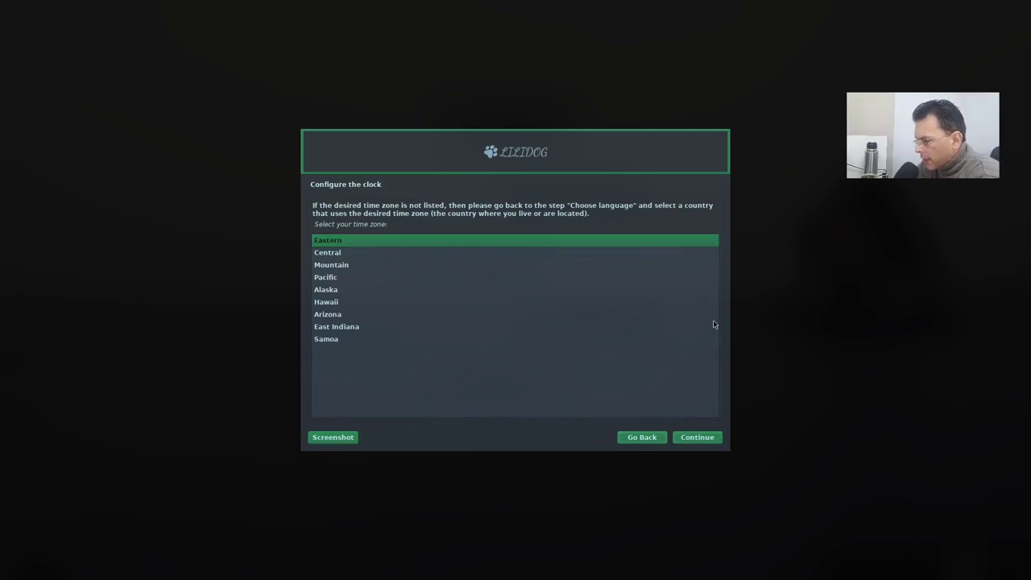
# Step: Return from the clock configuration to the installer's language selection and set the installation language to Spanish
pyautogui.press('Return')
pyautogui.press('Up')
pyautogui.press('Up')
pyautogui.press('Up')
pyautogui.press('Up')
pyautogui.press('Up')
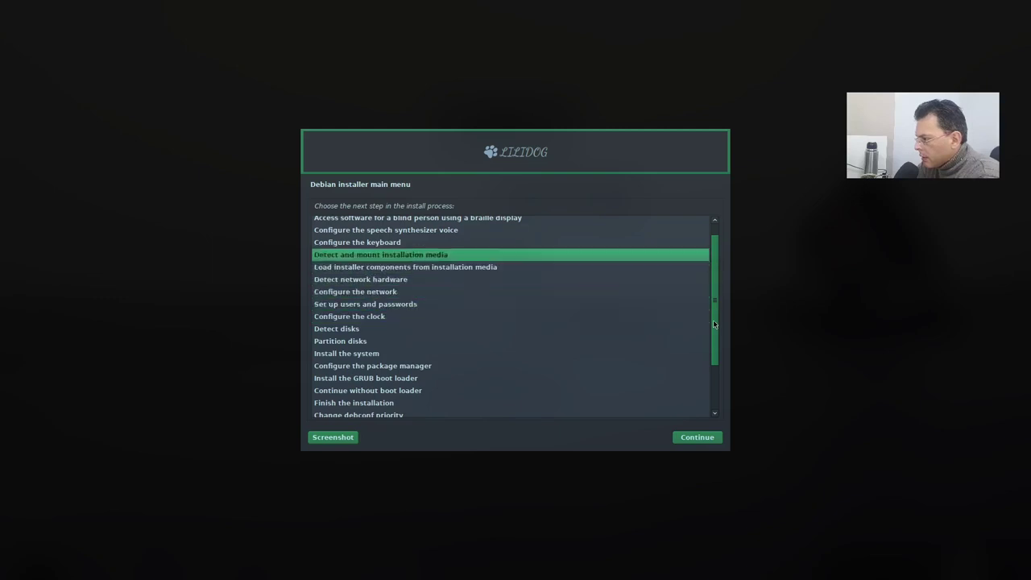
pyautogui.press('Up')
pyautogui.press('Up')
pyautogui.press('Up')
pyautogui.press('Up')
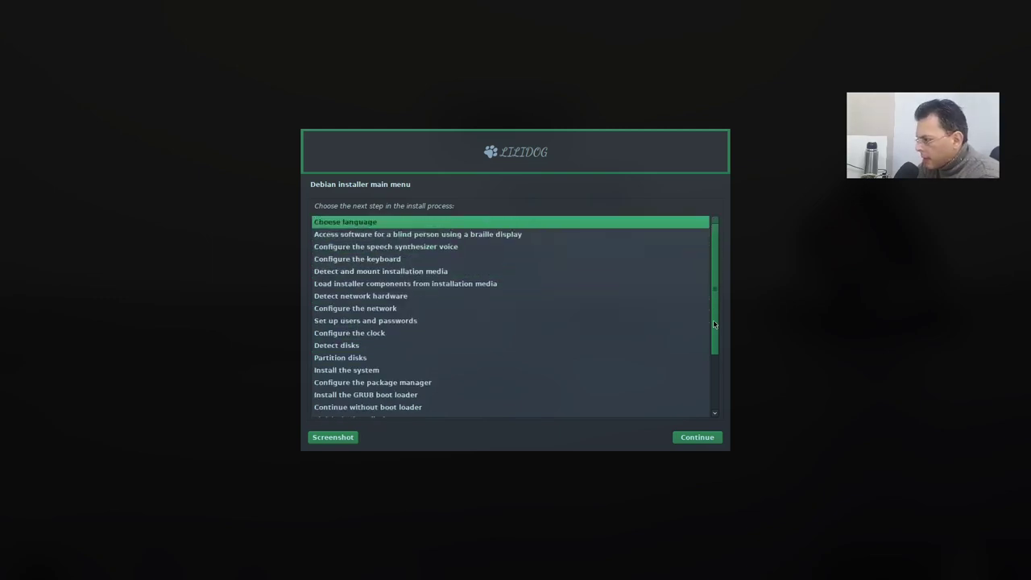
pyautogui.press('Return')
pyautogui.write('spa')
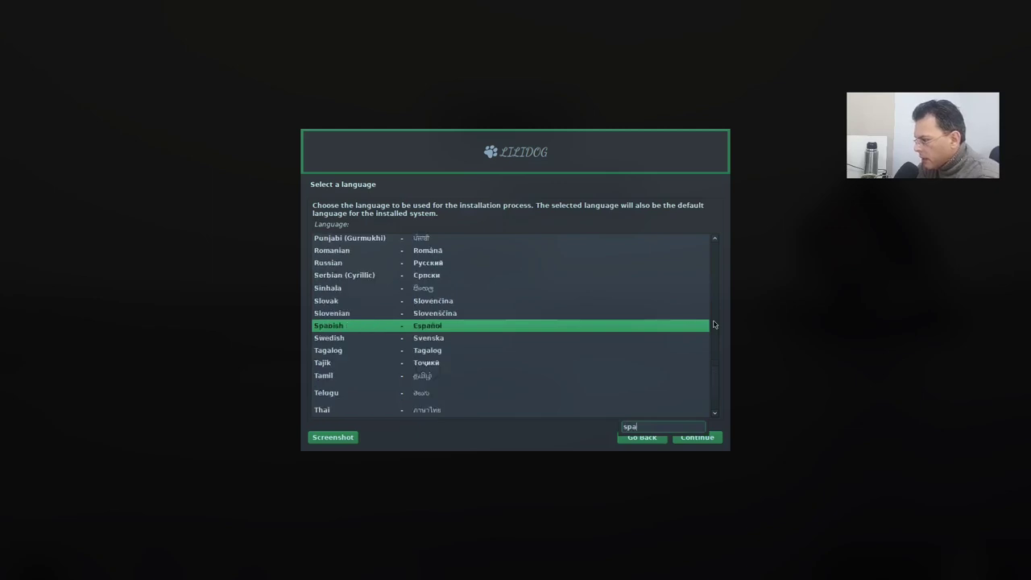
pyautogui.press('Return')
# Step: Set the installation location to Argentina and continue
pyautogui.press('Up')
pyautogui.press('Up')
pyautogui.press('Up')
pyautogui.press('Up')
pyautogui.press('Up')
pyautogui.press('Up')
pyautogui.press('Up')
pyautogui.press('Up')
pyautogui.press('Up')
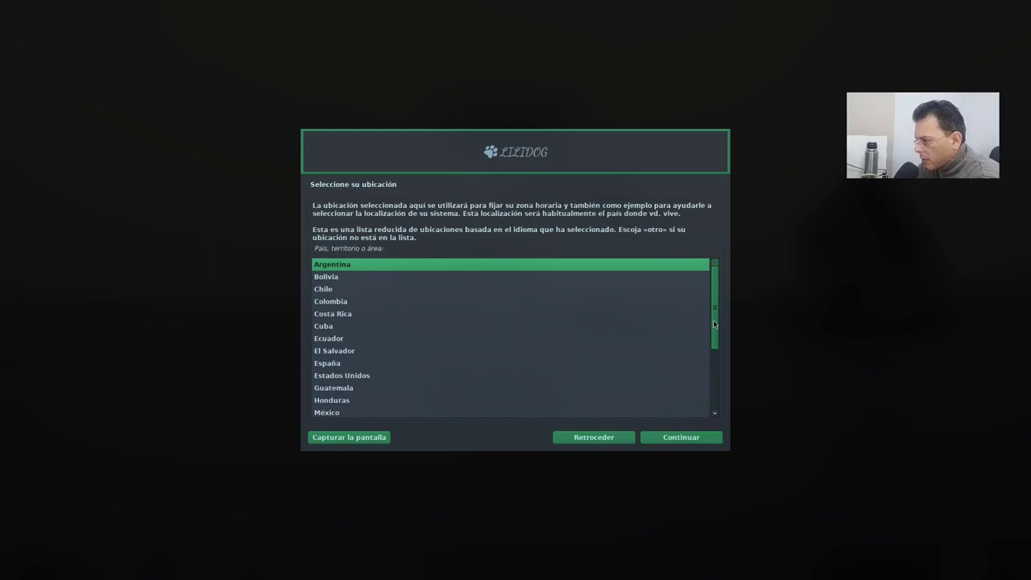
pyautogui.press('Return')
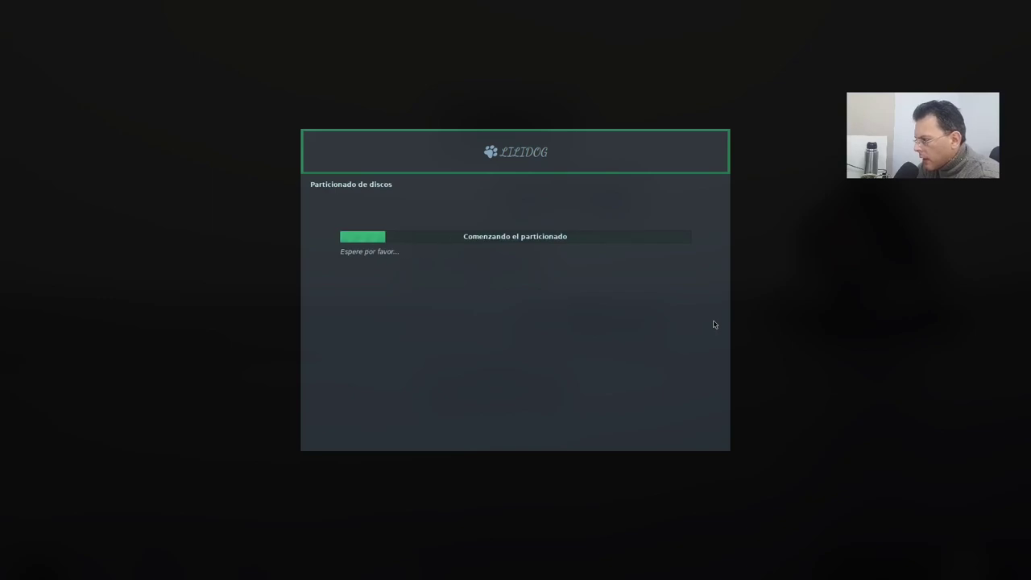
# Step: Accept the default partitioning of the 21.5 GB QEMU hard disk (sda), finish partitioning and write the changes to disk
pyautogui.press('Return')
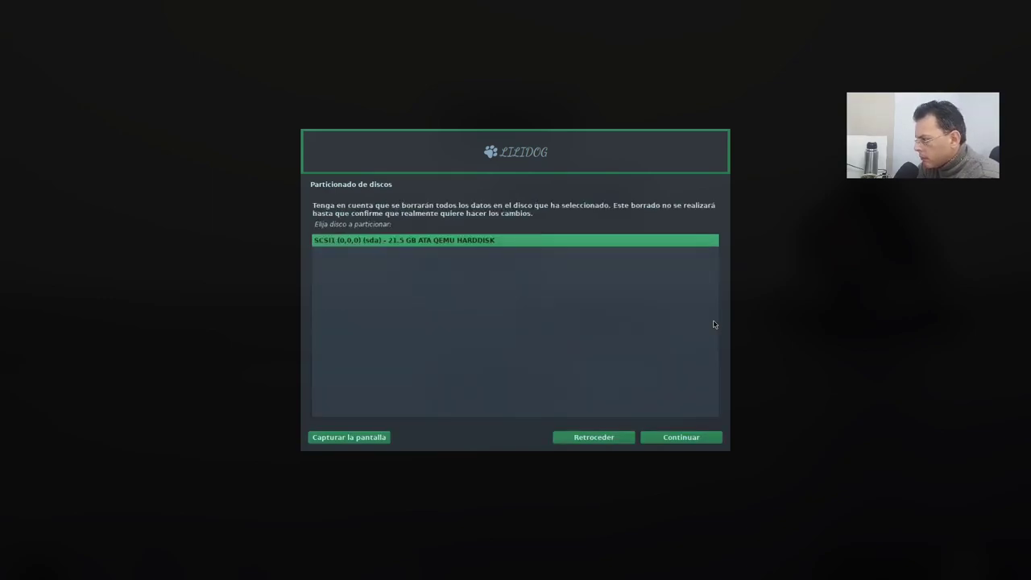
pyautogui.press('Return')
pyautogui.press('Return')
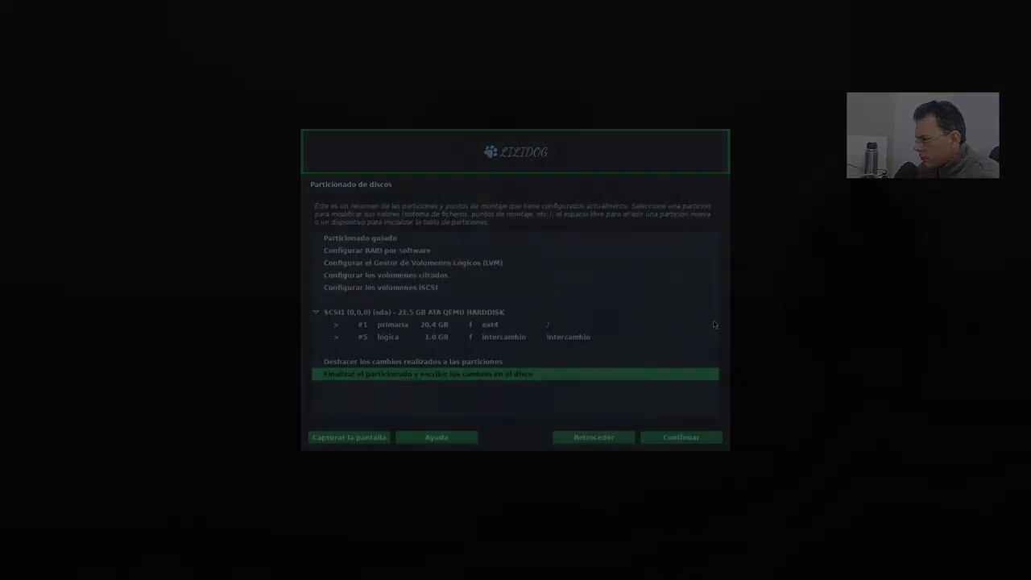
pyautogui.press('Return')
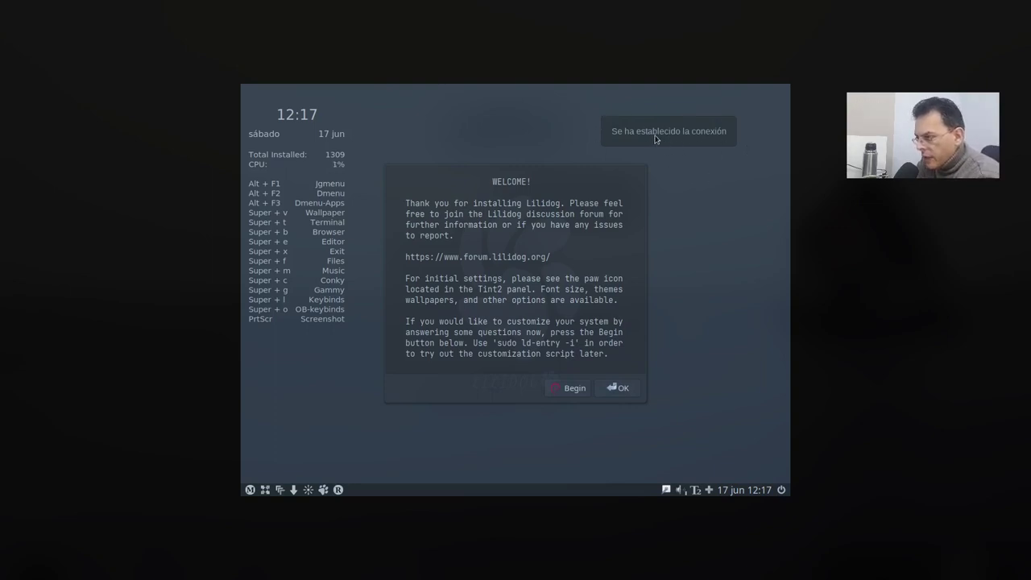
# Step: Dismiss the connection notification and begin the Lilidog customization script, authorizing it with the sudo account password
pyautogui.click(655, 139)
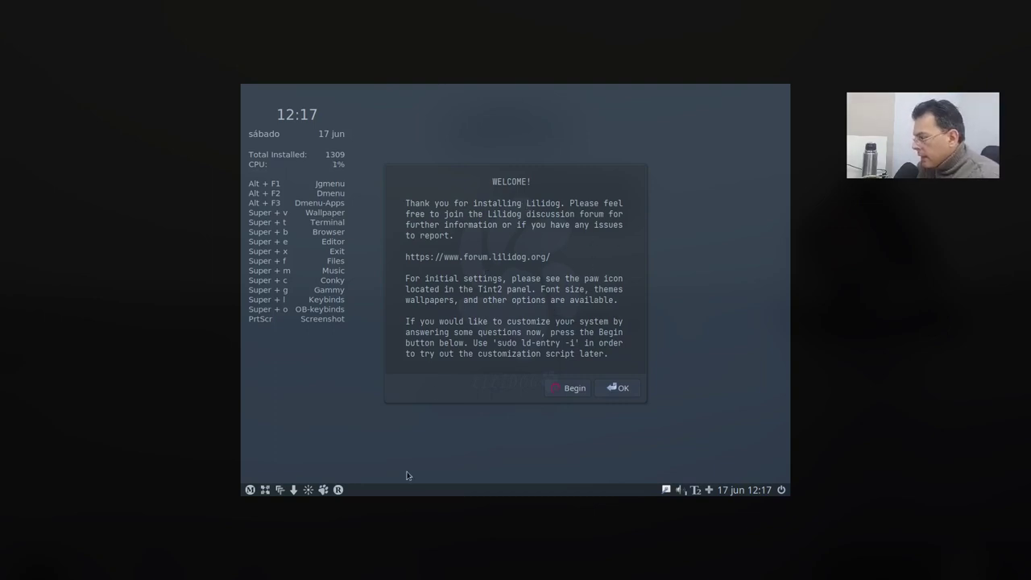
pyautogui.click(572, 390)
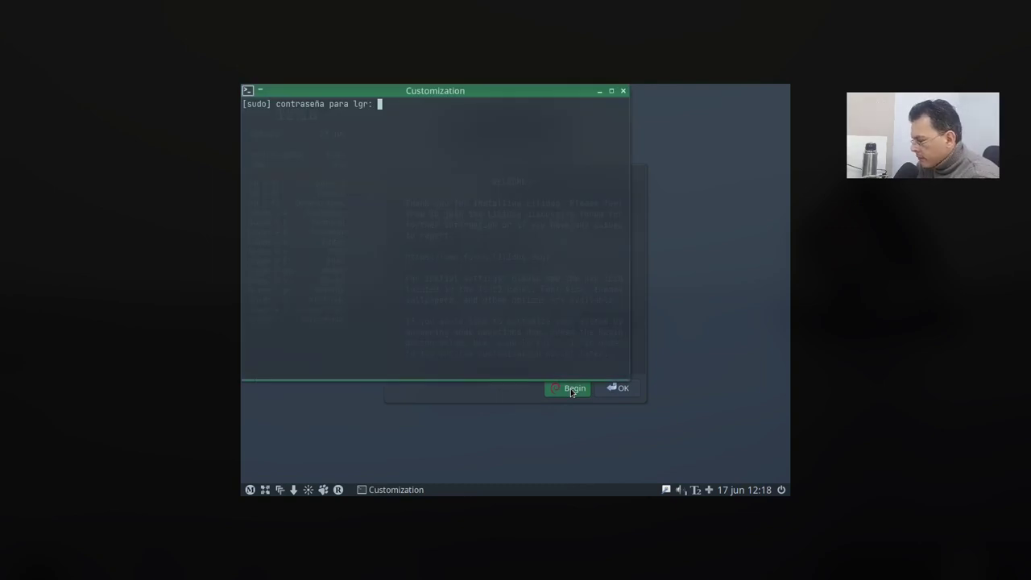
pyautogui.press('Return')
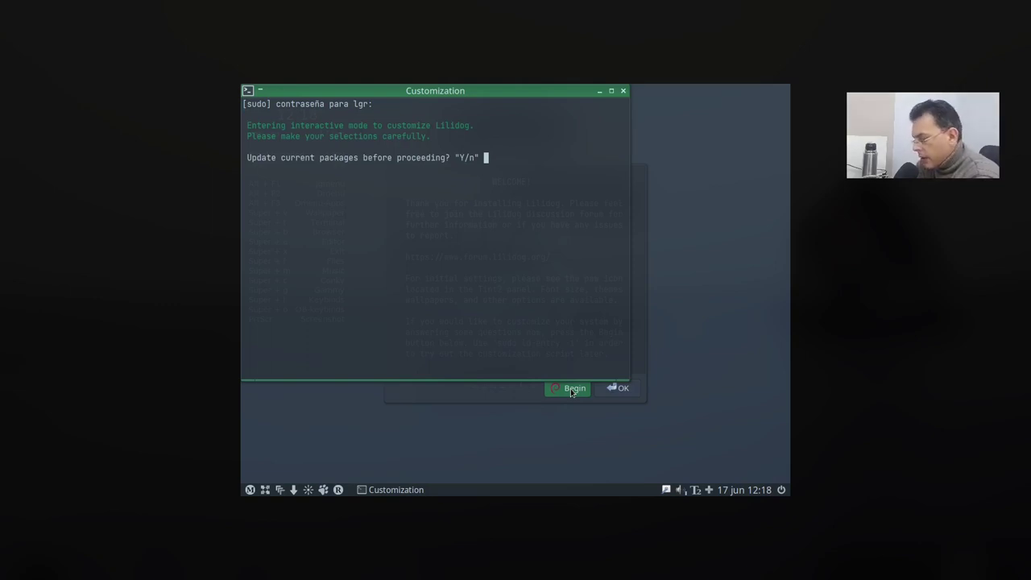
# Step: Answer y to updating the current packages and y to removing Cryptsetup and its related packages
pyautogui.write('y')
pyautogui.press('Return')
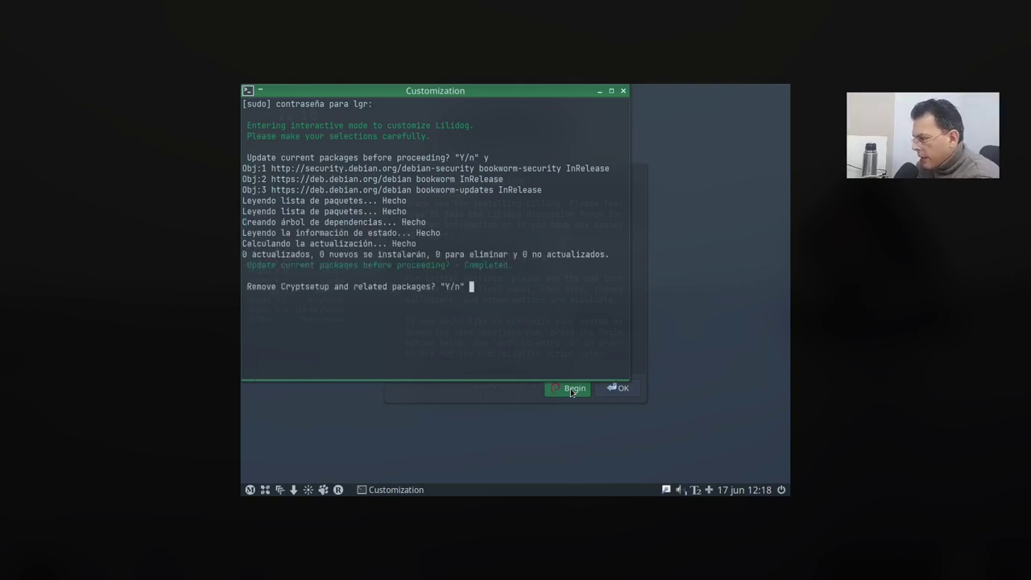
pyautogui.write('y')
pyautogui.press('Return')
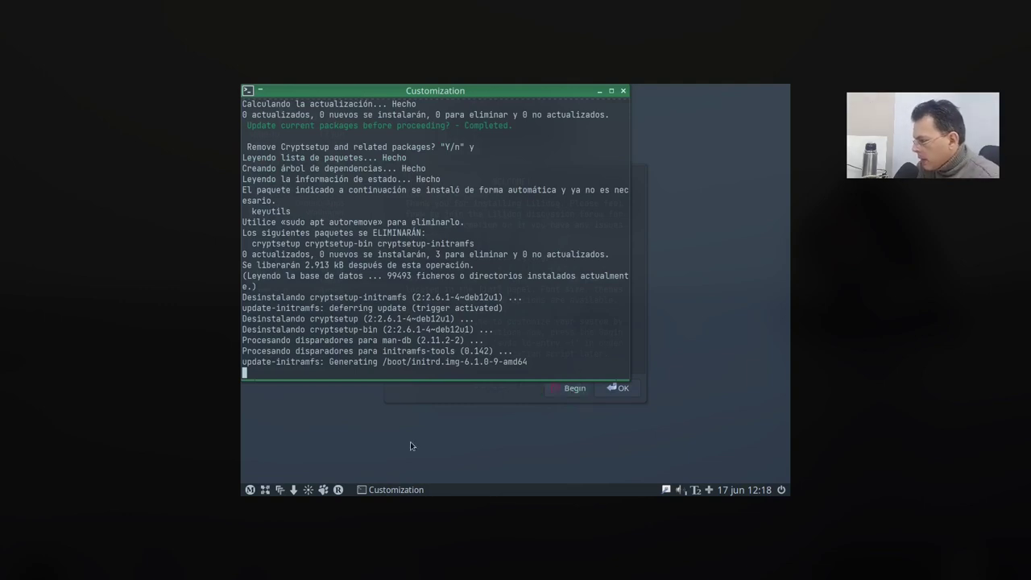
# Step: Set the Virtual-1 monitor's resolution to 1920x1080, apply and confirm the change, and close the display settings
pyautogui.rightClick(272, 436)
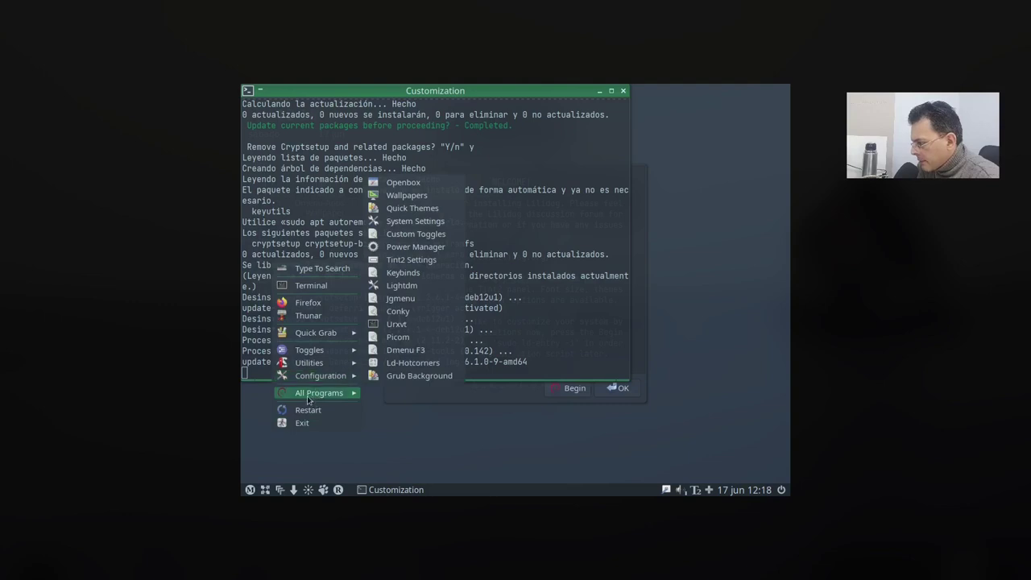
pyautogui.moveTo(317, 393)
pyautogui.moveTo(413, 380)
pyautogui.click(490, 375)
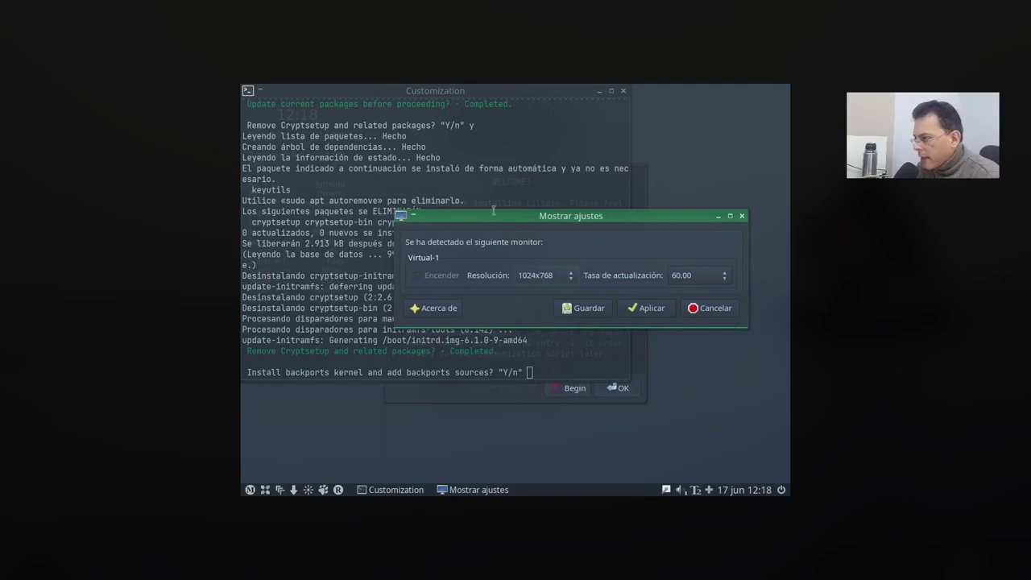
pyautogui.moveTo(589, 224); pyautogui.dragTo(562, 224)
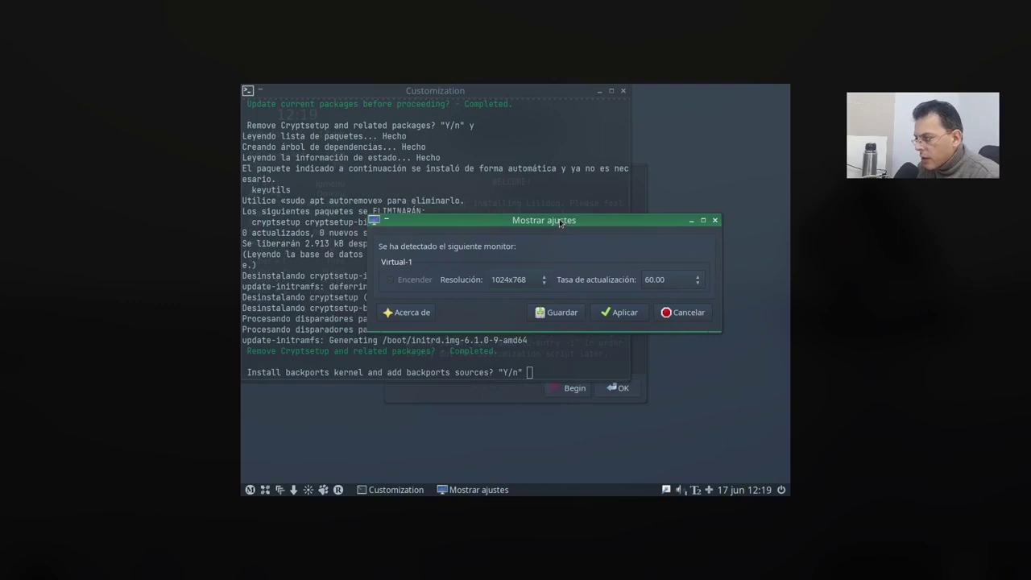
pyautogui.click(525, 284)
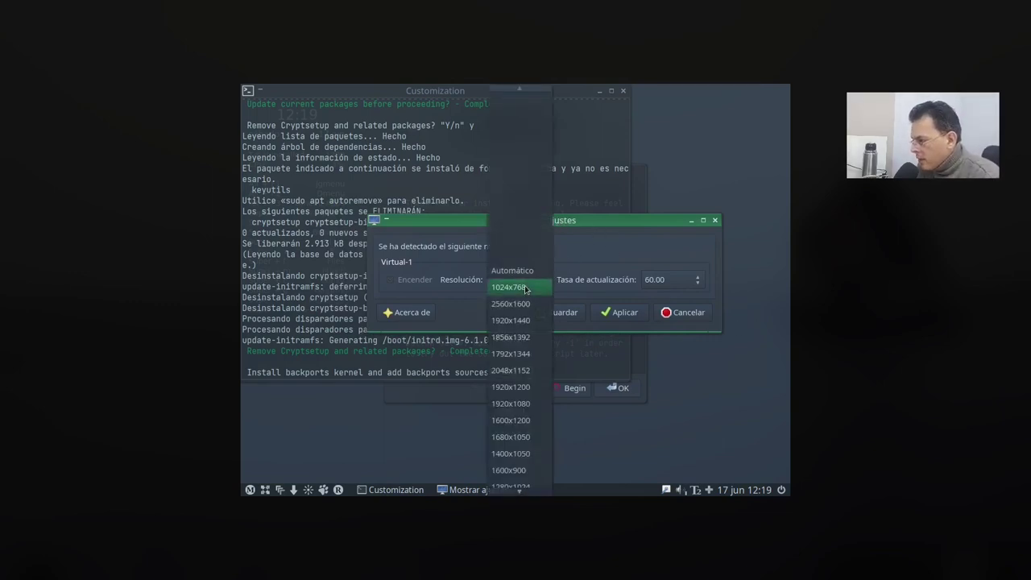
pyautogui.click(532, 404)
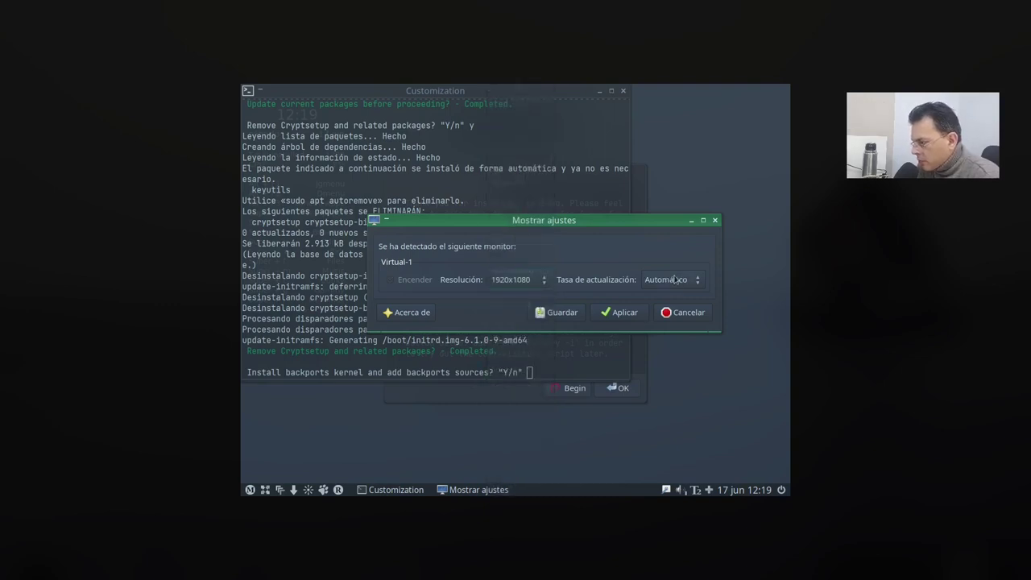
pyautogui.click(619, 312)
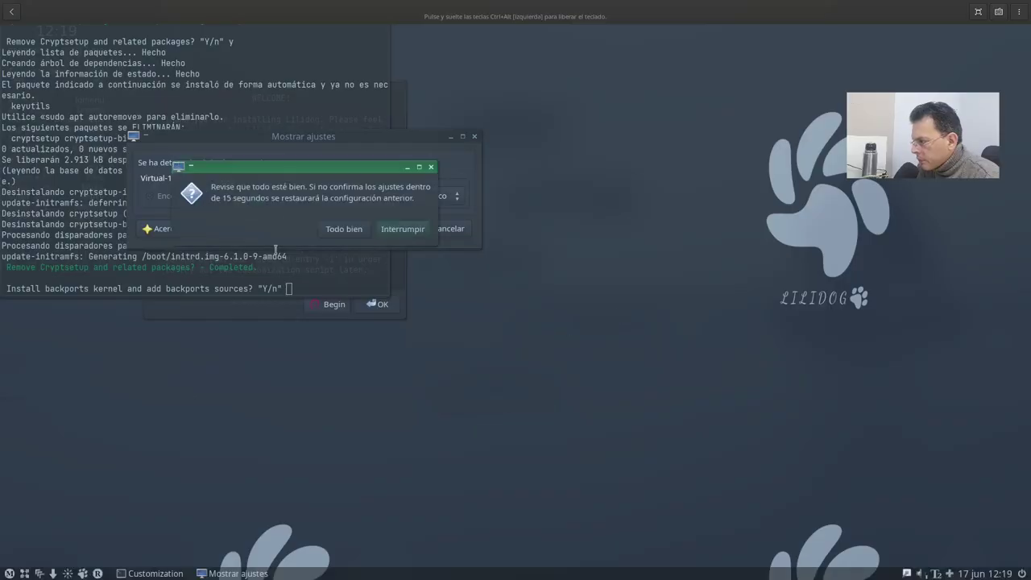
pyautogui.click(349, 230)
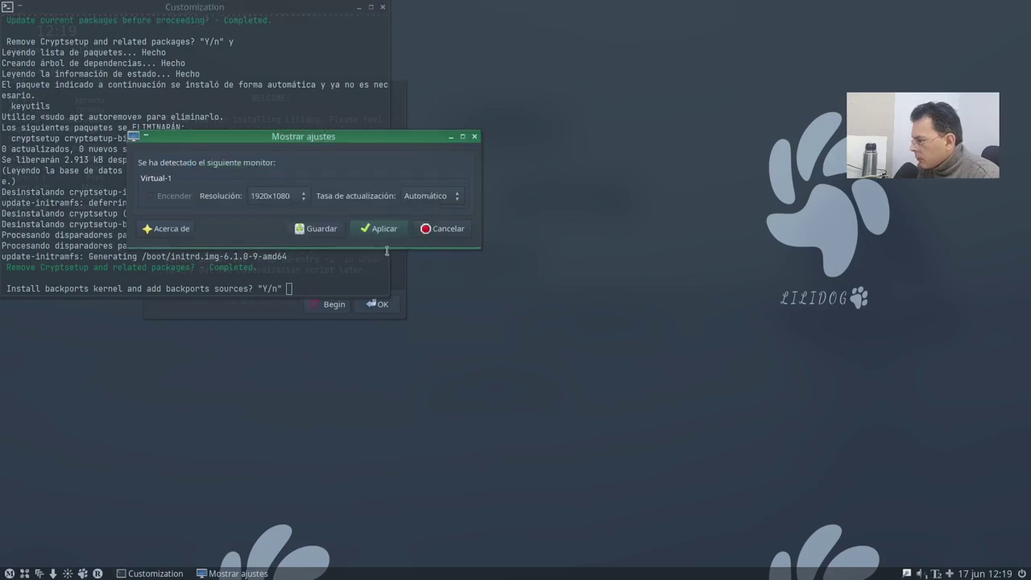
pyautogui.click(474, 137)
# Step: Move the Customization terminal aside and answer y to both backports questions: installing the kernel with sources, and adding the sources and updating
pyautogui.moveTo(295, 7); pyautogui.dragTo(781, 183)
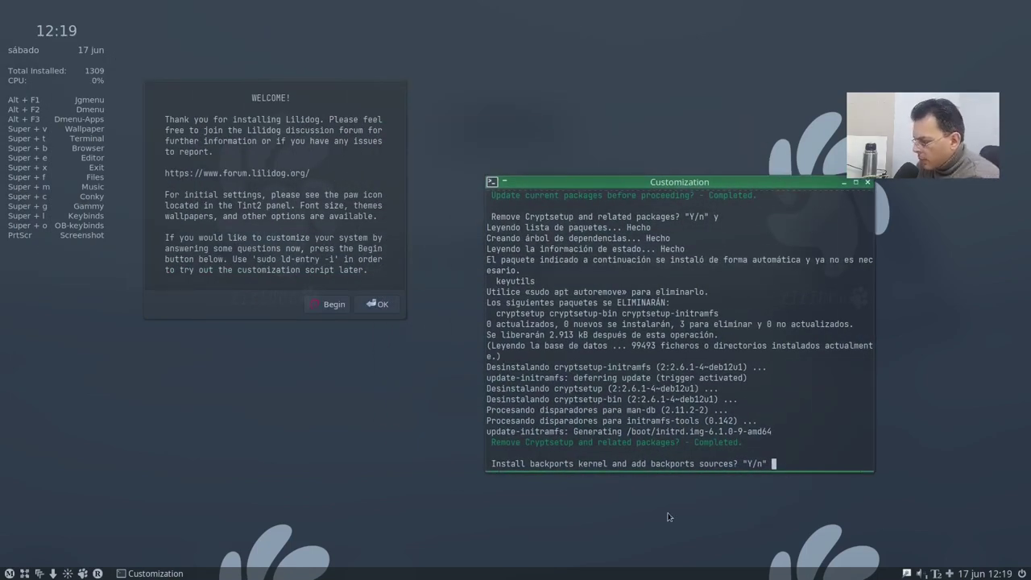
pyautogui.write('y')
pyautogui.press('Return')
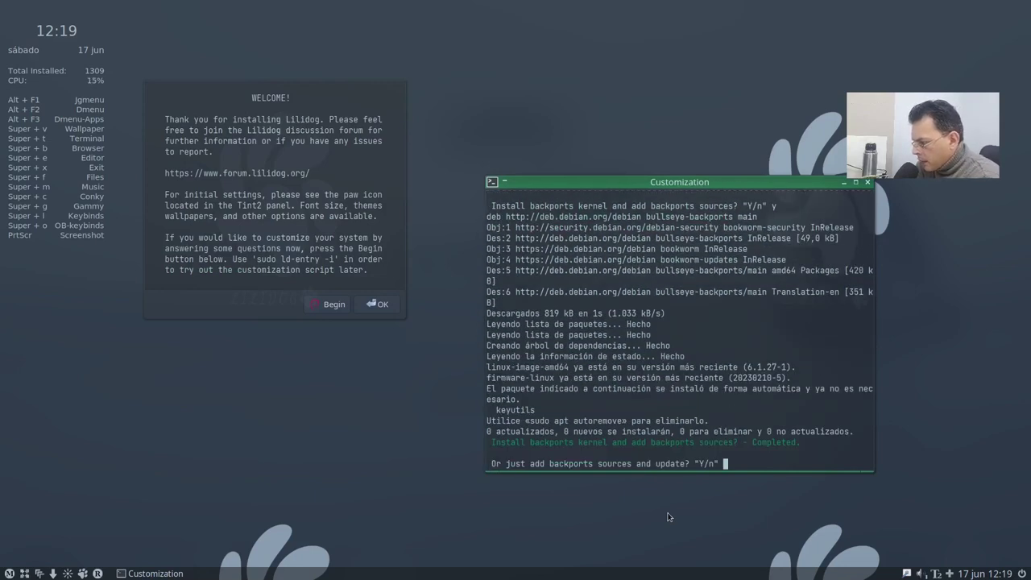
pyautogui.write('y')
pyautogui.press('Return')
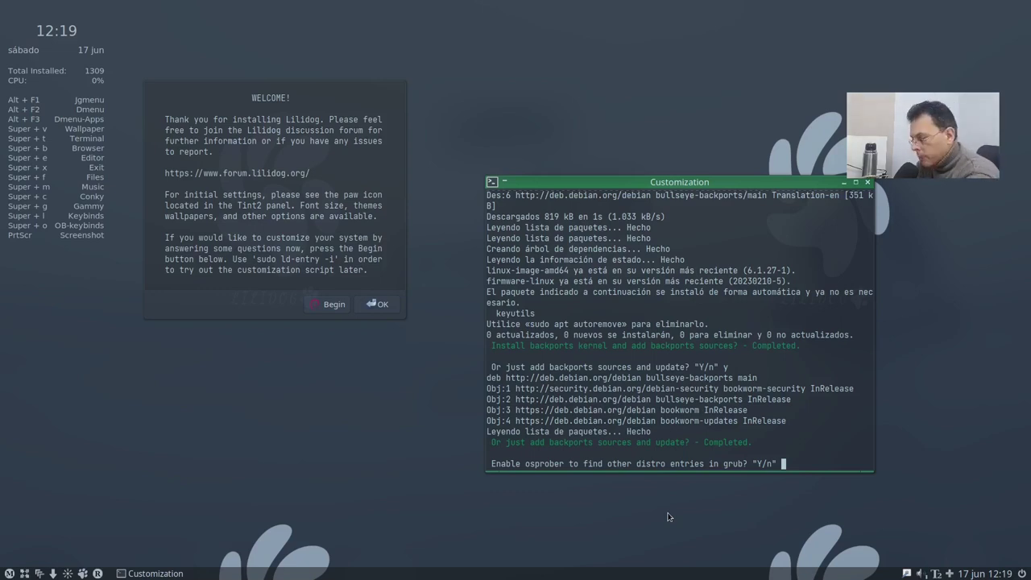
# Step: Answer y to enabling osprober for other distro entries in grub and y to installing isenkram-cli for missing firmware
pyautogui.write('y')
pyautogui.press('Return')
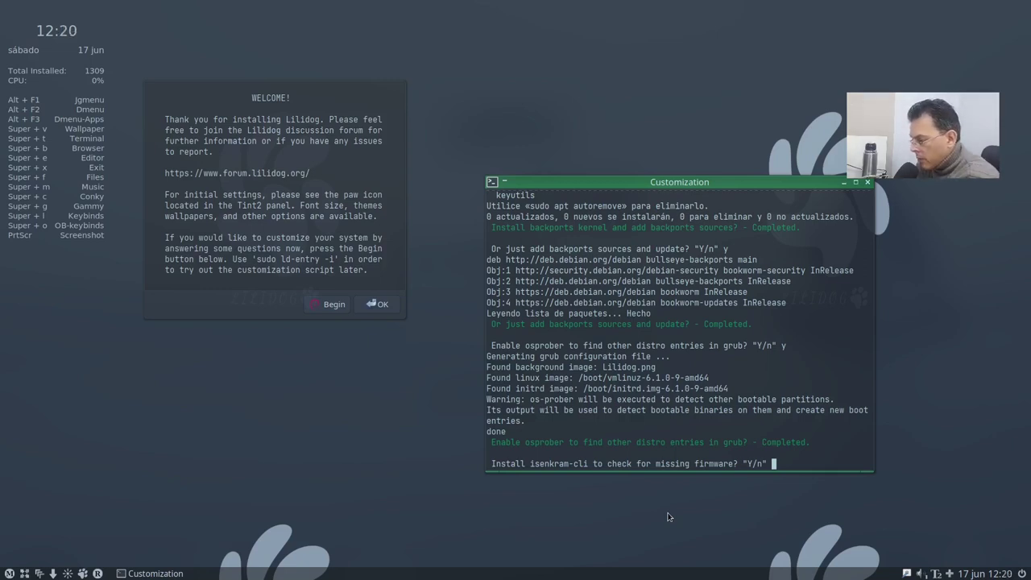
pyautogui.write('y')
pyautogui.press('Return')
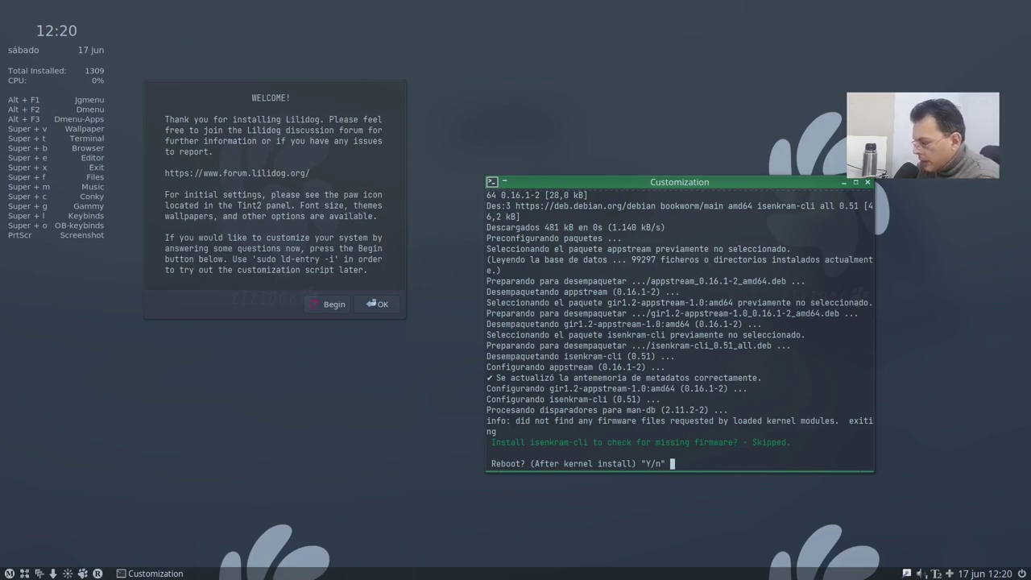
# Step: Accept the reboot offered by the customization script and start the Debian GNU/Linux boot entry
pyautogui.press('Return')
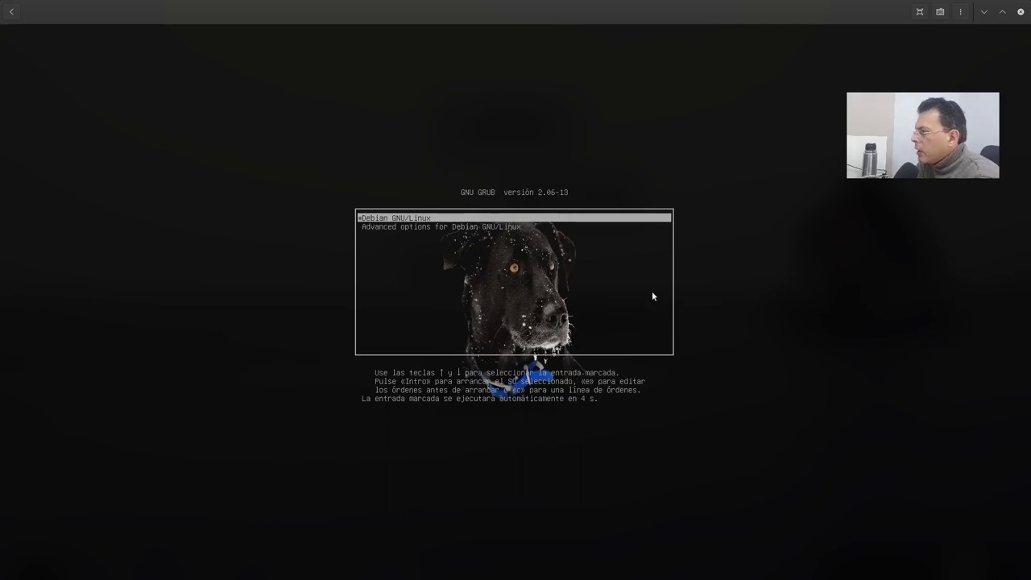
pyautogui.press('Return')
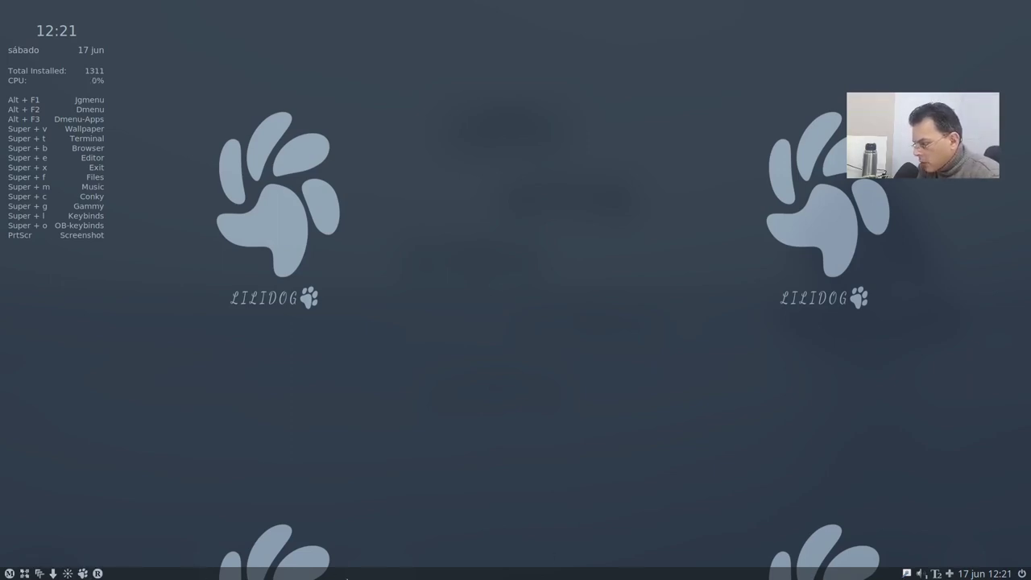
# Step: Look over the logout options, the calendar and the Tint2 options, closing each one without changing anything
pyautogui.click(1022, 574)
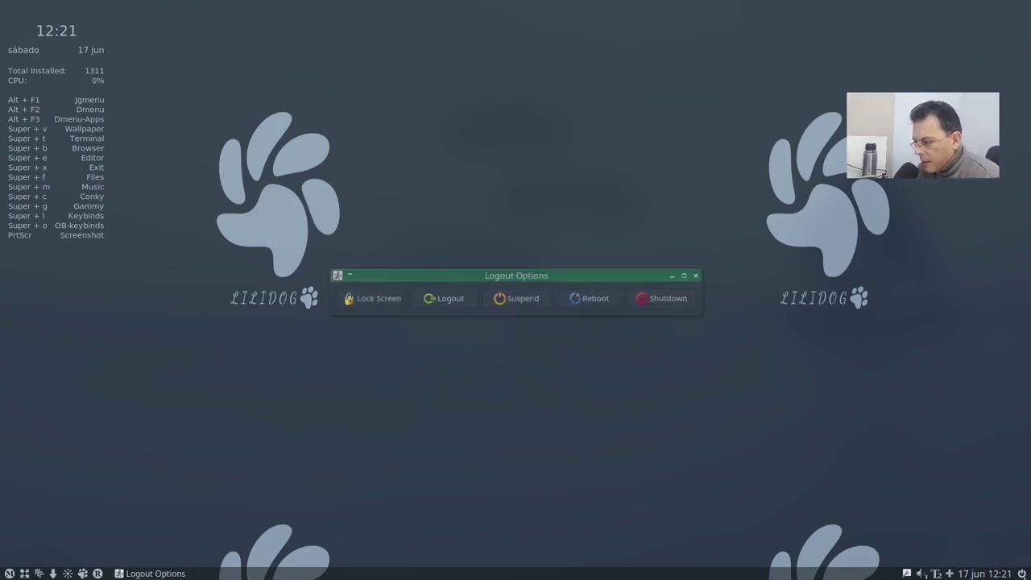
pyautogui.click(697, 277)
pyautogui.click(999, 573)
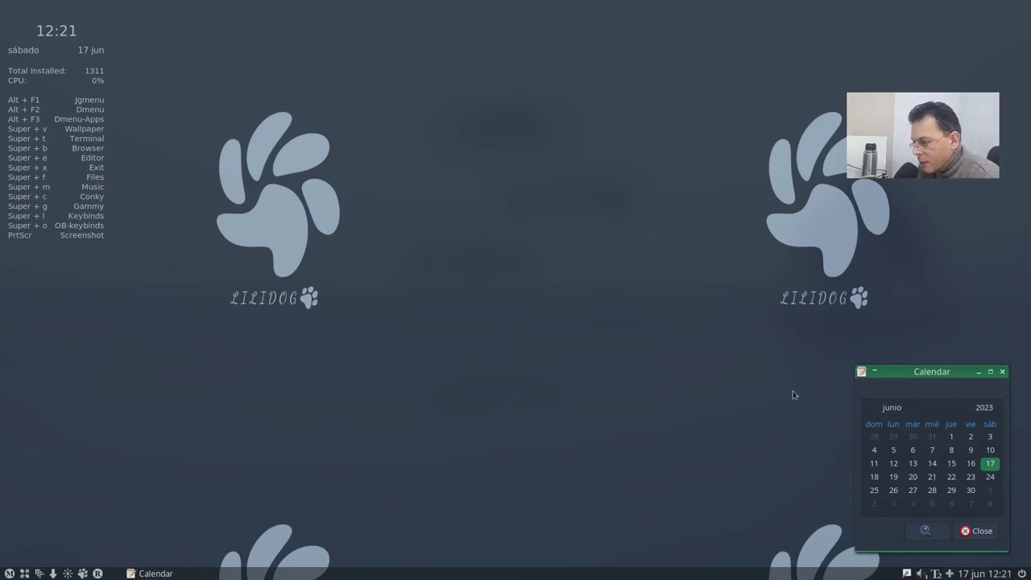
pyautogui.click(768, 406)
pyautogui.click(977, 531)
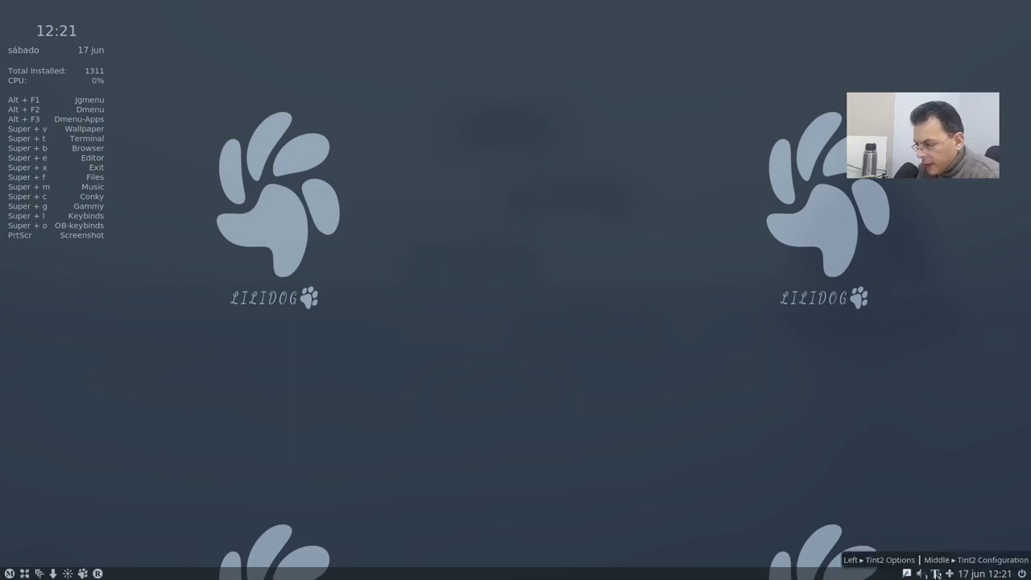
pyautogui.click(937, 575)
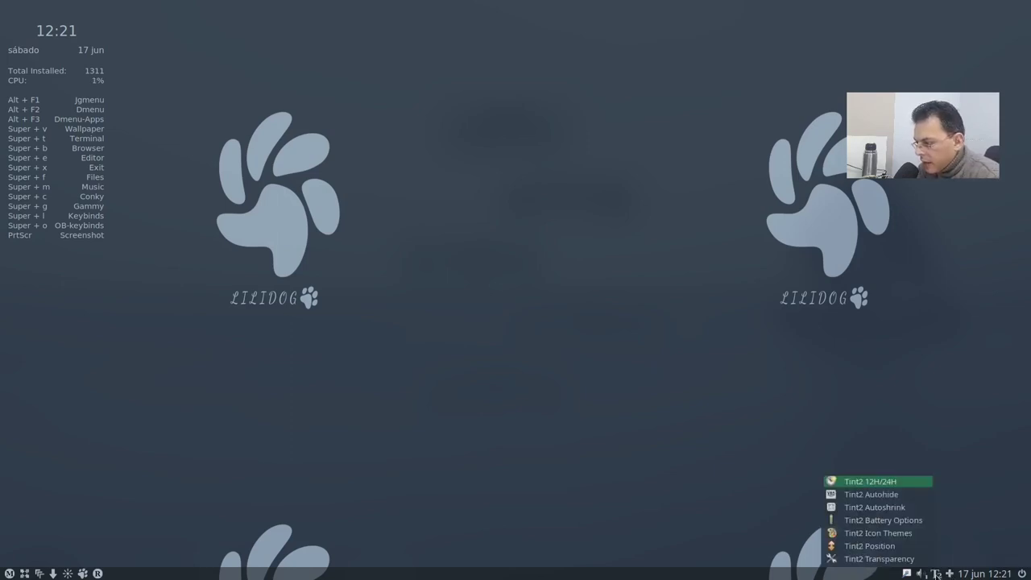
pyautogui.click(937, 575)
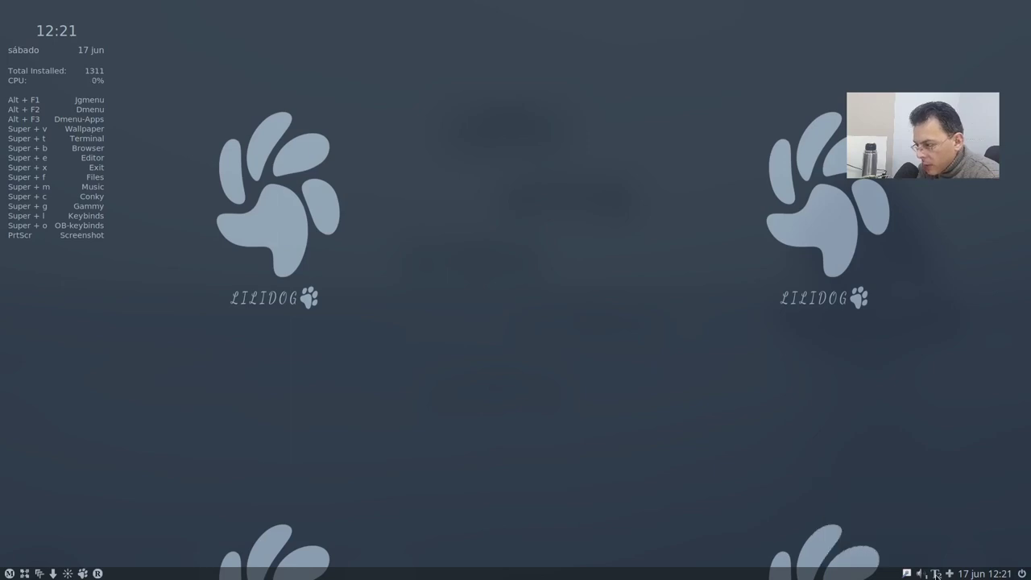
# Step: Raise the system's sound volume with the volume slider and dismiss the slider
pyautogui.click(921, 574)
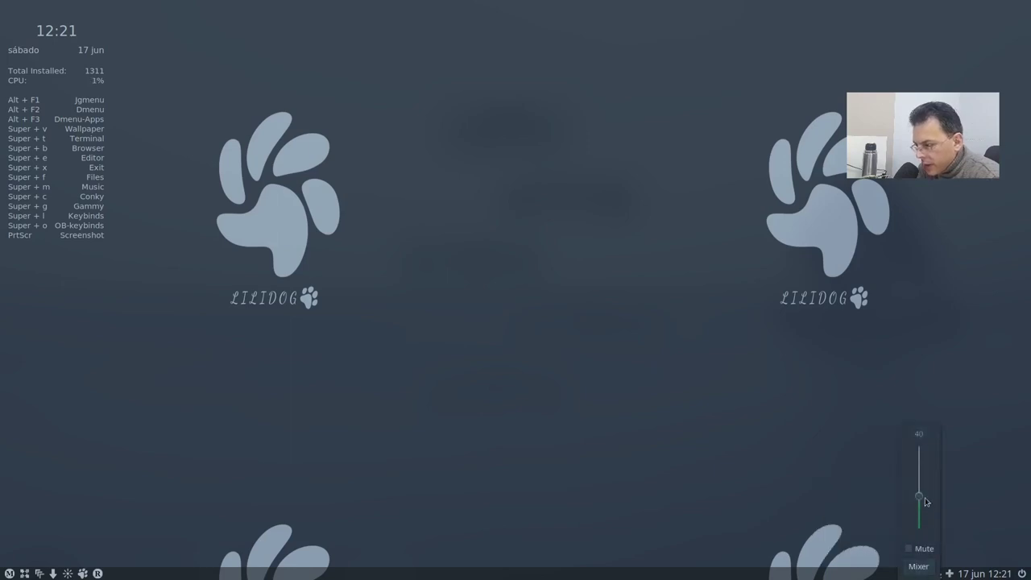
pyautogui.moveTo(918, 497); pyautogui.dragTo(920, 466)
pyautogui.click(880, 487)
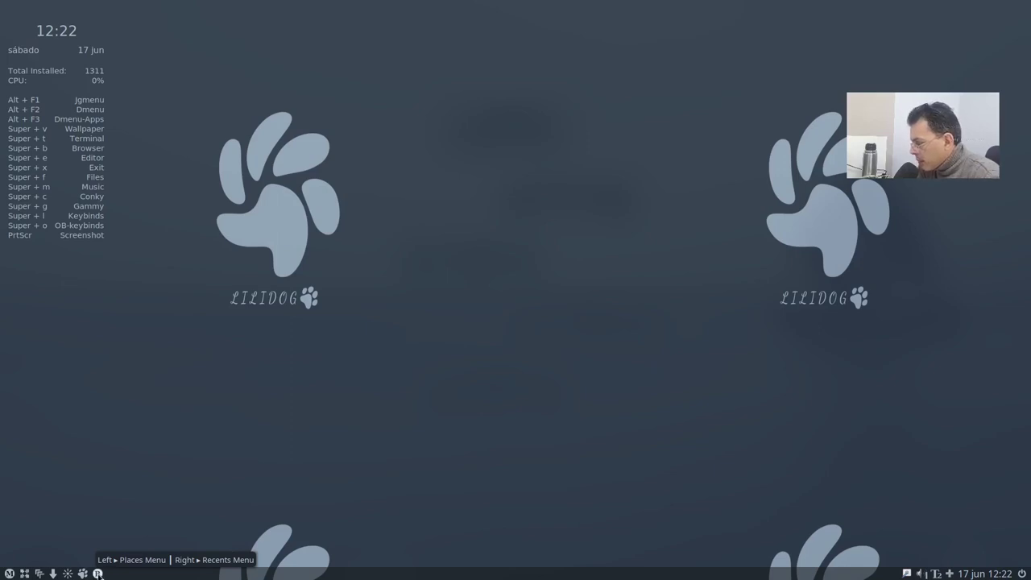
# Step: Look over the home folder's places list and clear the recent items
pyautogui.click(99, 574)
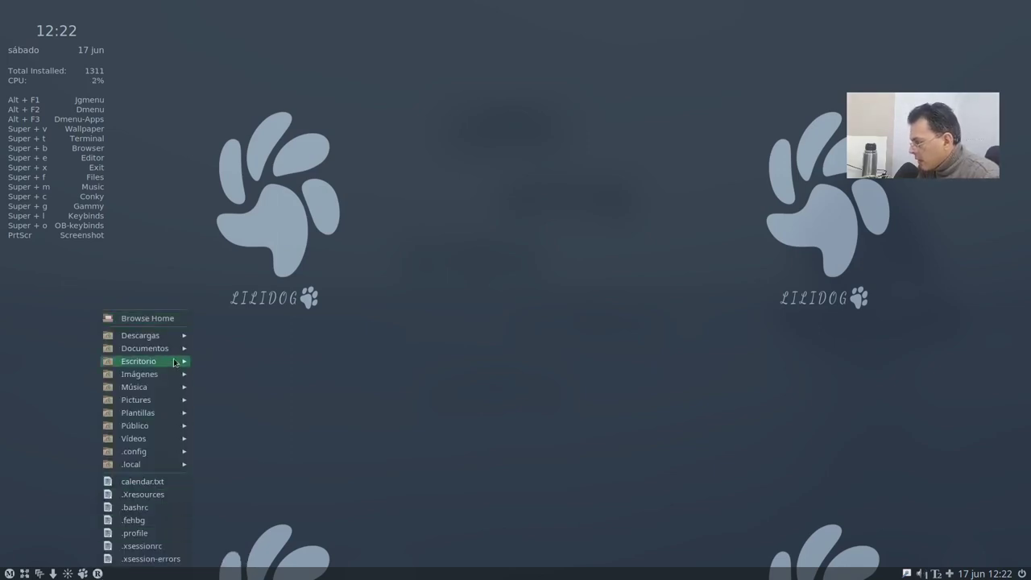
pyautogui.click(98, 574)
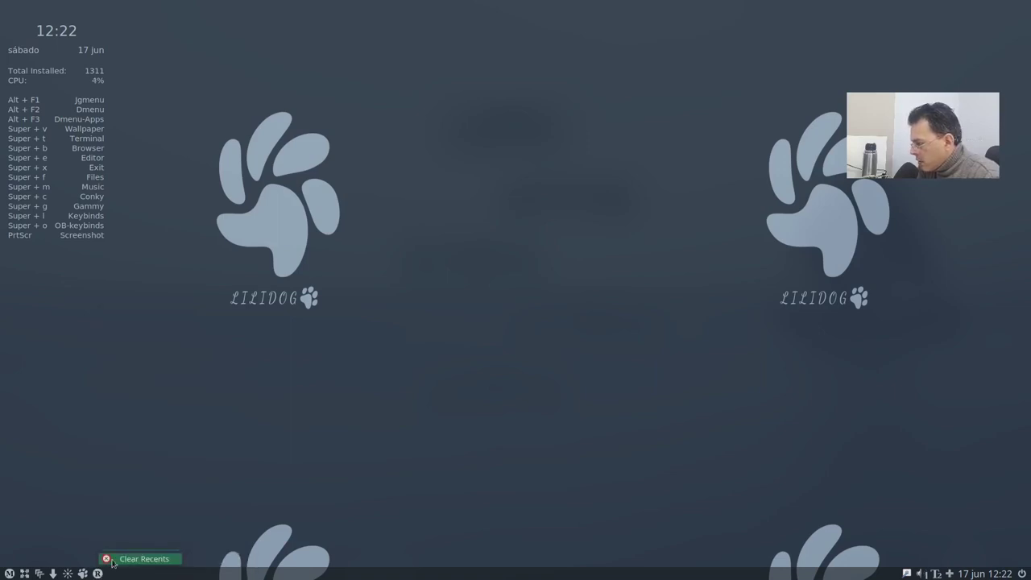
pyautogui.click(118, 557)
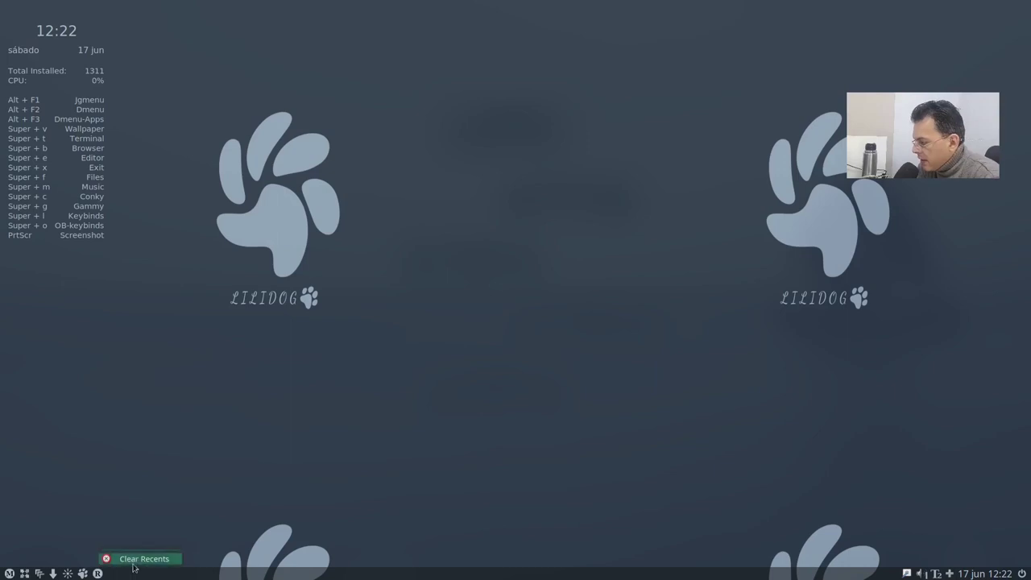
pyautogui.click(98, 574)
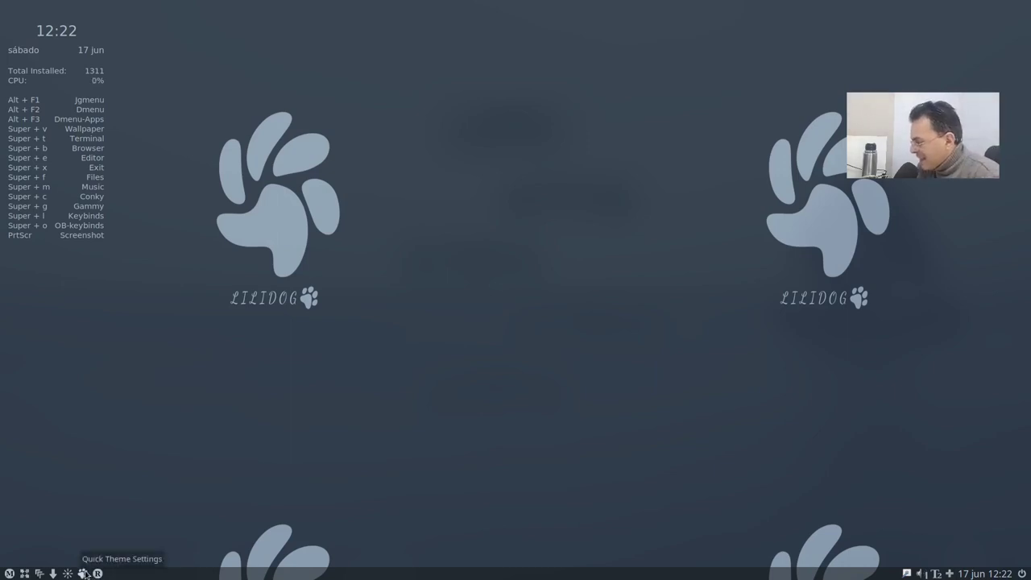
# Step: Open the wallpaper chooser from the quick theme settings, enlarge it, and set the bare tree branches image as wallpaper
pyautogui.click(83, 573)
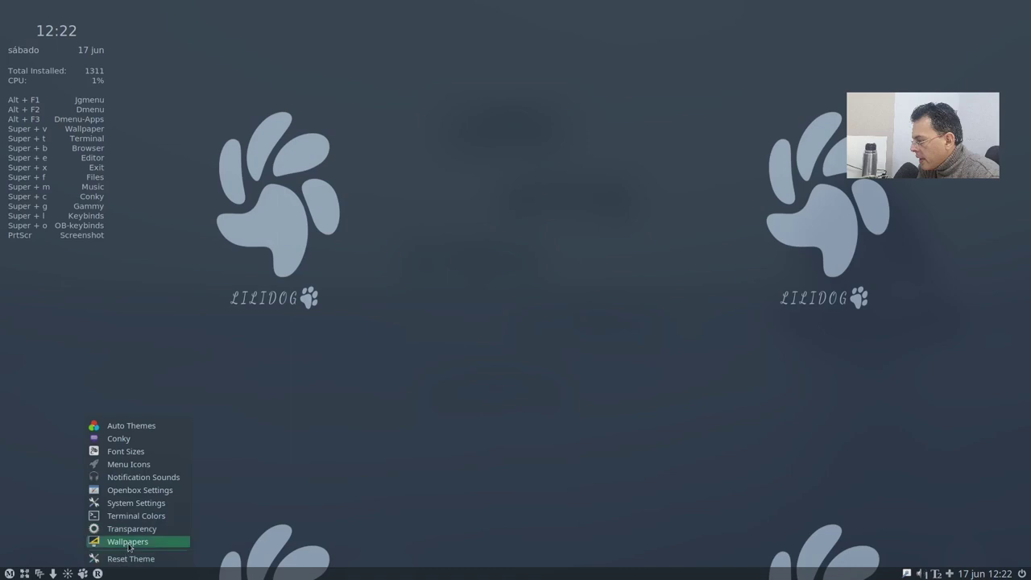
pyautogui.click(213, 541)
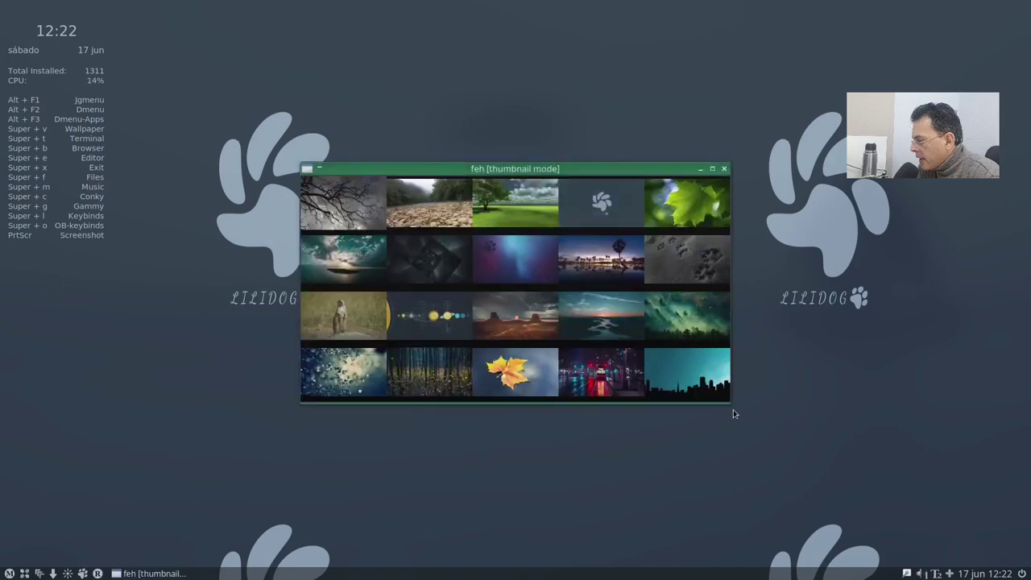
pyautogui.moveTo(724, 400); pyautogui.dragTo(859, 566)
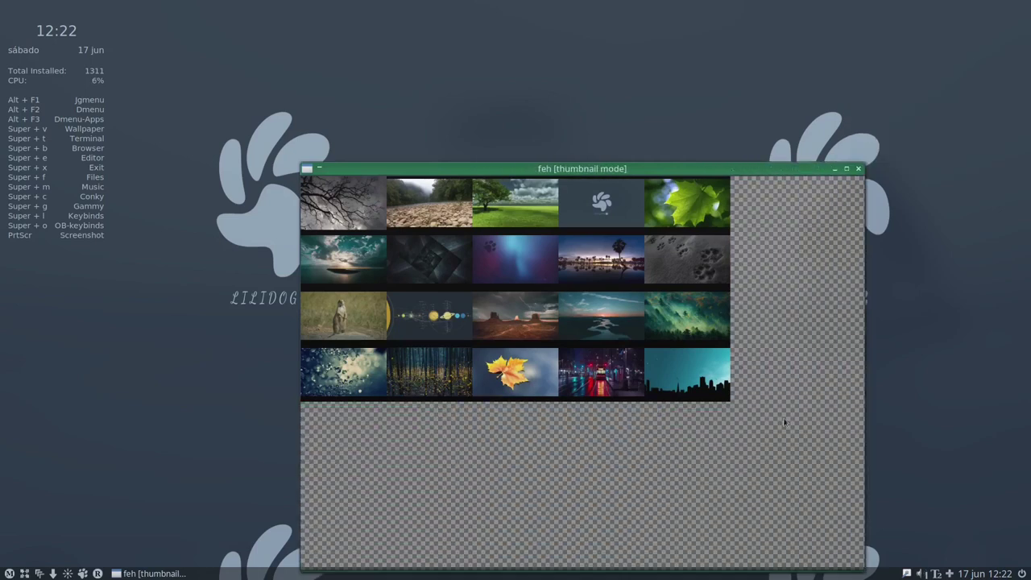
pyautogui.moveTo(761, 167); pyautogui.dragTo(758, 114)
pyautogui.click(336, 140)
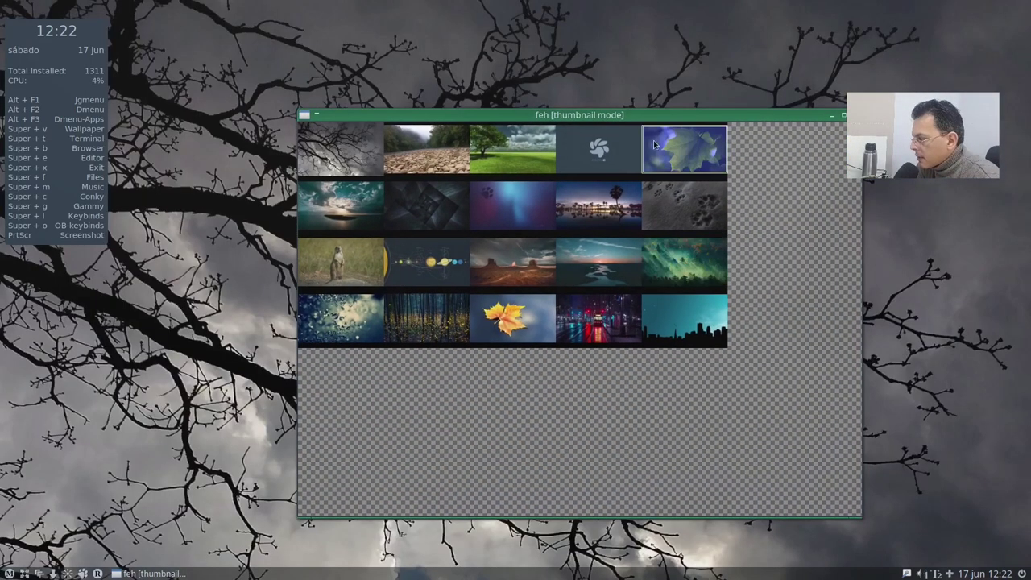
# Step: Shrink and reposition the wallpaper thumbnail window, and set the stony river bank image as wallpaper
pyautogui.moveTo(671, 119); pyautogui.dragTo(709, 68)
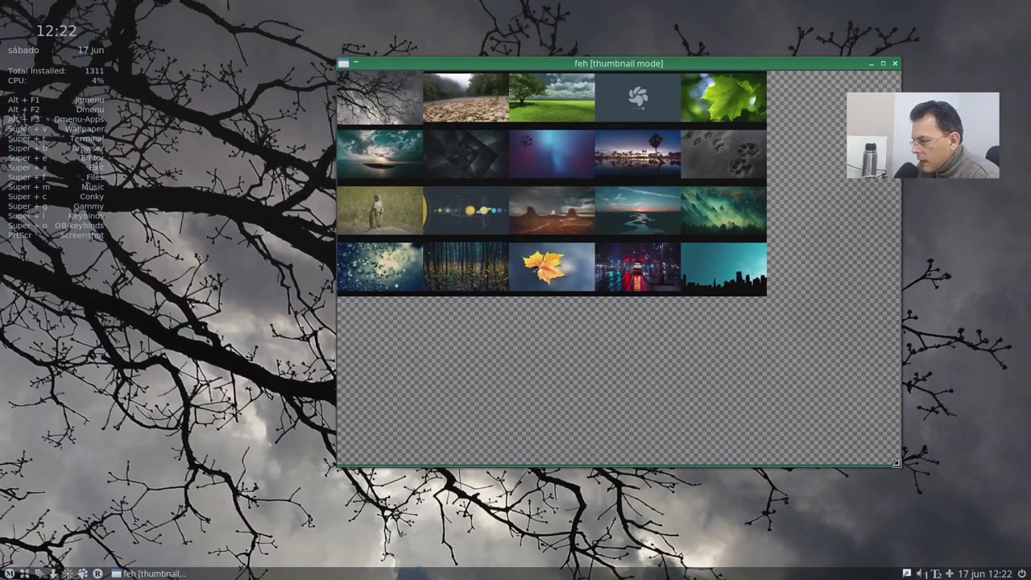
pyautogui.moveTo(820, 362); pyautogui.dragTo(760, 284)
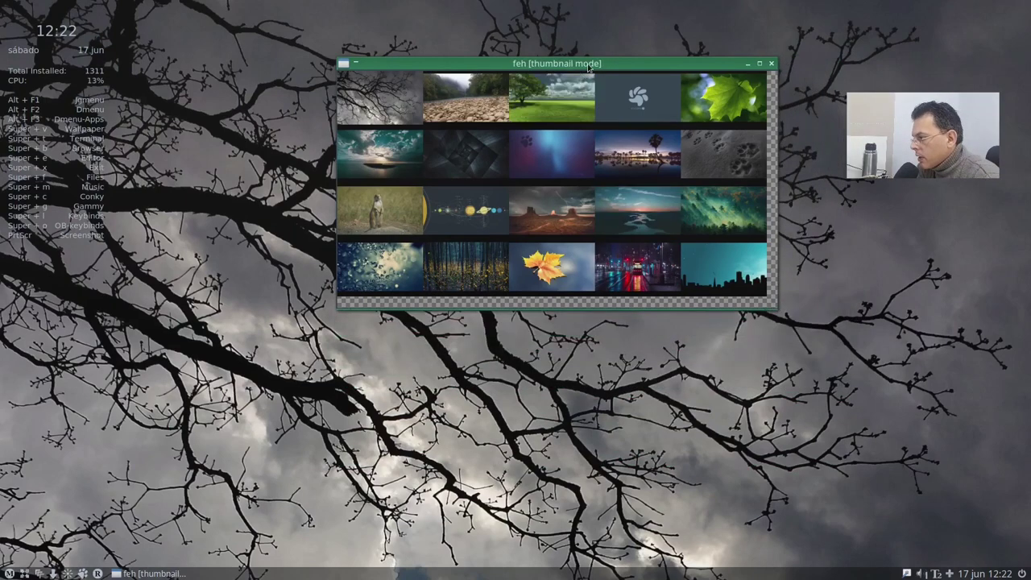
pyautogui.moveTo(588, 69); pyautogui.dragTo(582, 208)
pyautogui.click(460, 238)
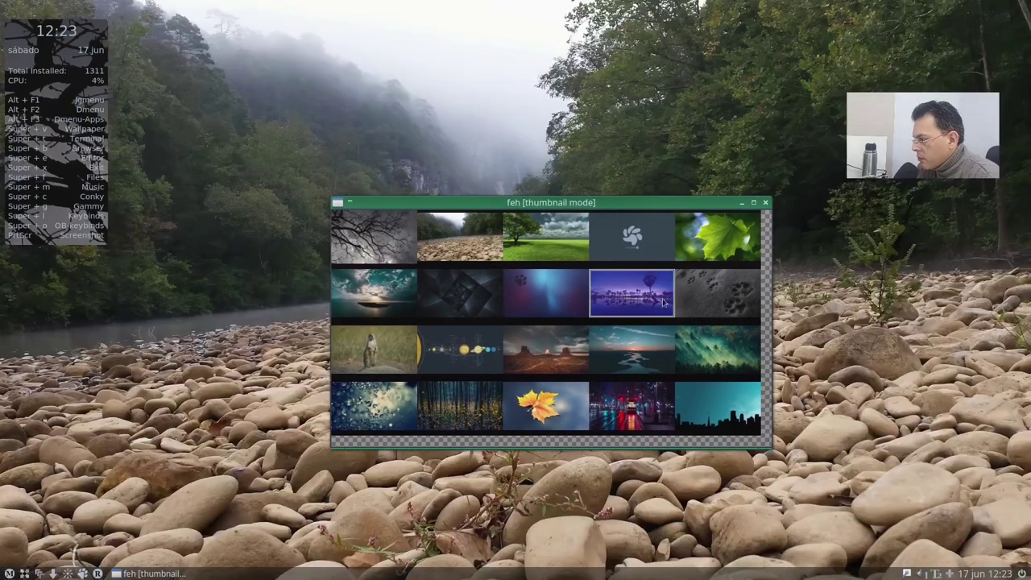
pyautogui.click(577, 357)
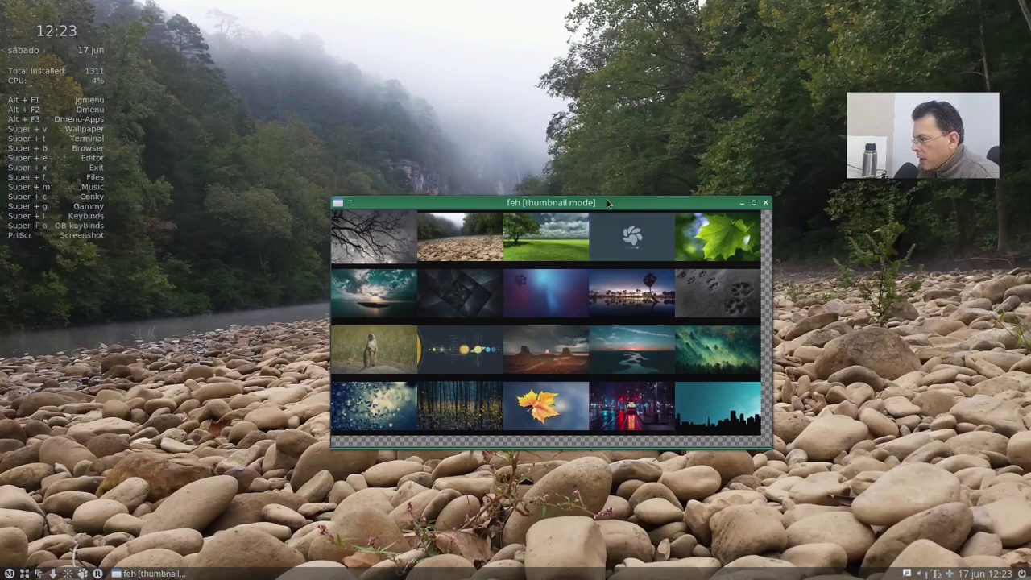
# Step: Shift the wallpaper thumbnail window aside and set the image of a tree in a green meadow as wallpaper
pyautogui.moveTo(608, 203); pyautogui.dragTo(674, 202)
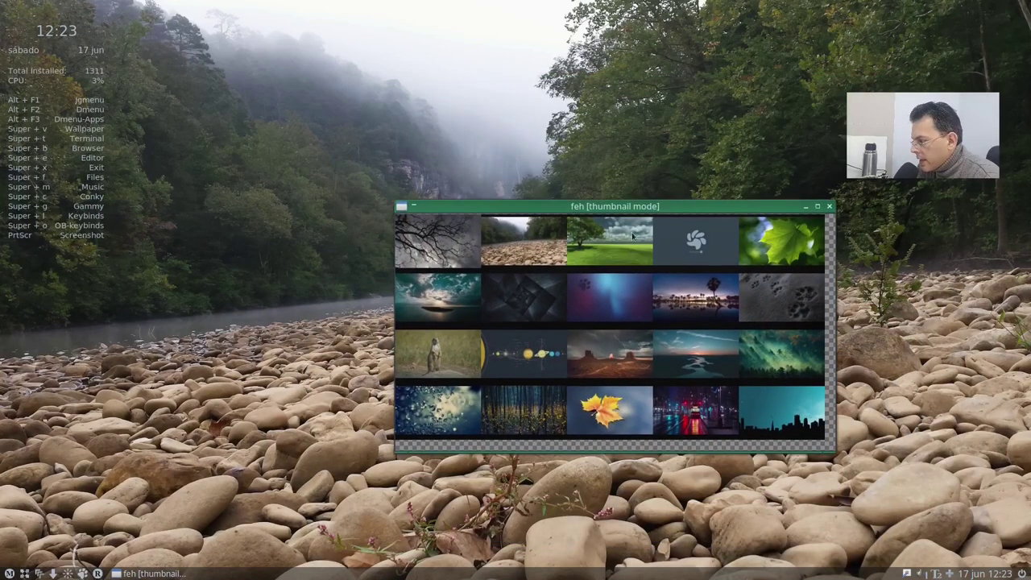
pyautogui.click(594, 233)
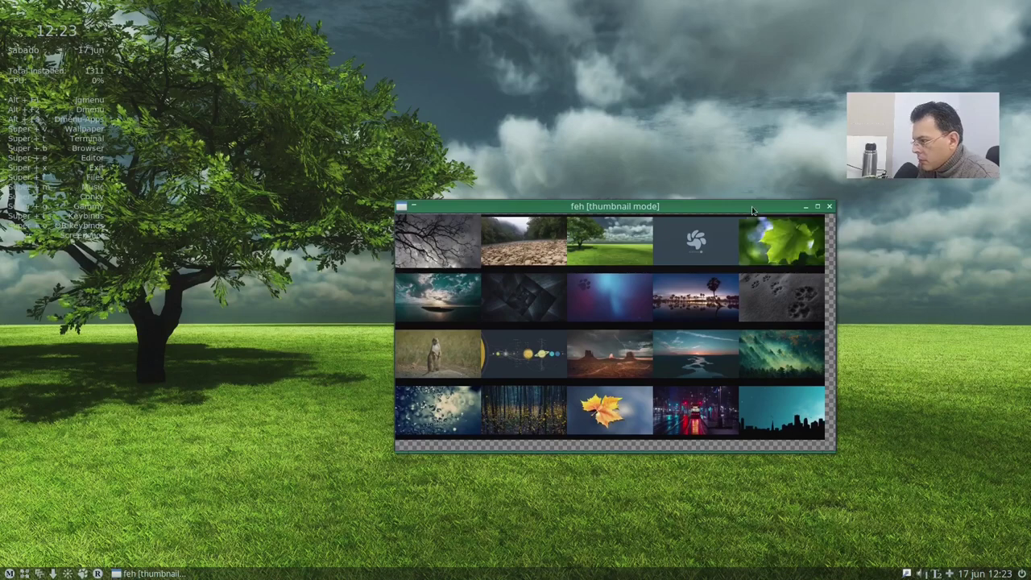
# Step: Reposition the wallpaper thumbnail window and set the green maple leaf image as wallpaper
pyautogui.moveTo(739, 244); pyautogui.dragTo(770, 223)
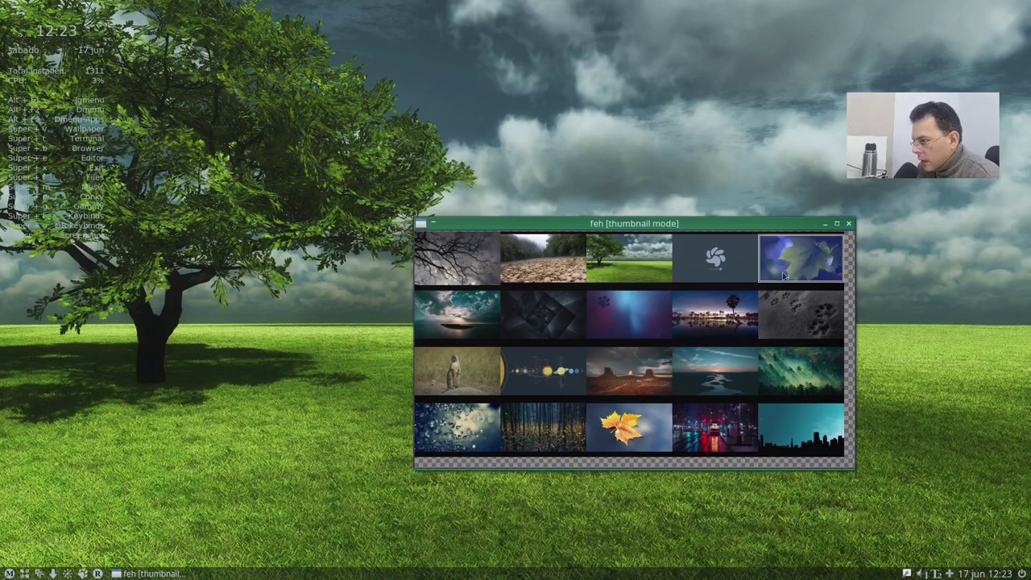
pyautogui.moveTo(660, 230); pyautogui.dragTo(574, 479)
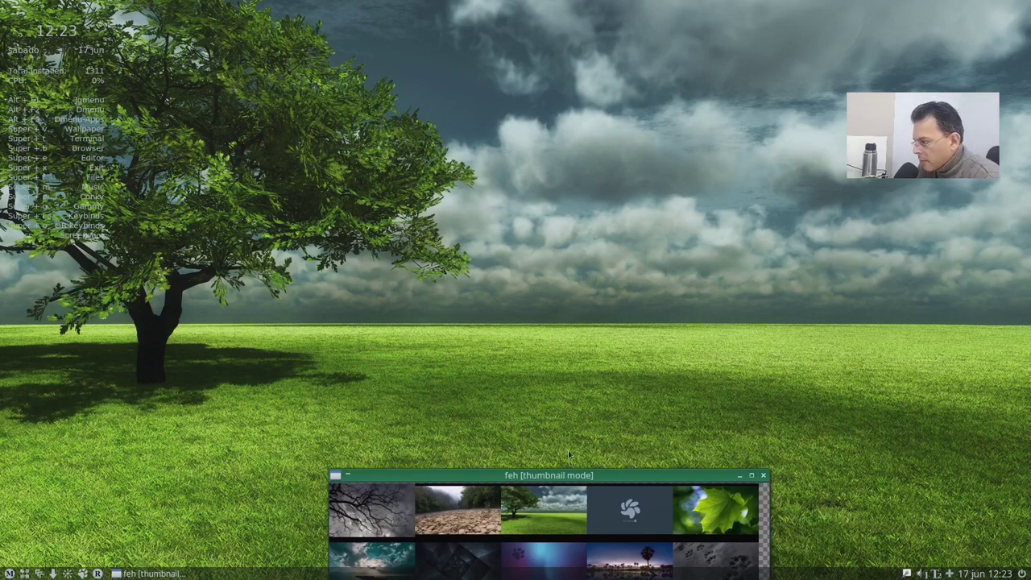
pyautogui.moveTo(589, 477); pyautogui.dragTo(707, 225)
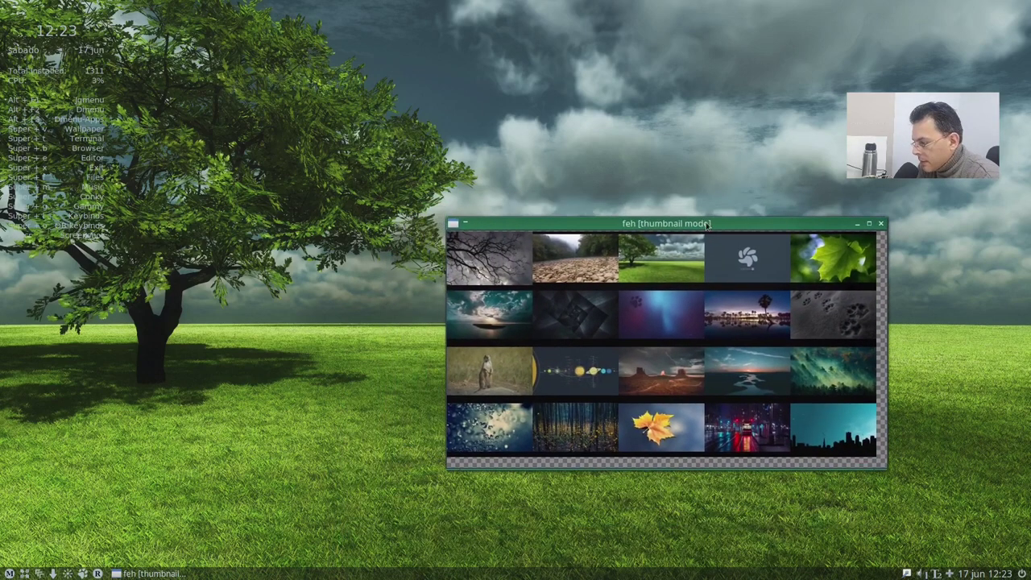
pyautogui.click(852, 266)
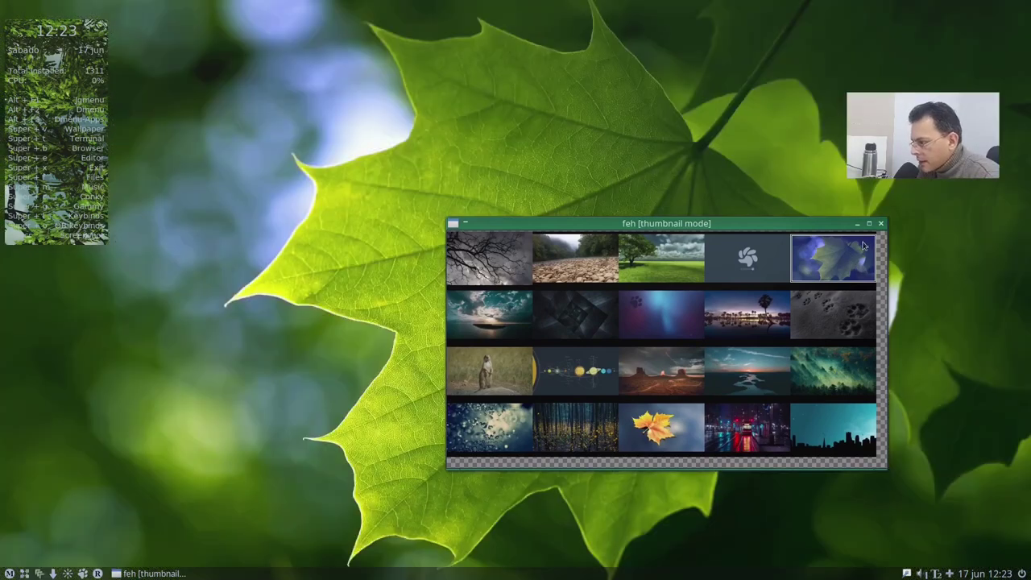
# Step: Shift the thumbnail window and try the cloudy sea, dark geometric, desert butte and night tram images as wallpaper in turn
pyautogui.moveTo(790, 219); pyautogui.dragTo(832, 208)
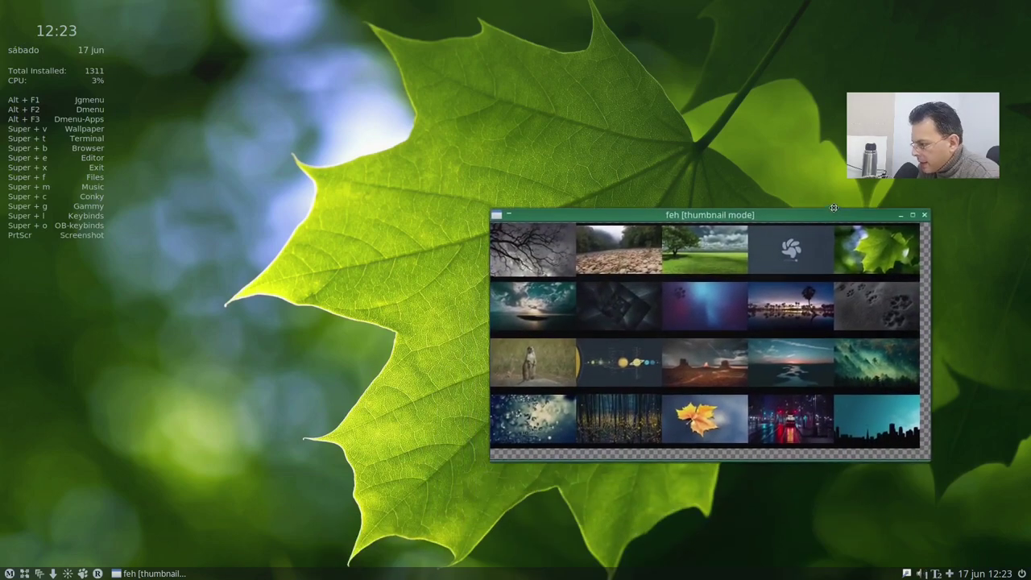
pyautogui.click(569, 304)
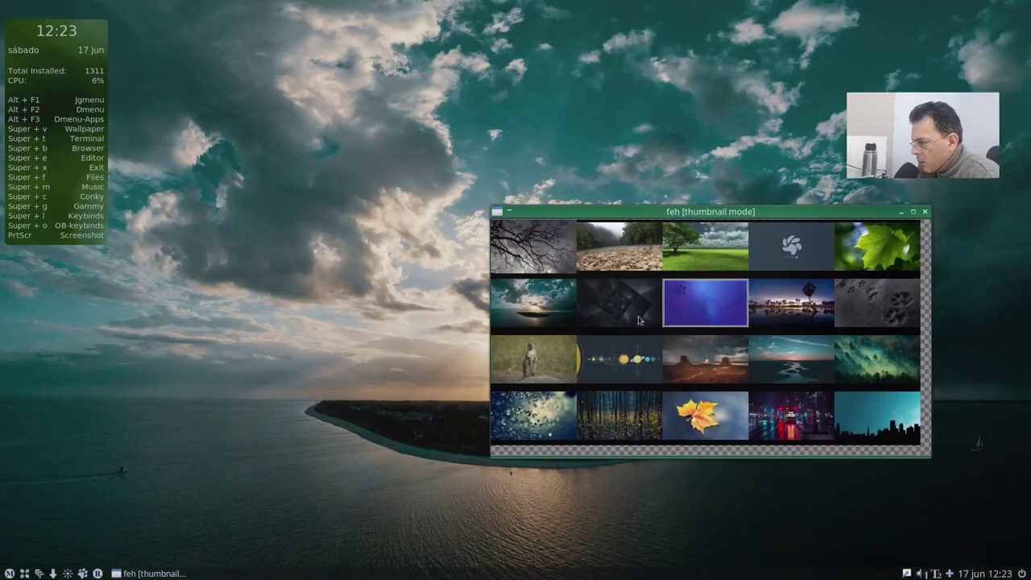
pyautogui.click(621, 304)
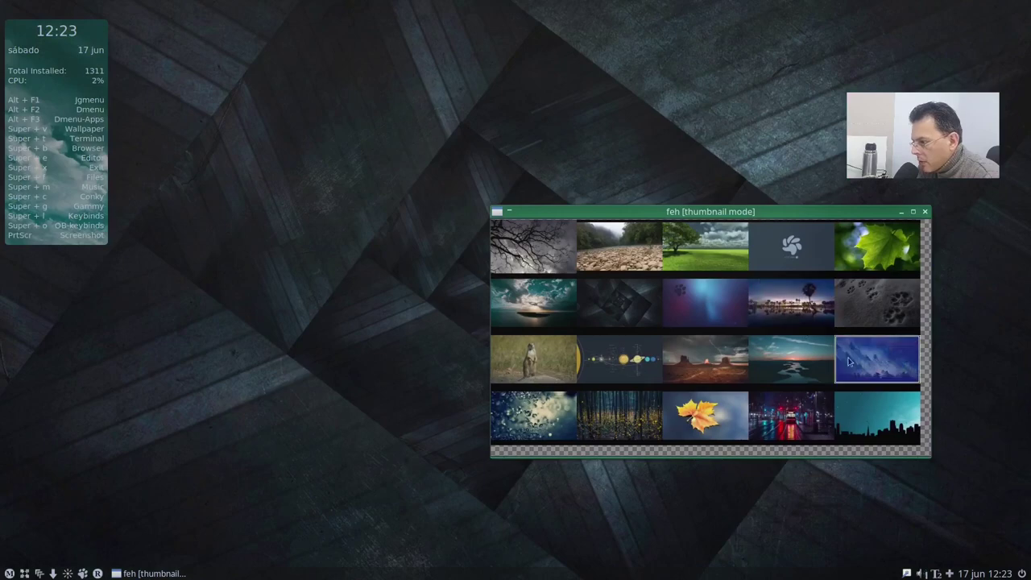
pyautogui.click(716, 362)
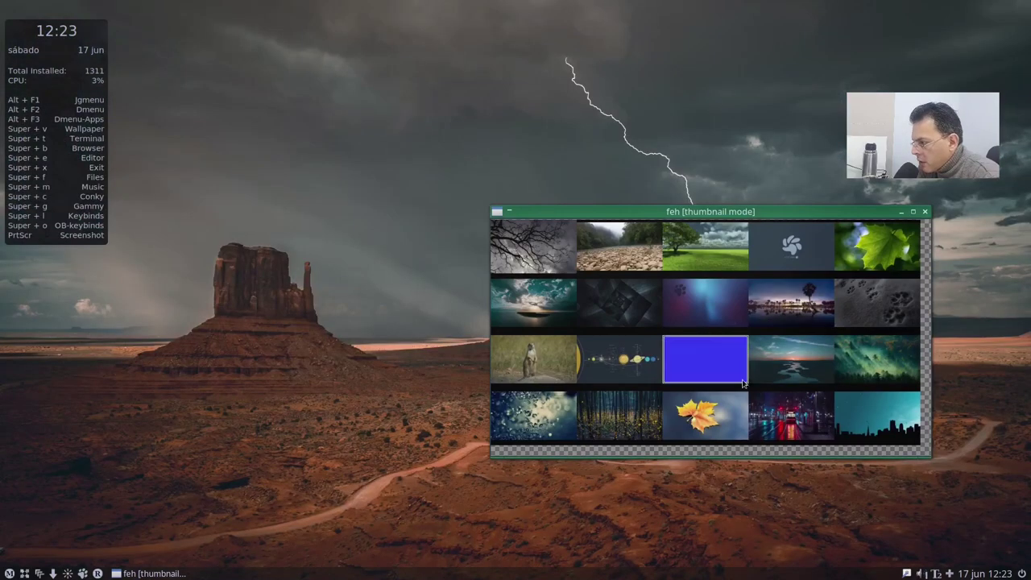
pyautogui.click(791, 413)
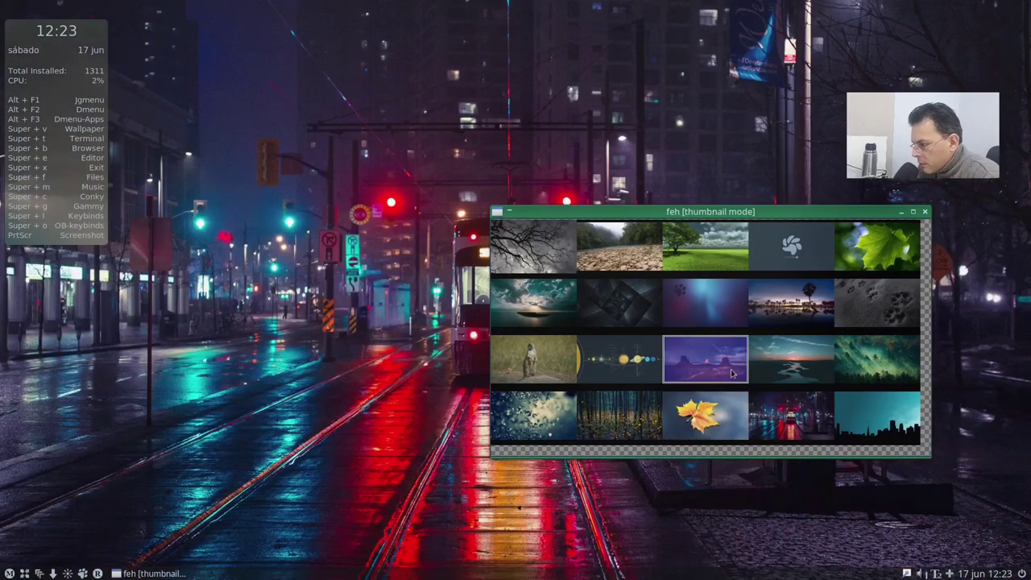
# Step: Try the city skyline, misty forest and yellow autumn leaf images as wallpaper, and shift the thumbnail window aside
pyautogui.click(864, 413)
pyautogui.click(856, 379)
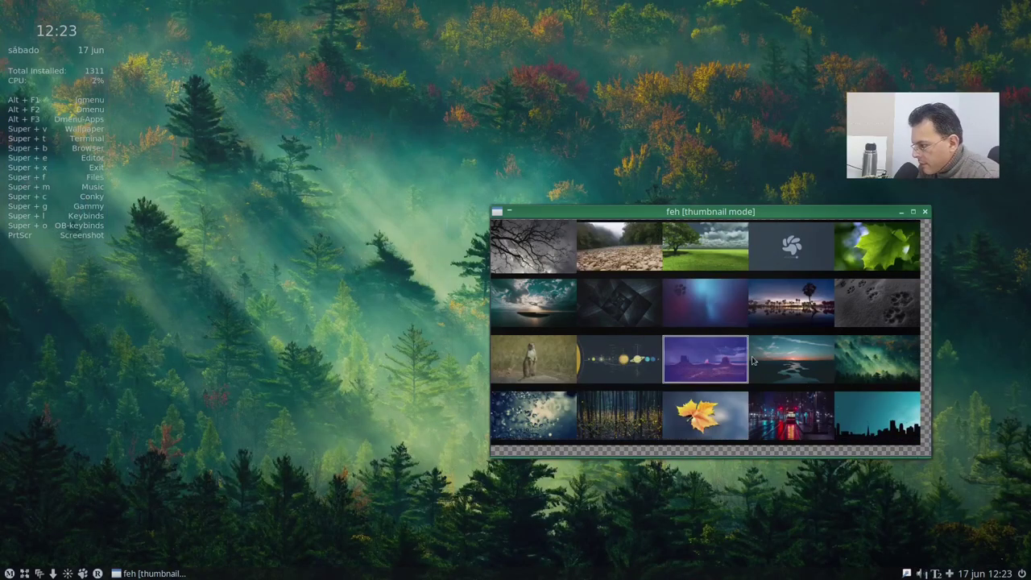
pyautogui.click(726, 413)
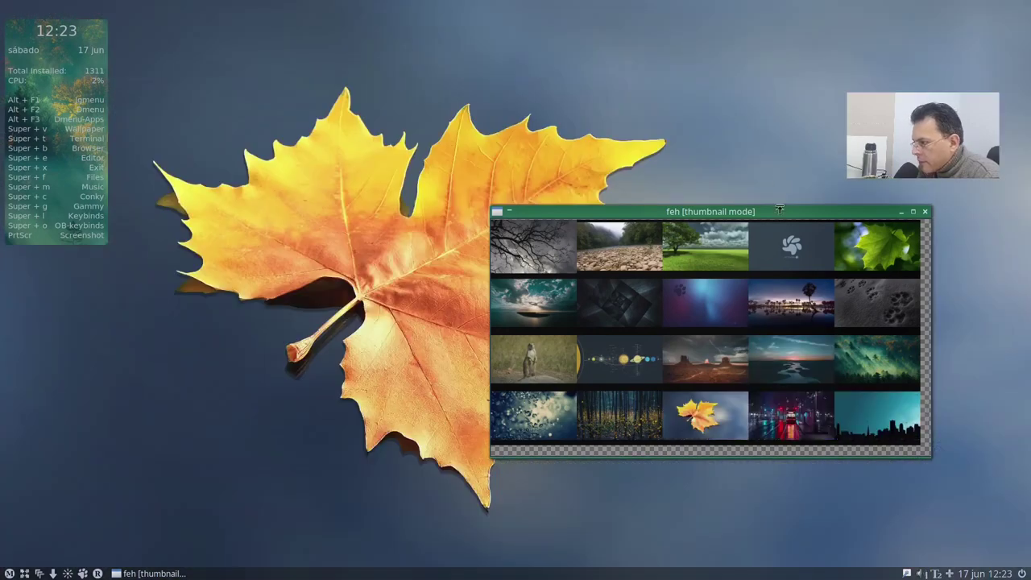
pyautogui.moveTo(780, 210); pyautogui.dragTo(714, 207)
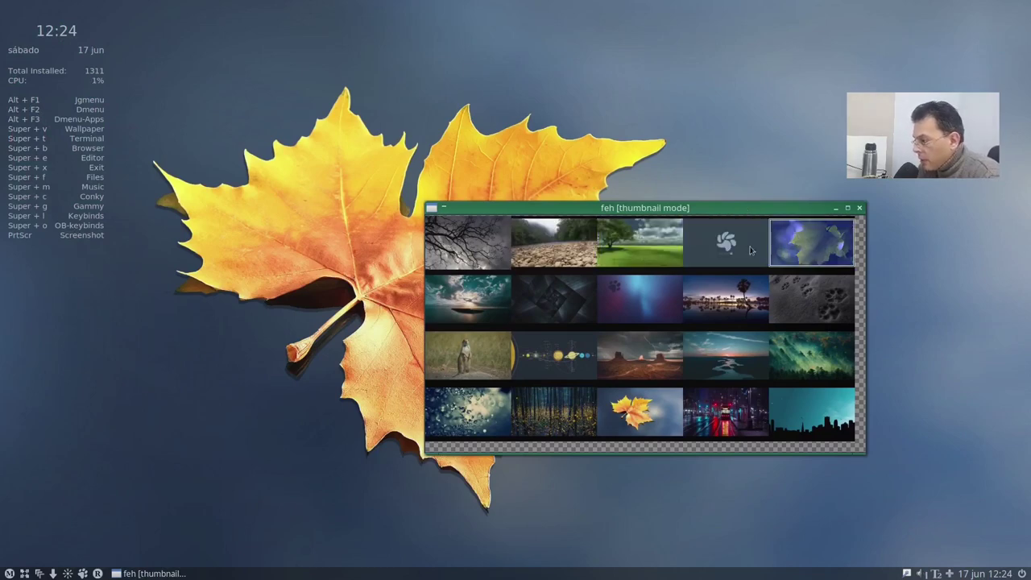
# Step: Try the meadow tree wallpaper again, set the green maple leaf image as wallpaper, and close the thumbnail window
pyautogui.click(671, 245)
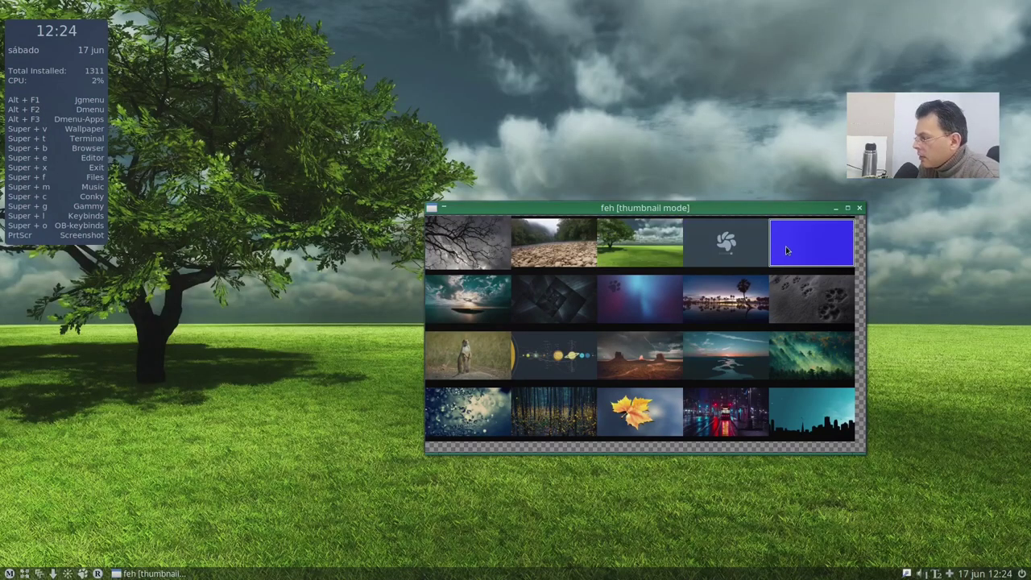
pyautogui.click(812, 244)
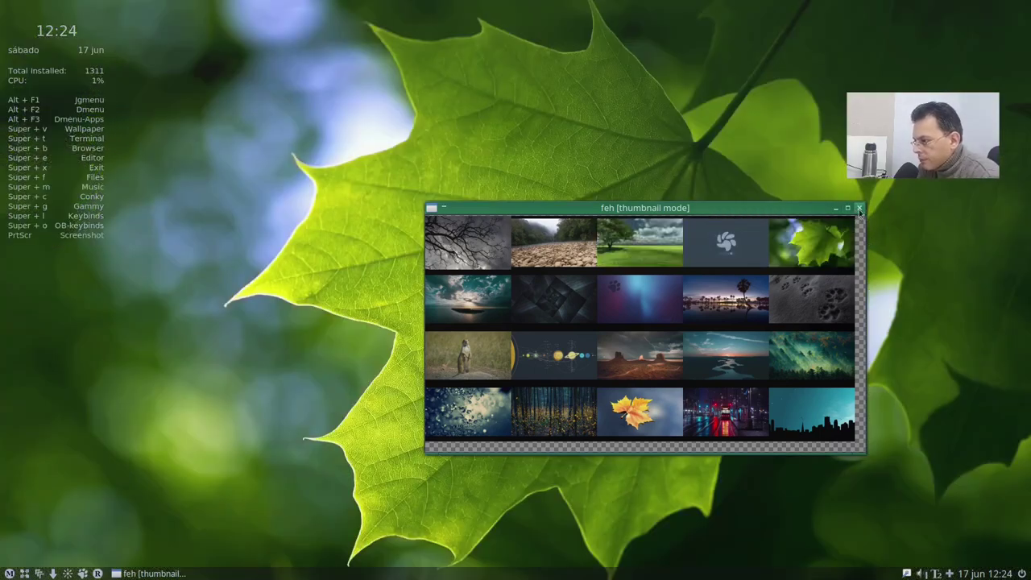
pyautogui.click(860, 208)
# Step: Review the window transparency levels in the quick theme settings and close the dialog without choosing one
pyautogui.click(82, 573)
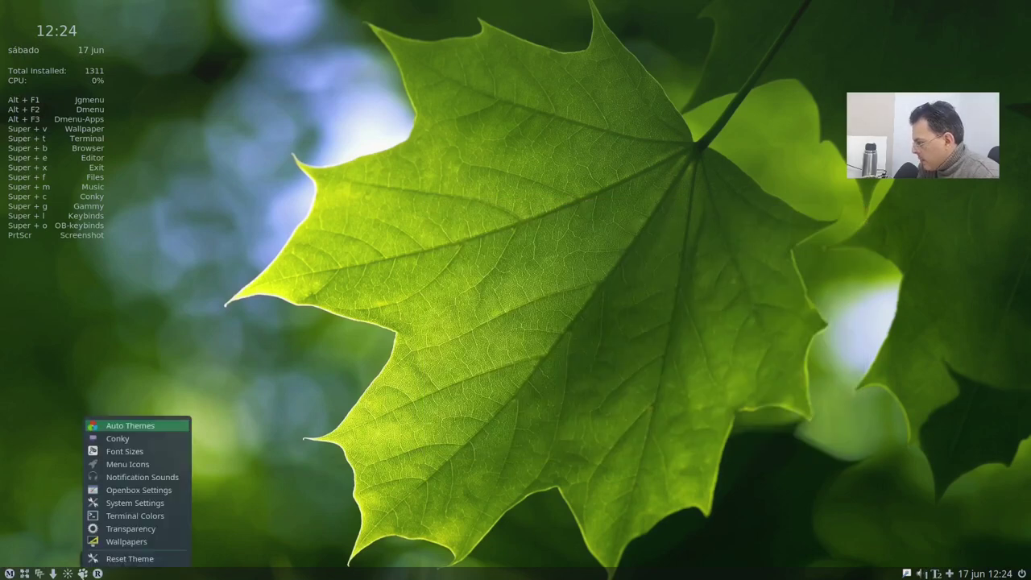
pyautogui.click(131, 528)
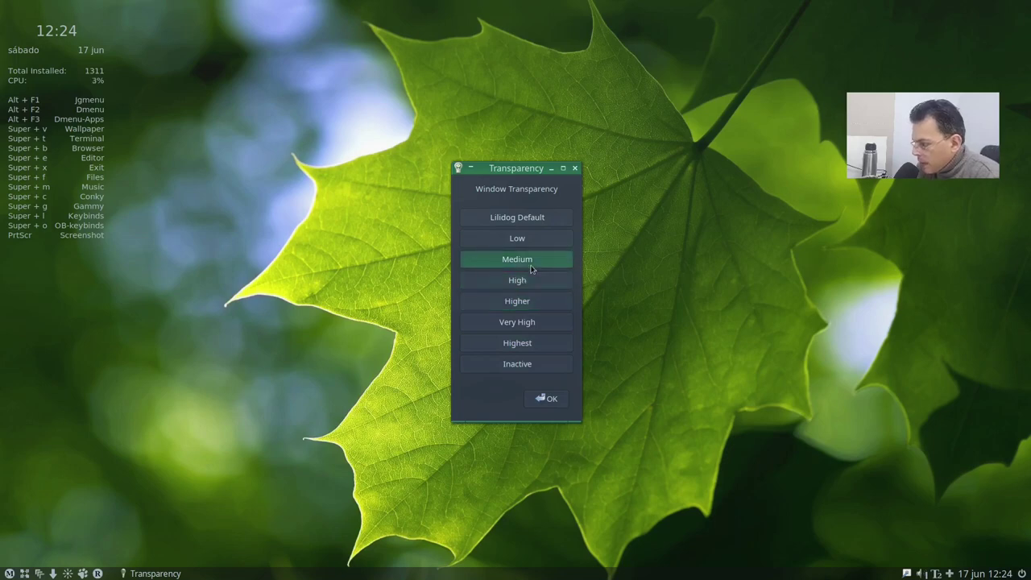
pyautogui.click(546, 398)
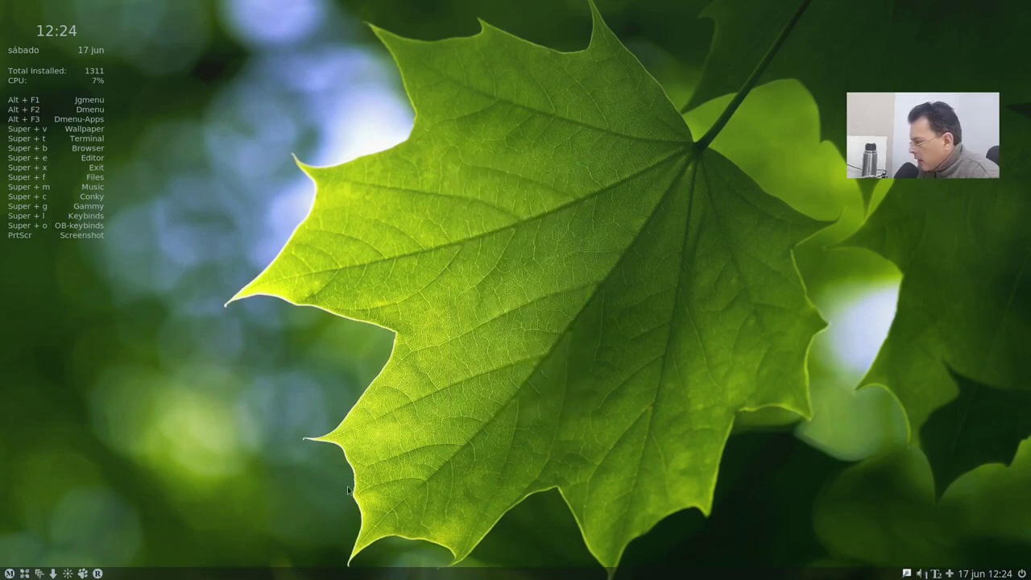
# Step: Turn on the Conky Clock, switch Full Info on and off again, and close the Conky selection
pyautogui.click(84, 573)
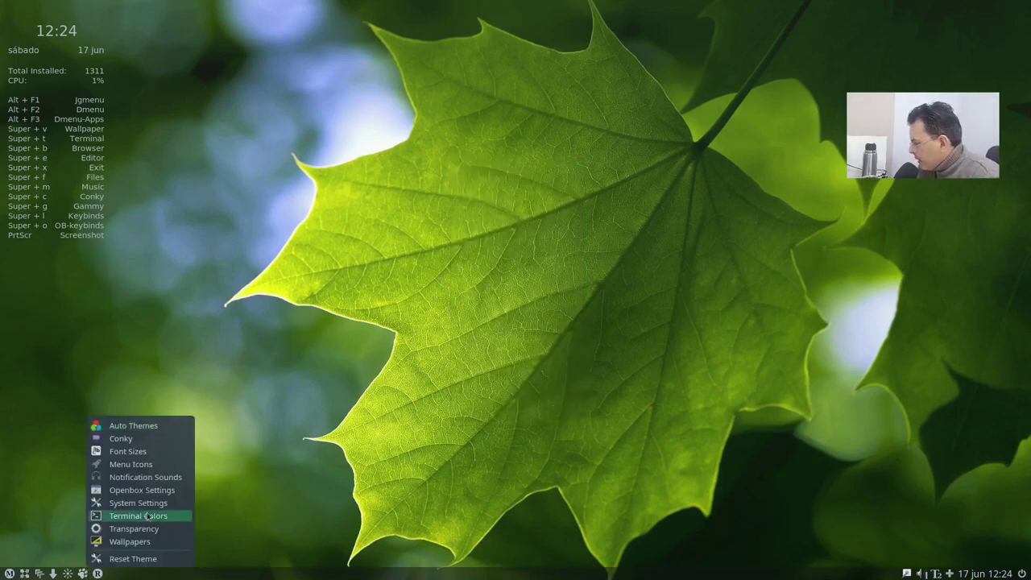
pyautogui.click(142, 438)
pyautogui.click(541, 187)
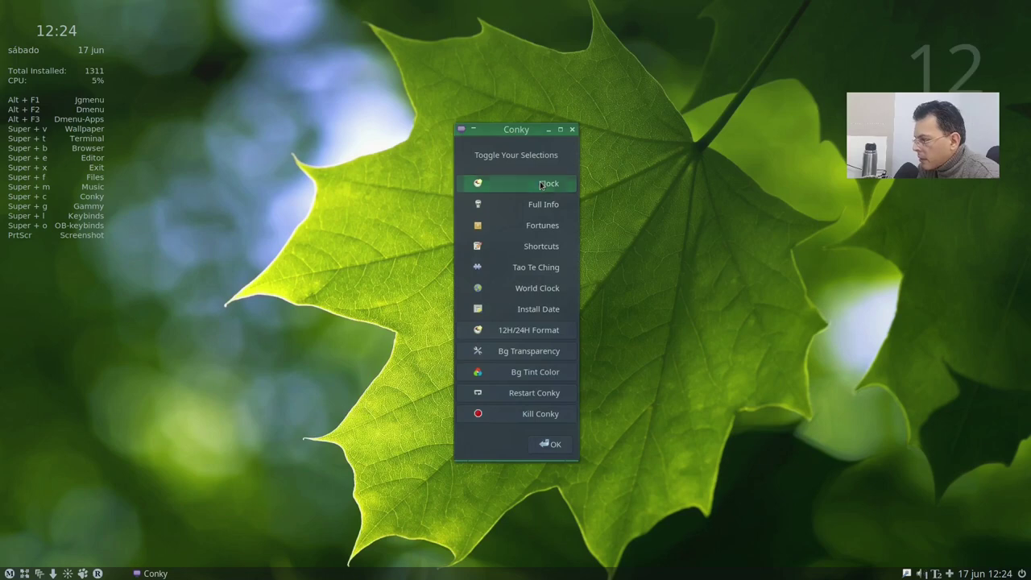
pyautogui.click(538, 211)
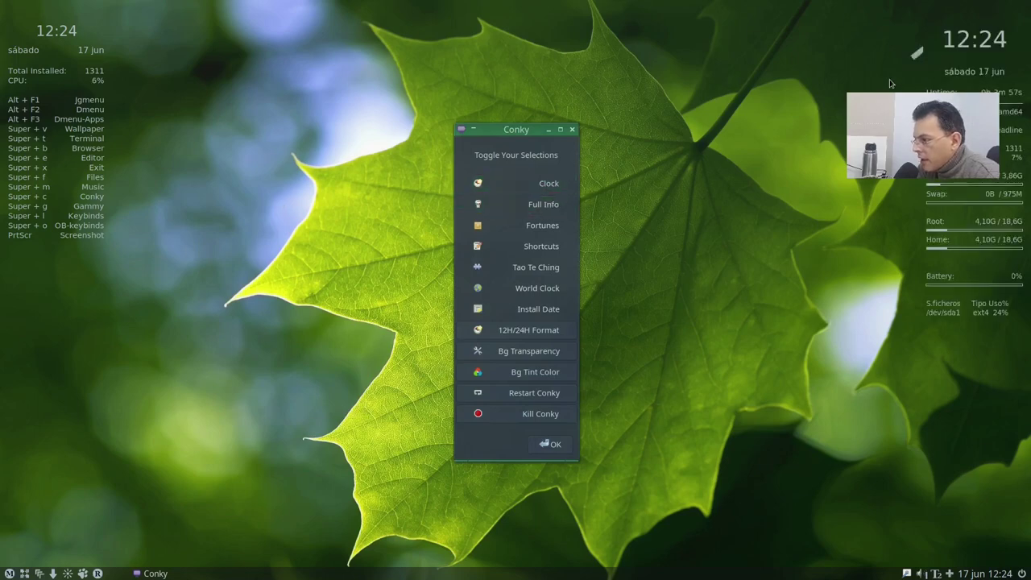
pyautogui.click(564, 205)
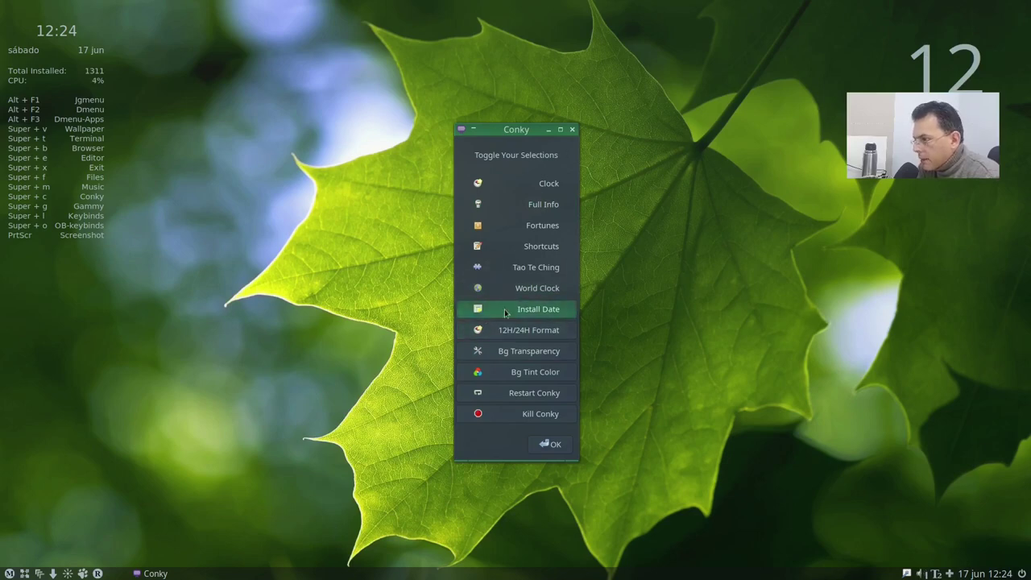
pyautogui.click(572, 129)
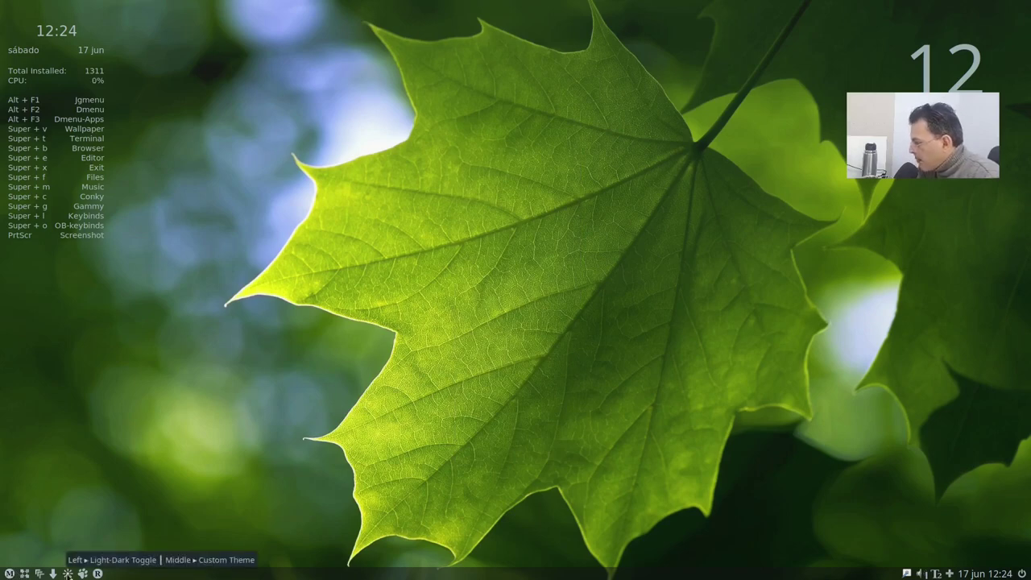
# Step: Open the home folder in Thunar, enlarge its window, and move it towards the desktop's upper-left area
pyautogui.rightClick(395, 224)
pyautogui.click(439, 274)
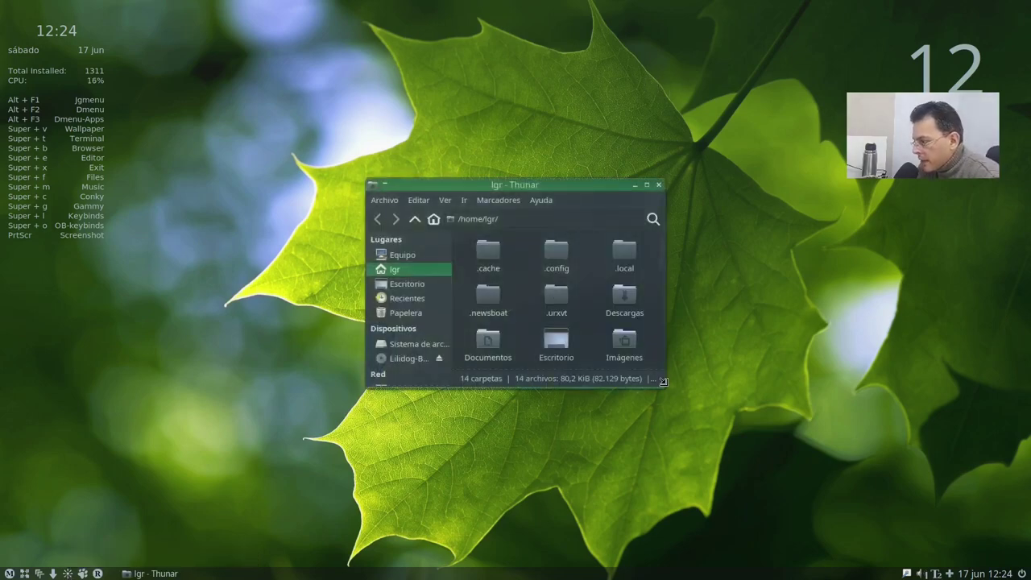
pyautogui.moveTo(663, 382); pyautogui.dragTo(854, 531)
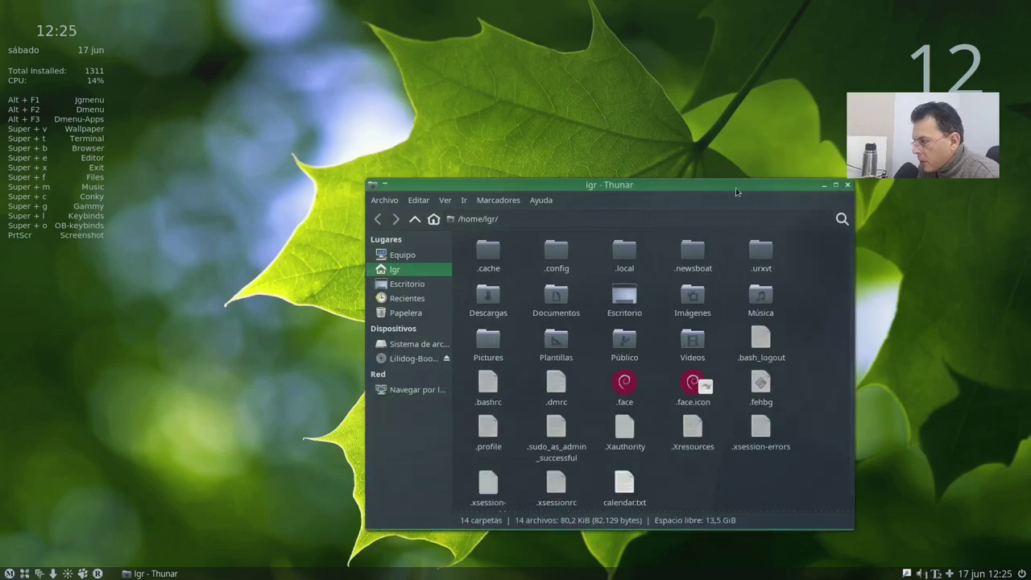
pyautogui.moveTo(736, 191); pyautogui.dragTo(456, 89)
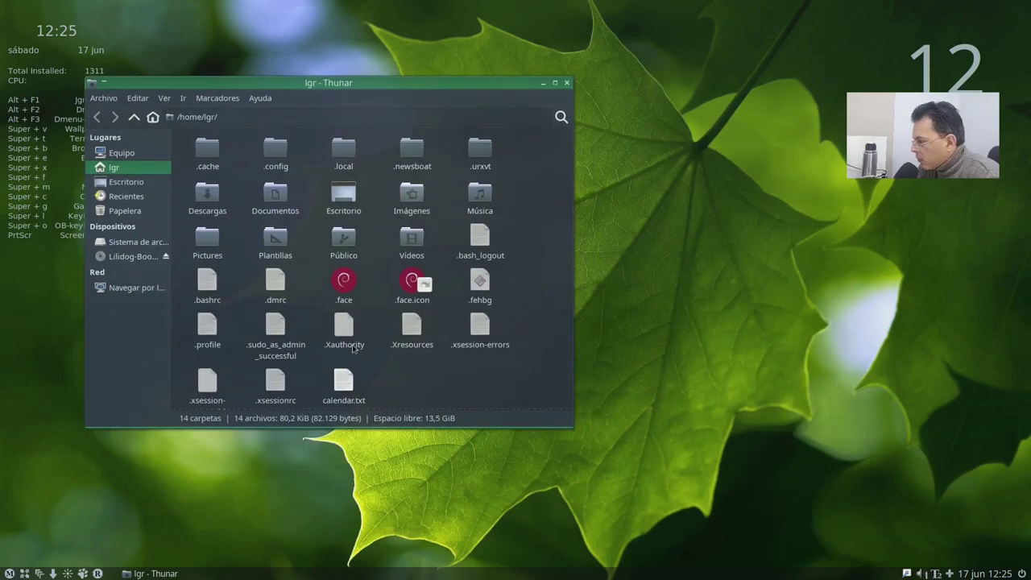
# Step: Toggle the desktop theme between light and dark several times, ending on the dark theme
pyautogui.click(67, 574)
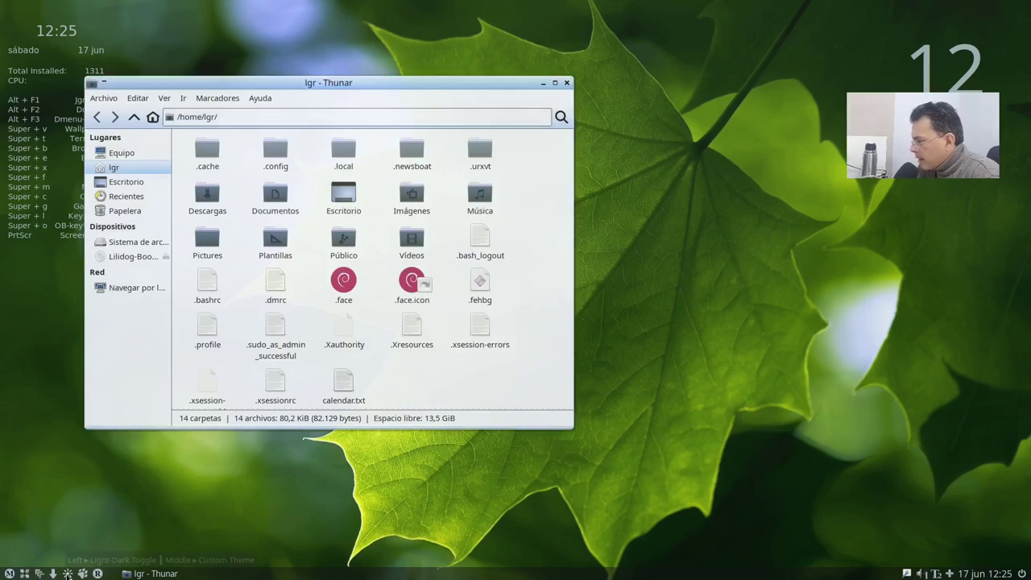
pyautogui.click(68, 574)
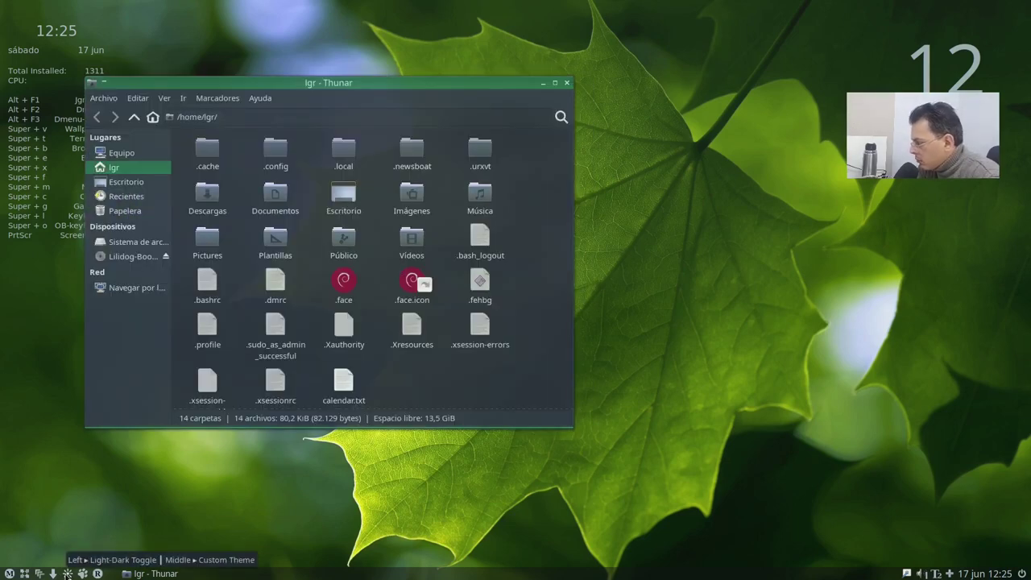
pyautogui.click(68, 574)
pyautogui.click(68, 574)
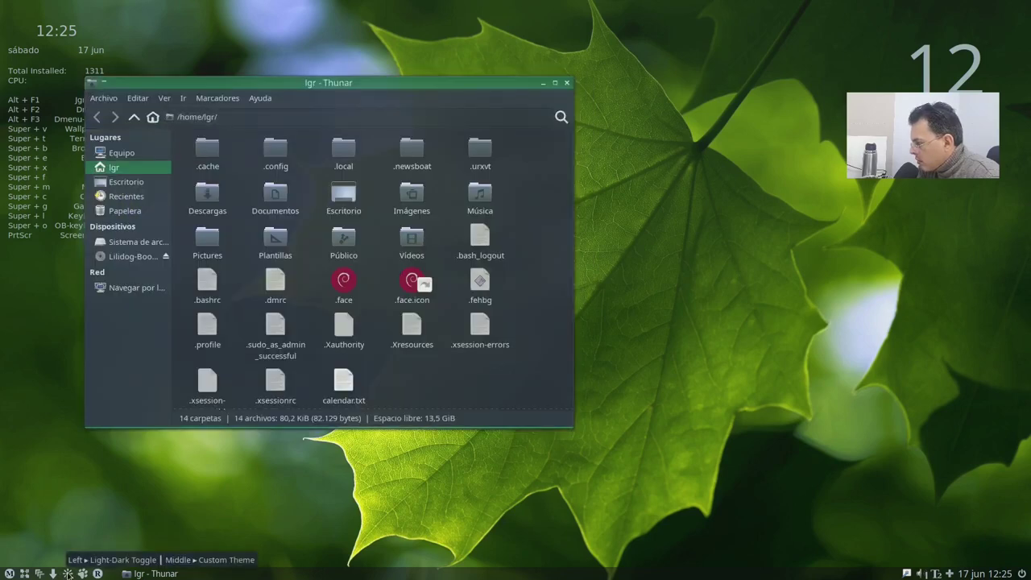
pyautogui.click(68, 574)
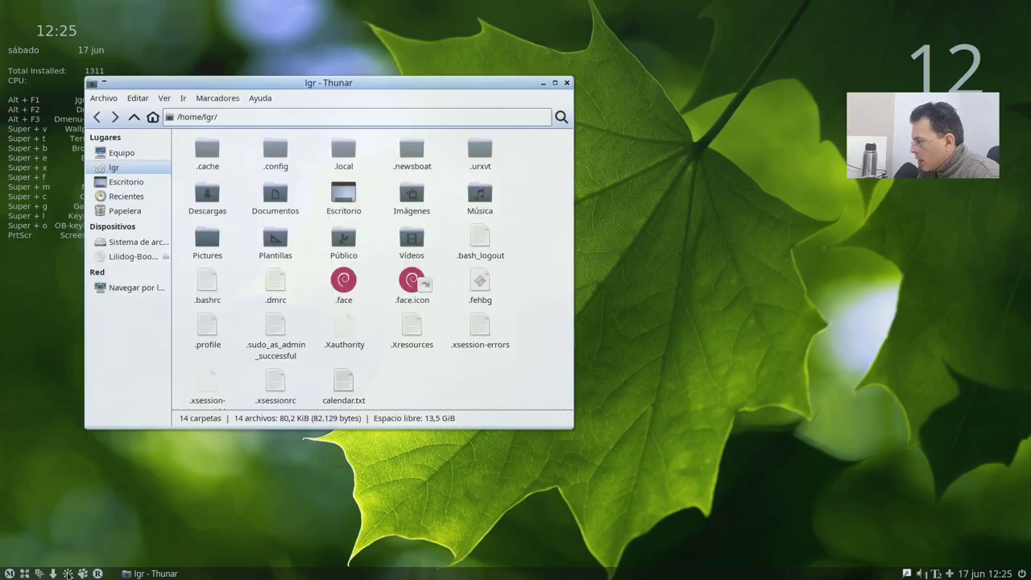
pyautogui.click(68, 573)
pyautogui.click(68, 574)
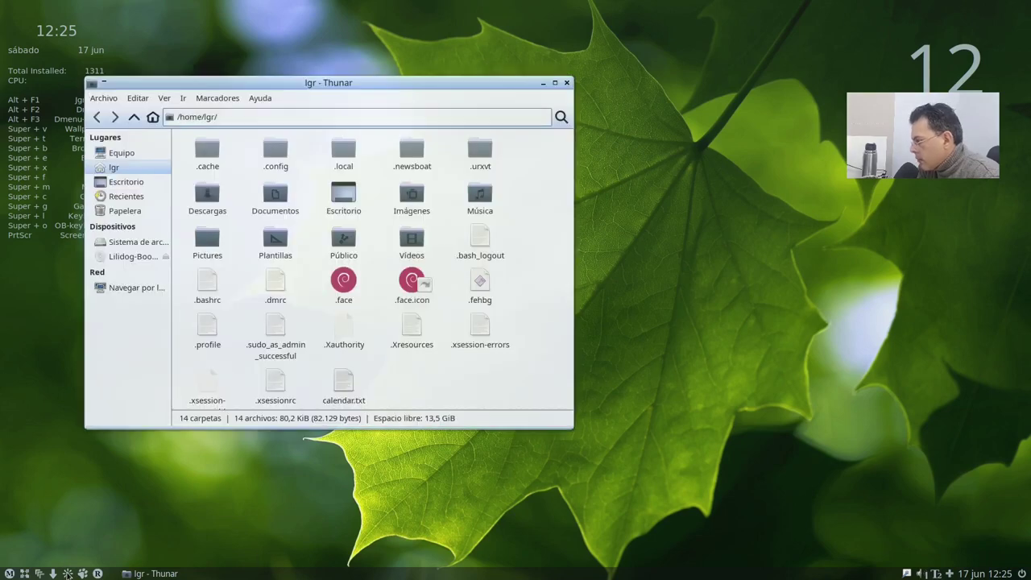
pyautogui.click(68, 574)
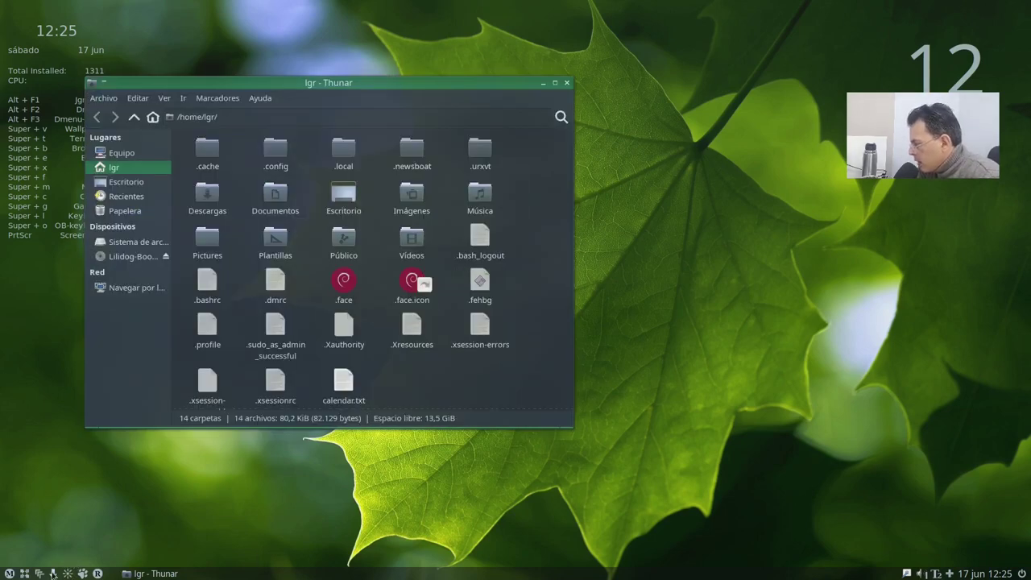
# Step: Tile the Thunar window into the desktop's upper-left corner at a reduced size
pyautogui.click(52, 573)
pyautogui.click(52, 573)
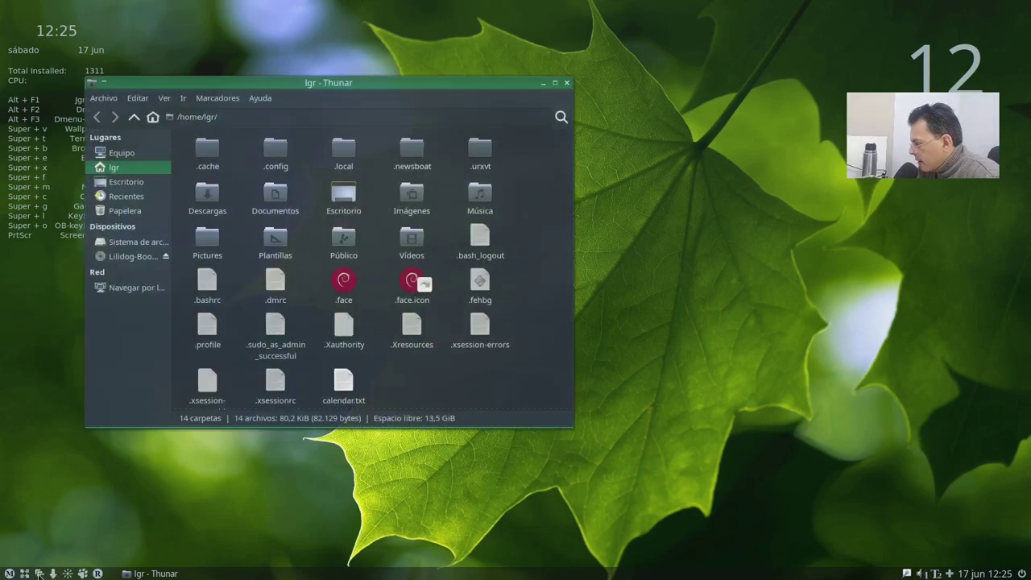
pyautogui.click(39, 573)
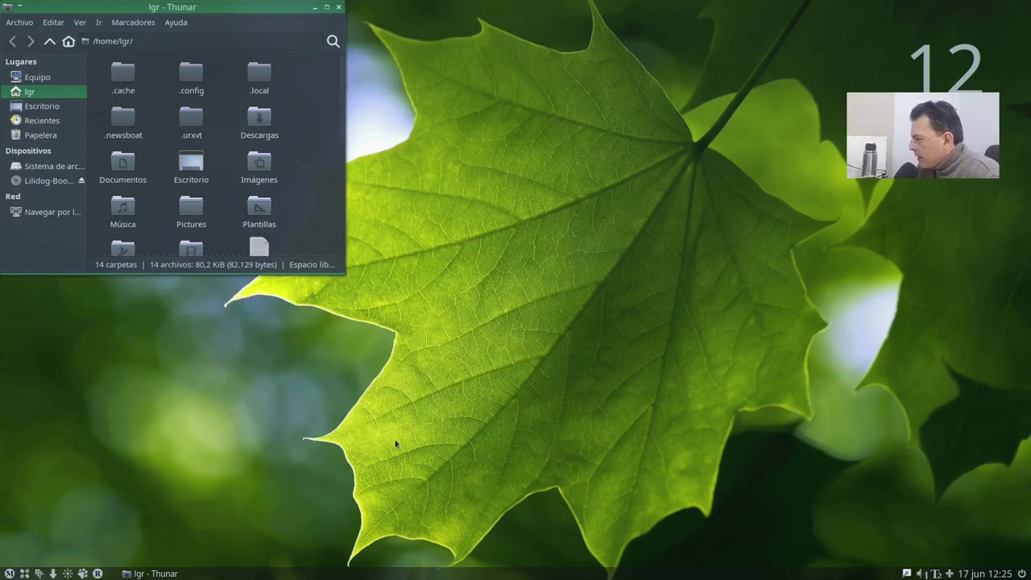
# Step: Open a terminal window from the desktop beside the Thunar window
pyautogui.rightClick(414, 361)
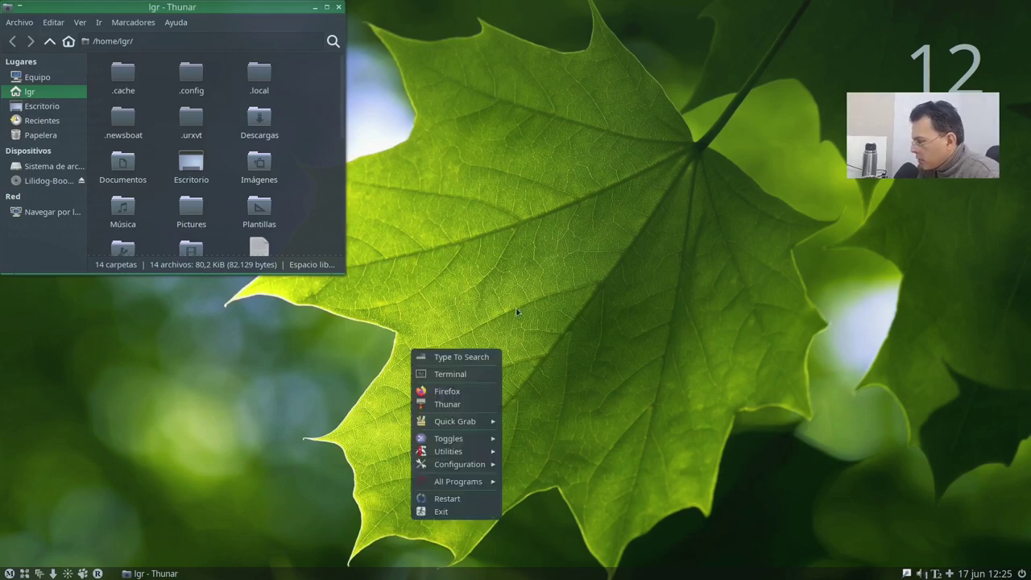
pyautogui.click(484, 375)
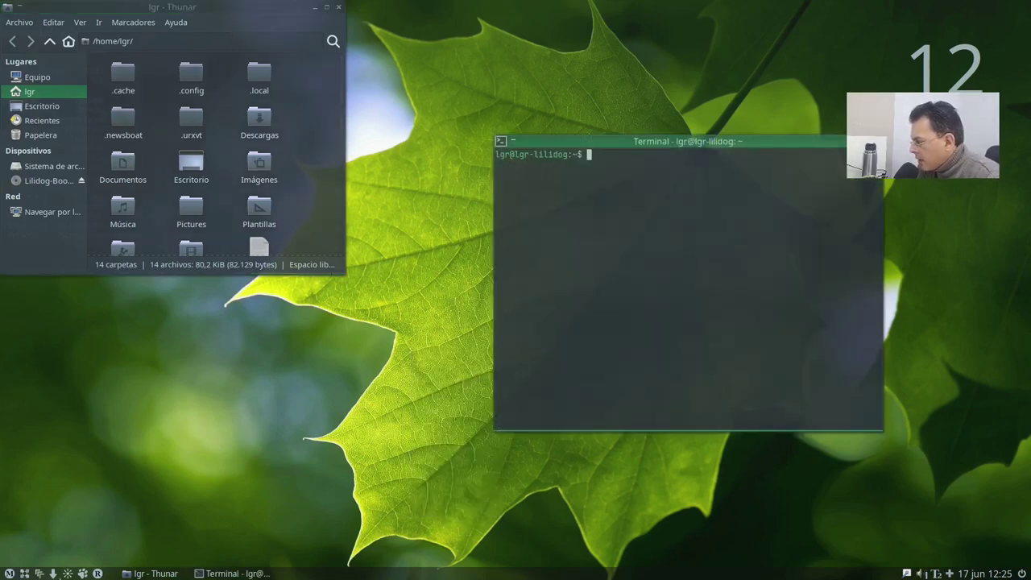
# Step: Cascade the open windows, then launch Firefox and cascade it together with the Thunar and Terminal windows
pyautogui.click(40, 574)
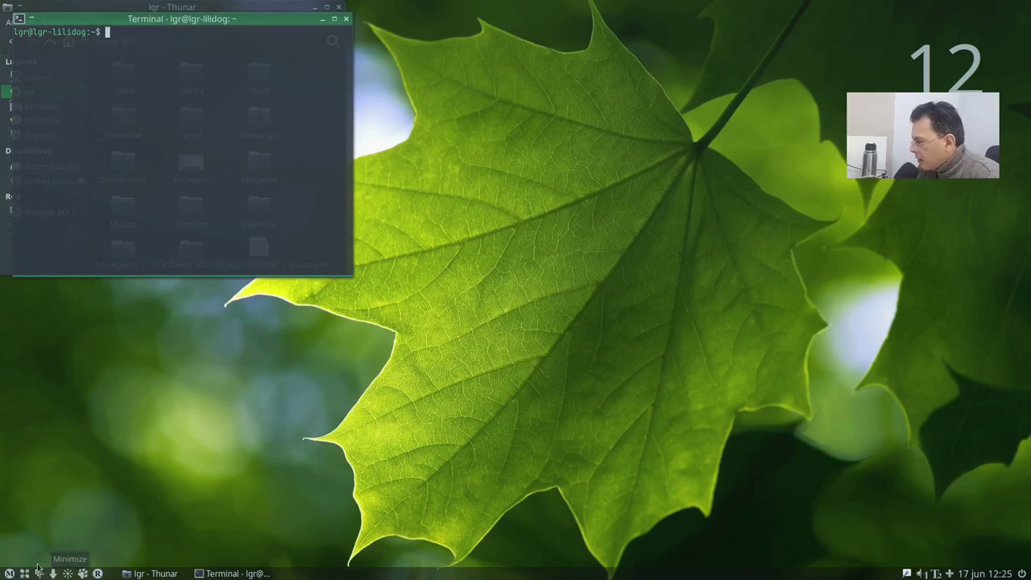
pyautogui.rightClick(230, 290)
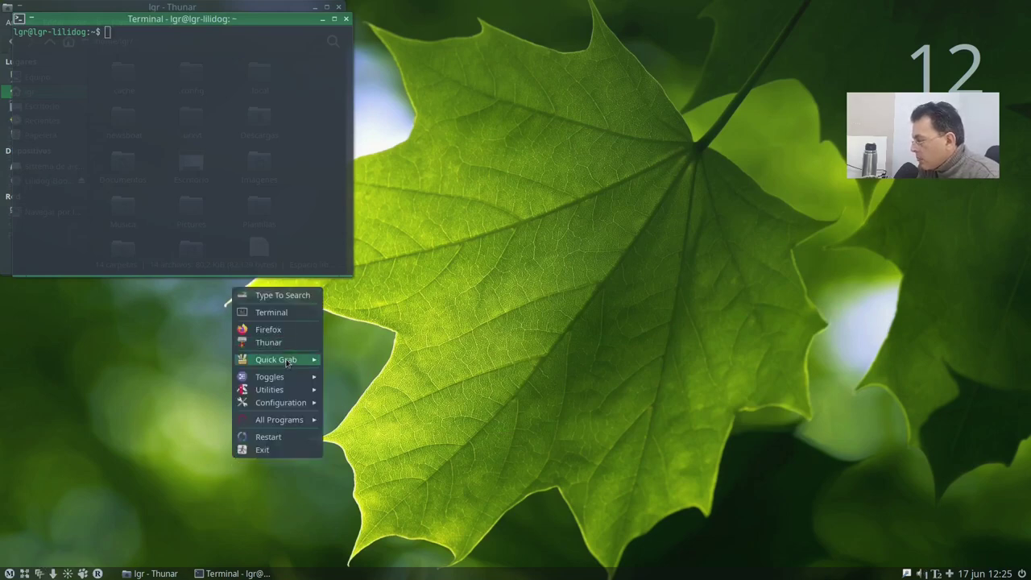
pyautogui.click(268, 329)
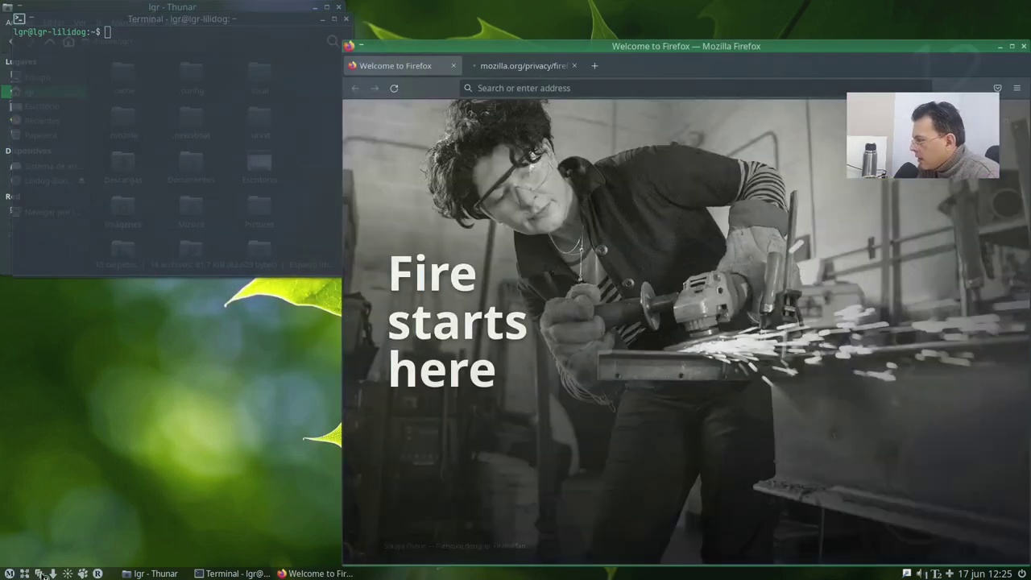
pyautogui.click(38, 573)
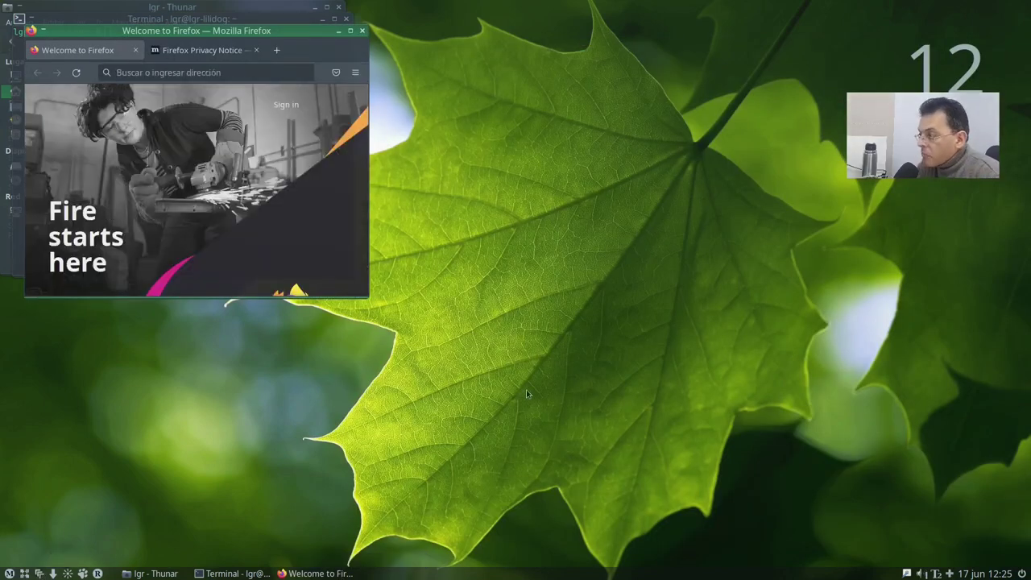
# Step: Cycle through the virtual desktops and return to the one holding the cascaded windows
pyautogui.scroll(1, 322, 347)
pyautogui.scroll(-1, 261, 321)
pyautogui.scroll(2, 261, 320)
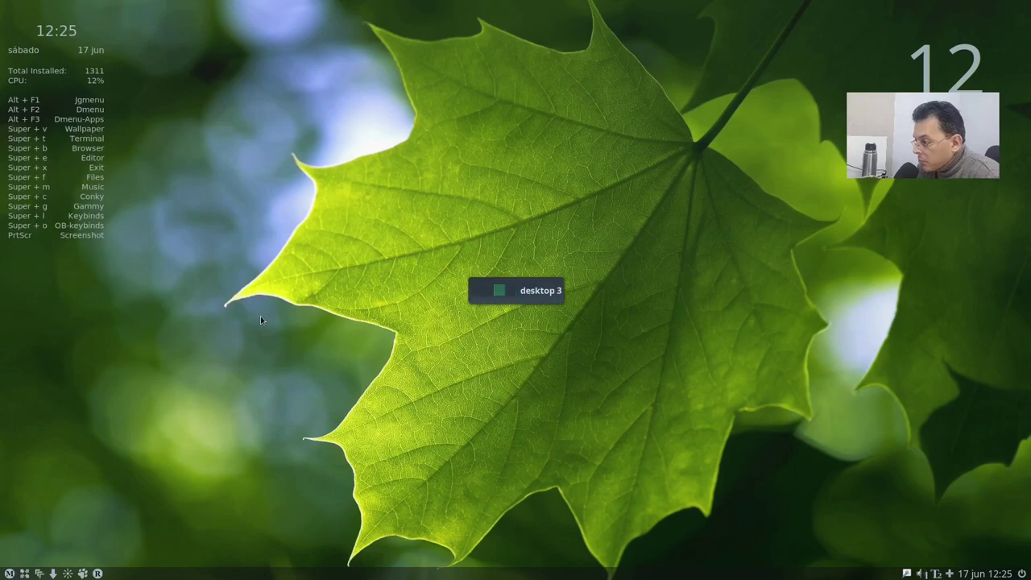
pyautogui.scroll(2, 260, 320)
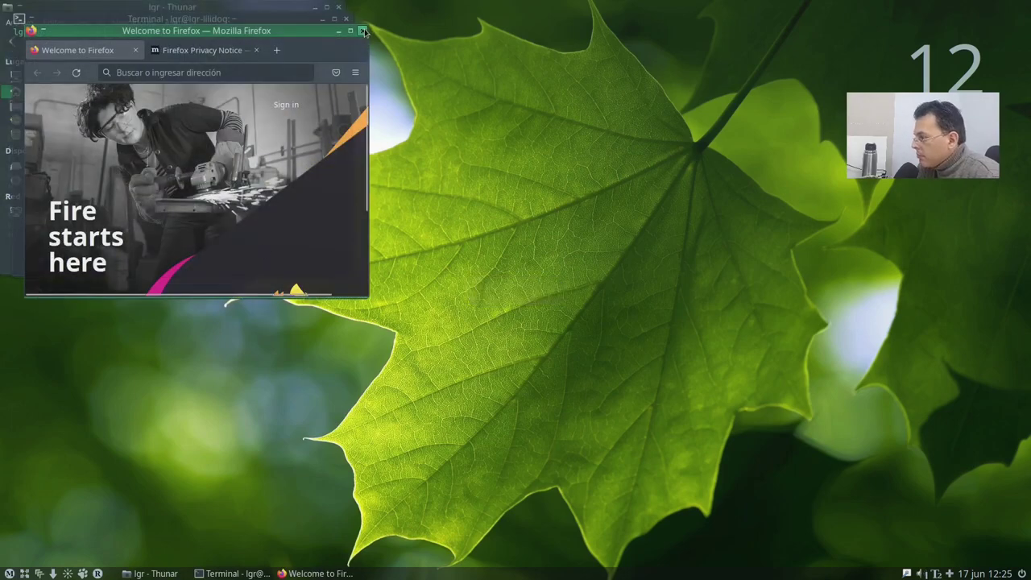
# Step: Close the Firefox, Terminal and Thunar windows, moving the terminal aside before closing it
pyautogui.click(364, 30)
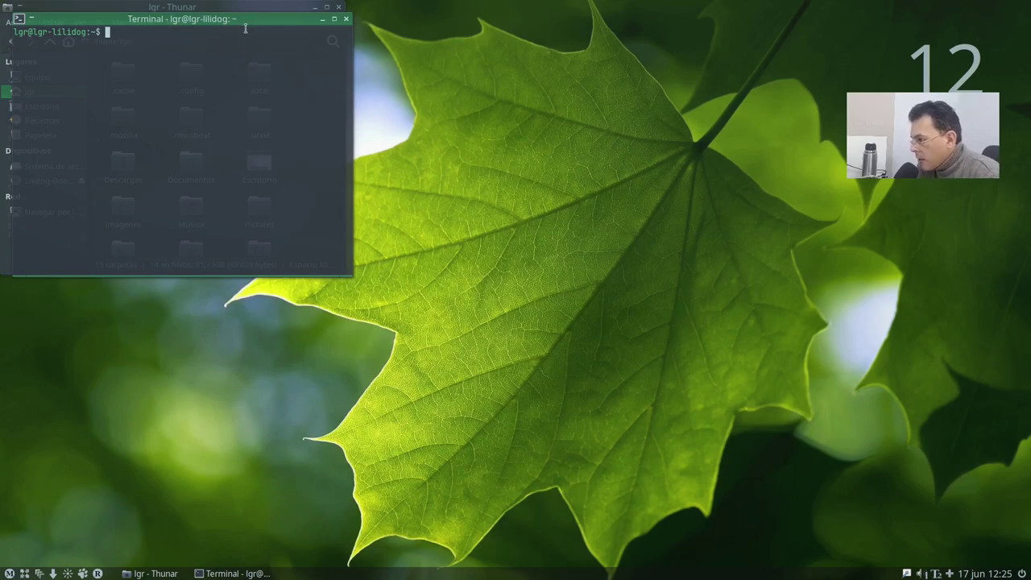
pyautogui.moveTo(208, 18); pyautogui.dragTo(530, 56)
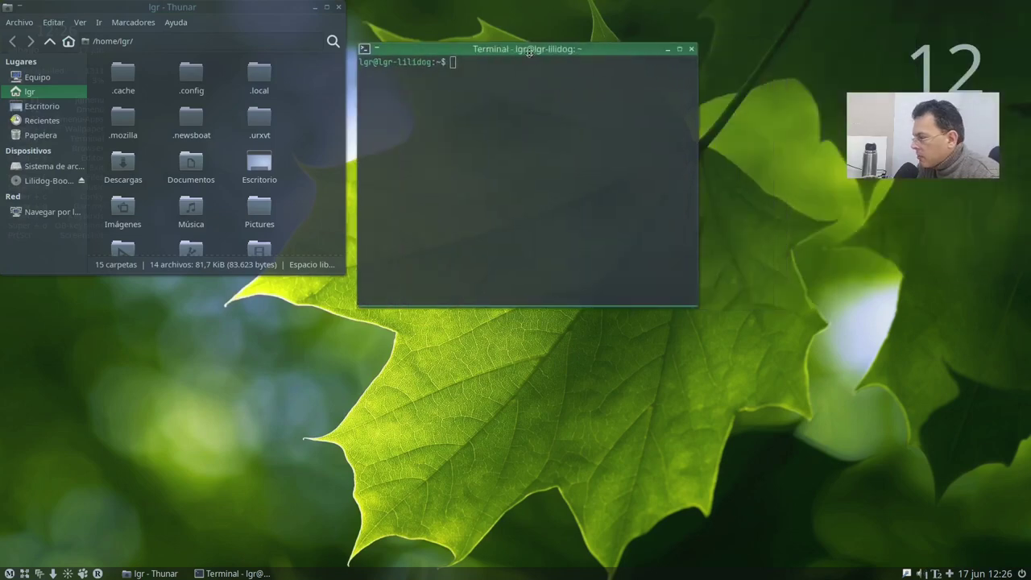
pyautogui.click(691, 49)
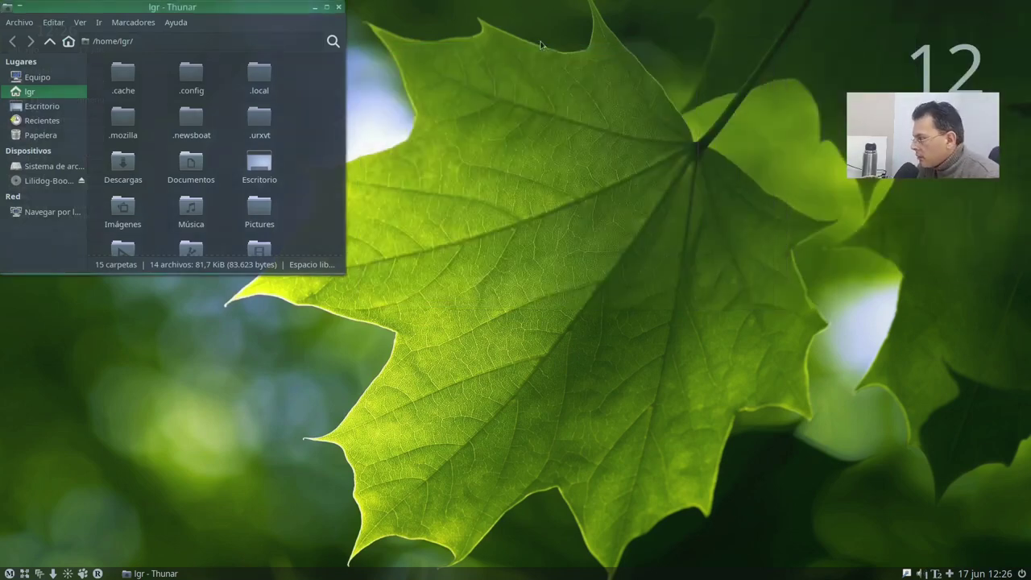
pyautogui.click(340, 8)
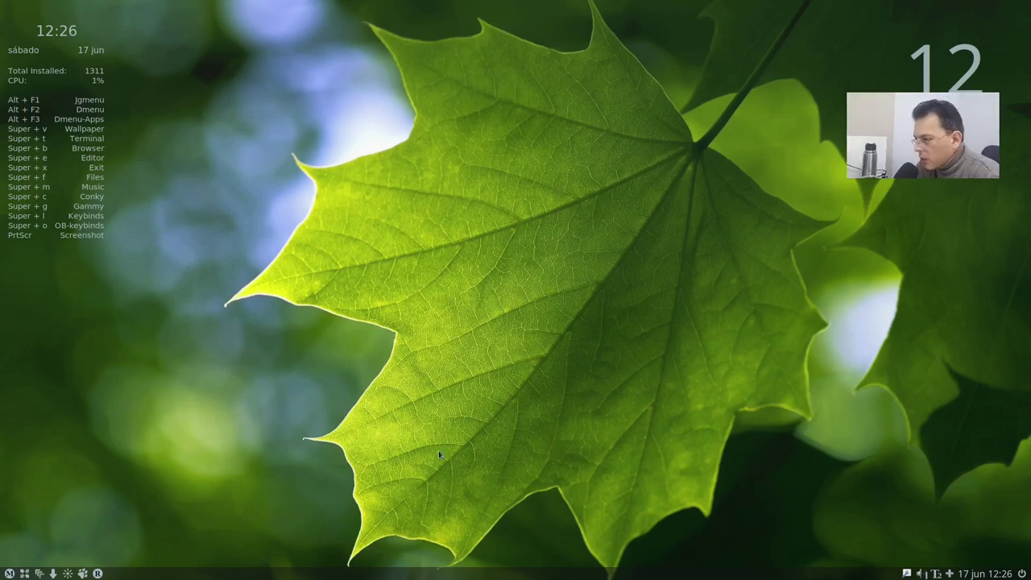
# Step: Toggle the hot corners, test the desktop's upper-left corner to open Thunar, and close its window
pyautogui.click(24, 574)
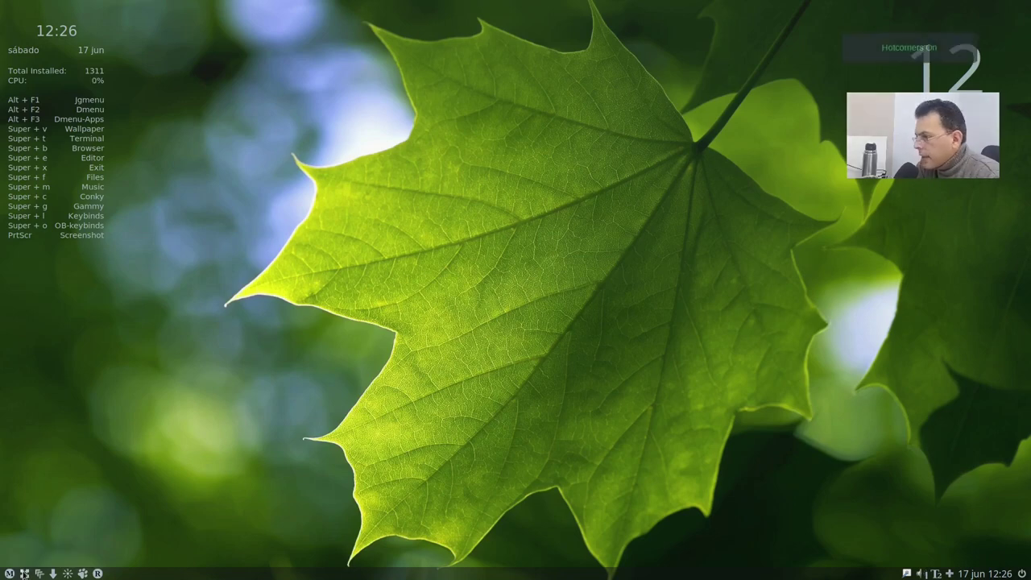
pyautogui.click(25, 574)
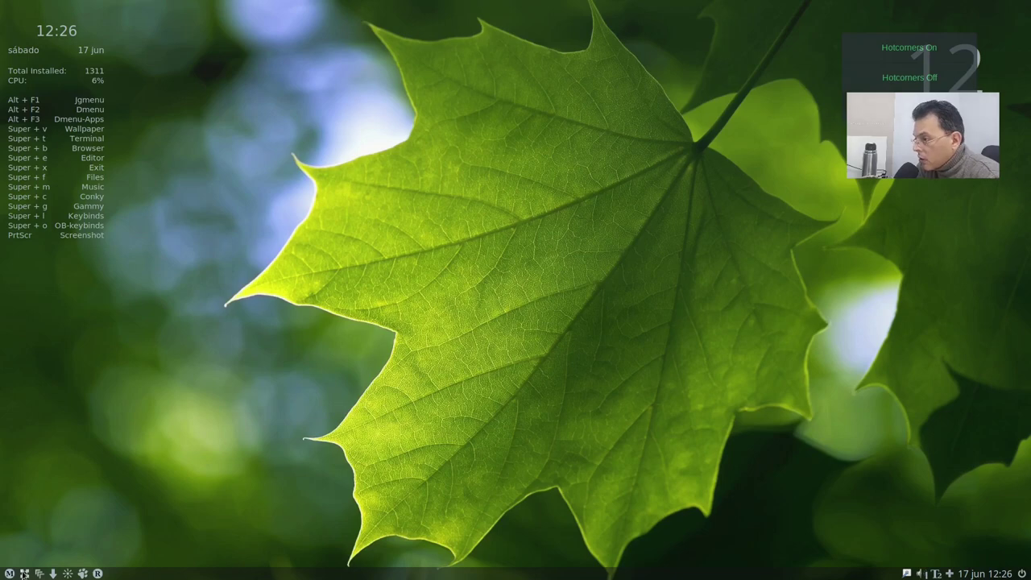
pyautogui.moveTo(3, 4)
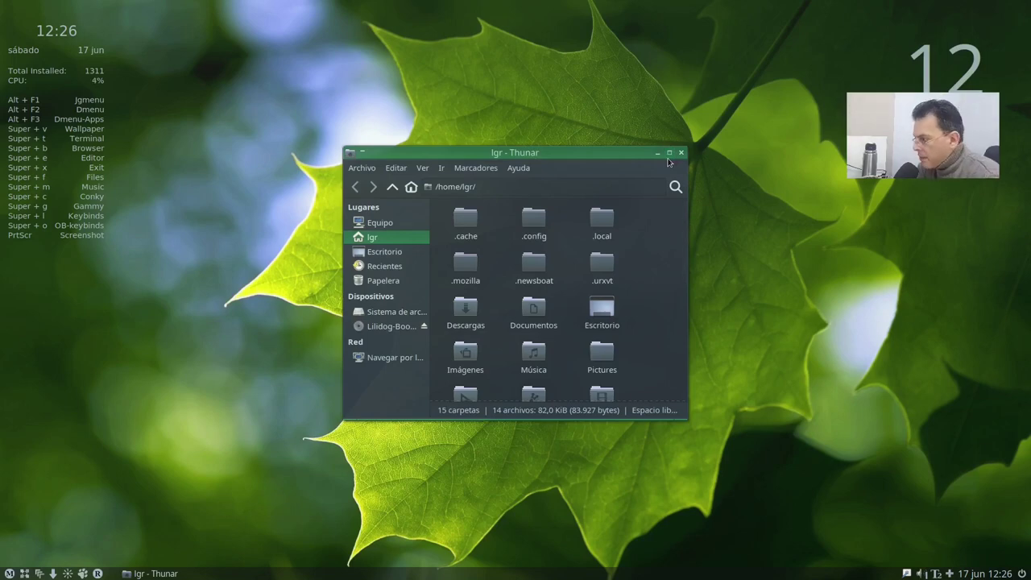
pyautogui.click(681, 153)
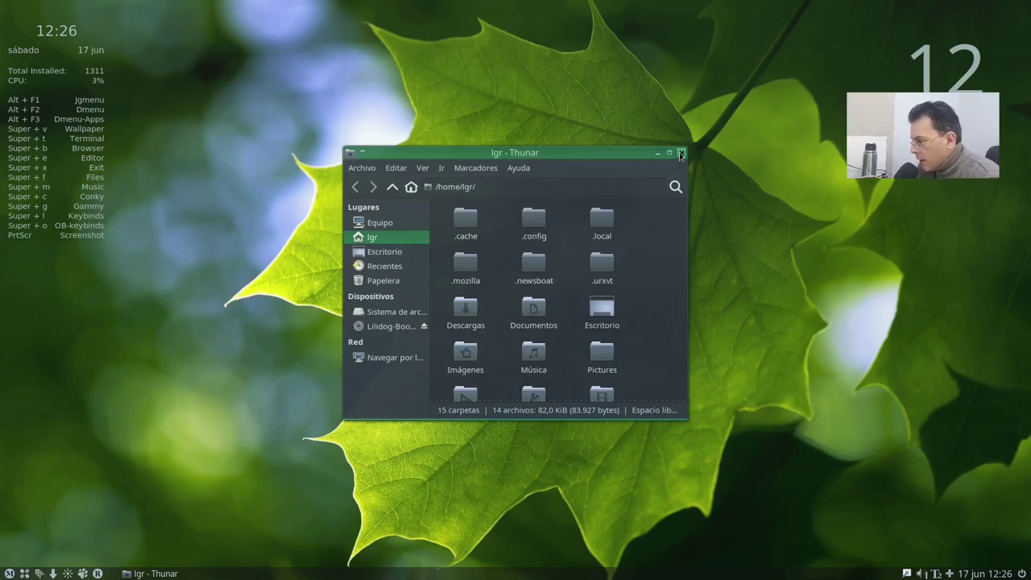
pyautogui.click(9, 573)
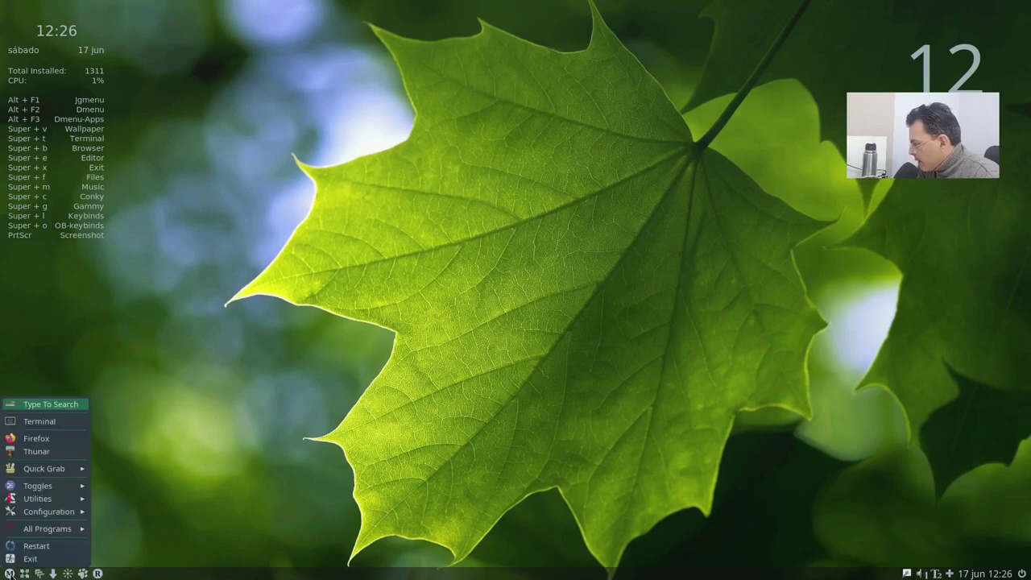
pyautogui.click(10, 572)
pyautogui.click(9, 573)
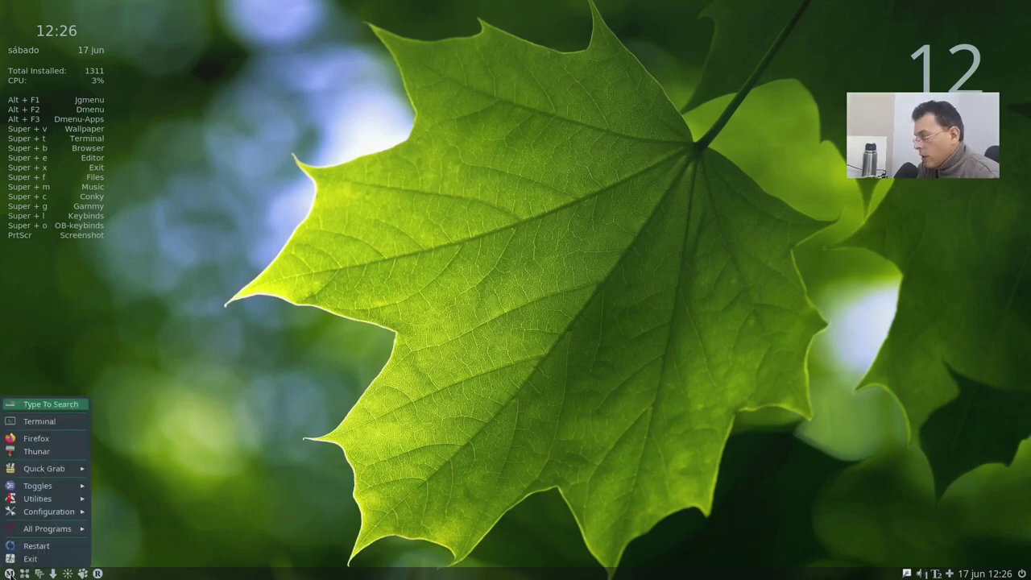
pyautogui.click(6, 573)
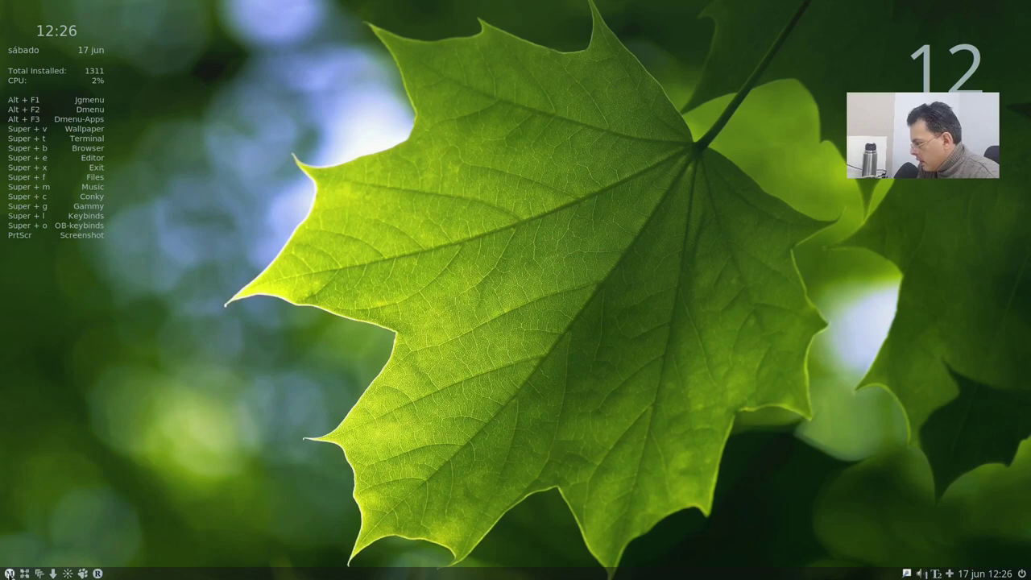
# Step: Open the Icon Menu, enlarge its window to browse the installed applications, and close it
pyautogui.rightClick(10, 573)
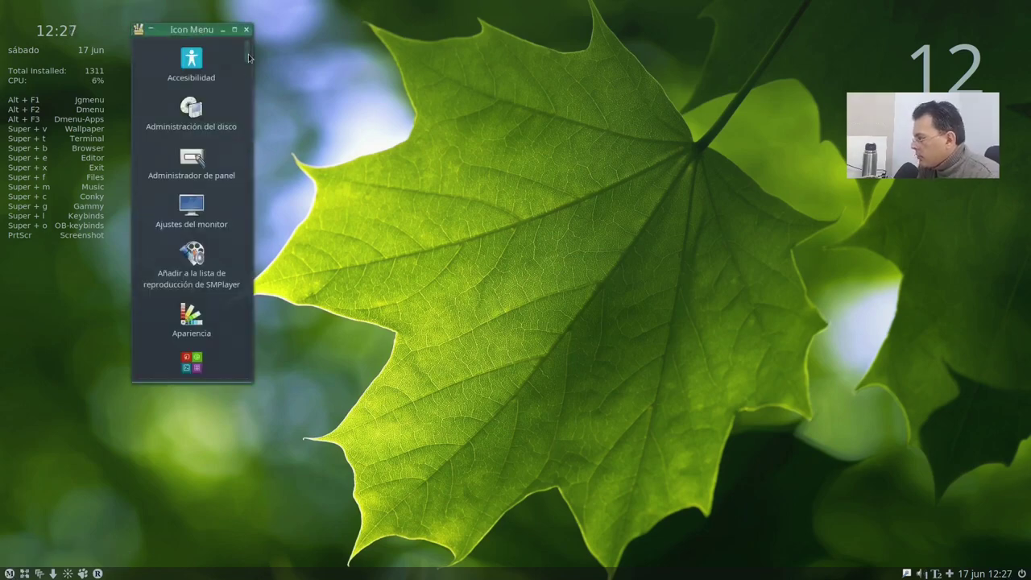
pyautogui.scroll(-5, 242, 48)
pyautogui.scroll(5, 238, 120)
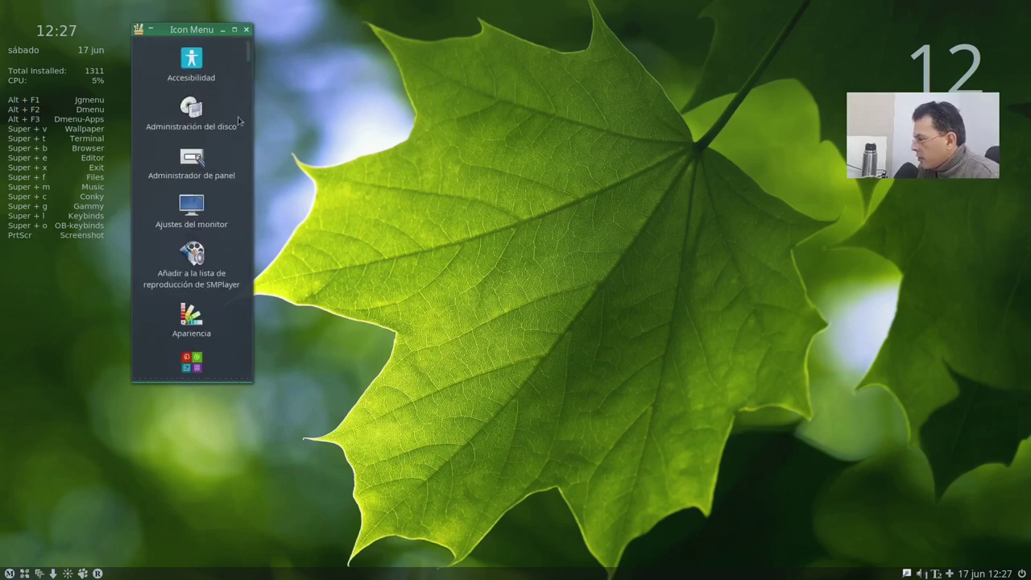
pyautogui.moveTo(248, 379); pyautogui.dragTo(908, 522)
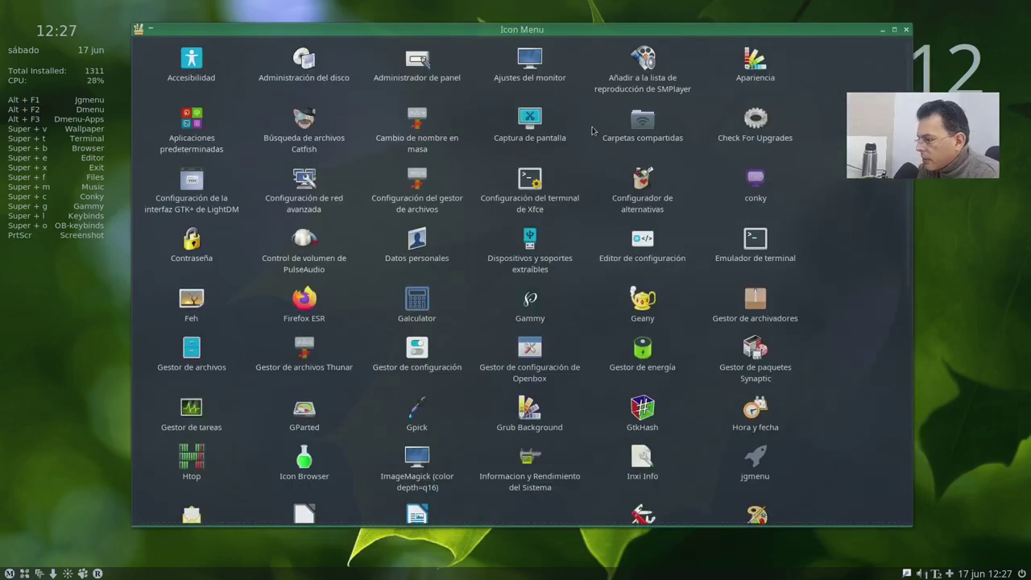
pyautogui.scroll(-3, 395, 314)
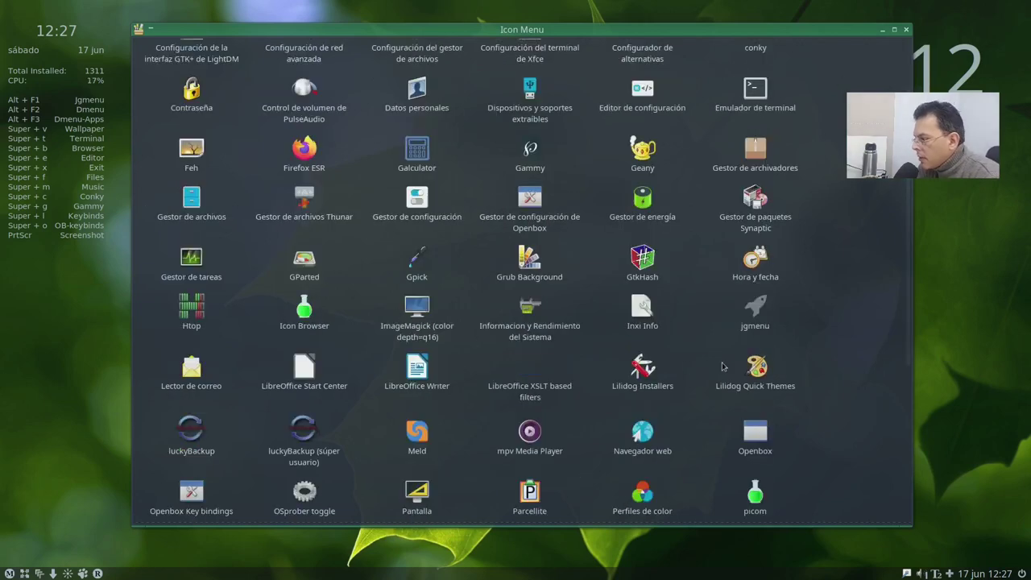
pyautogui.scroll(3, 707, 342)
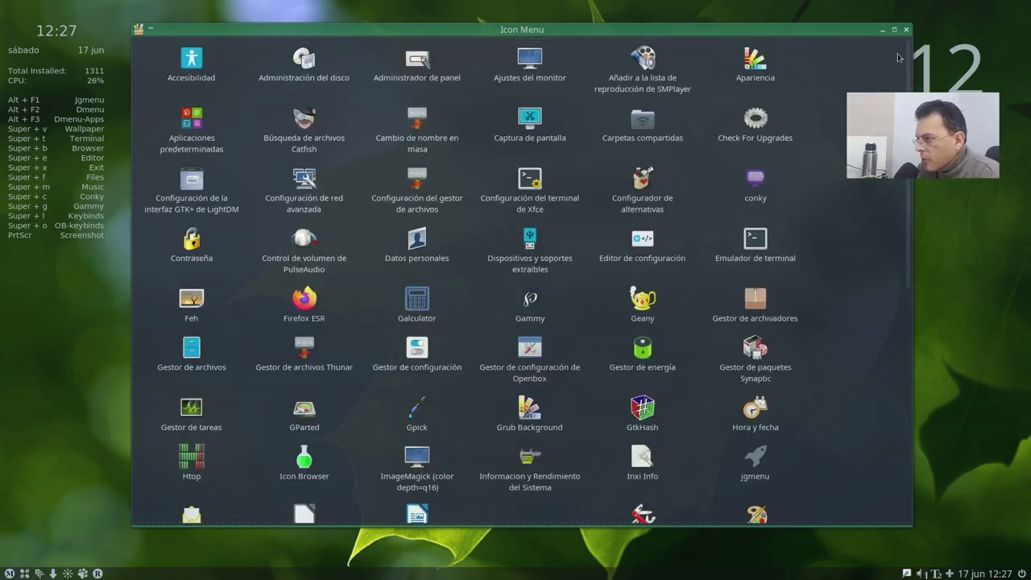
pyautogui.click(906, 29)
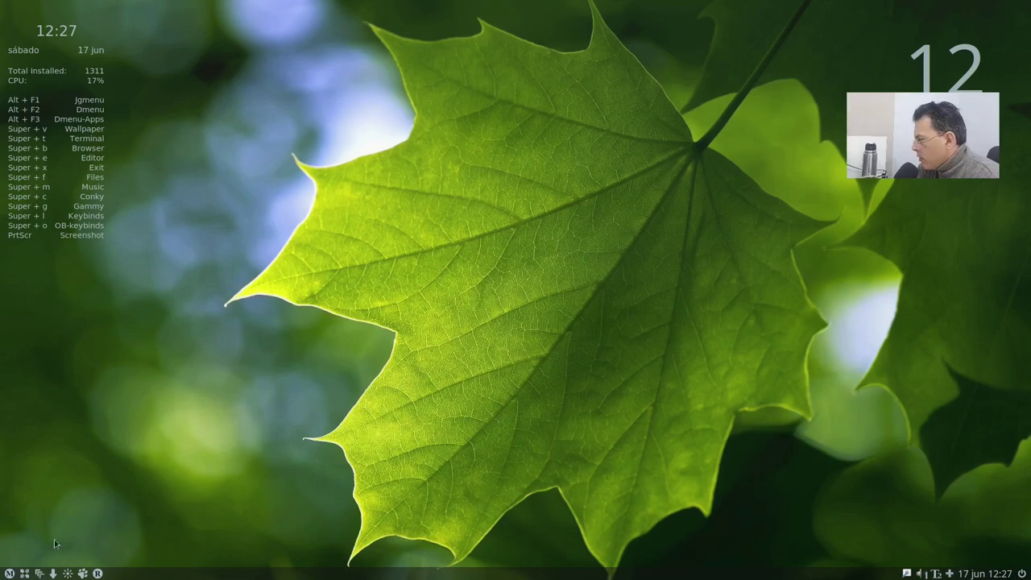
pyautogui.click(10, 573)
pyautogui.click(10, 572)
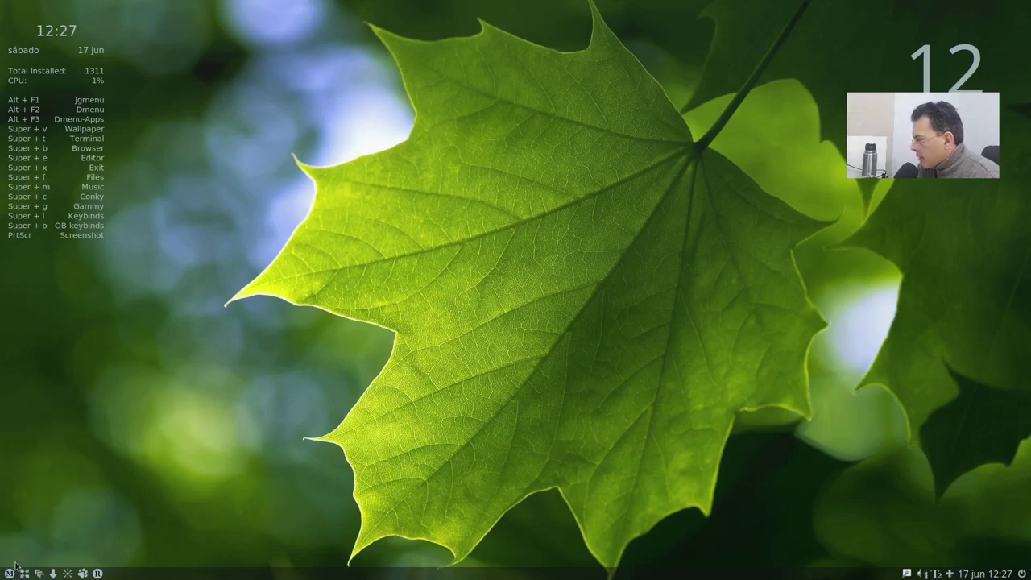
pyautogui.click(10, 572)
pyautogui.moveTo(53, 474)
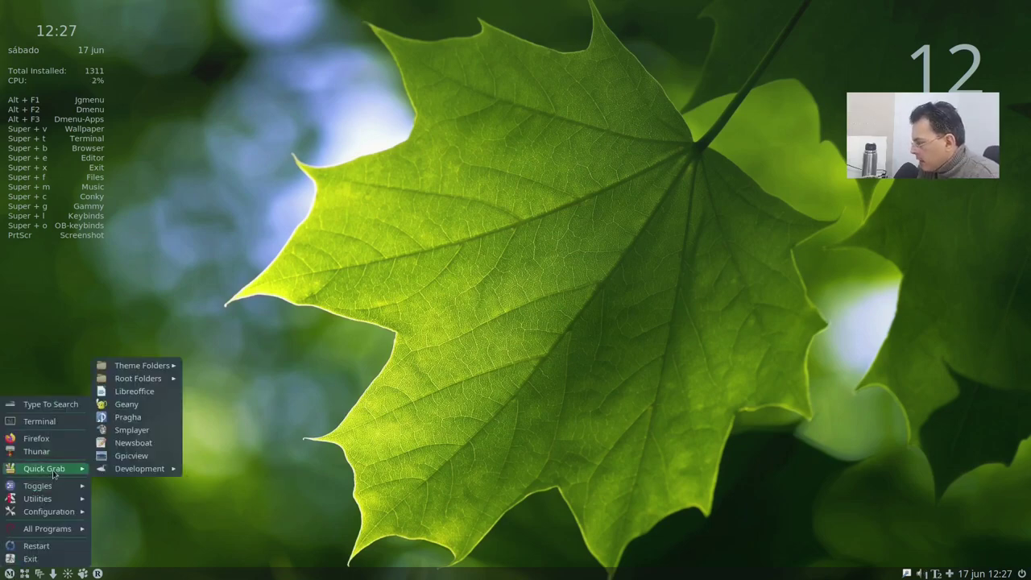
pyautogui.moveTo(57, 533)
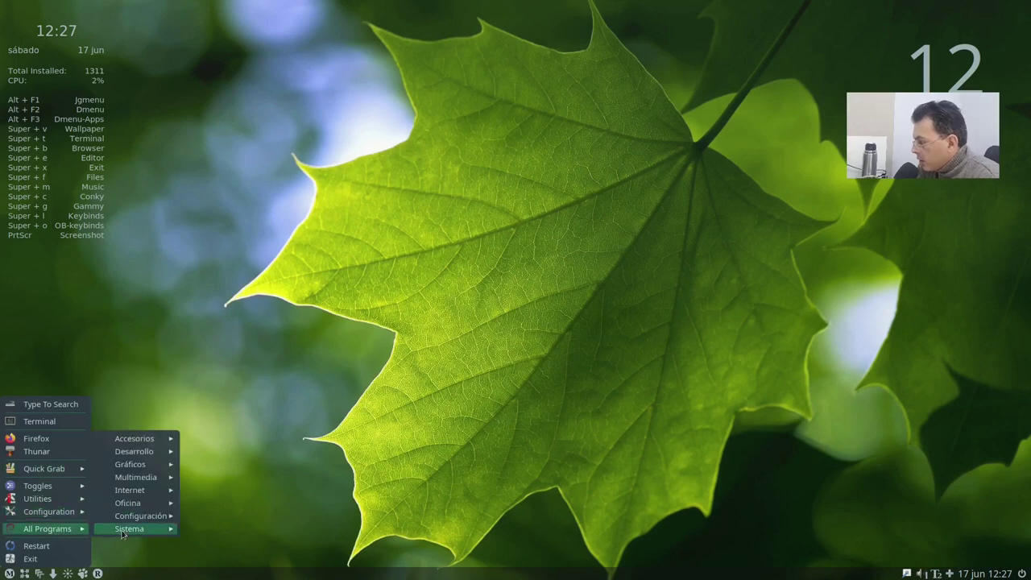
pyautogui.click(100, 306)
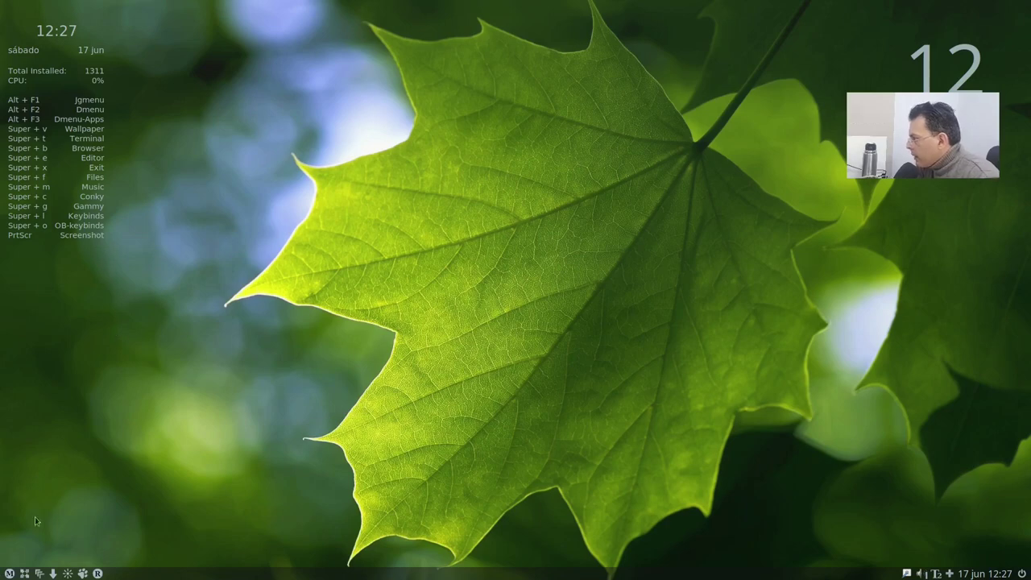
# Step: Open a terminal from the desktop, run htop to check memory and CPU usage, and quit htop
pyautogui.rightClick(286, 261)
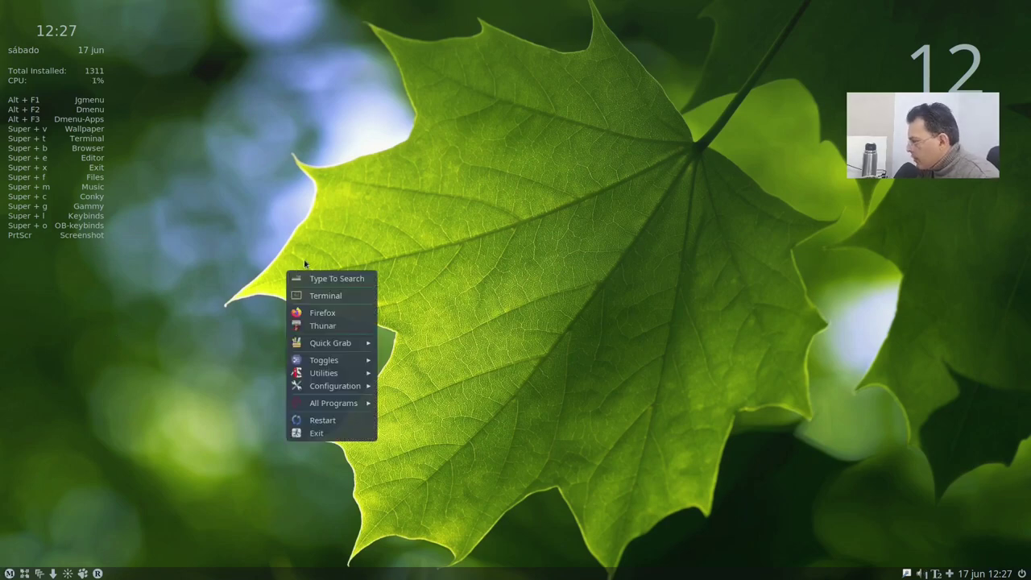
pyautogui.click(340, 298)
pyautogui.write('htop')
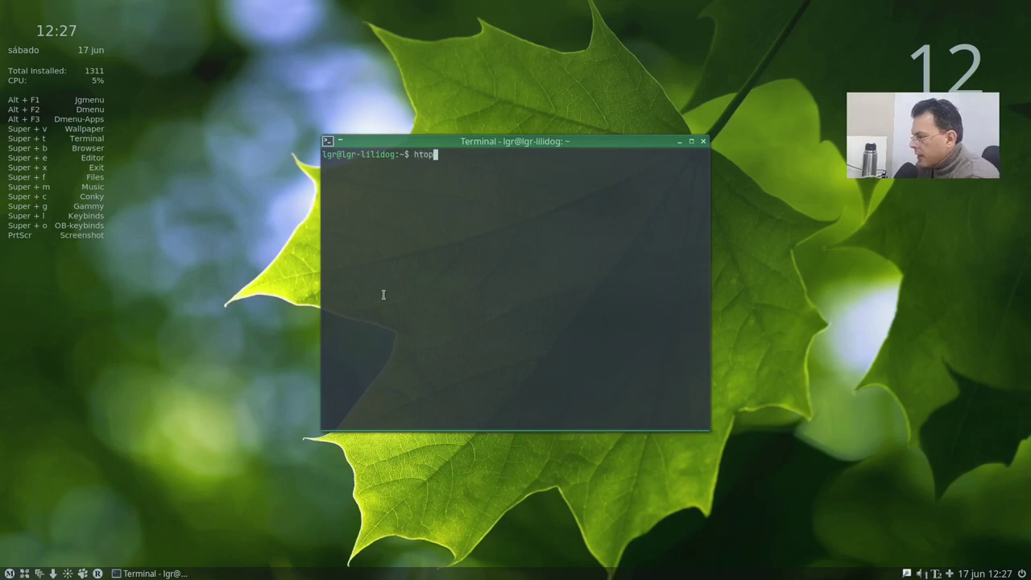
pyautogui.press('Return')
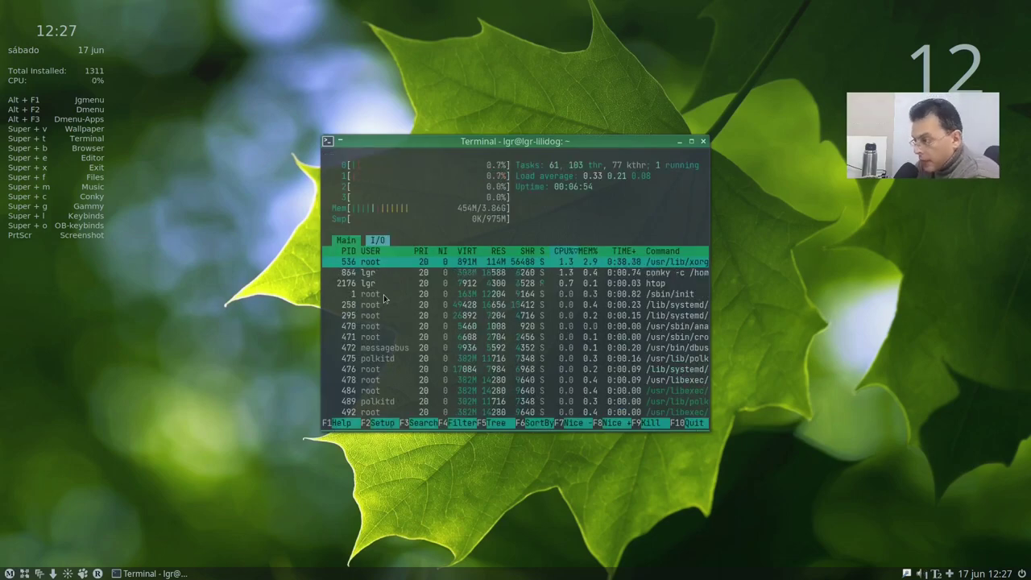
pyautogui.click(384, 295)
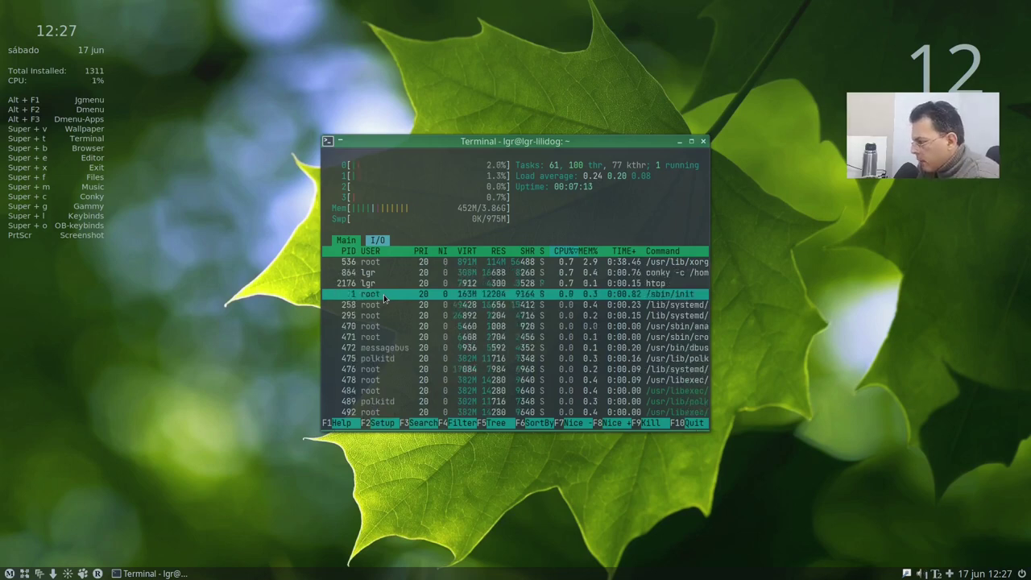
pyautogui.write('q')
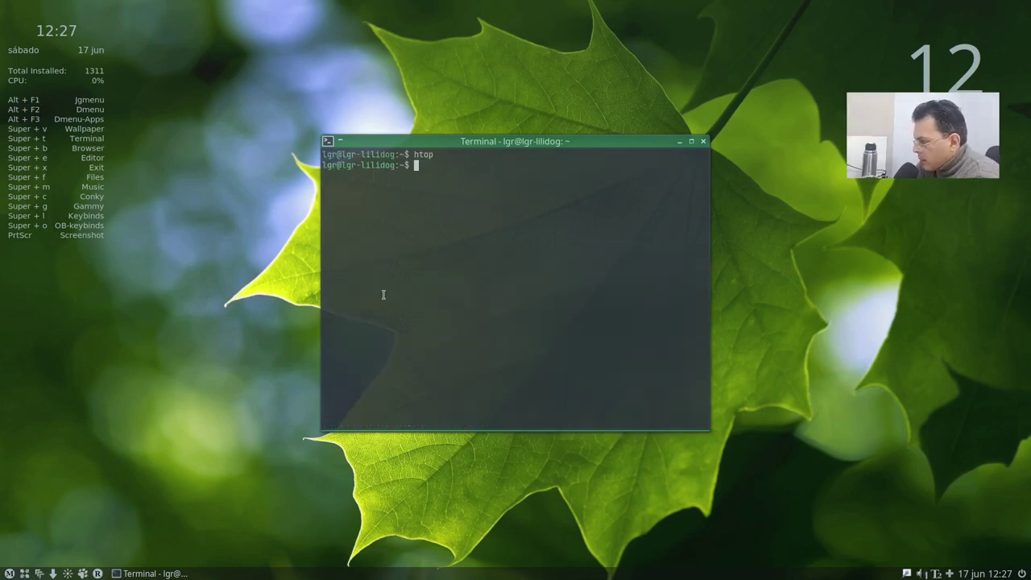
# Step: Run neofetch in the terminal and highlight part of the operating system version in its output
pyautogui.write('neofetch')
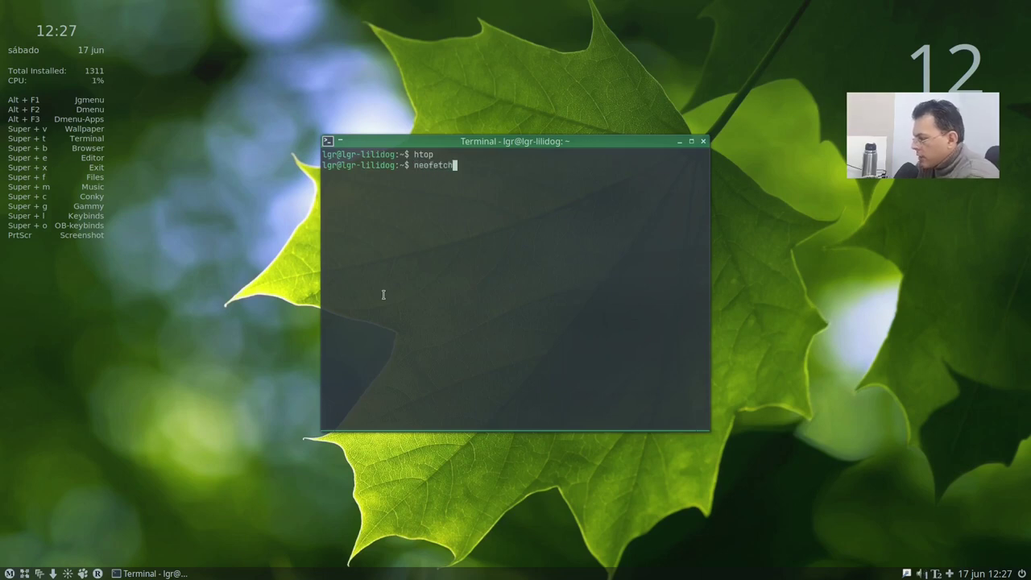
pyautogui.press('Return')
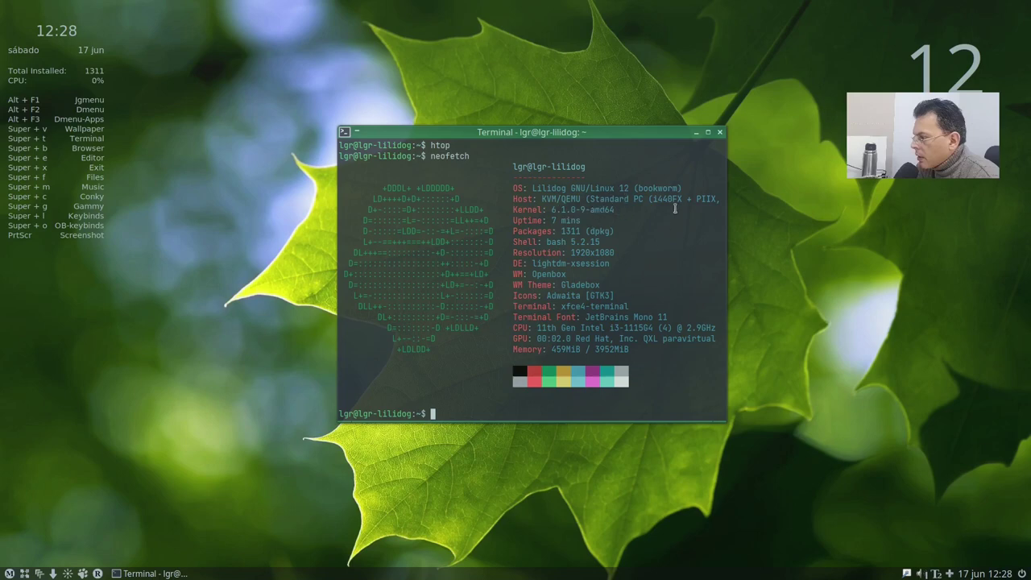
pyautogui.moveTo(595, 188); pyautogui.dragTo(659, 188)
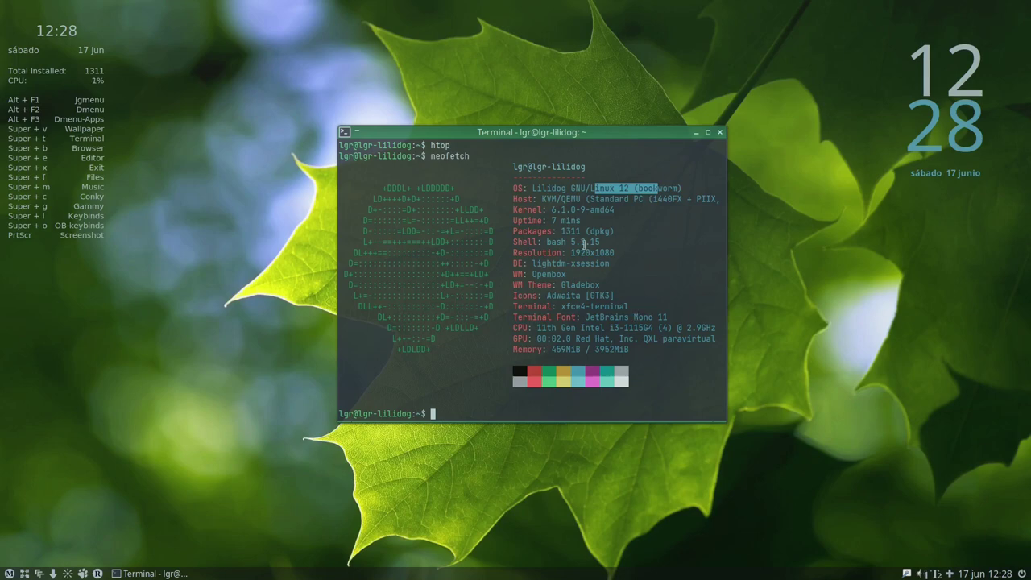
# Step: Highlight the package count and part of the terminal name in the neofetch output, and close the terminal window
pyautogui.moveTo(562, 231); pyautogui.dragTo(616, 233)
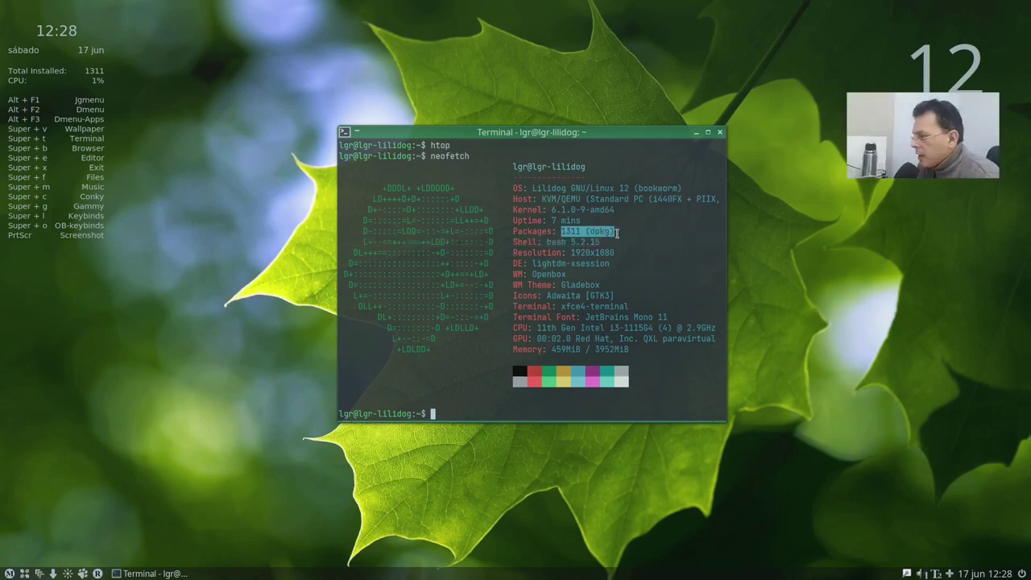
pyautogui.click(623, 232)
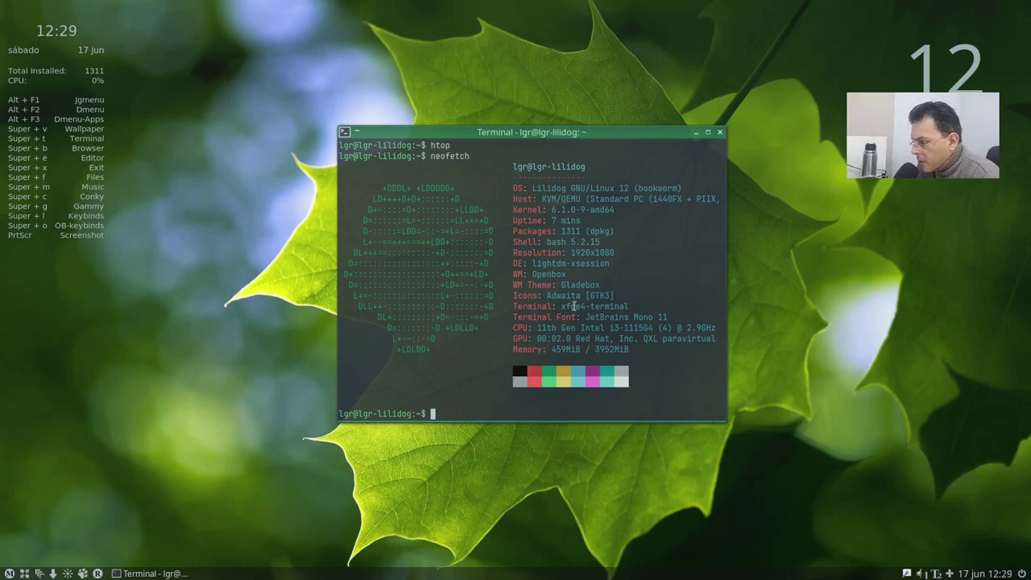
pyautogui.moveTo(575, 306); pyautogui.dragTo(625, 307)
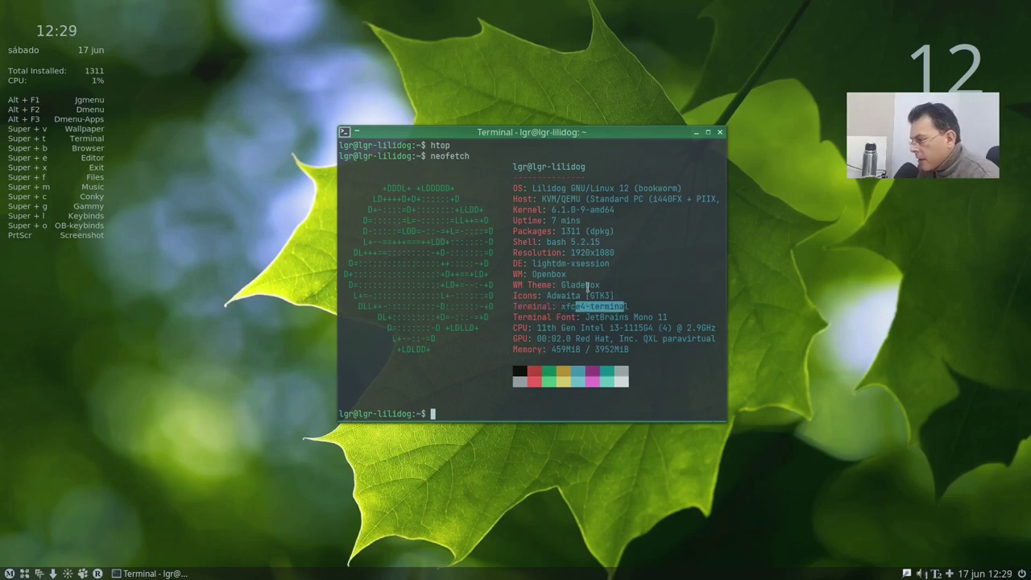
pyautogui.click(594, 299)
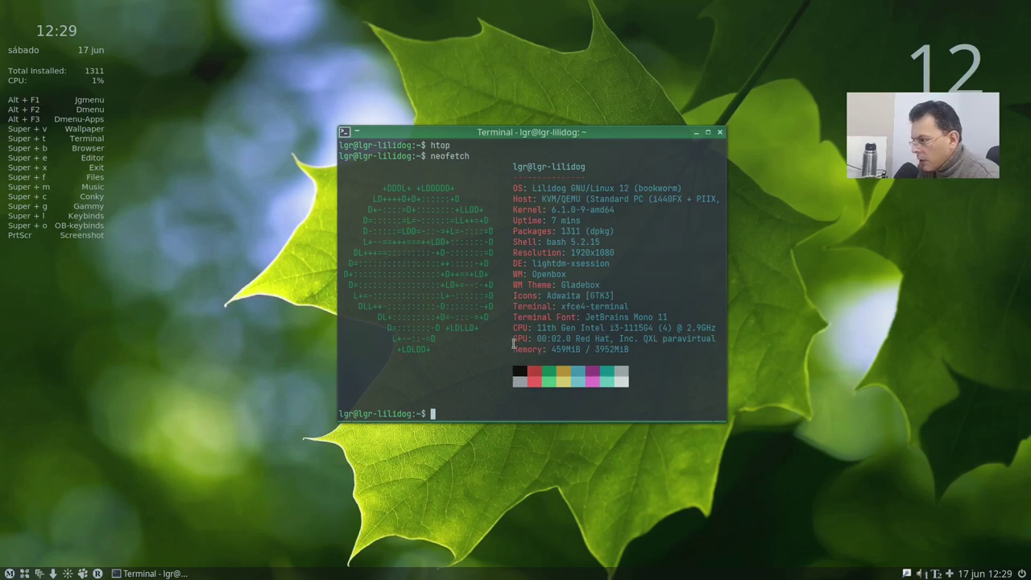
pyautogui.moveTo(649, 135)
pyautogui.mouseDown()
pyautogui.moveTo(689, 126)
pyautogui.moveTo(646, 143)
pyautogui.mouseUp()
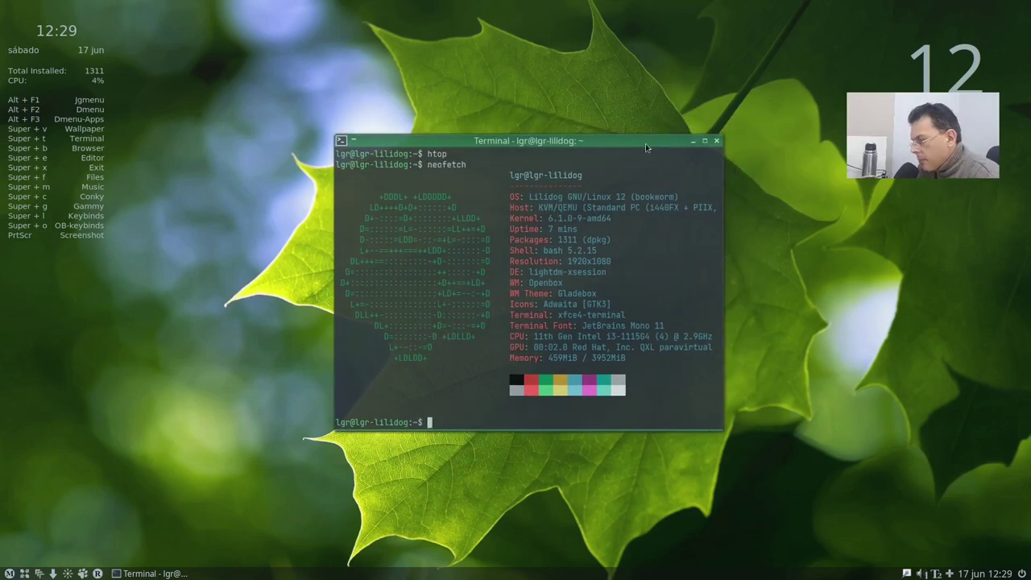
pyautogui.click(715, 143)
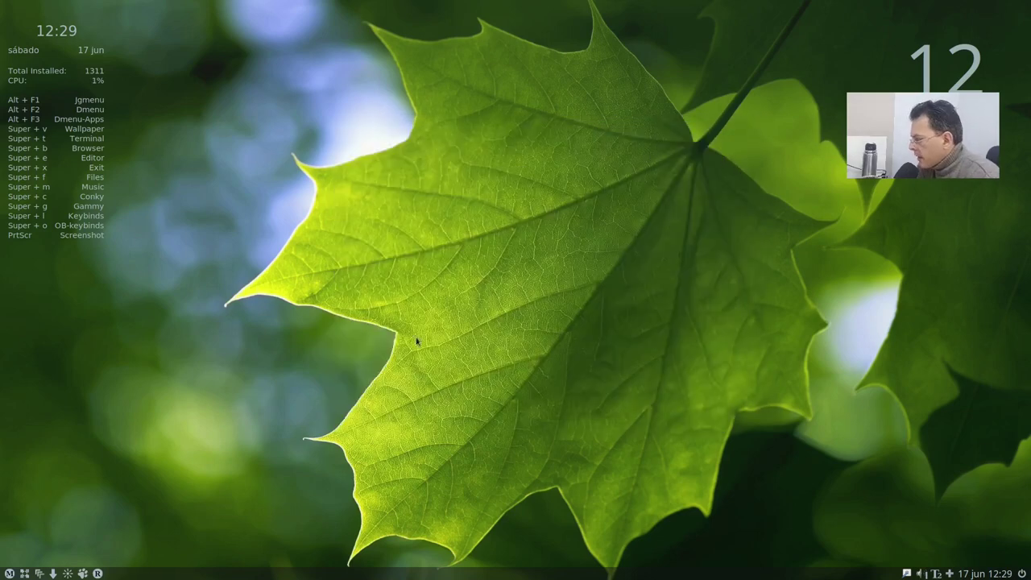
pyautogui.rightClick(310, 210)
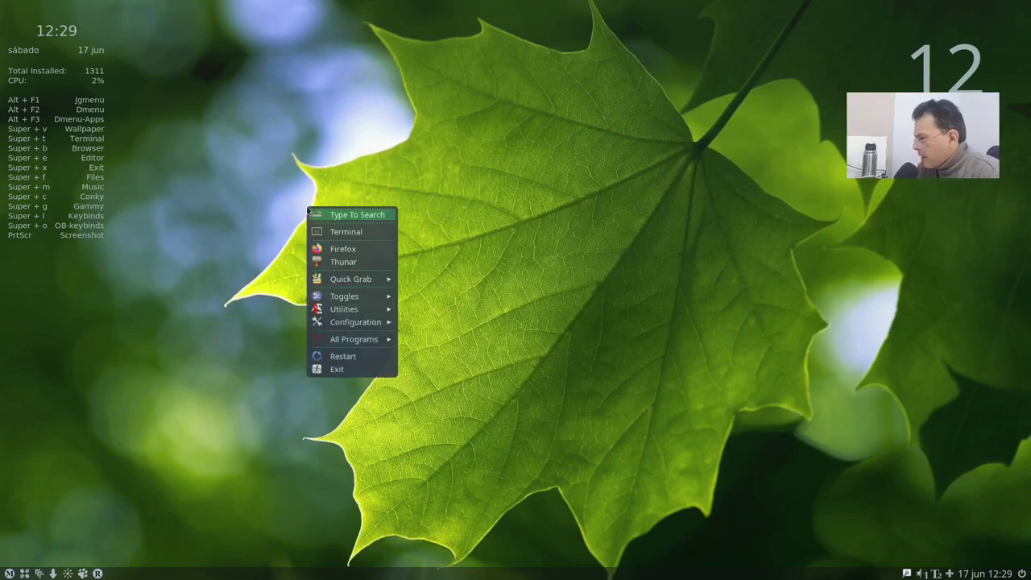
pyautogui.rightClick(248, 130)
pyautogui.rightClick(249, 136)
pyautogui.rightClick(392, 233)
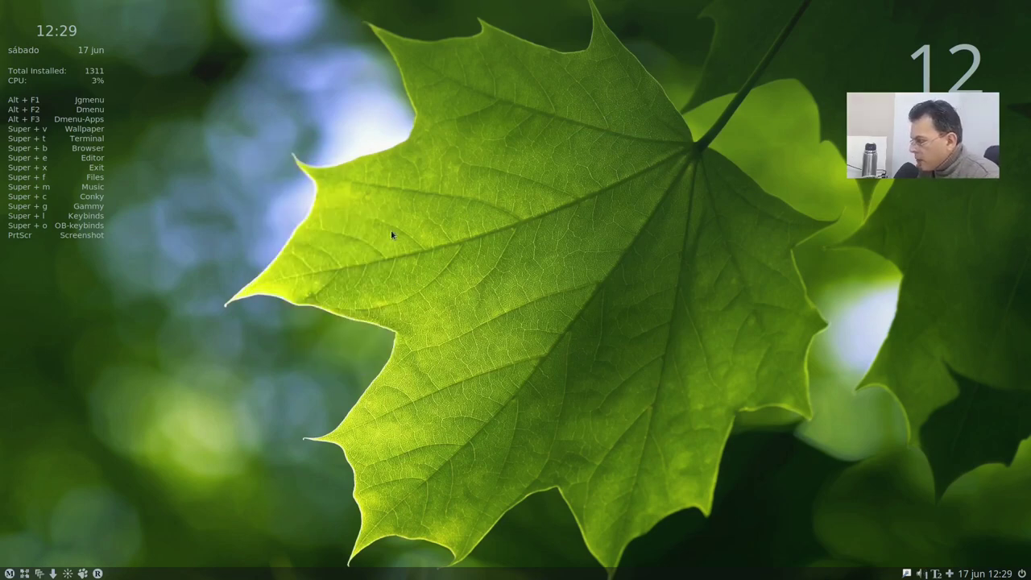
pyautogui.rightClick(379, 151)
# Step: Browse the Quick Grab theme folders, open the Openbox Themes folder in Thunar, and close its window
pyautogui.rightClick(464, 215)
pyautogui.rightClick(464, 216)
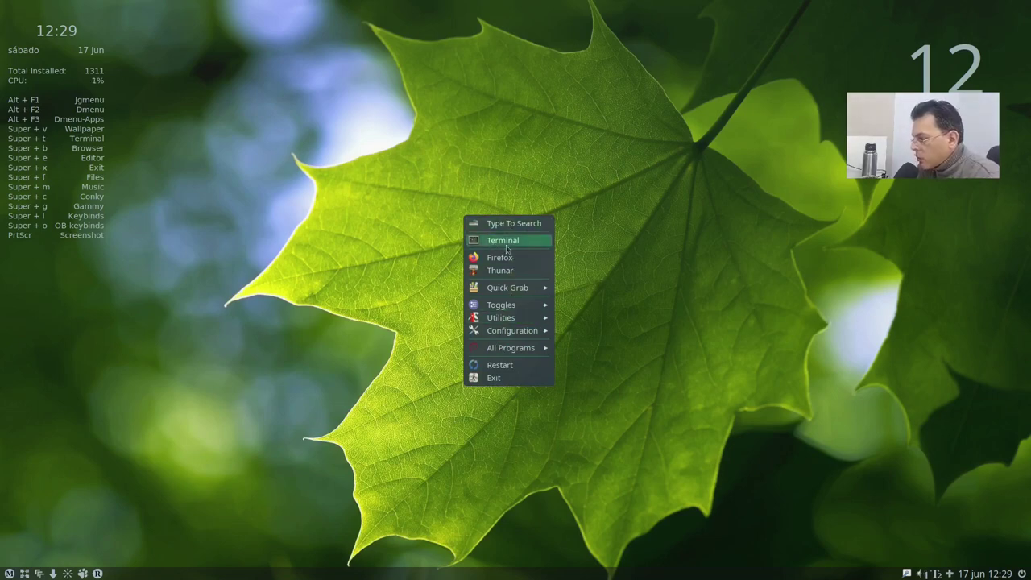
pyautogui.moveTo(506, 295)
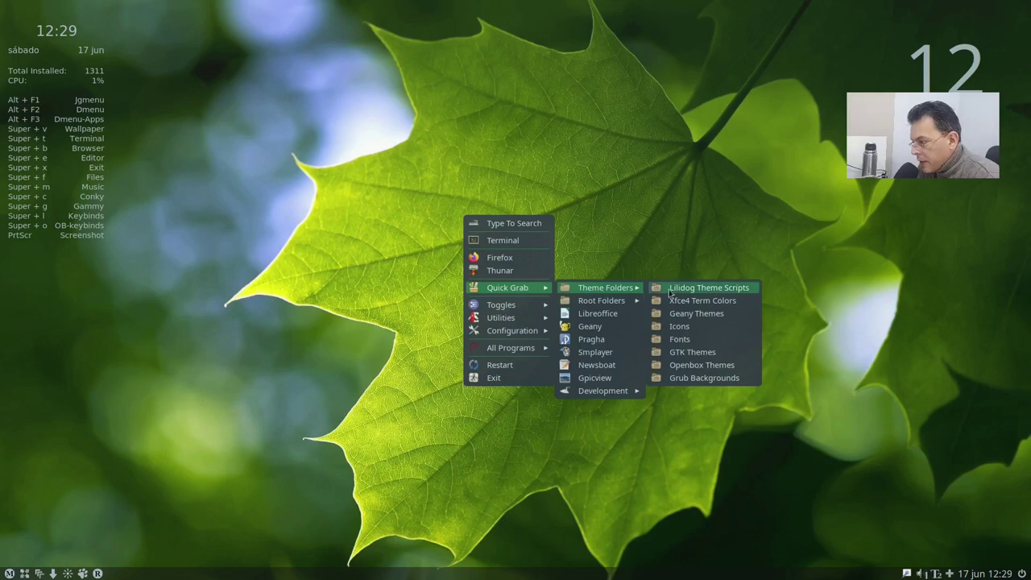
pyautogui.click(706, 366)
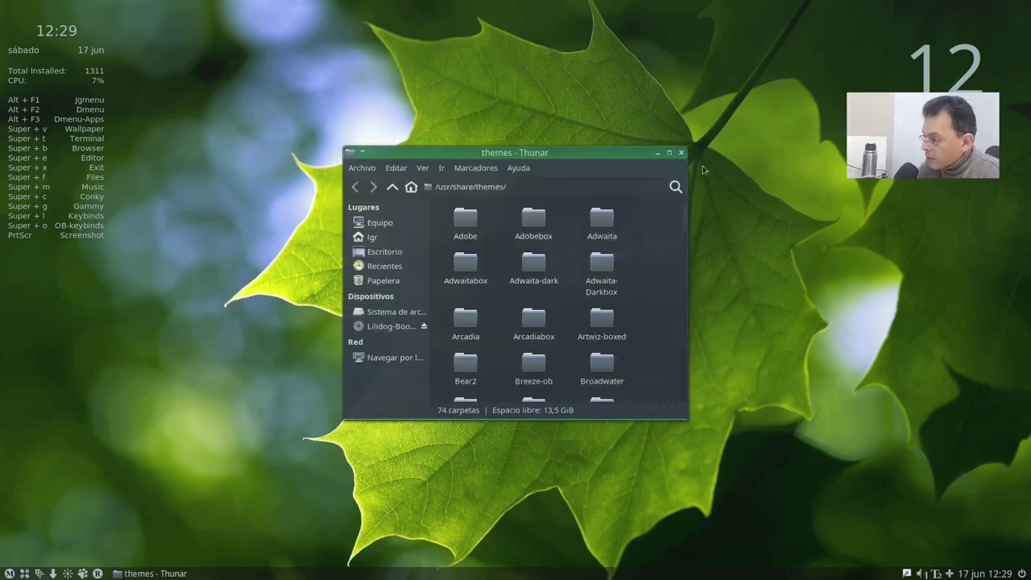
pyautogui.click(681, 152)
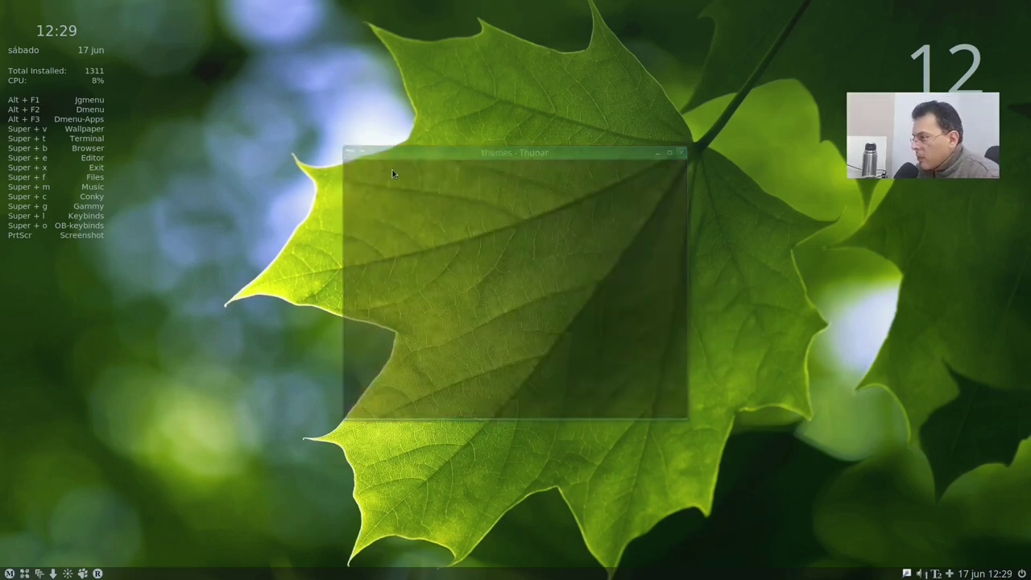
# Step: Look through the root and theme folder shortcuts, open the Lilidog Theme Scripts folder, and close its window
pyautogui.rightClick(390, 169)
pyautogui.moveTo(443, 239)
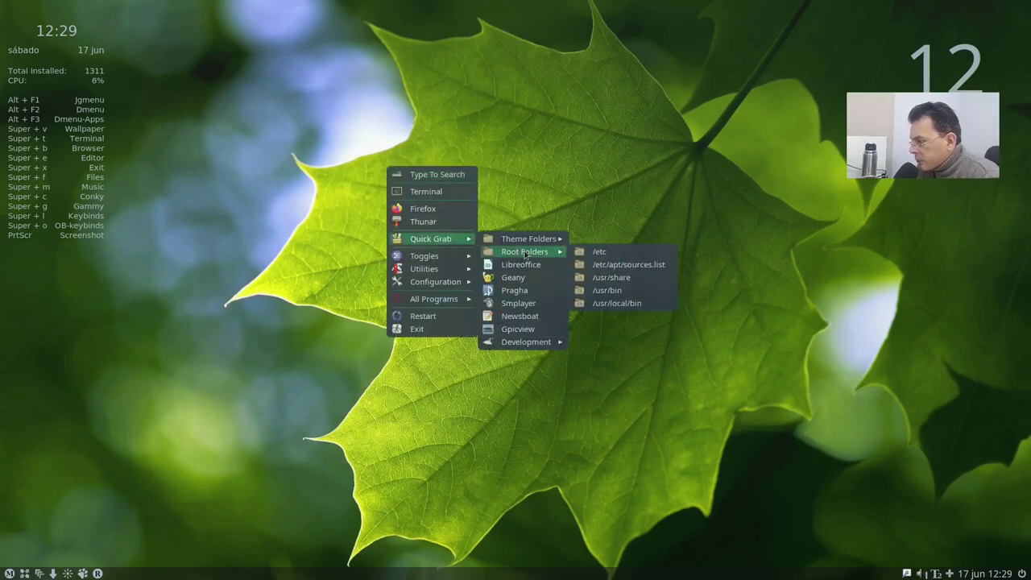
pyautogui.moveTo(536, 240)
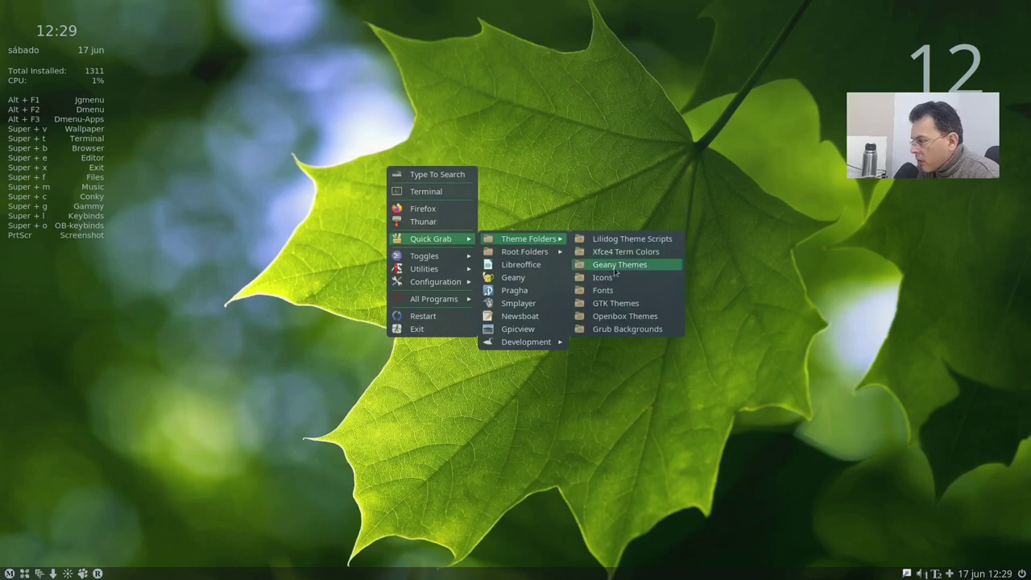
pyautogui.click(647, 240)
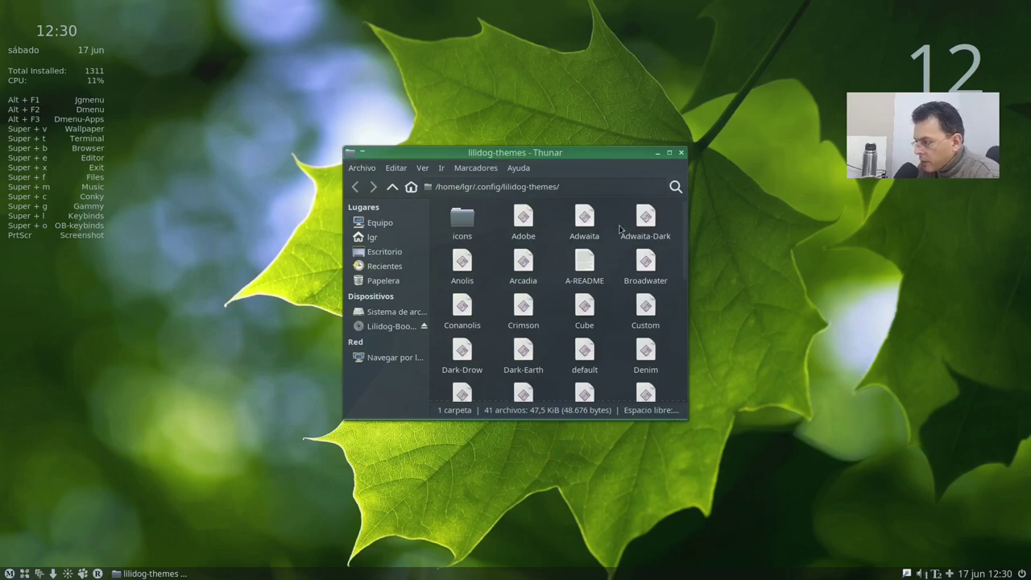
pyautogui.click(681, 153)
# Step: Review the available desktop toggles, open Gammy to view its brightness and temperature controls, and close its window
pyautogui.rightClick(399, 237)
pyautogui.moveTo(459, 309)
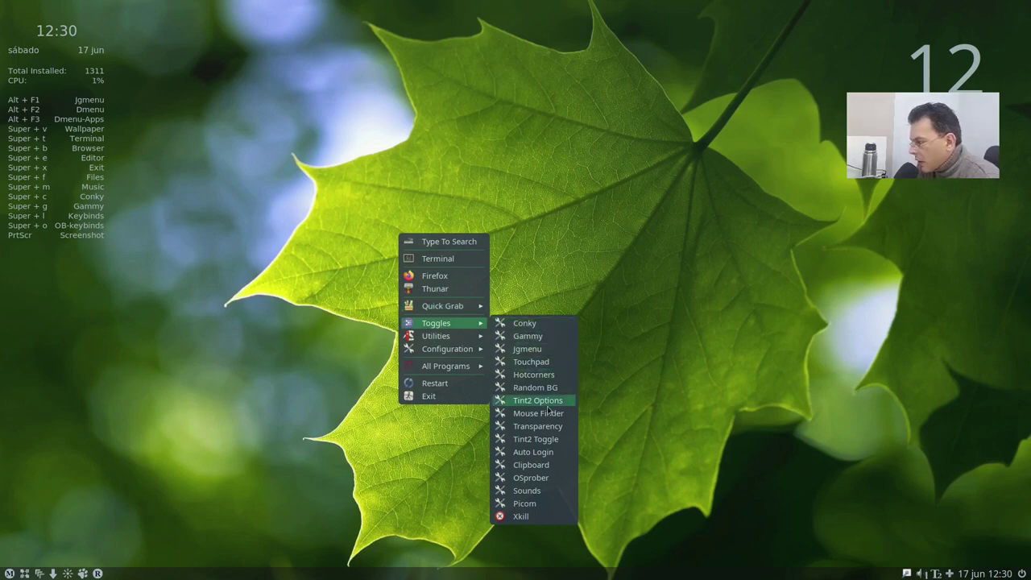
pyautogui.press('super+g')
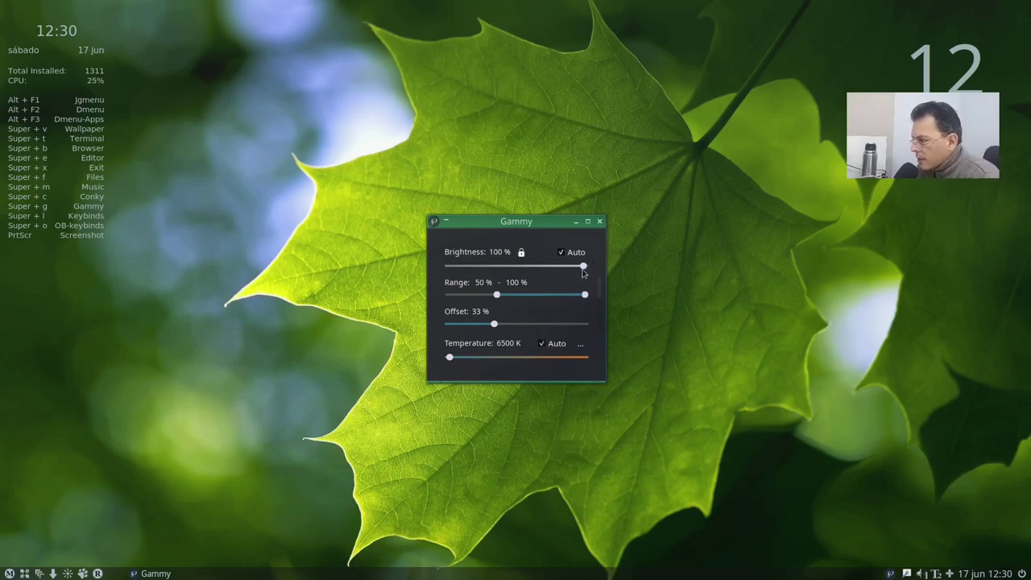
pyautogui.click(600, 222)
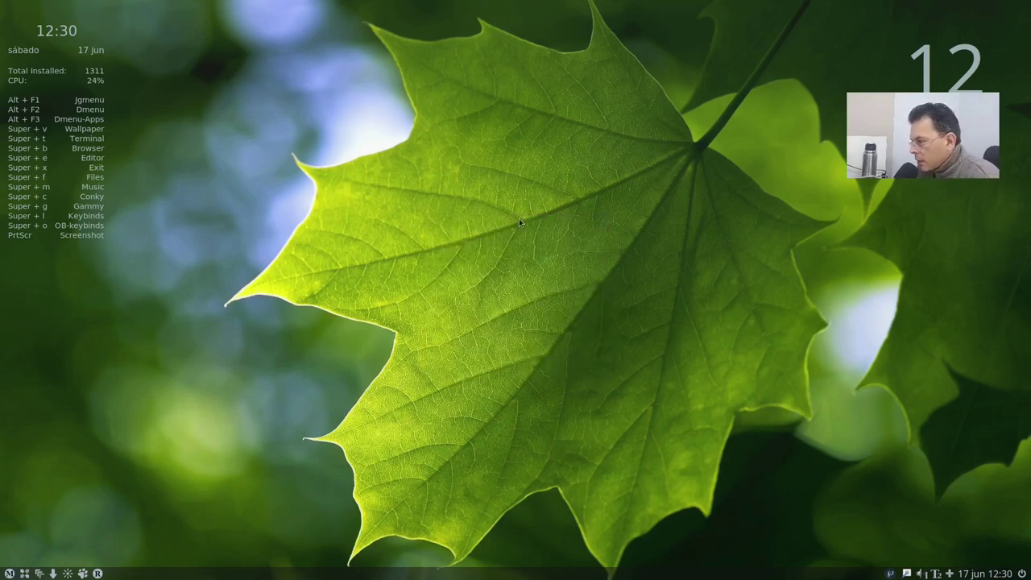
# Step: Try to set the Jgmenu icon theme to Circle-Dark in the Jgmenu icon and font options
pyautogui.rightClick(519, 219)
pyautogui.moveTo(564, 308)
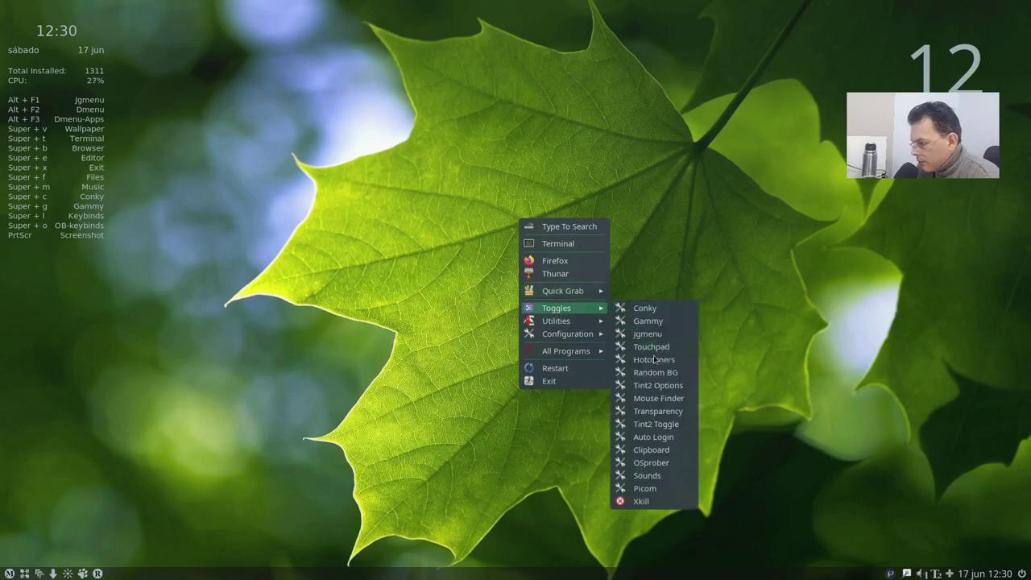
pyautogui.click(676, 336)
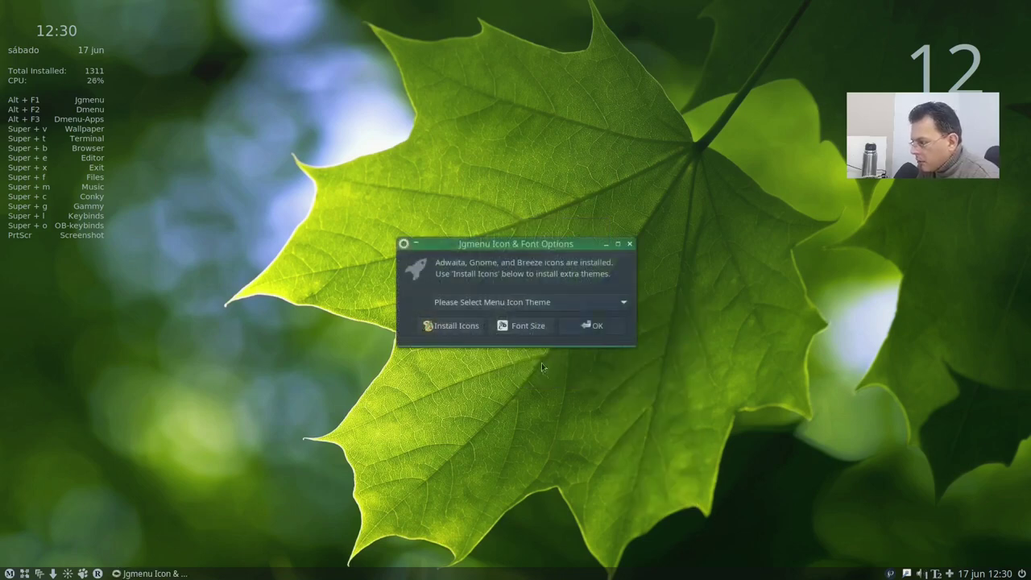
pyautogui.click(512, 303)
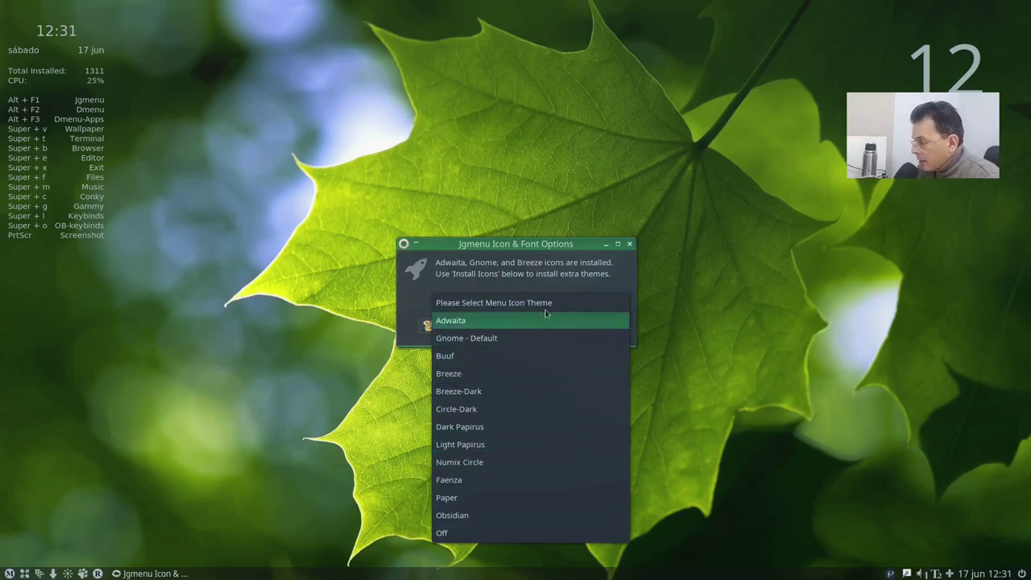
pyautogui.click(517, 407)
pyautogui.click(596, 326)
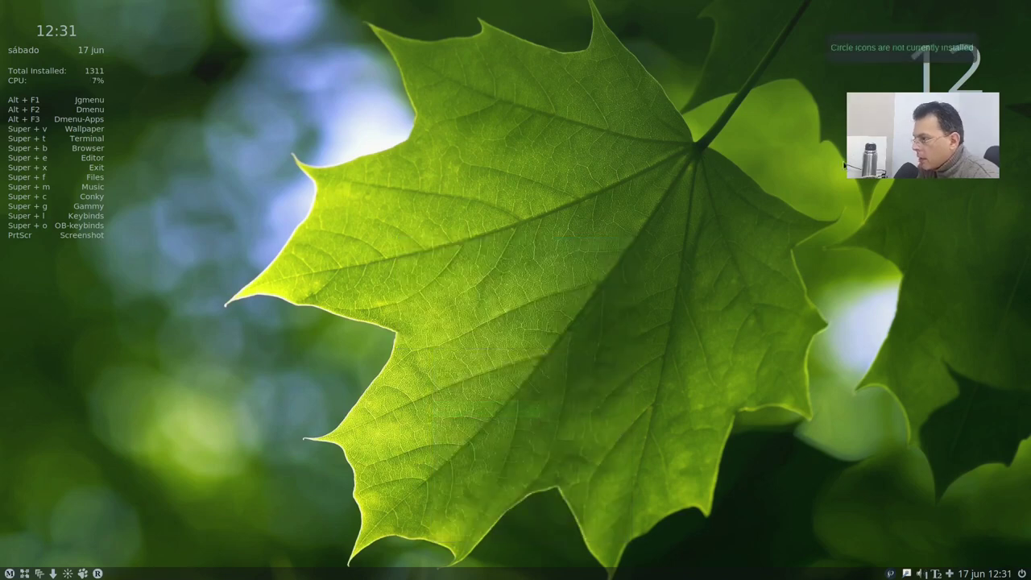
# Step: Create a Gradient 4 Way wallpaper with Wallpaper Maker, picking the colors from the screen, and close the wallpaper type dialog
pyautogui.rightClick(486, 136)
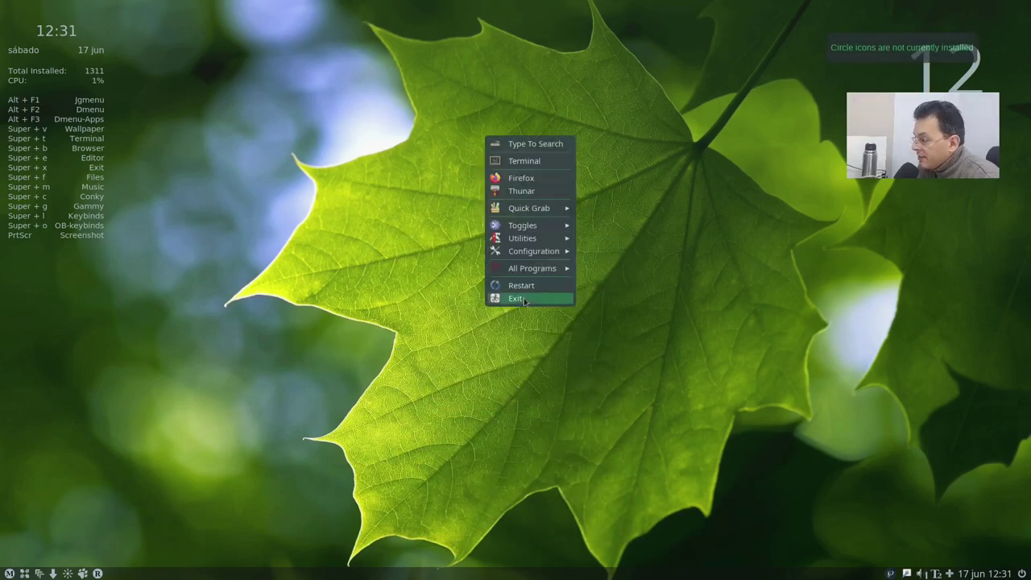
pyautogui.moveTo(537, 228)
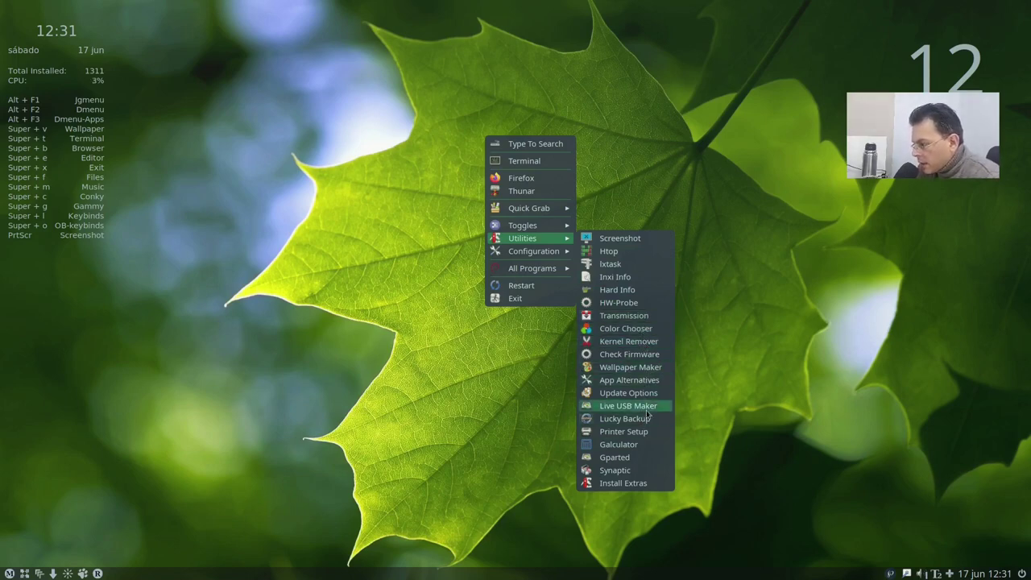
pyautogui.click(637, 367)
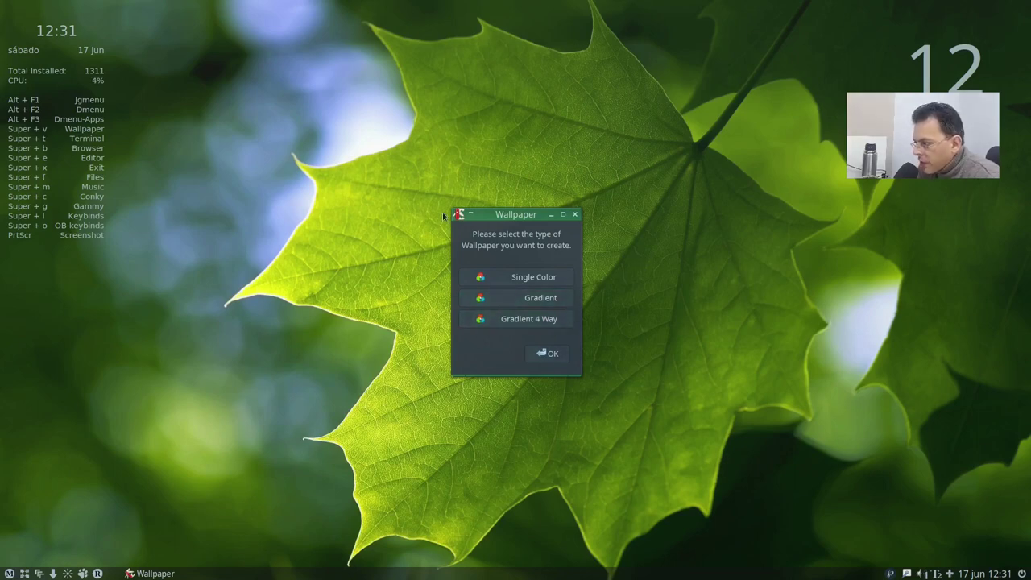
pyautogui.doubleClick(545, 325)
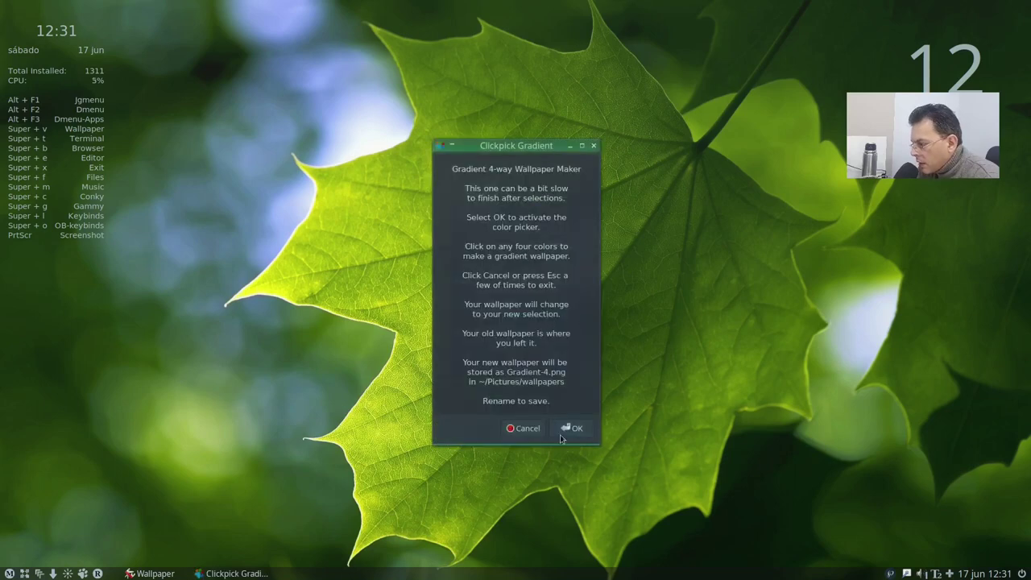
pyautogui.click(569, 430)
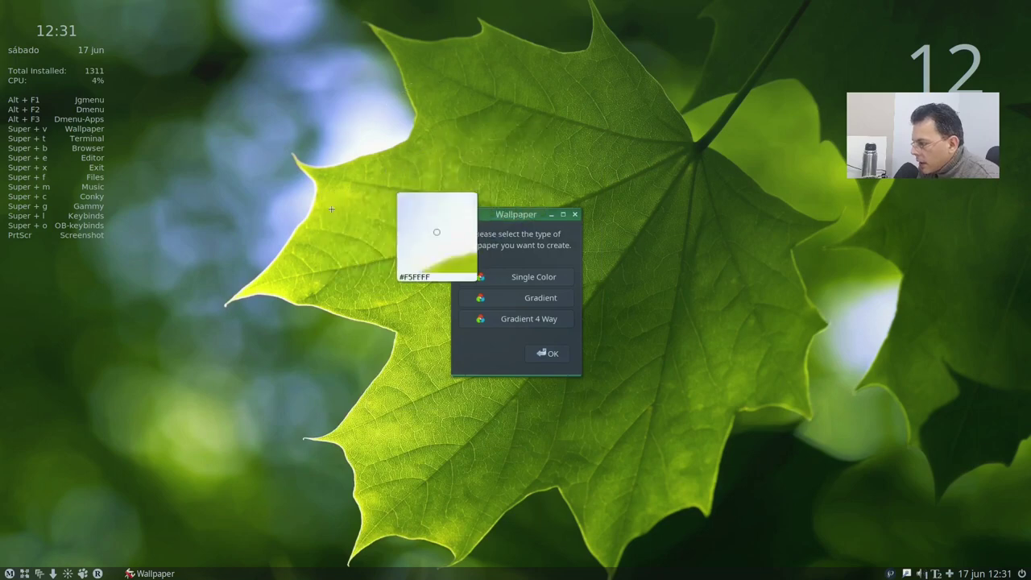
pyautogui.click(545, 359)
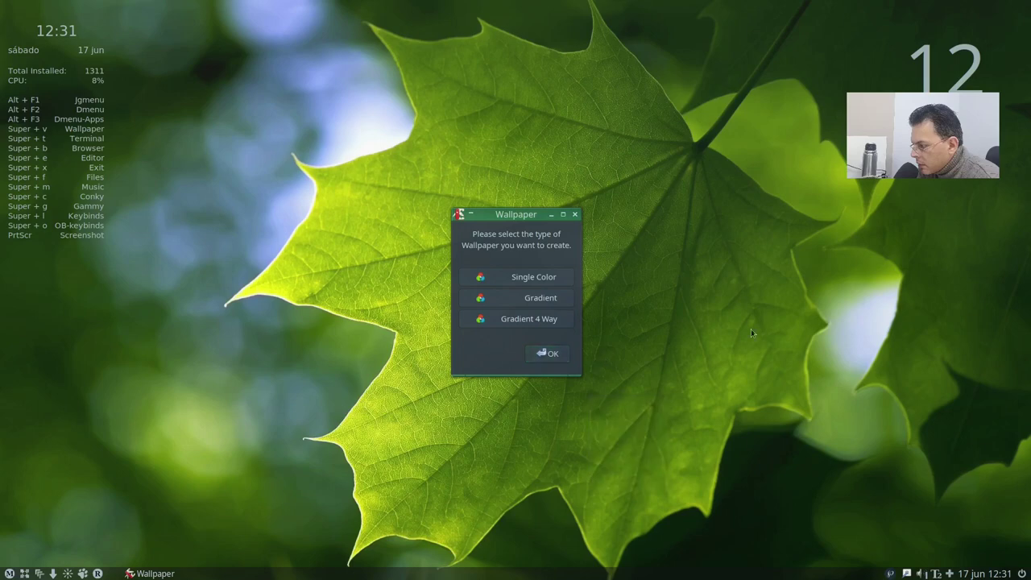
pyautogui.click(551, 355)
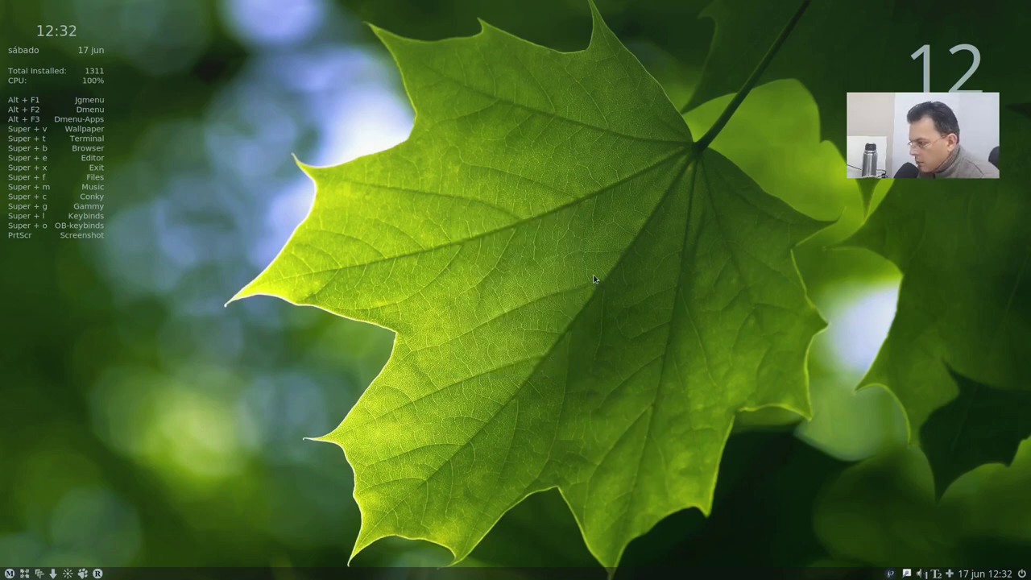
pyautogui.scroll(-5, 594, 279)
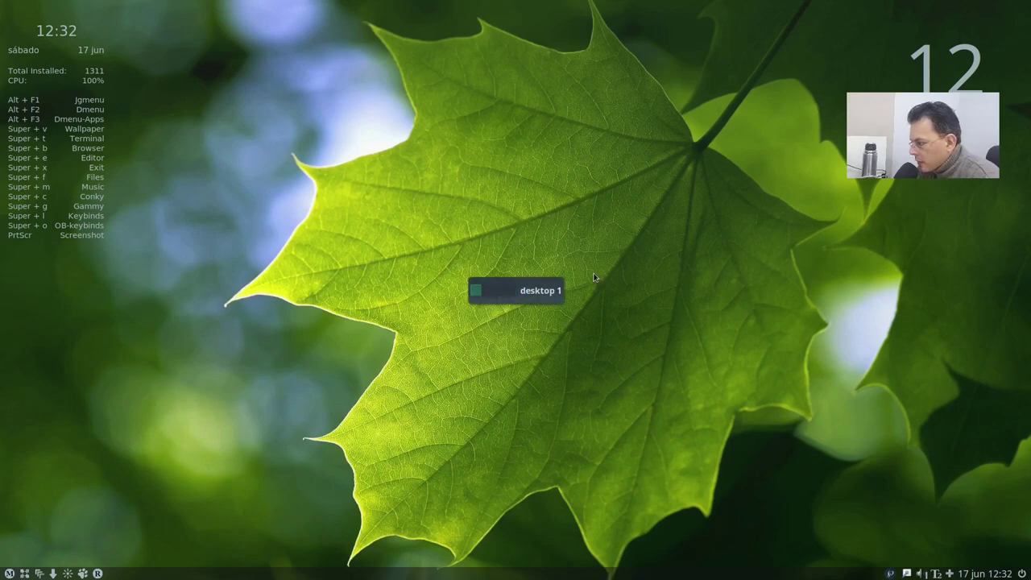
pyautogui.scroll(-2, 559, 223)
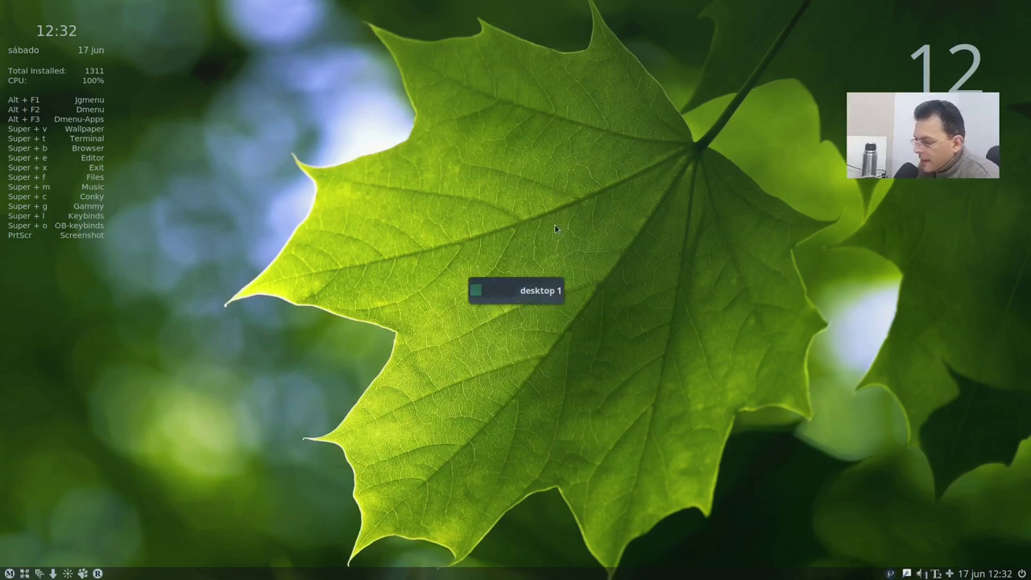
# Step: Browse the desktop utilities and open Install Extras to show the Lilidog installer categories
pyautogui.rightClick(411, 216)
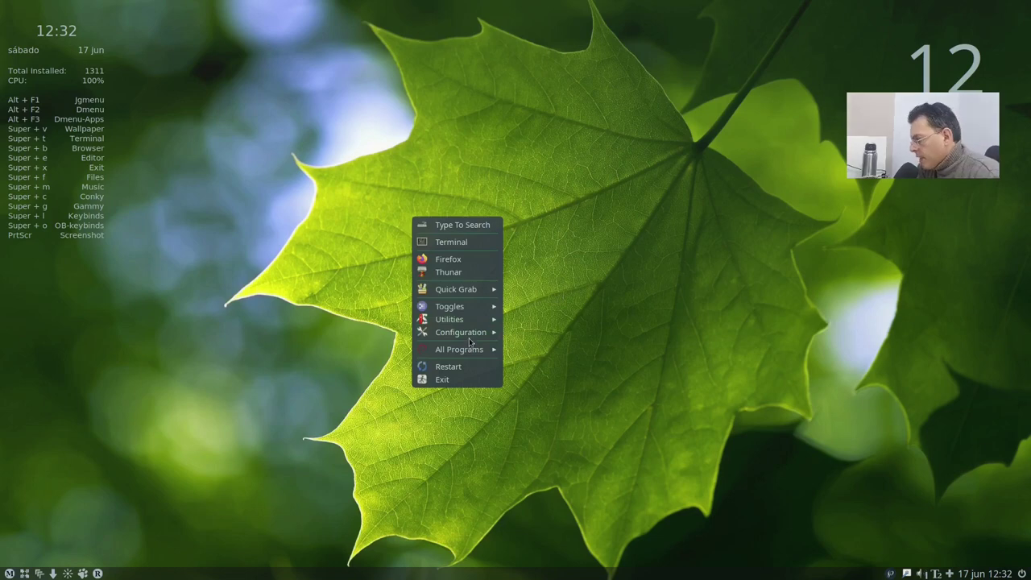
pyautogui.moveTo(470, 334)
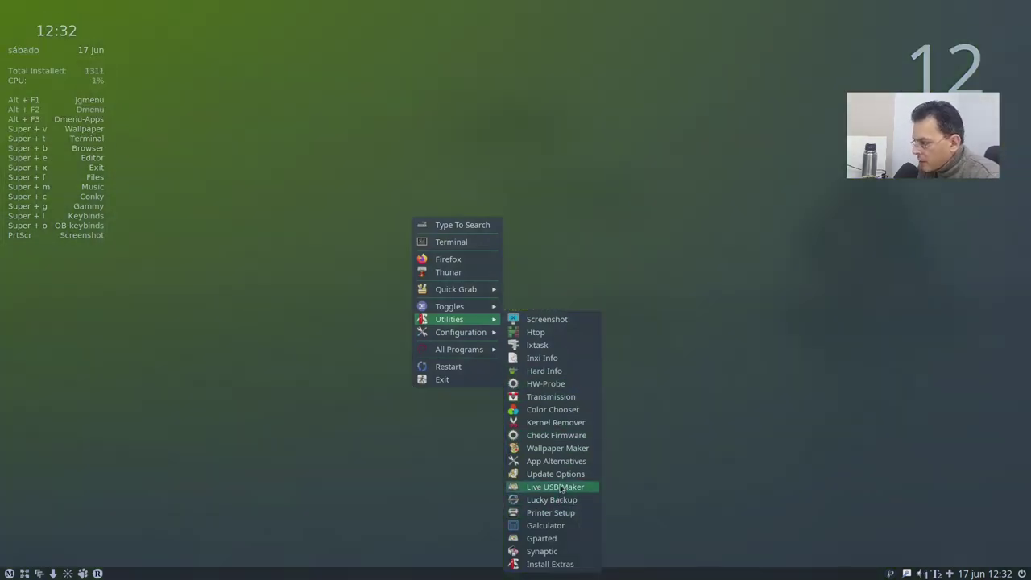
pyautogui.click(560, 488)
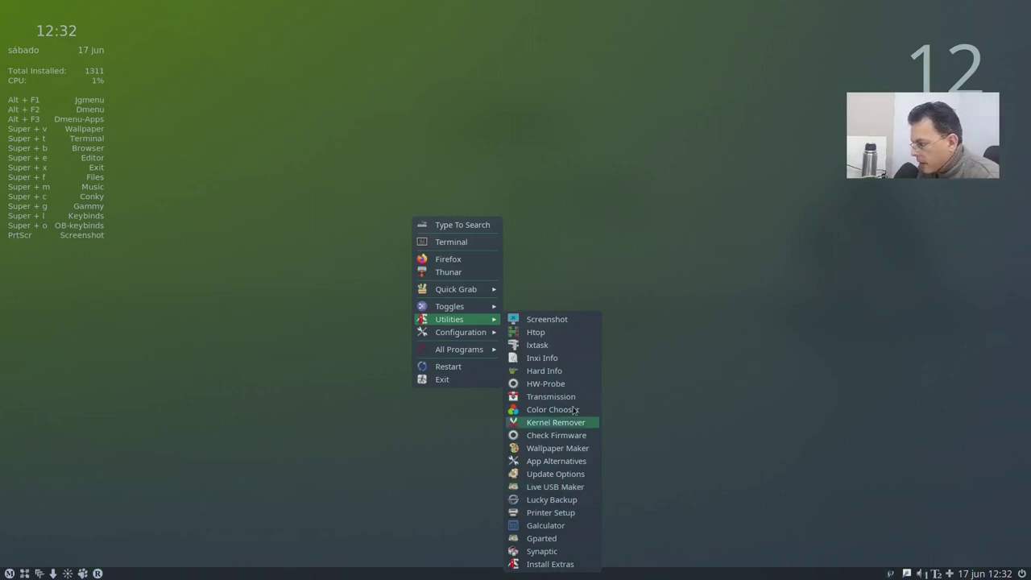
pyautogui.click(556, 564)
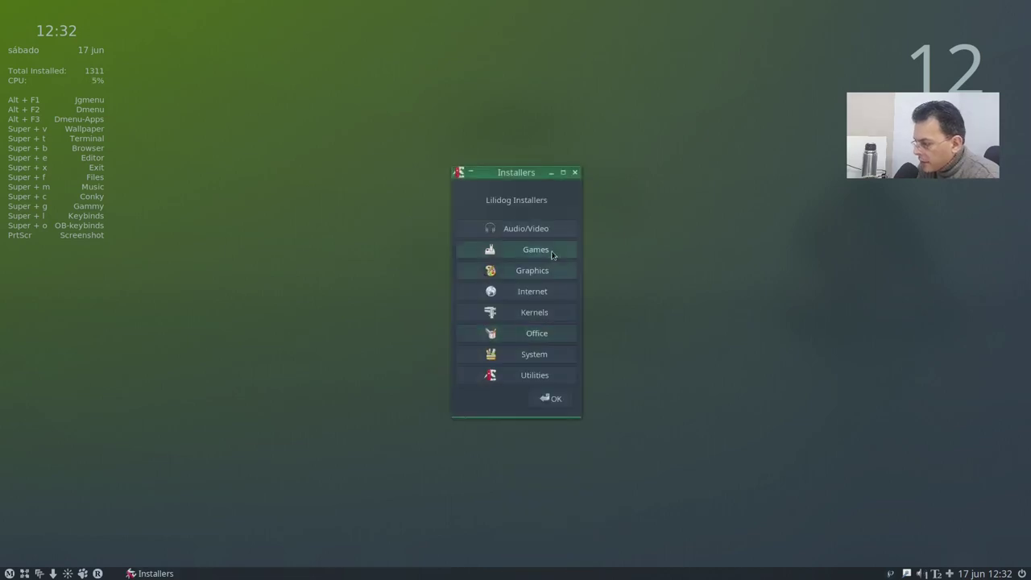
# Step: Close the Lilidog installers window and set the green maple leaf image as the desktop wallpaper
pyautogui.click(575, 173)
pyautogui.rightClick(446, 150)
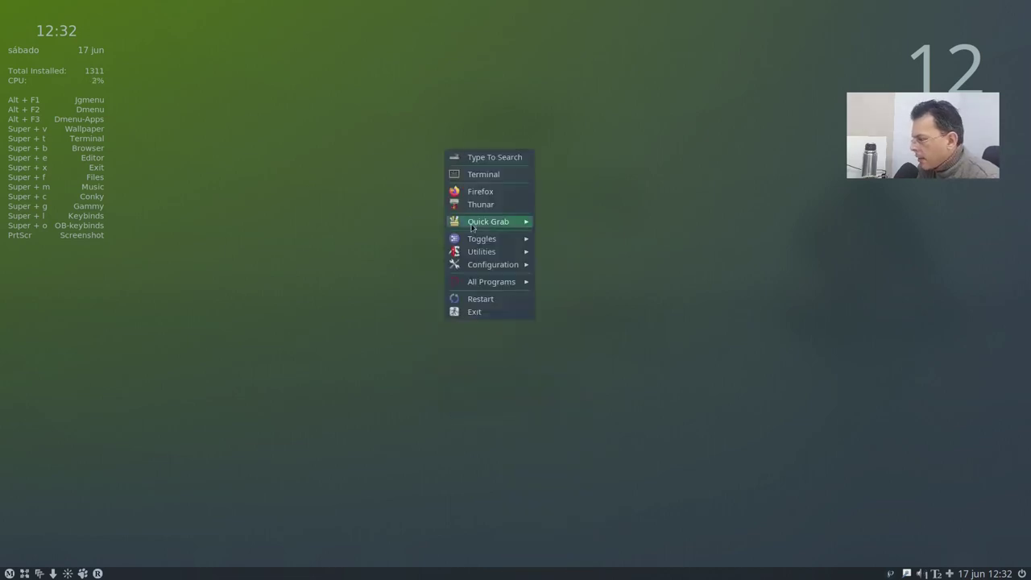
pyautogui.moveTo(494, 268)
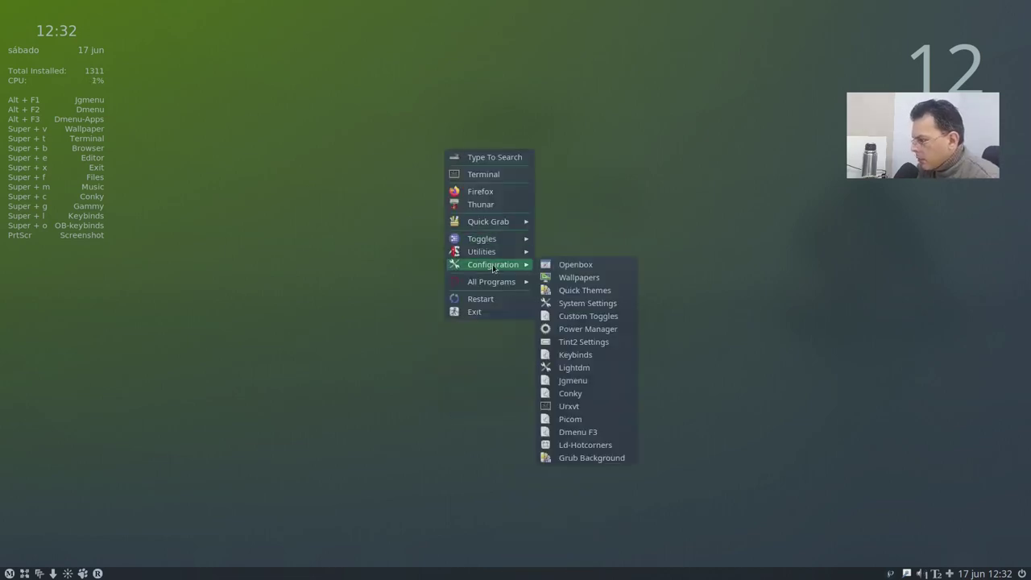
pyautogui.click(601, 278)
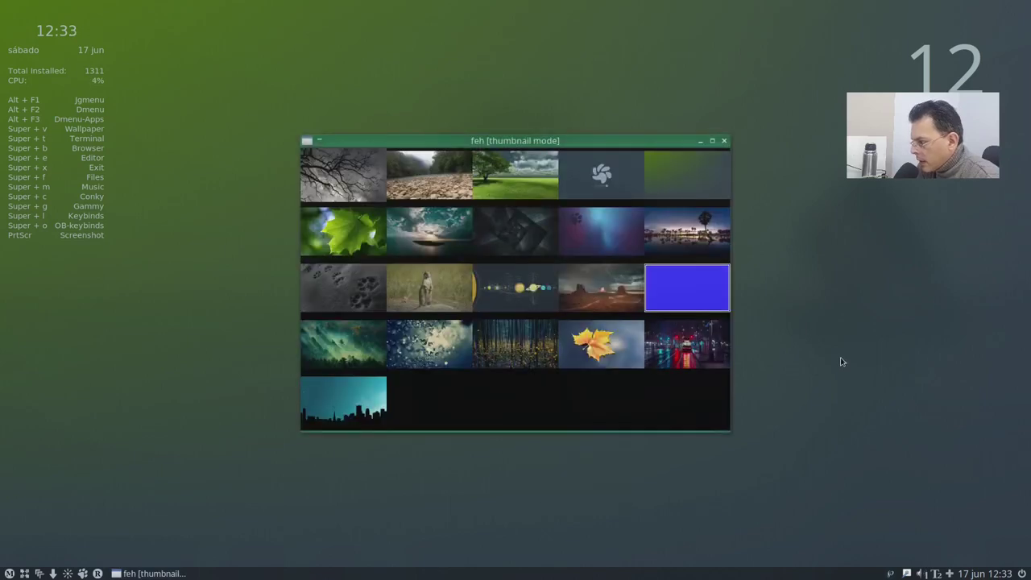
pyautogui.click(379, 245)
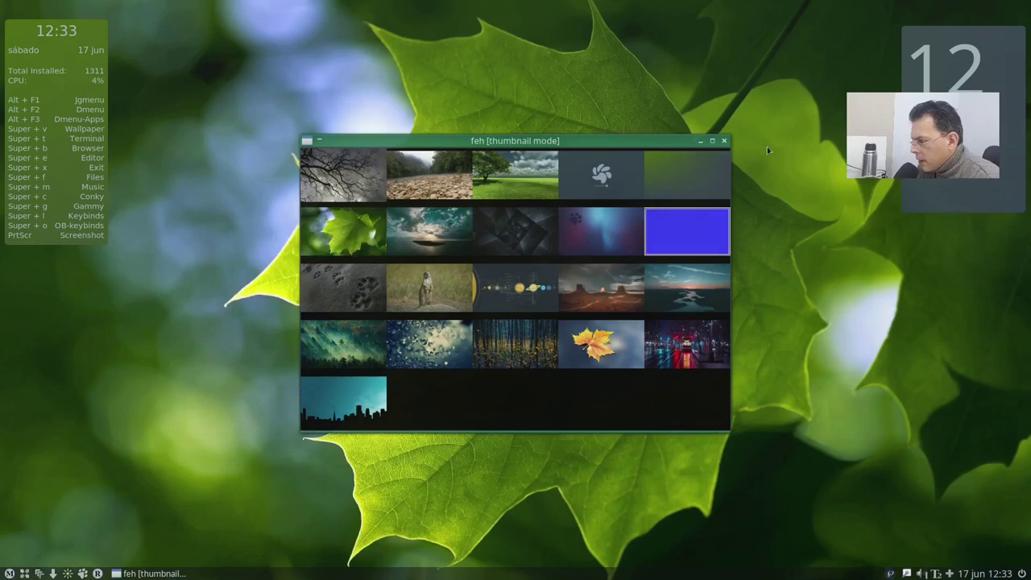
pyautogui.click(724, 140)
# Step: Open the Lilidog theming options, apply the Nordic-Darker auto theme, and close the theme list
pyautogui.rightClick(418, 226)
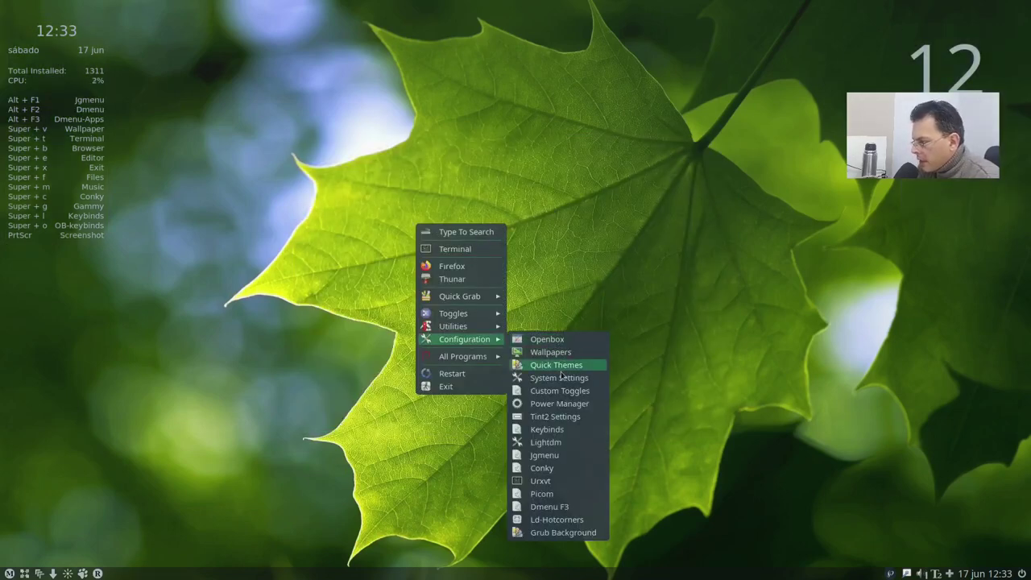
pyautogui.click(574, 367)
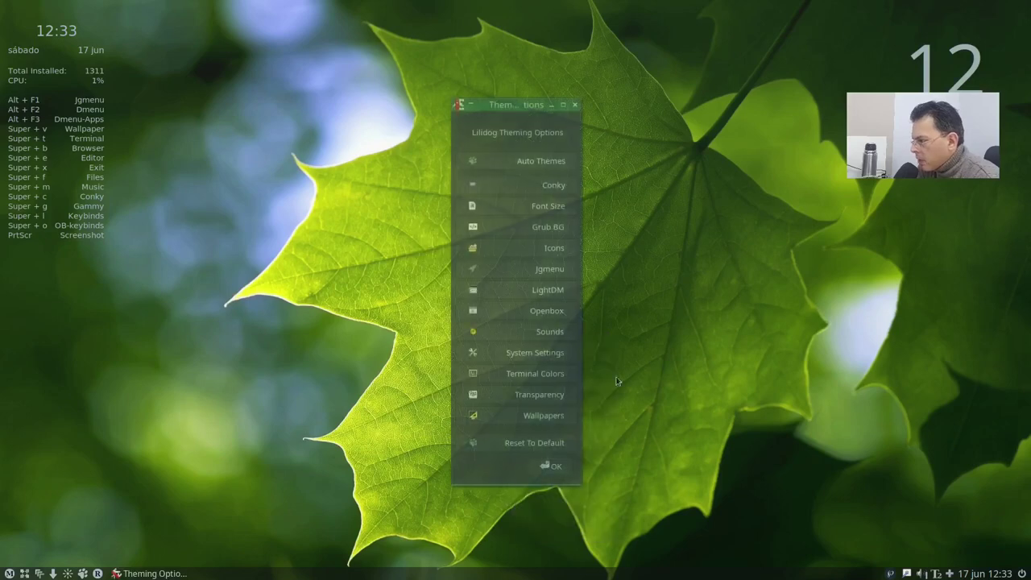
pyautogui.click(545, 165)
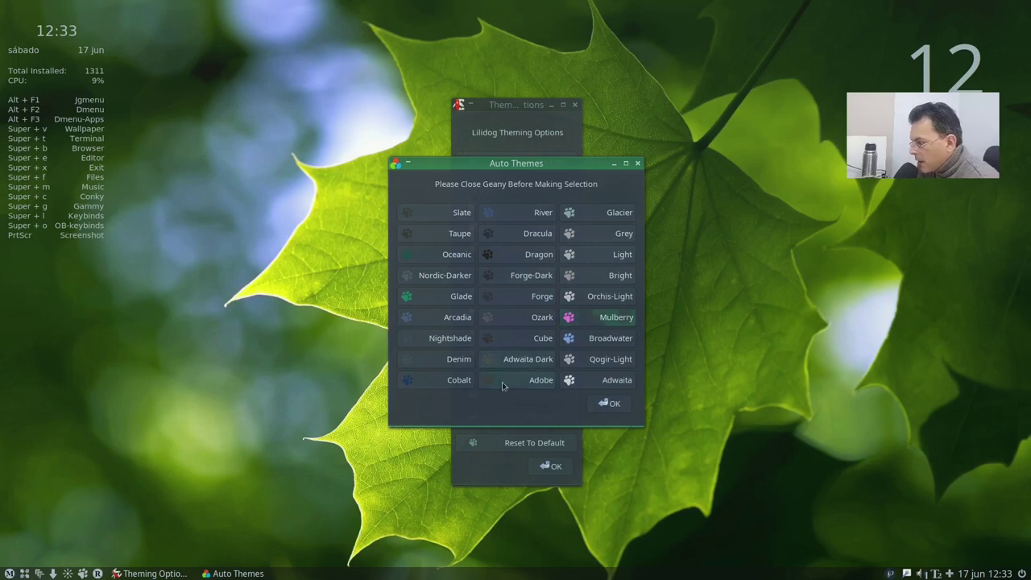
pyautogui.click(456, 275)
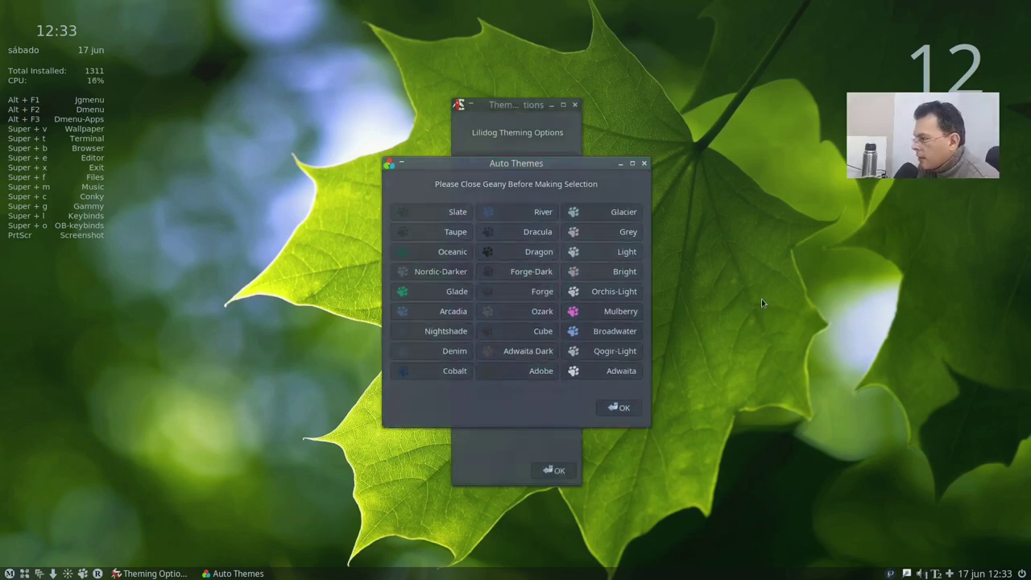
pyautogui.click(619, 409)
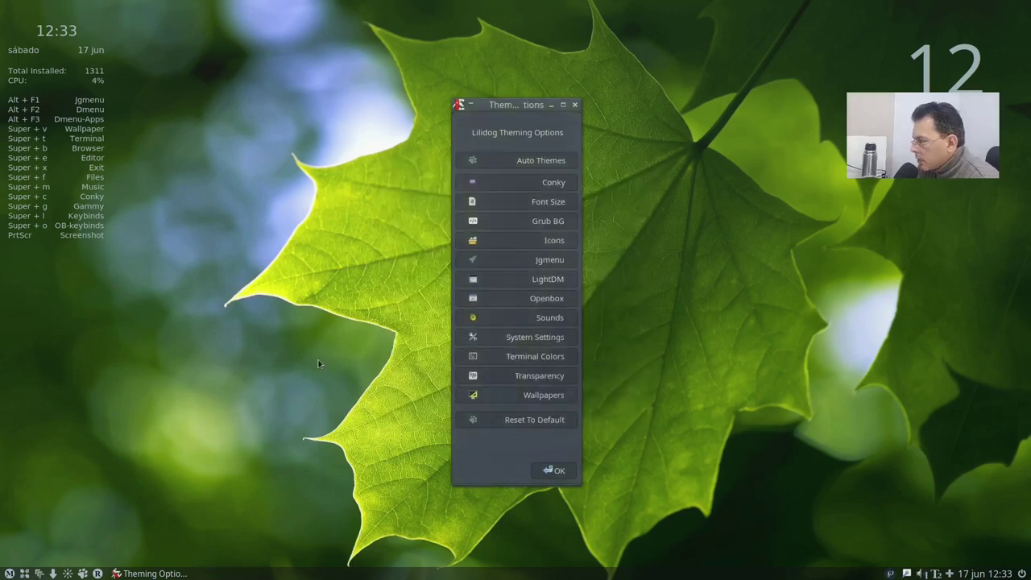
# Step: Open the home folder in Thunar, place its window beside the theming options, and hide the hidden files
pyautogui.rightClick(220, 356)
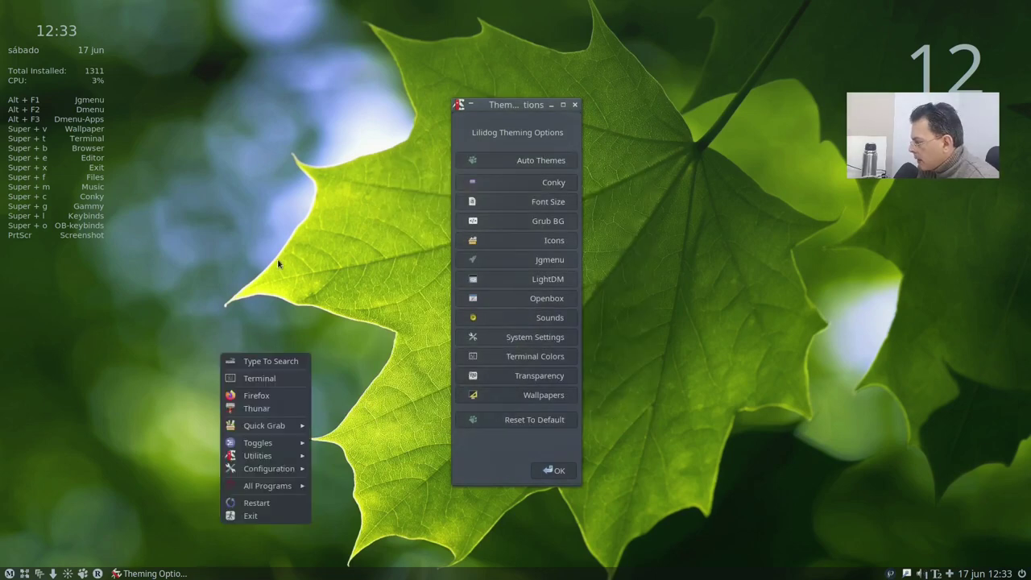
pyautogui.click(258, 409)
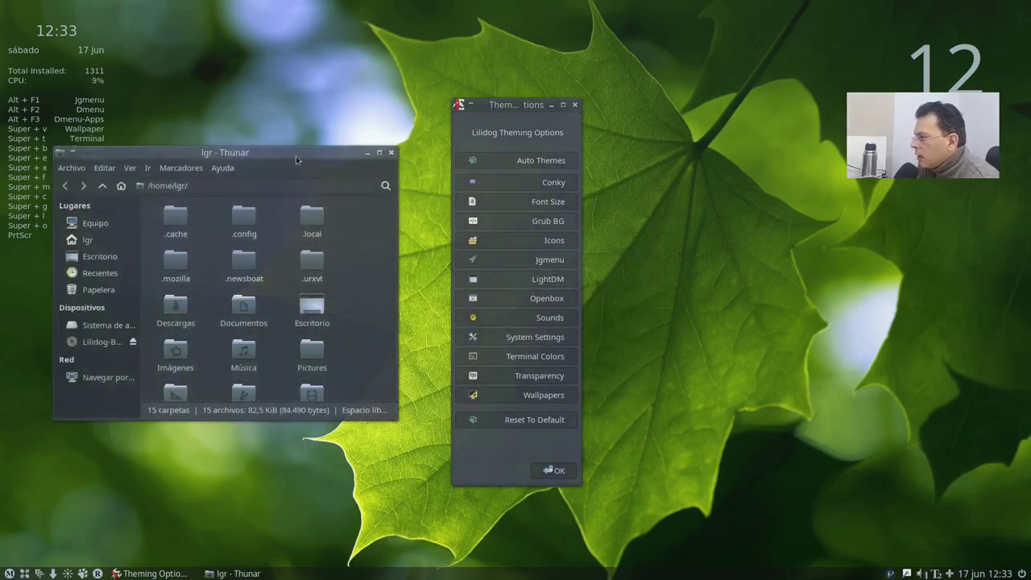
pyautogui.moveTo(296, 156); pyautogui.dragTo(358, 143)
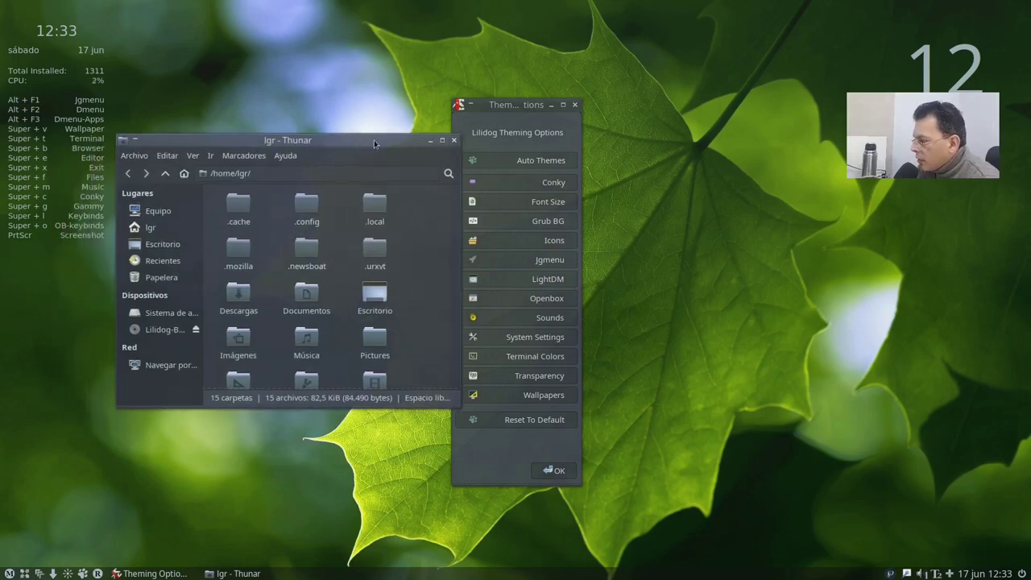
pyautogui.moveTo(374, 144); pyautogui.dragTo(352, 133)
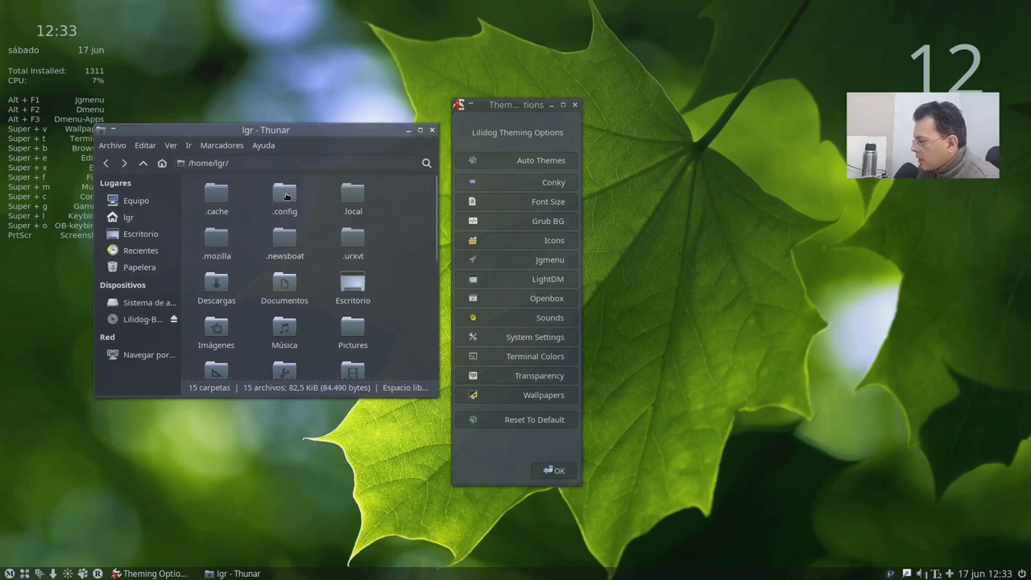
pyautogui.hotkey('ctrl', 'h')
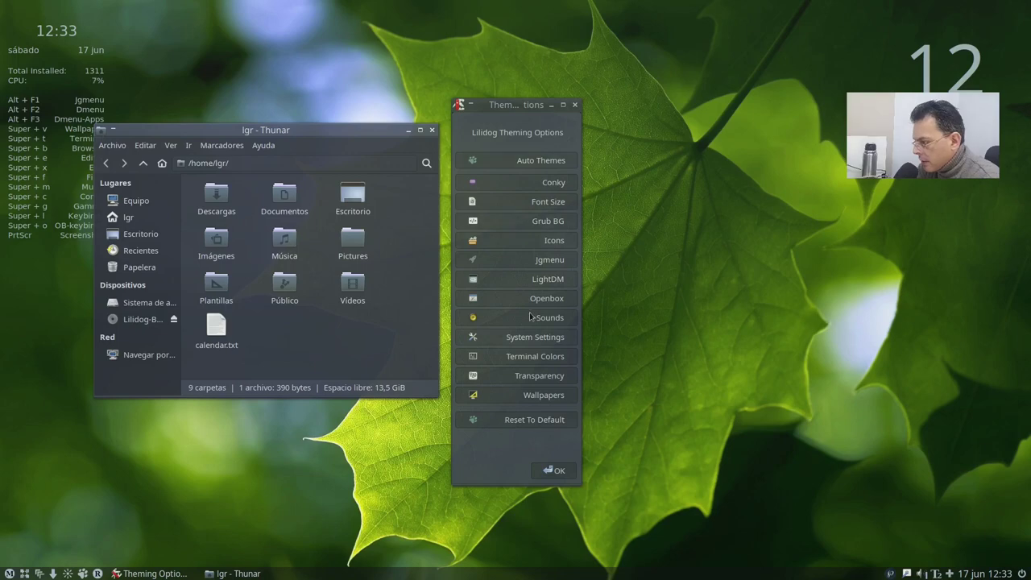
# Step: Reopen the auto theme list and try the Slate, Taupe, Glade, Arcadia and Denim themes, keeping the Thunar window in view
pyautogui.click(542, 160)
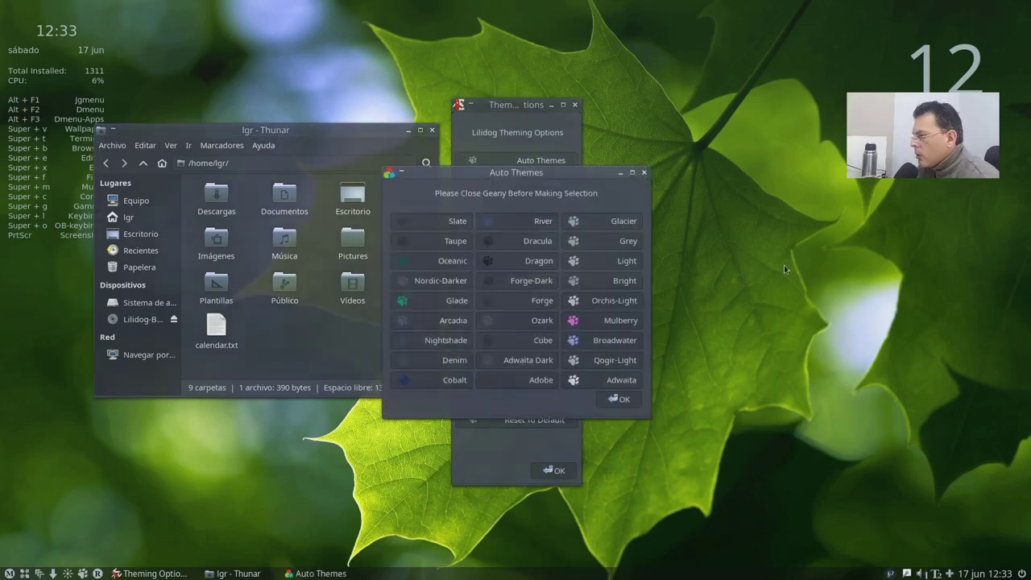
pyautogui.click(449, 223)
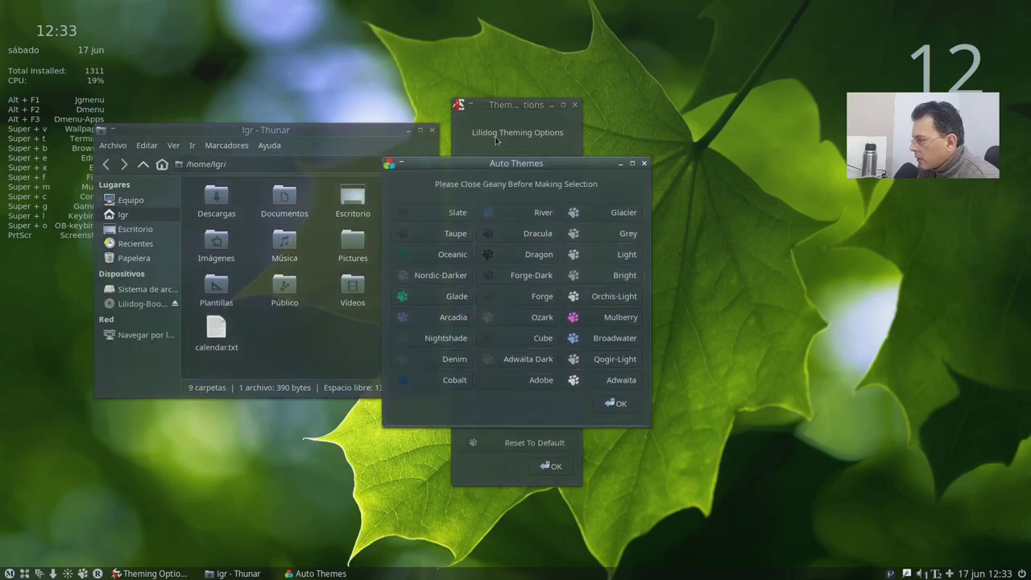
pyautogui.moveTo(339, 127); pyautogui.dragTo(307, 85)
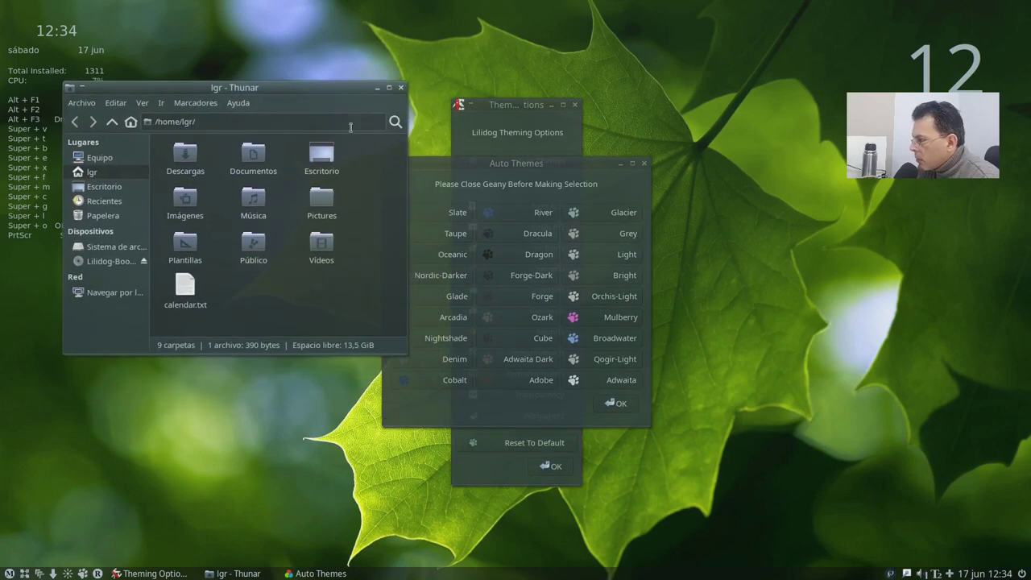
pyautogui.click(456, 241)
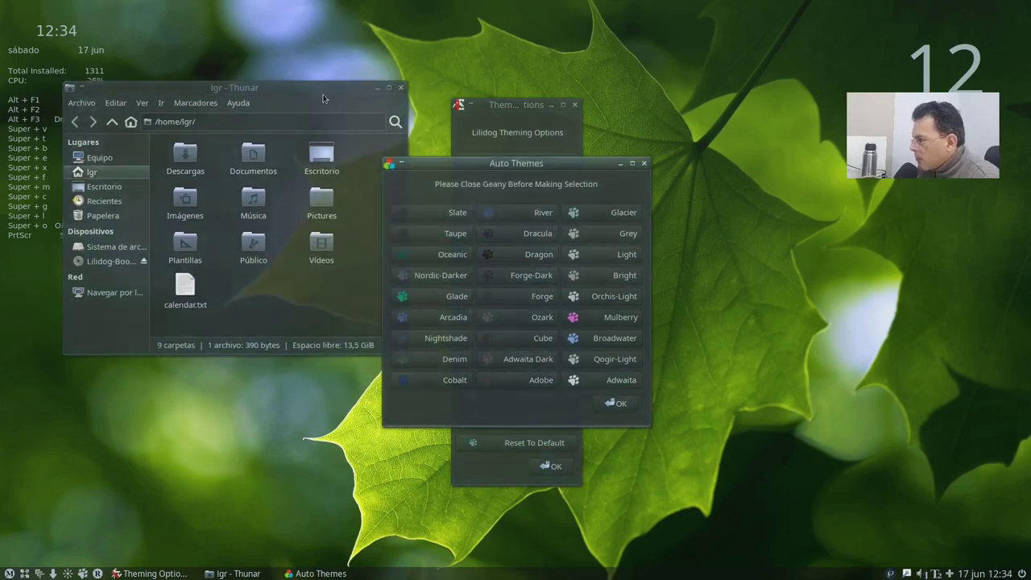
pyautogui.click(323, 99)
pyautogui.click(459, 307)
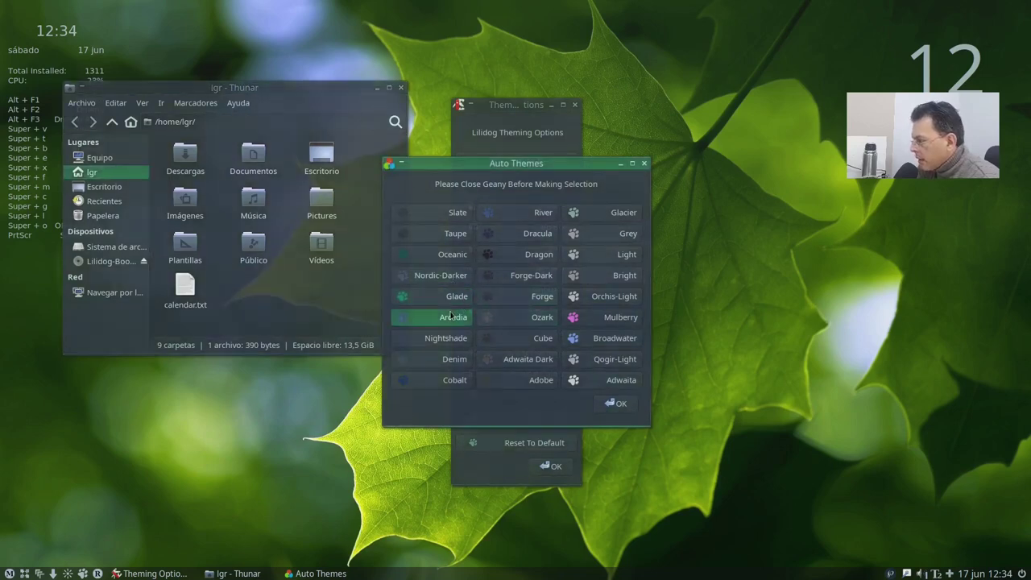
pyautogui.click(450, 321)
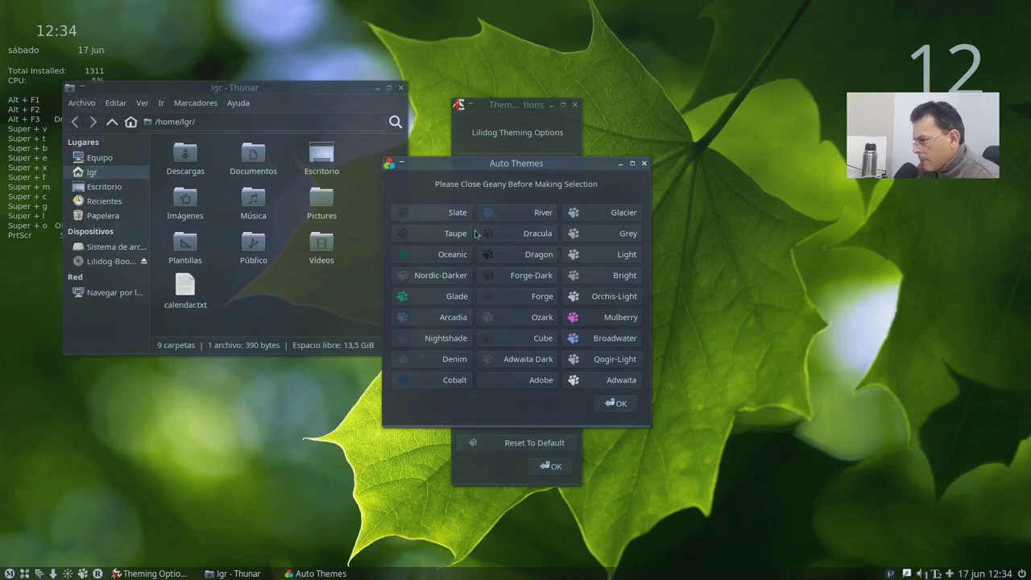
pyautogui.click(462, 365)
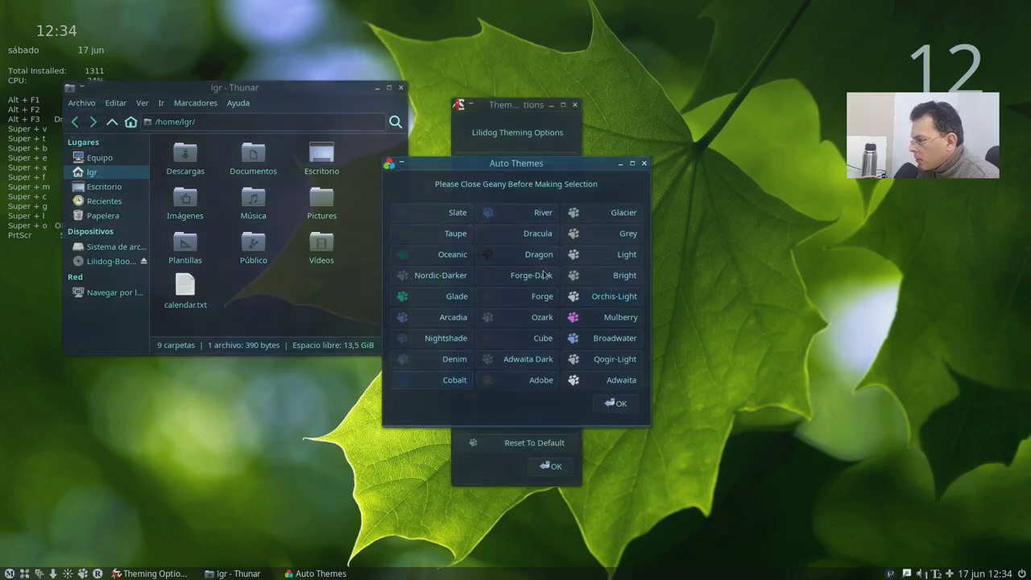
# Step: Try the River and Dracula auto themes and arrange the Auto Themes and Thunar windows side by side
pyautogui.click(547, 215)
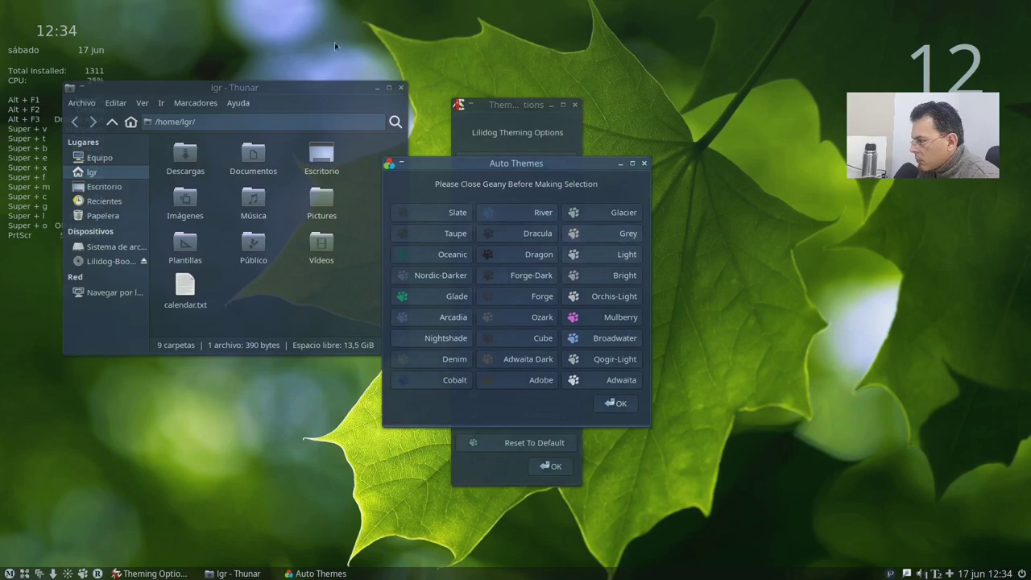
pyautogui.click(543, 234)
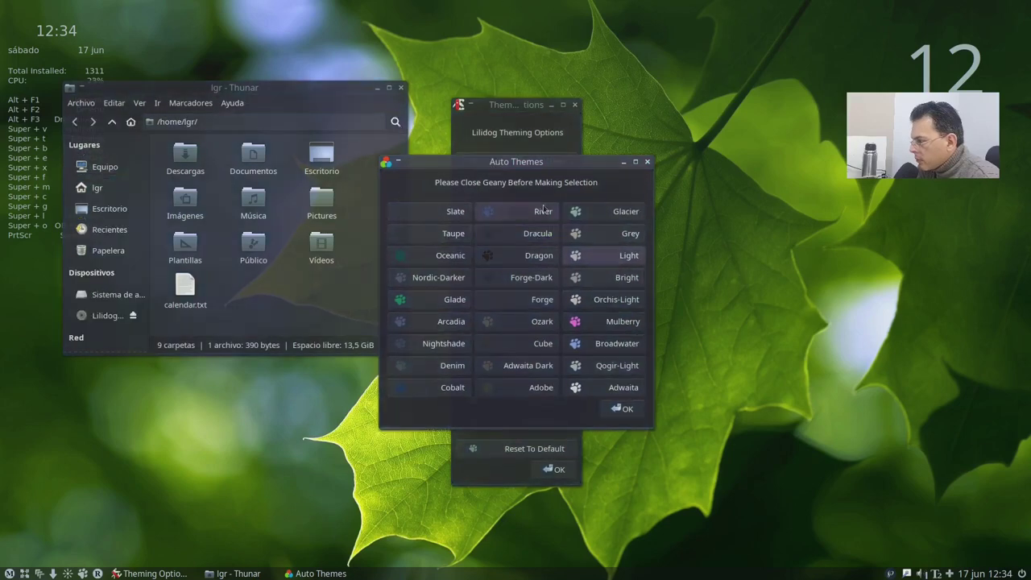
pyautogui.moveTo(560, 168); pyautogui.dragTo(641, 164)
pyautogui.moveTo(310, 86); pyautogui.dragTo(347, 138)
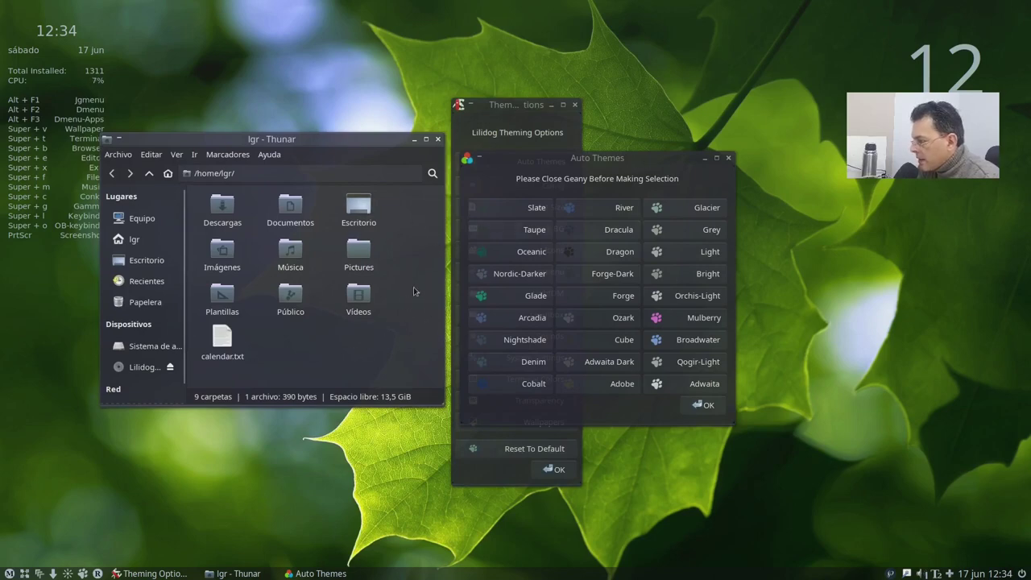
pyautogui.moveTo(391, 142); pyautogui.dragTo(362, 200)
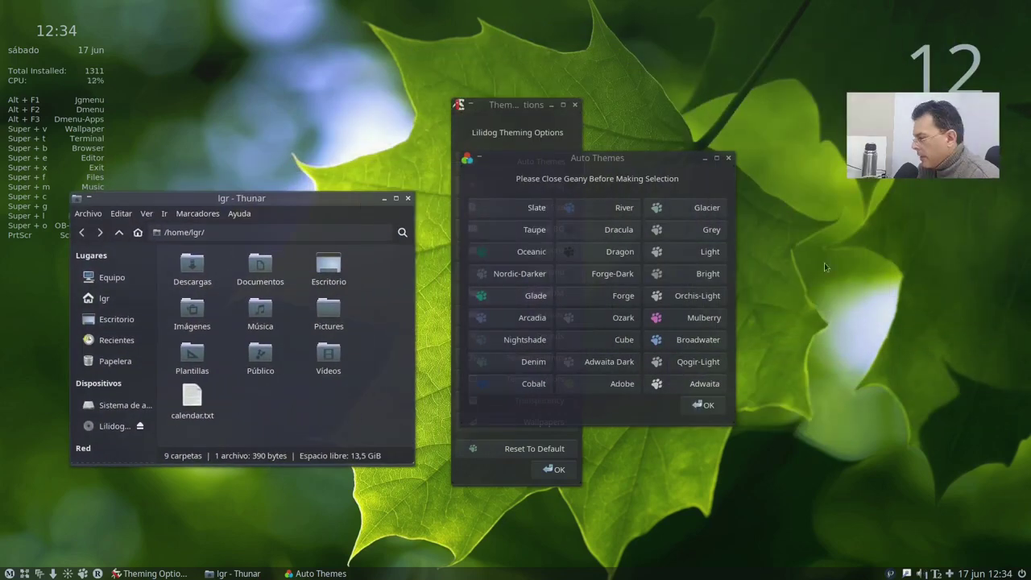
# Step: Try the Dragon, Ozark and Adobe auto themes, checking how each looks on the Thunar window and its bookmarks menu
pyautogui.click(622, 252)
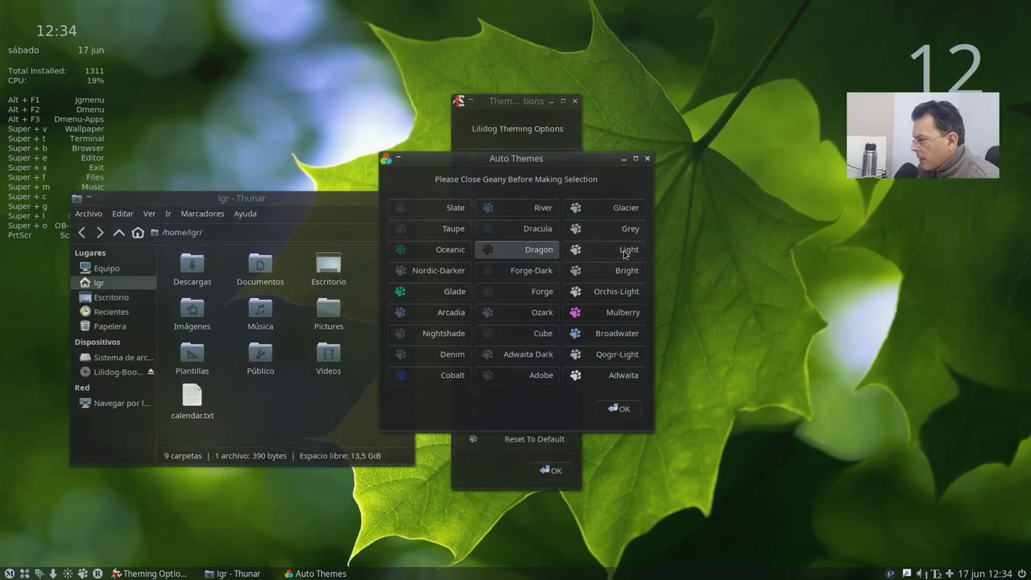
pyautogui.click(529, 321)
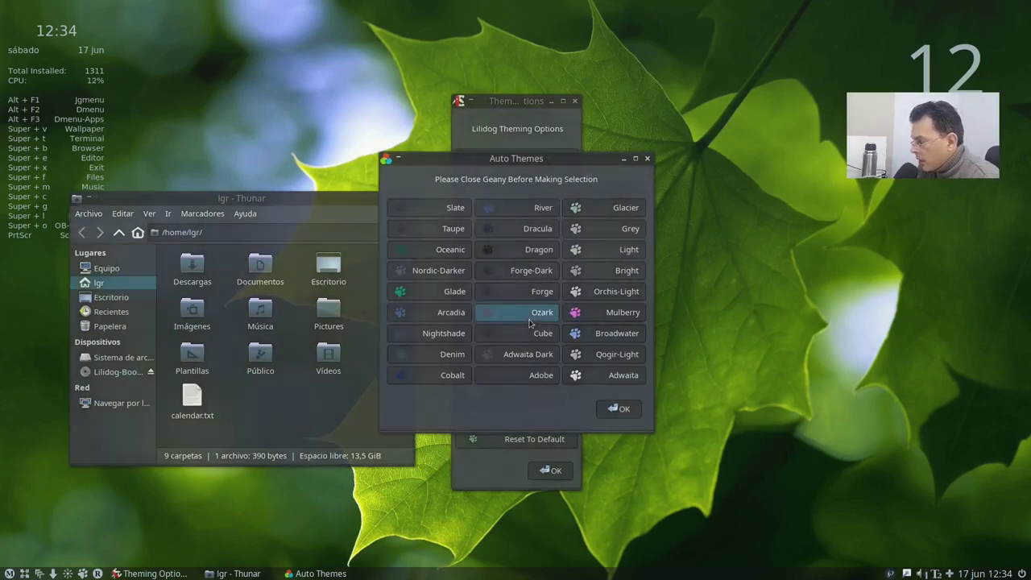
pyautogui.click(200, 221)
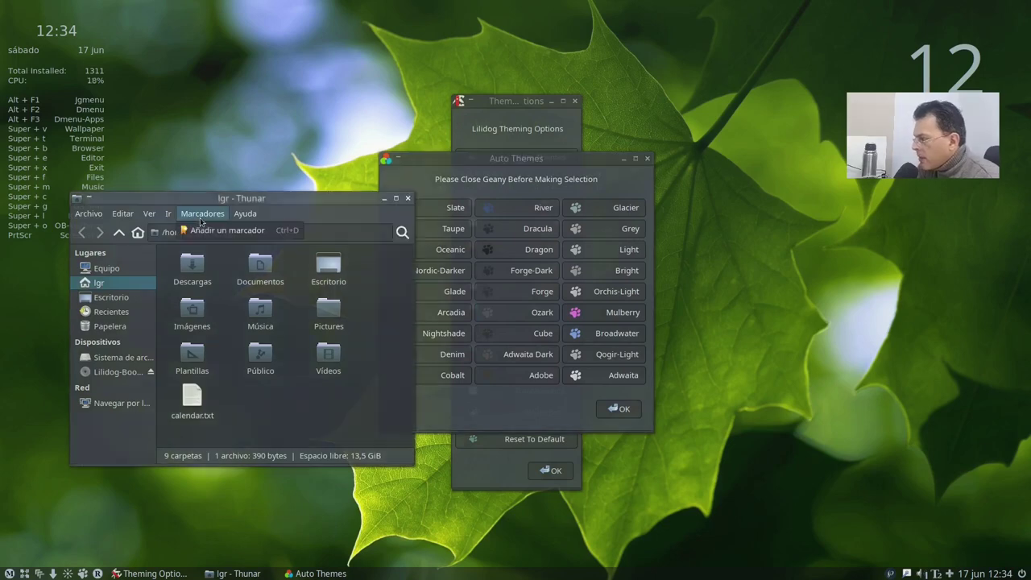
pyautogui.click(202, 216)
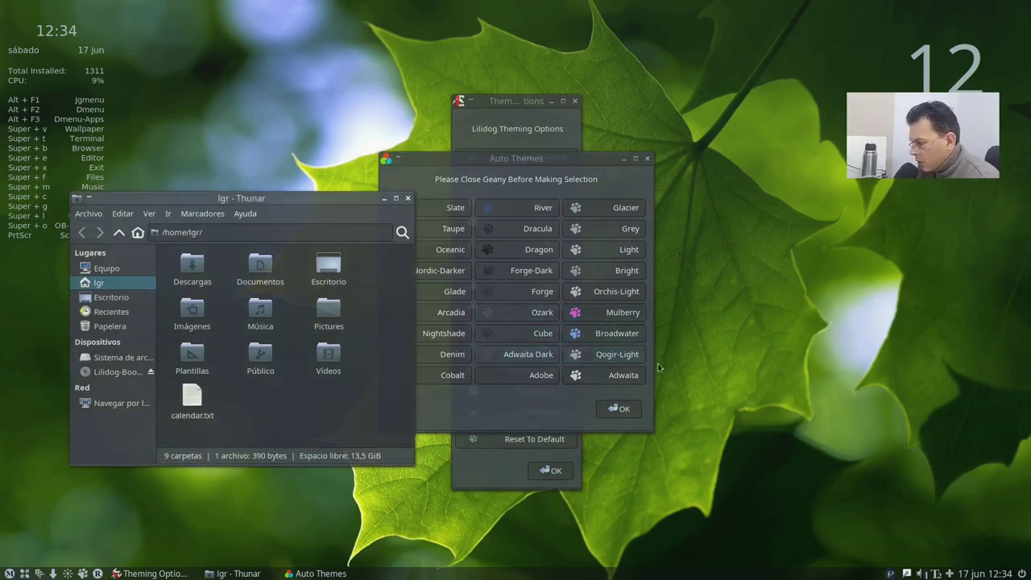
pyautogui.click(534, 377)
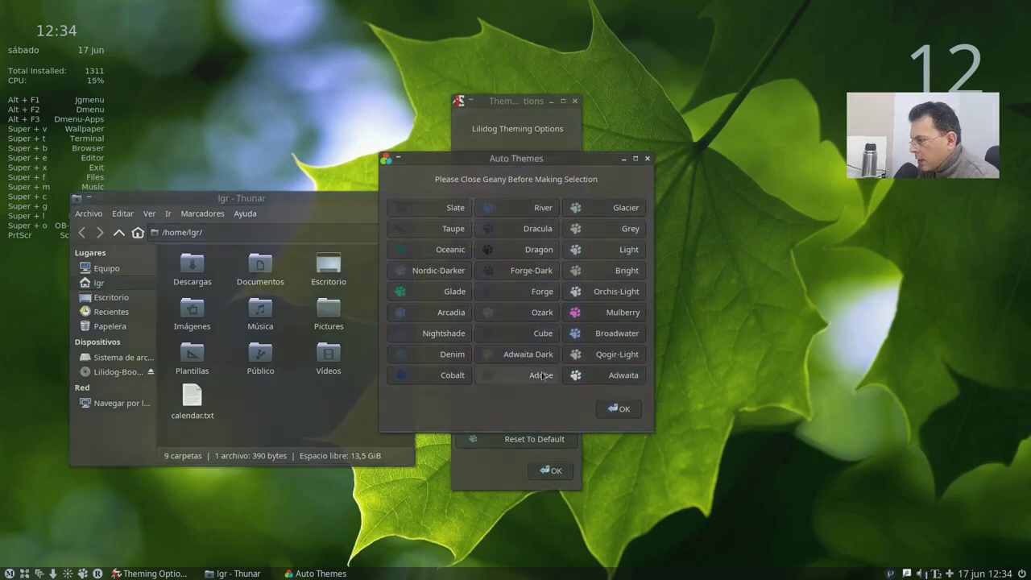
pyautogui.moveTo(312, 204); pyautogui.dragTo(303, 193)
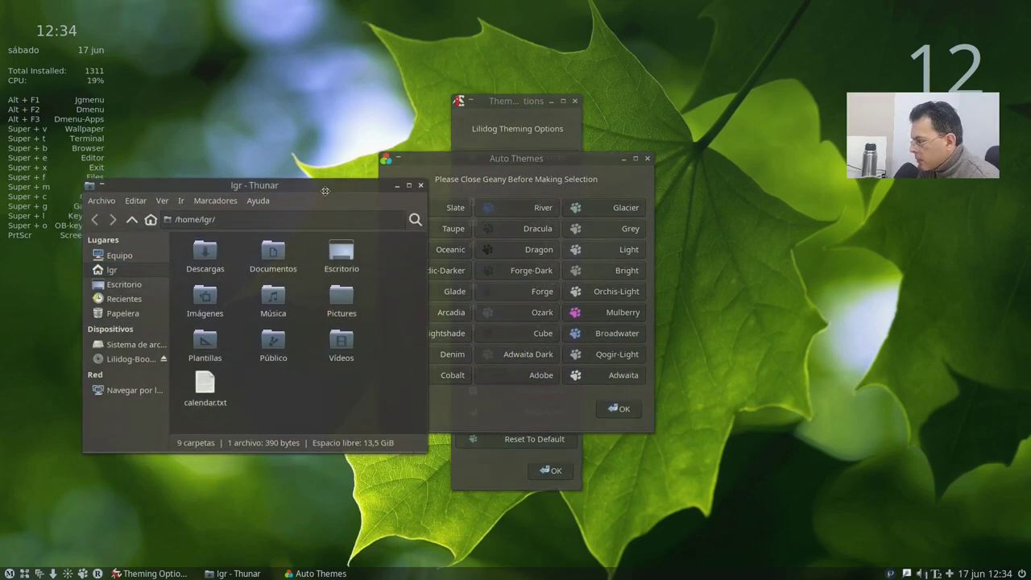
# Step: Try the Mulberry, Bright and Light auto themes, and apply the Grey theme
pyautogui.click(626, 315)
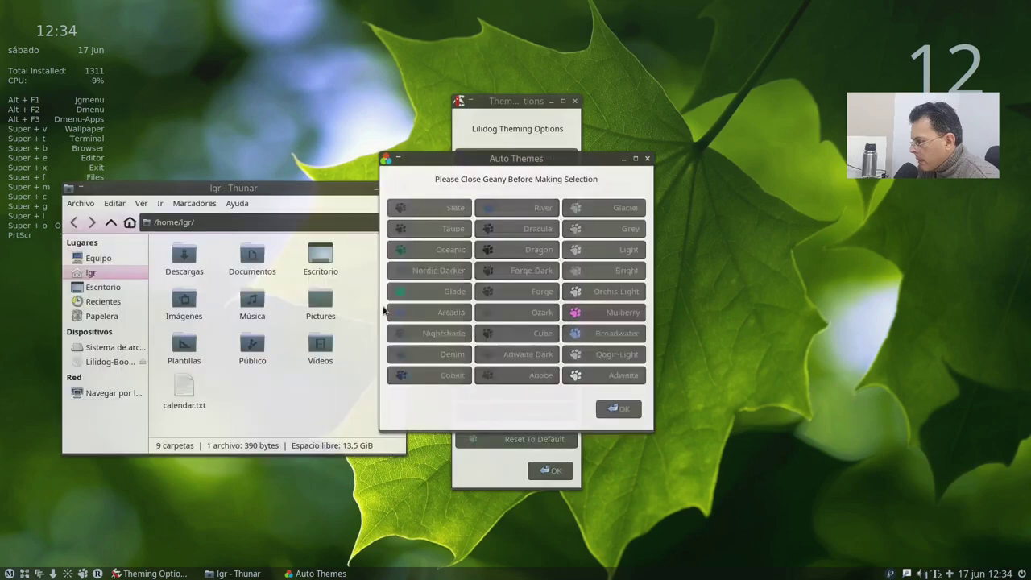
pyautogui.click(604, 271)
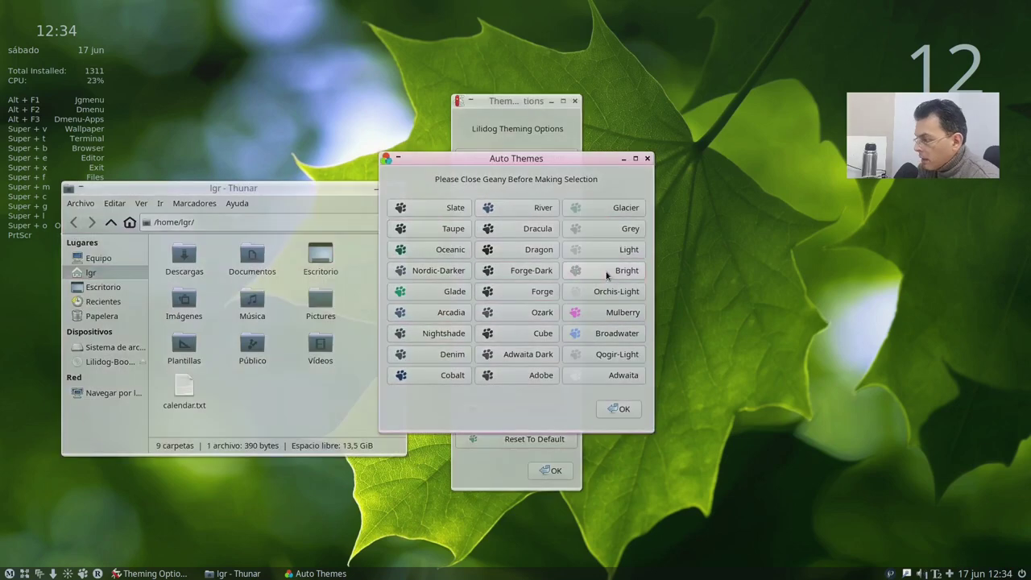
pyautogui.click(616, 251)
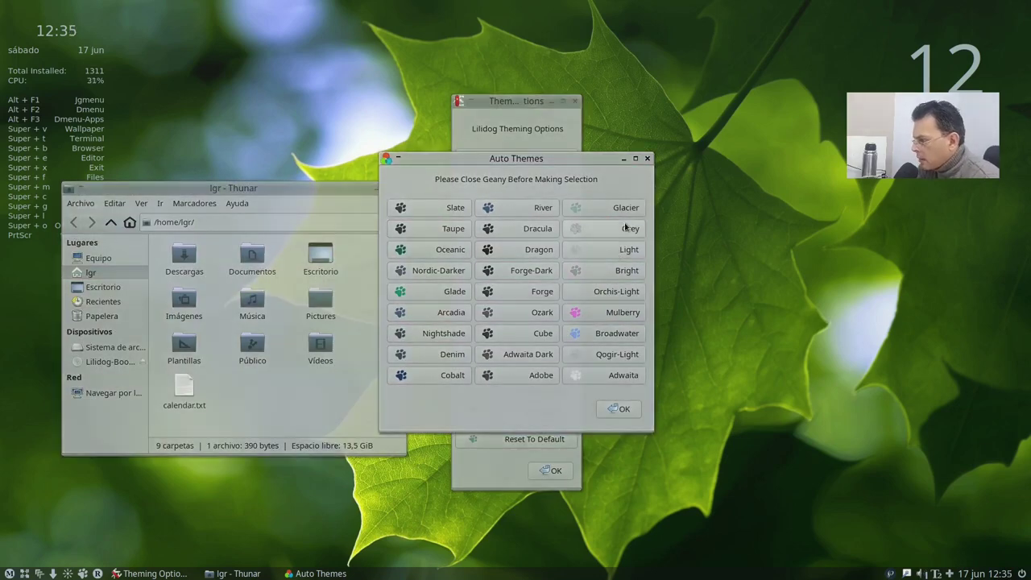
pyautogui.click(639, 233)
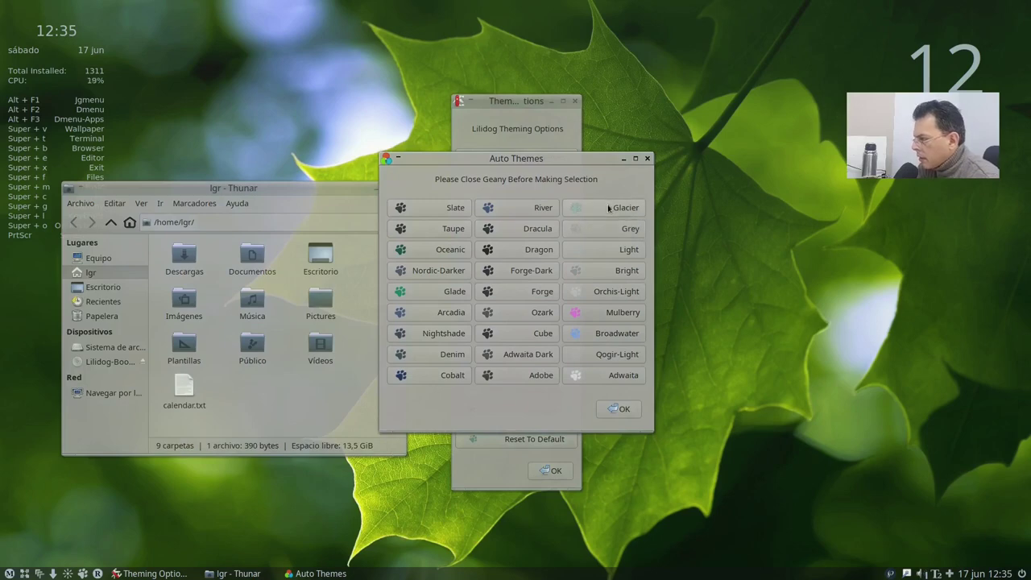
# Step: Try the Glacier and Adwaita auto themes, and apply a dark auto theme with teal highlights
pyautogui.click(608, 208)
pyautogui.click(611, 377)
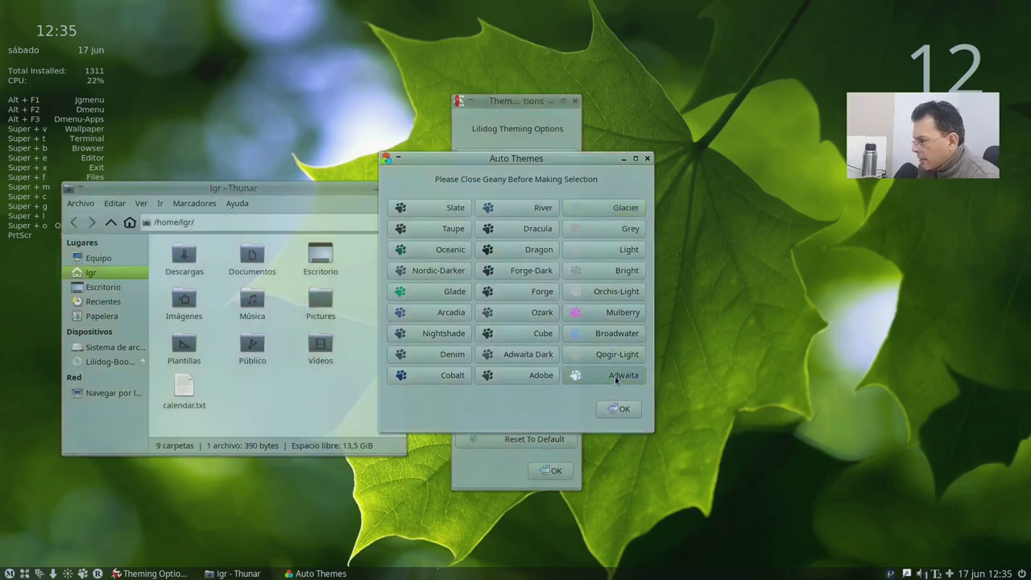
pyautogui.click(622, 363)
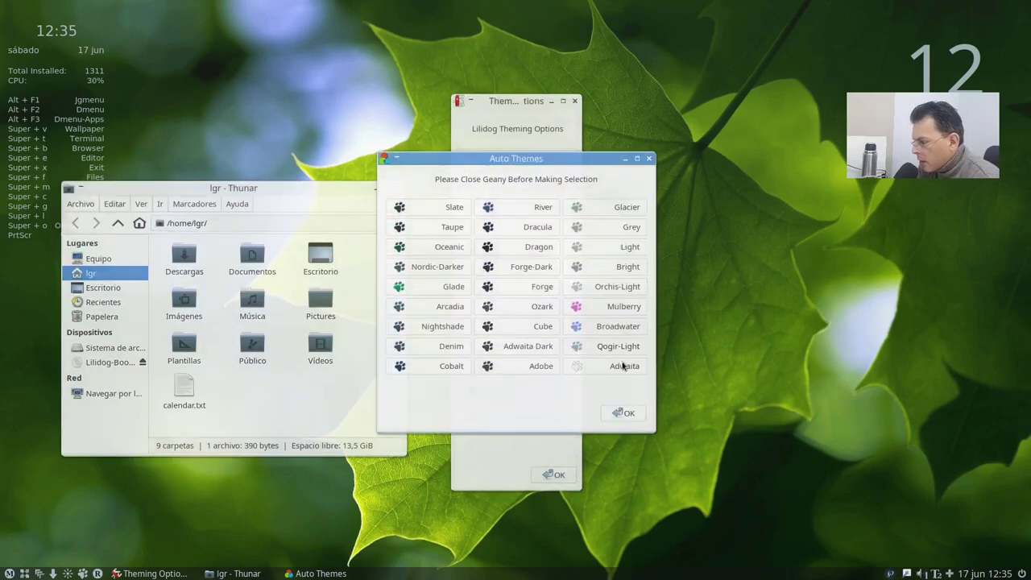
pyautogui.click(540, 305)
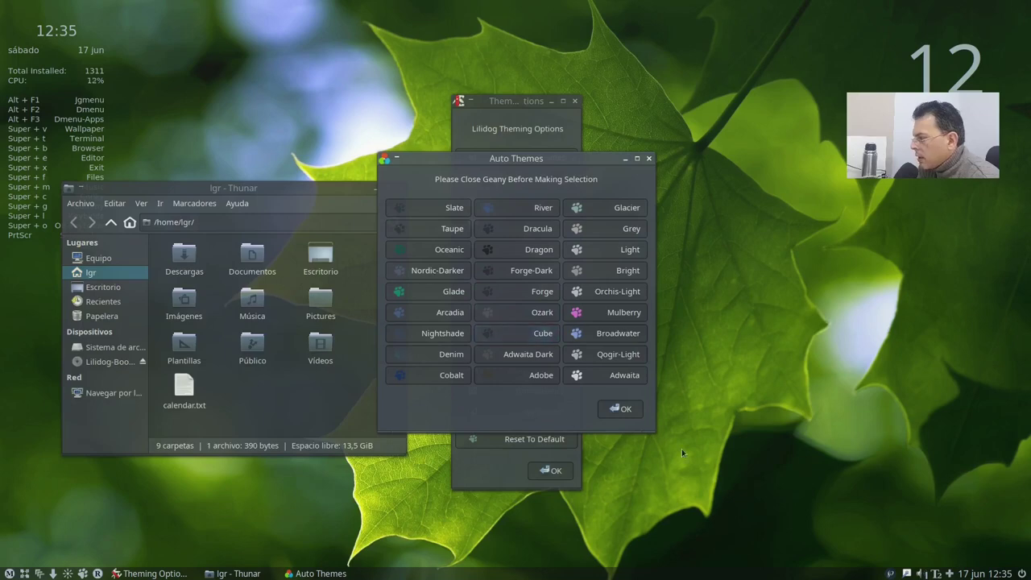
# Step: Close the Auto Themes and Lilidog Theming Options windows, moving the Thunar window closer to the desktop's centre
pyautogui.click(623, 410)
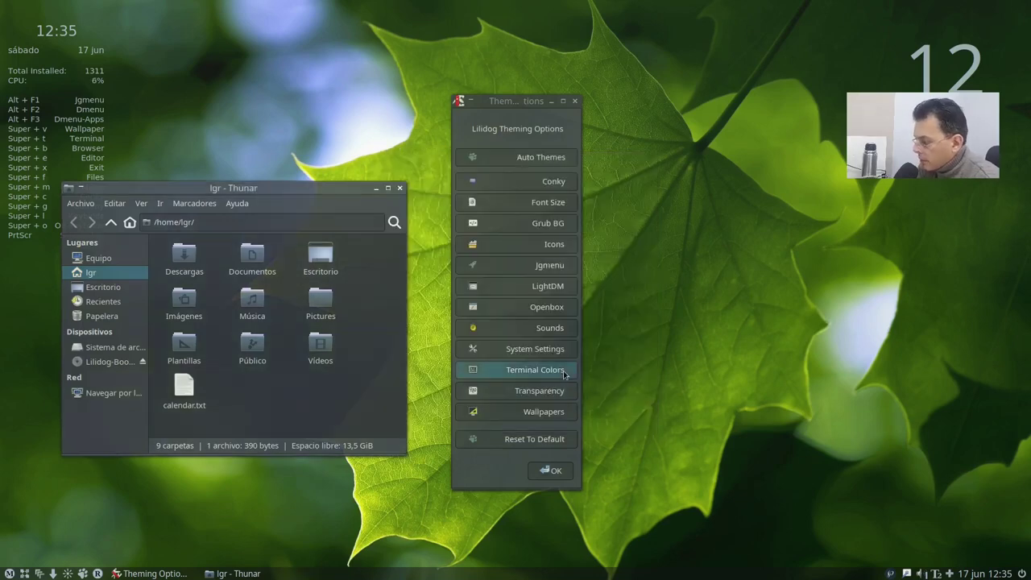
pyautogui.moveTo(318, 188); pyautogui.dragTo(362, 178)
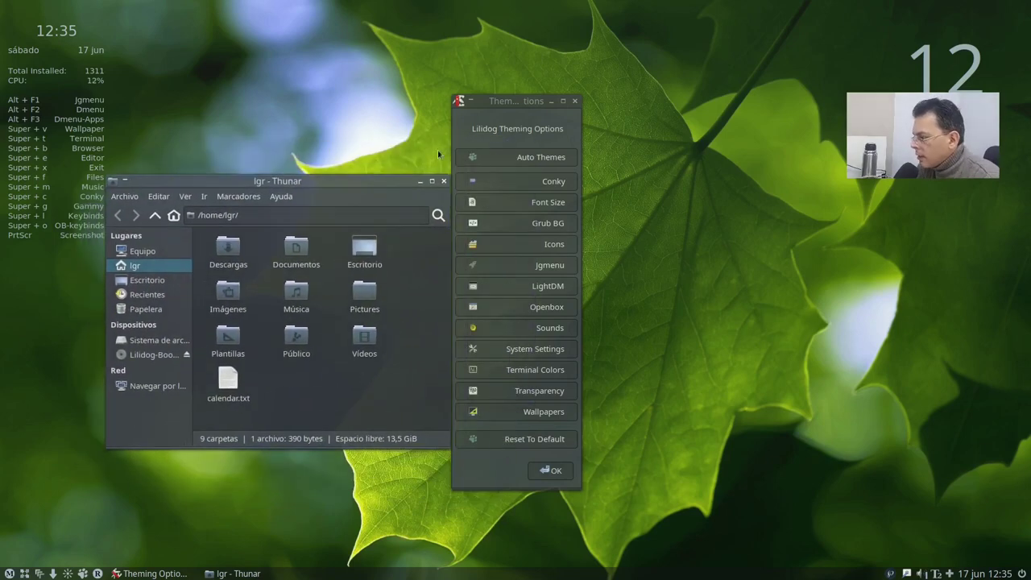
pyautogui.click(551, 471)
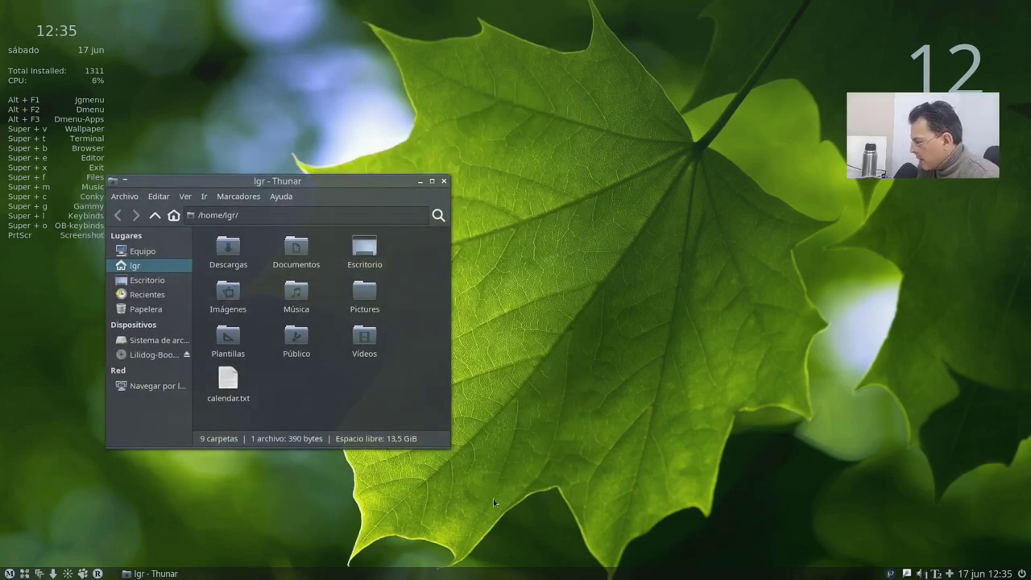
# Step: Look through the available Tint2 panel themes and close the theme manager without changing the panel
pyautogui.rightClick(493, 499)
pyautogui.moveTo(562, 450)
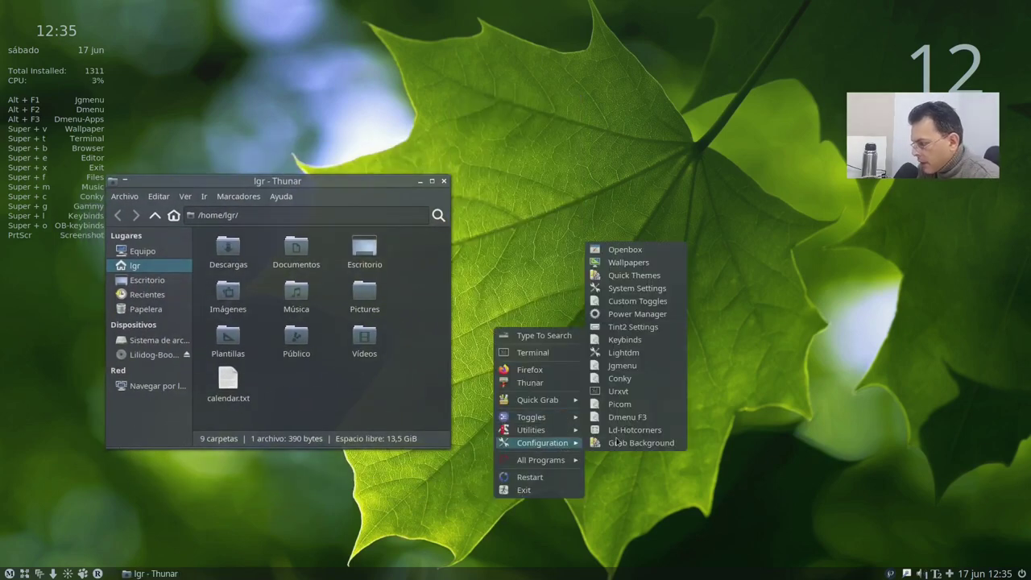
pyautogui.click(646, 327)
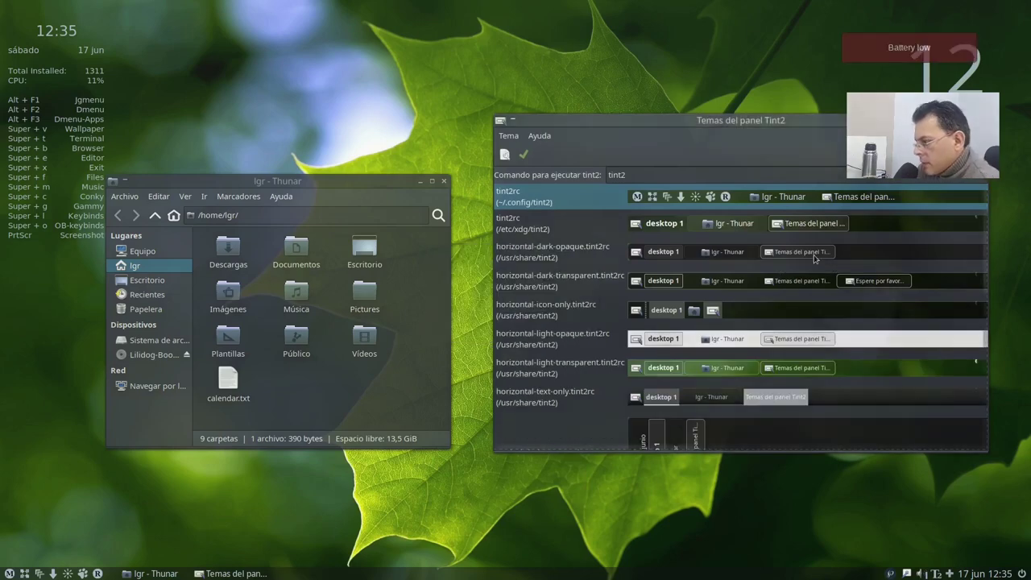
pyautogui.scroll(-5, 544, 333)
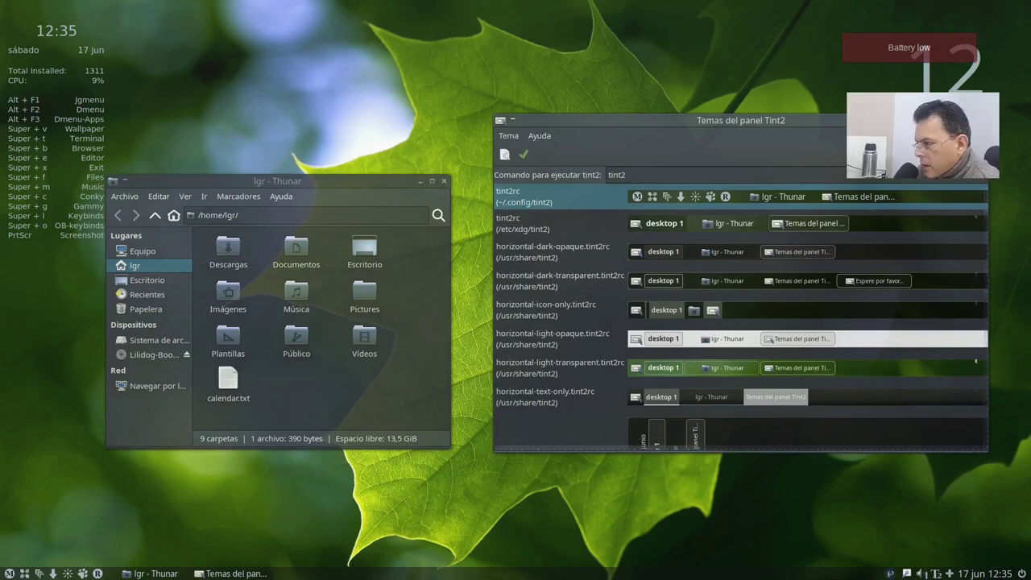
pyautogui.hotkey('alt', 'F4')
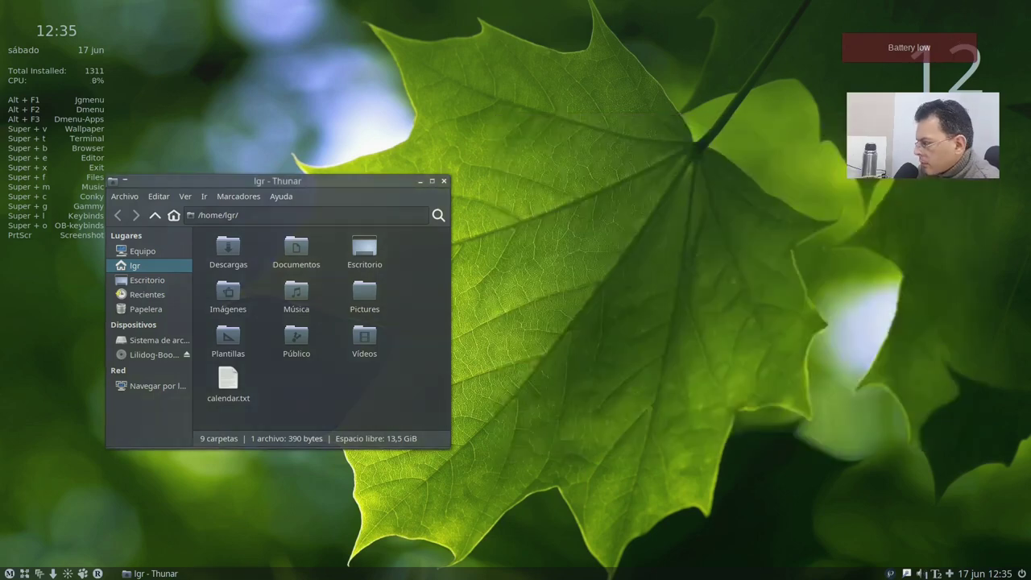
# Step: Browse the installed programs by category and check the document viewer from the graphics programs
pyautogui.rightClick(562, 253)
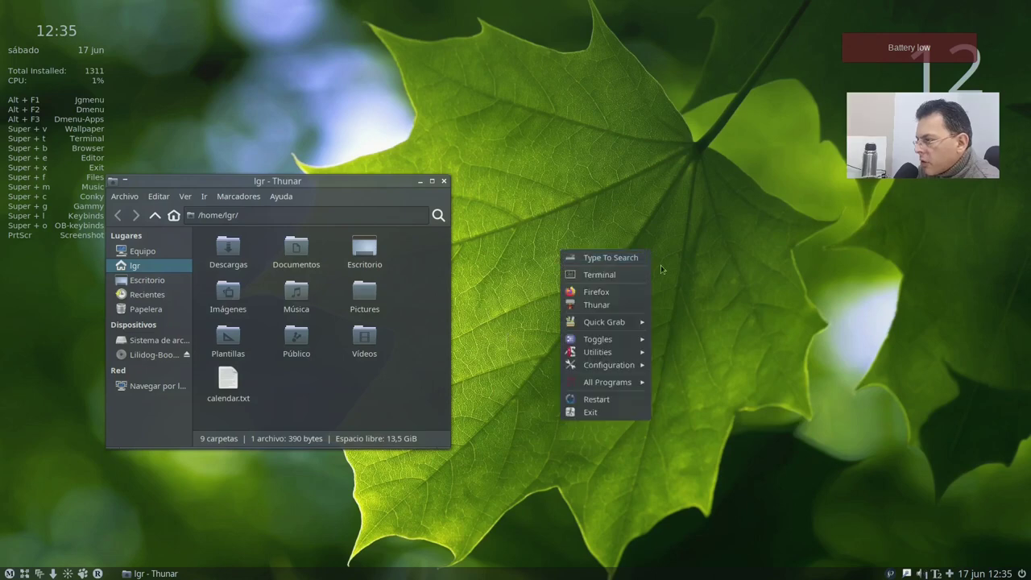
pyautogui.moveTo(612, 365)
pyautogui.moveTo(621, 382)
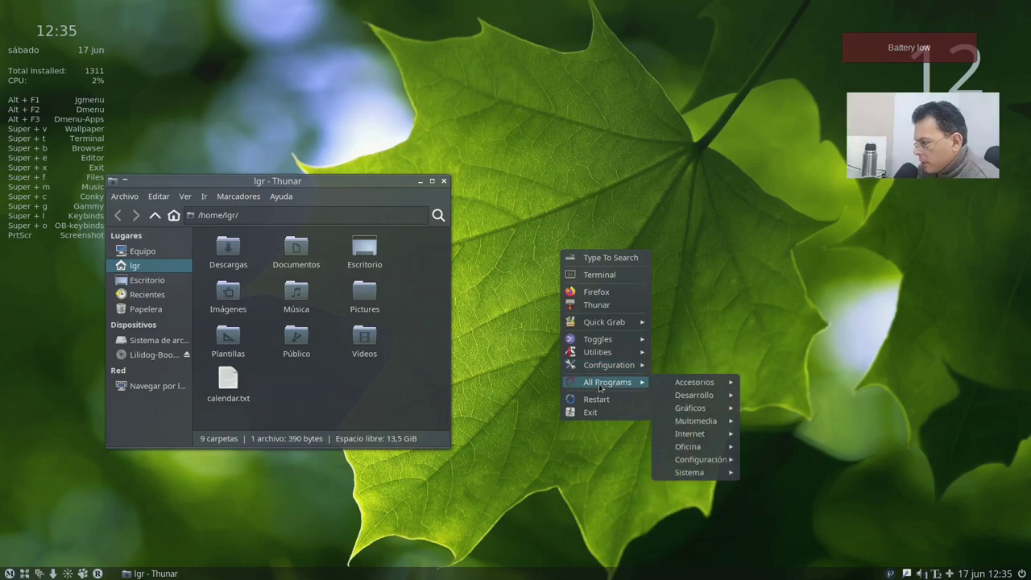
pyautogui.moveTo(700, 384)
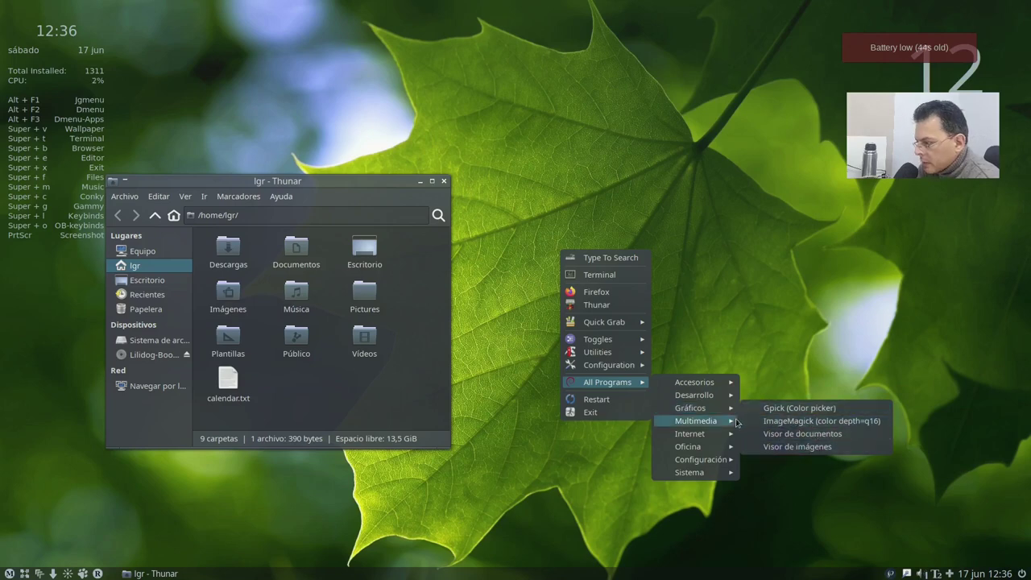
pyautogui.click(809, 434)
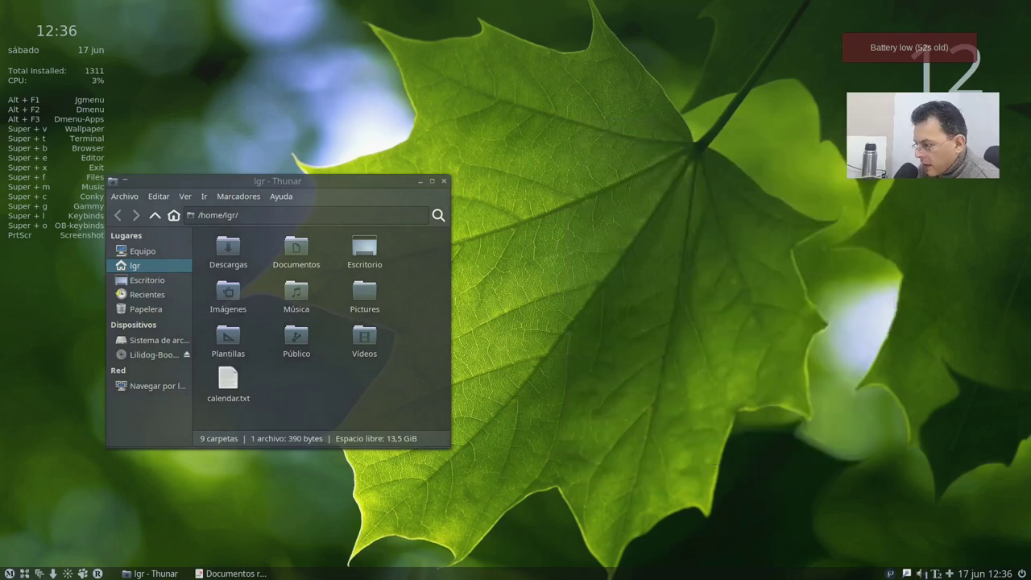
# Step: Launch the mail reader from the Internet programs, check the preferred application choices and cancel the selection
pyautogui.rightClick(574, 214)
pyautogui.moveTo(606, 330)
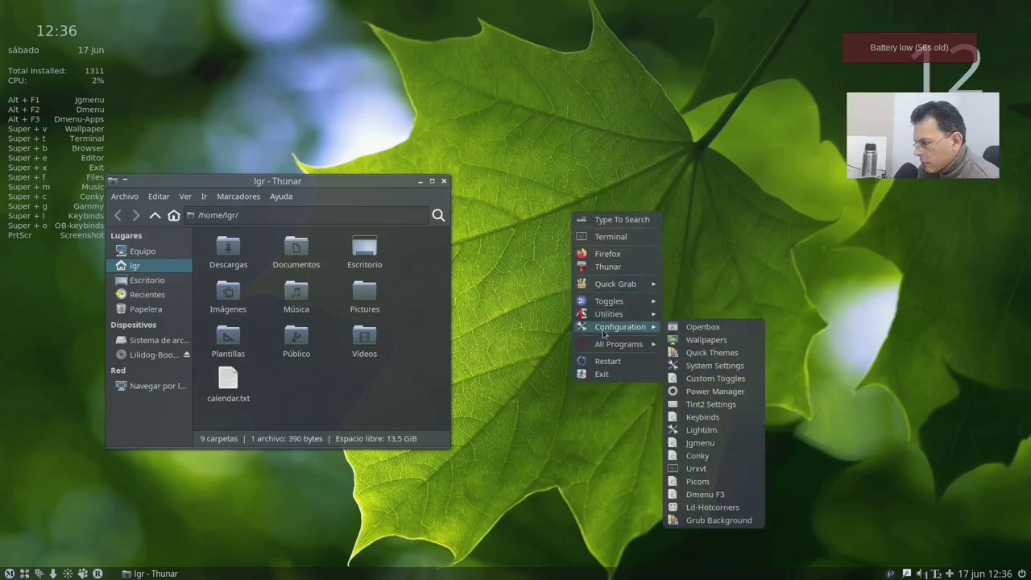
pyautogui.moveTo(604, 348)
pyautogui.moveTo(731, 397)
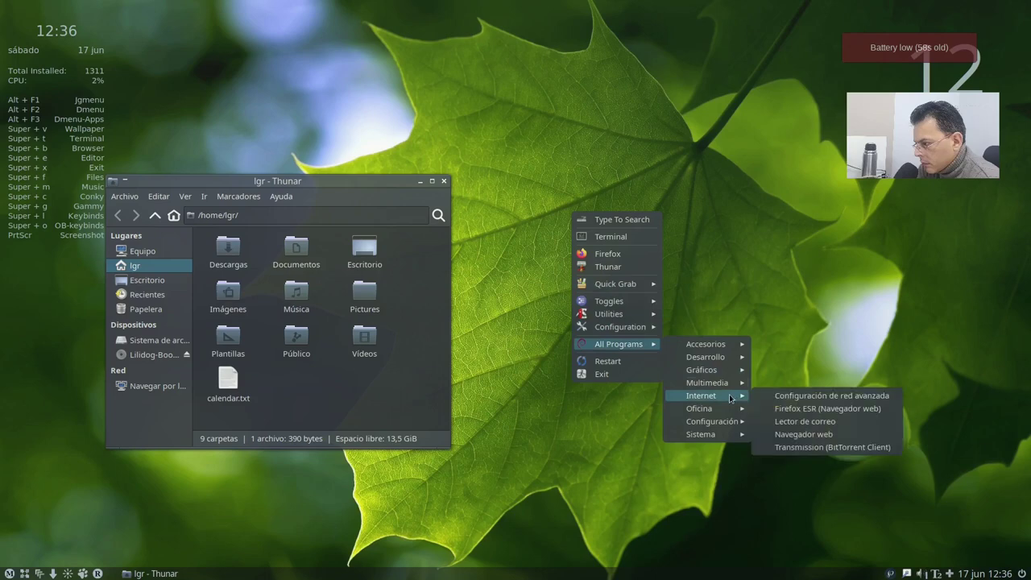
pyautogui.click(821, 425)
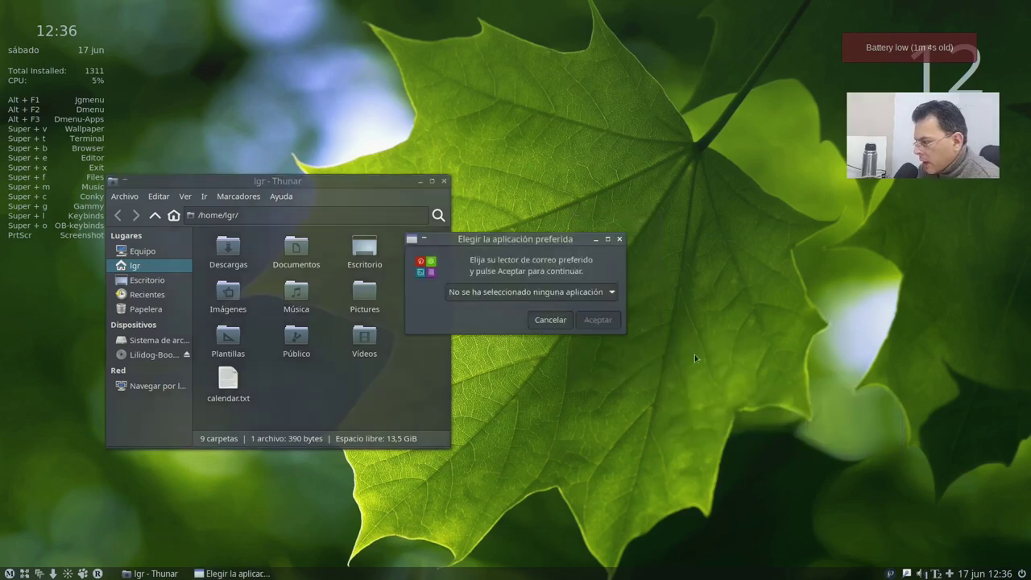
pyautogui.click(563, 295)
pyautogui.click(563, 295)
pyautogui.click(559, 318)
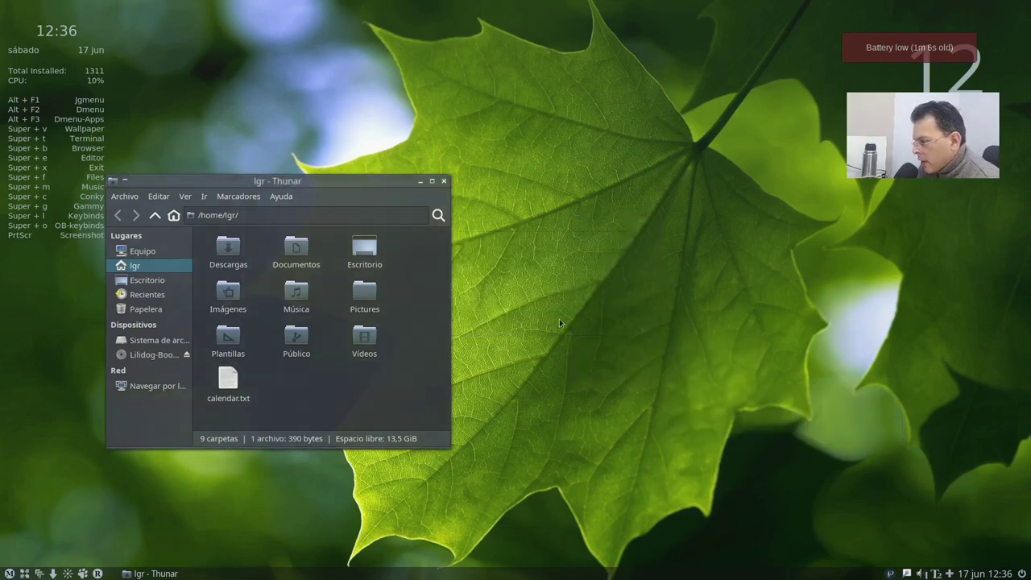
# Step: Examine the installed multimedia programs and launch the Pragha music player
pyautogui.rightClick(574, 253)
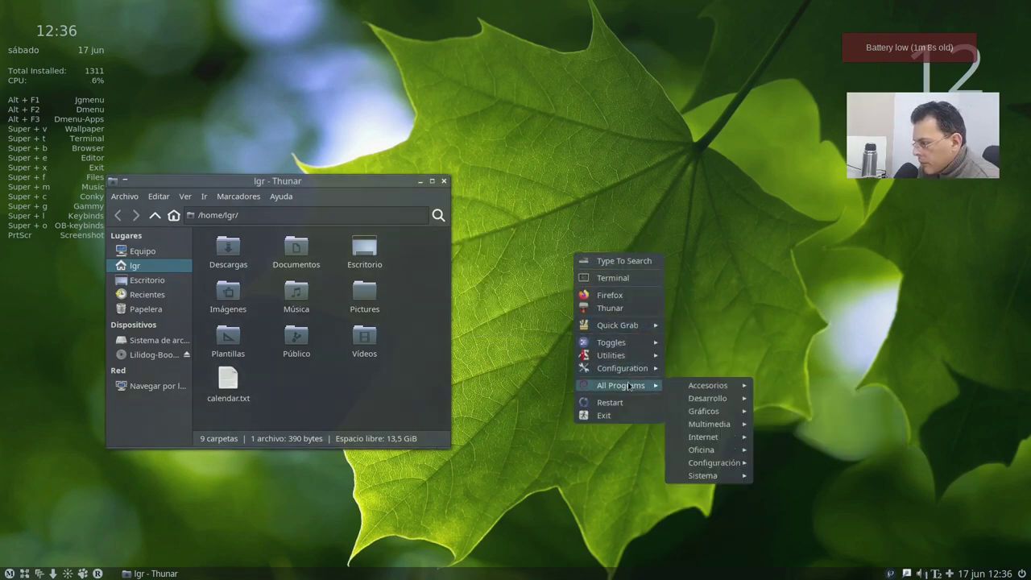
pyautogui.moveTo(705, 429)
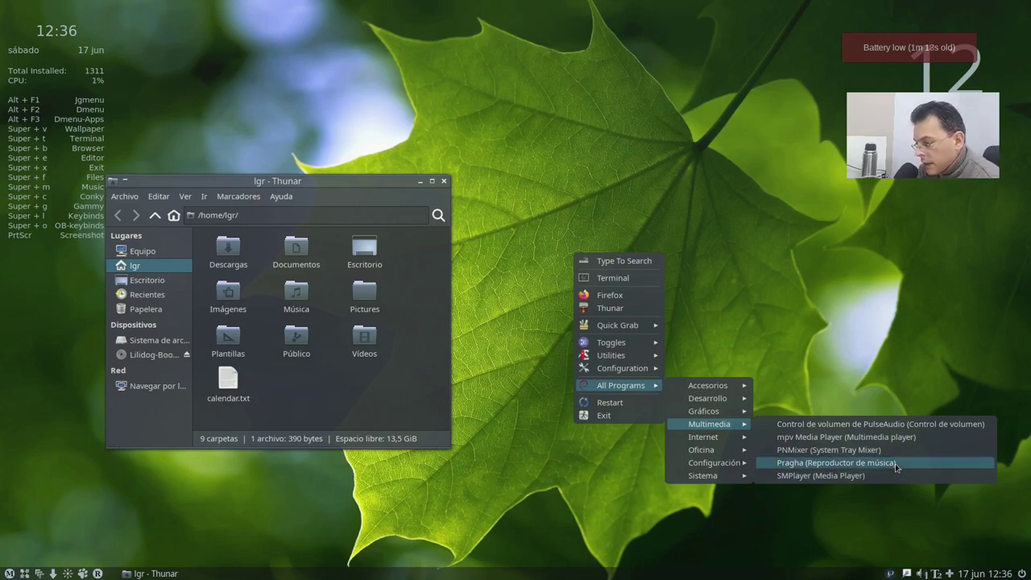
pyautogui.click(894, 466)
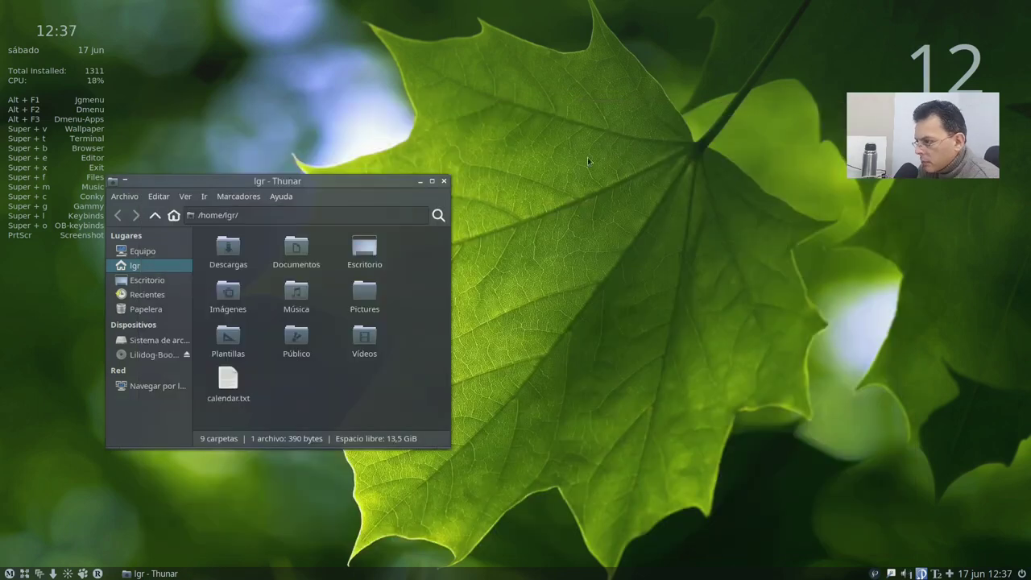
# Step: Review the Internet and office programs, open the LibreOffice Start Center and create a Writer document
pyautogui.rightClick(582, 169)
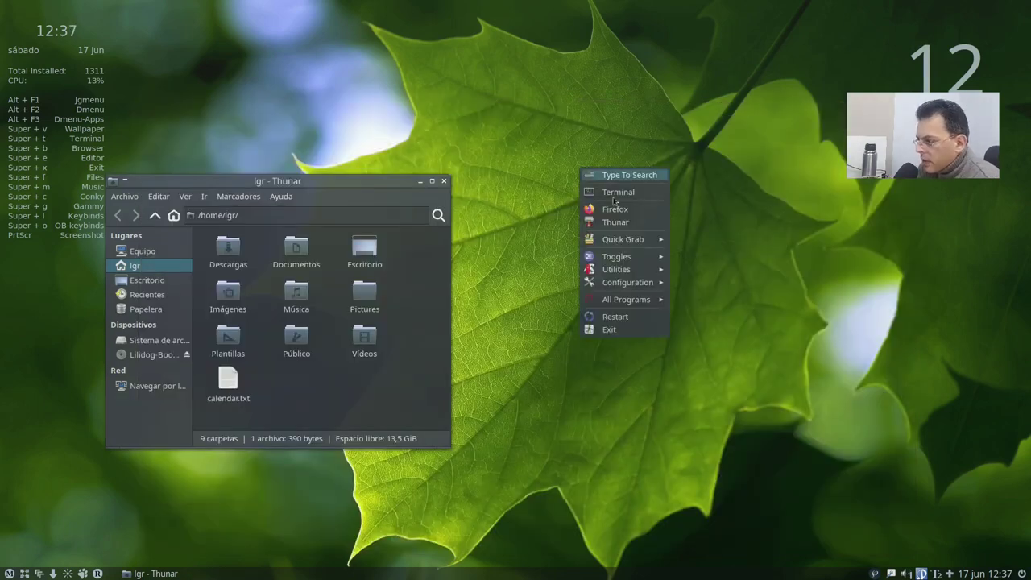
pyautogui.moveTo(645, 300)
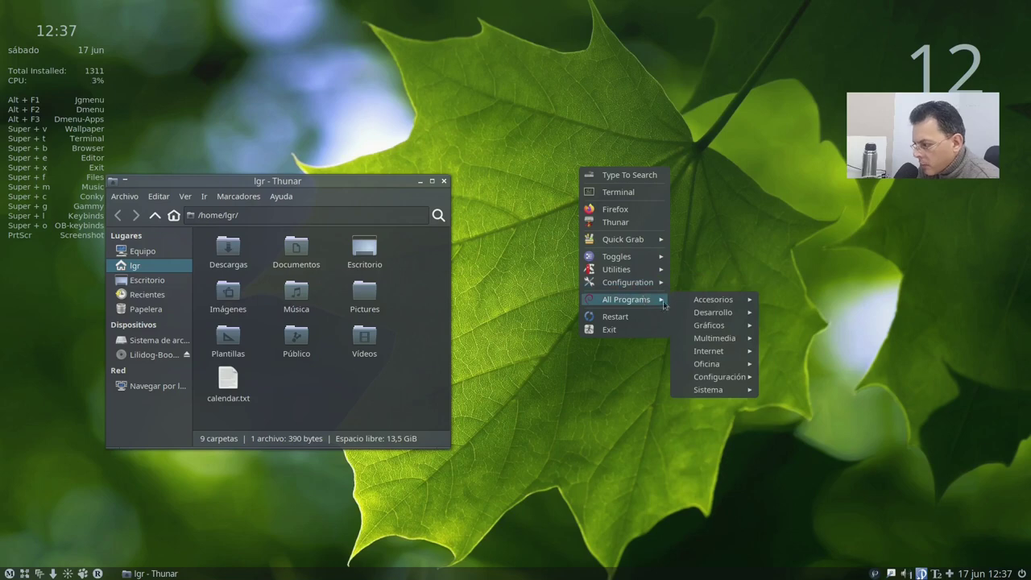
pyautogui.moveTo(710, 353)
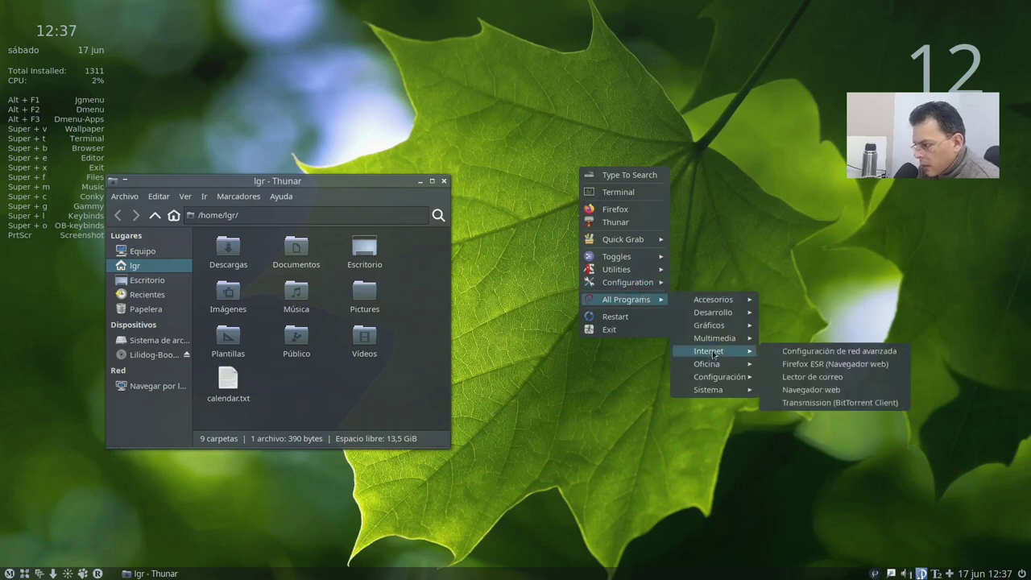
pyautogui.moveTo(715, 370)
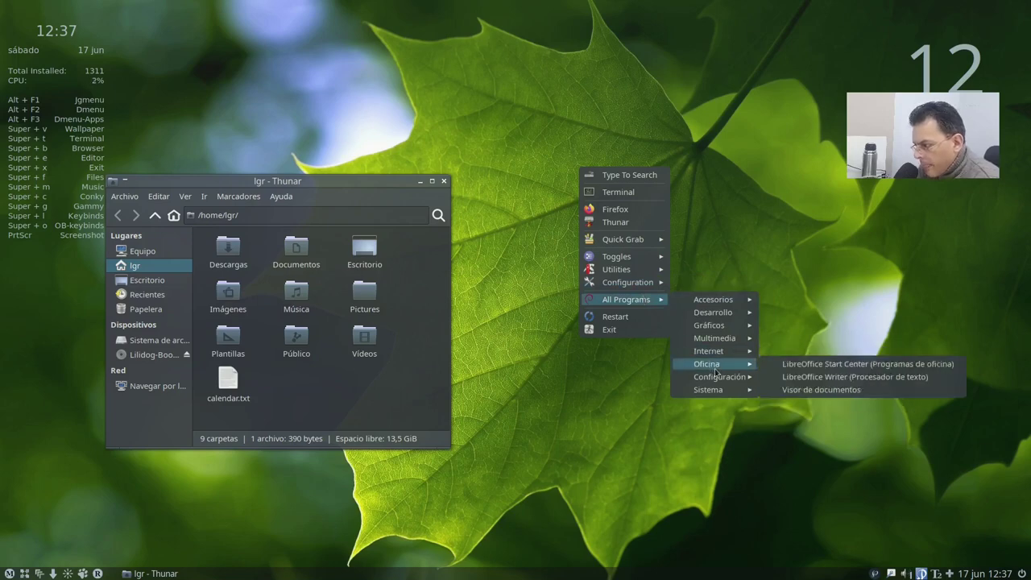
pyautogui.click(835, 367)
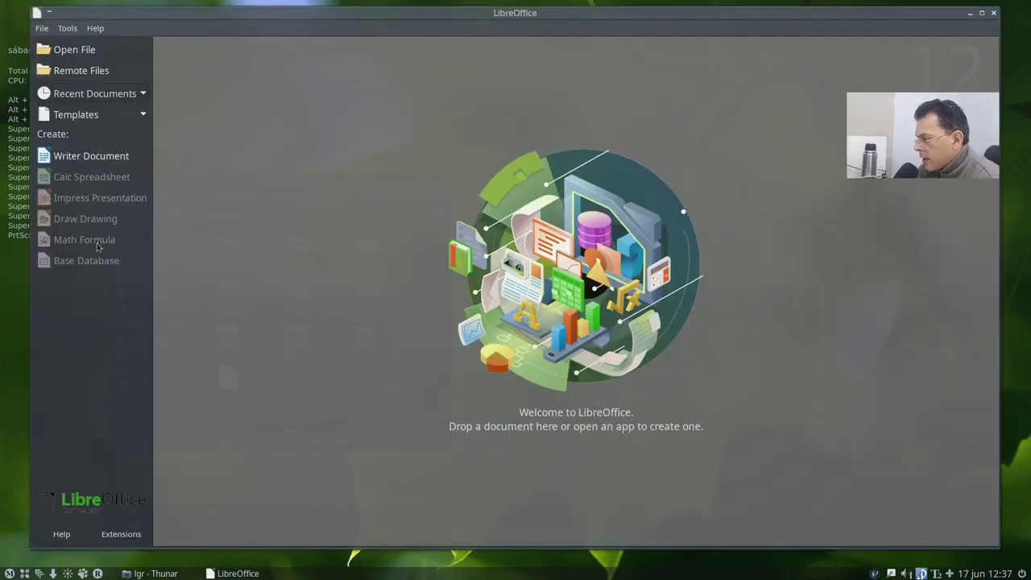
pyautogui.click(90, 157)
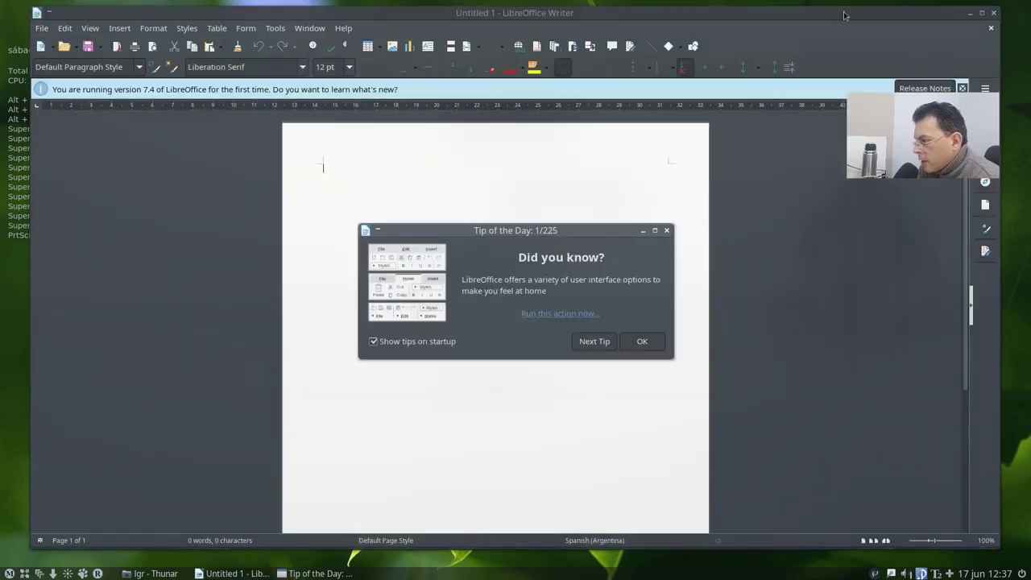
# Step: Dismiss the Tip of the Day and the release notes notice, and close LibreOffice Writer
pyautogui.click(629, 344)
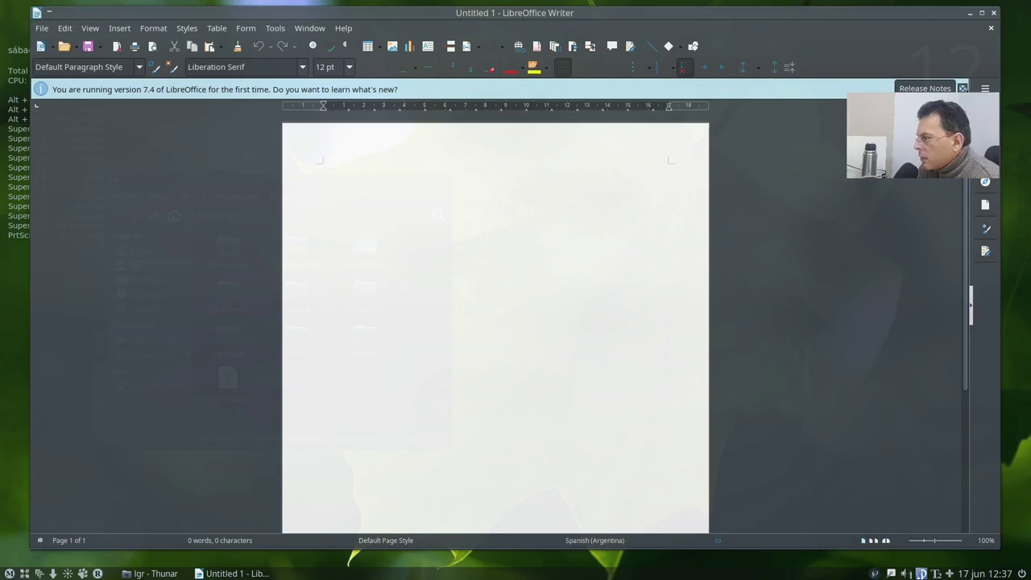
pyautogui.click(962, 89)
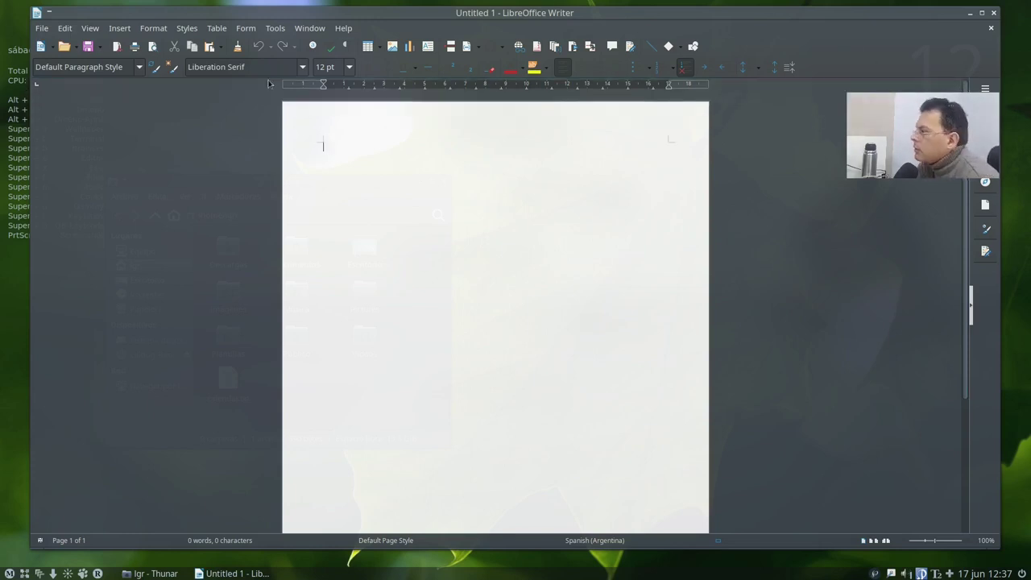
pyautogui.click(994, 14)
# Step: Examine the programs listed in the Configuración and Sistema categories
pyautogui.rightClick(604, 276)
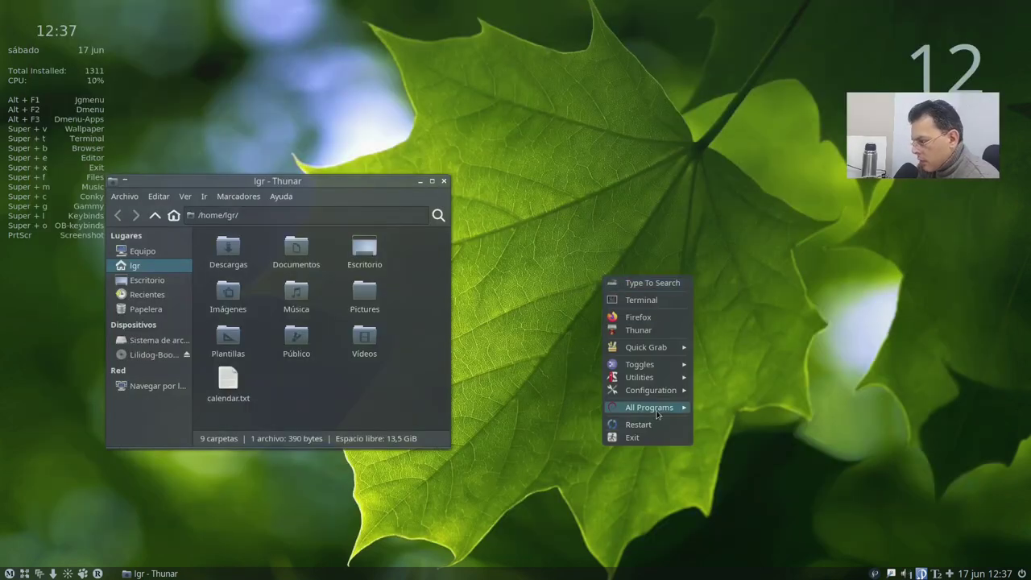
pyautogui.moveTo(669, 407)
pyautogui.moveTo(757, 472)
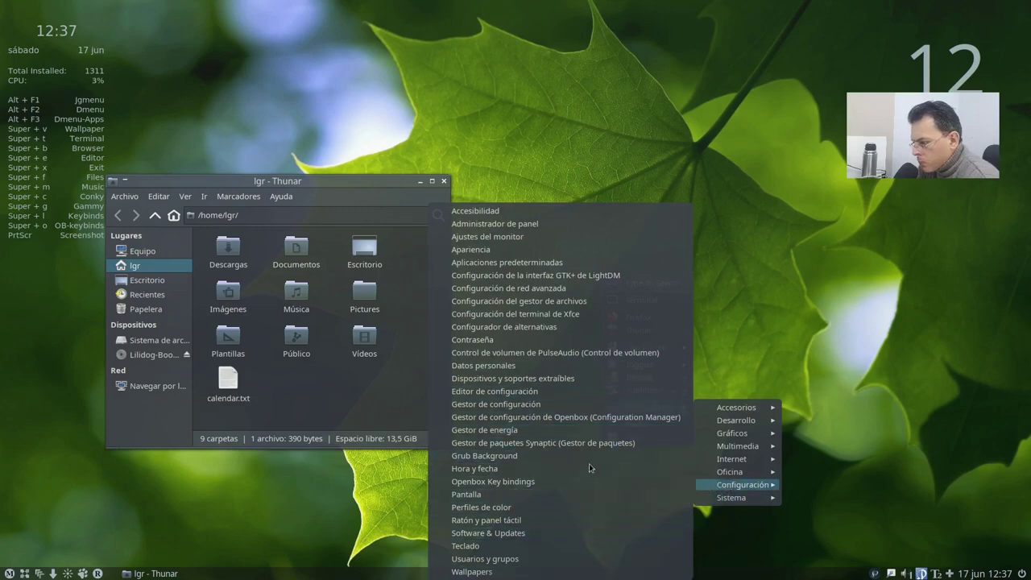
pyautogui.moveTo(750, 503)
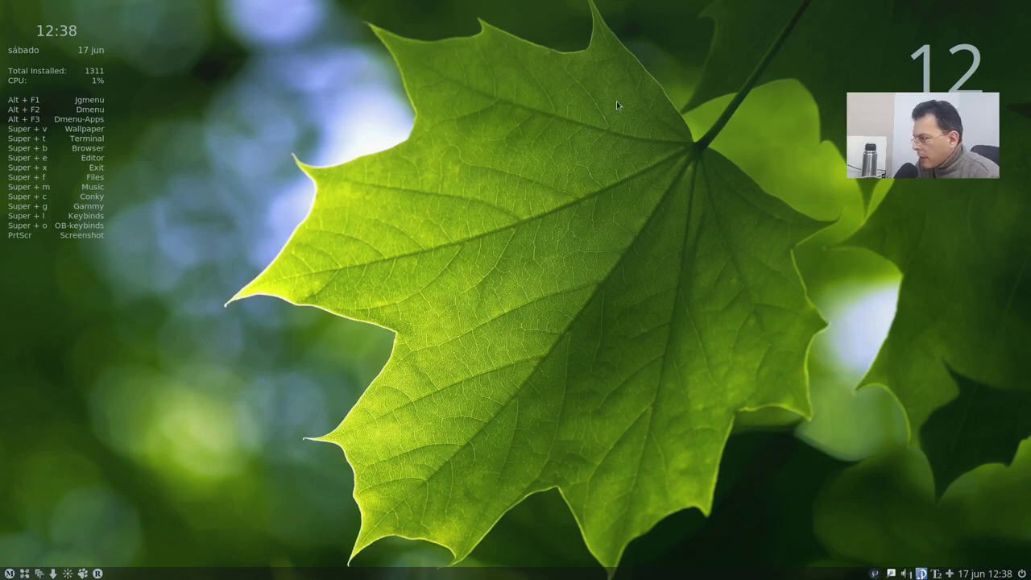
# Step: Shut down the Lilidog system from the logout options
pyautogui.click(1023, 574)
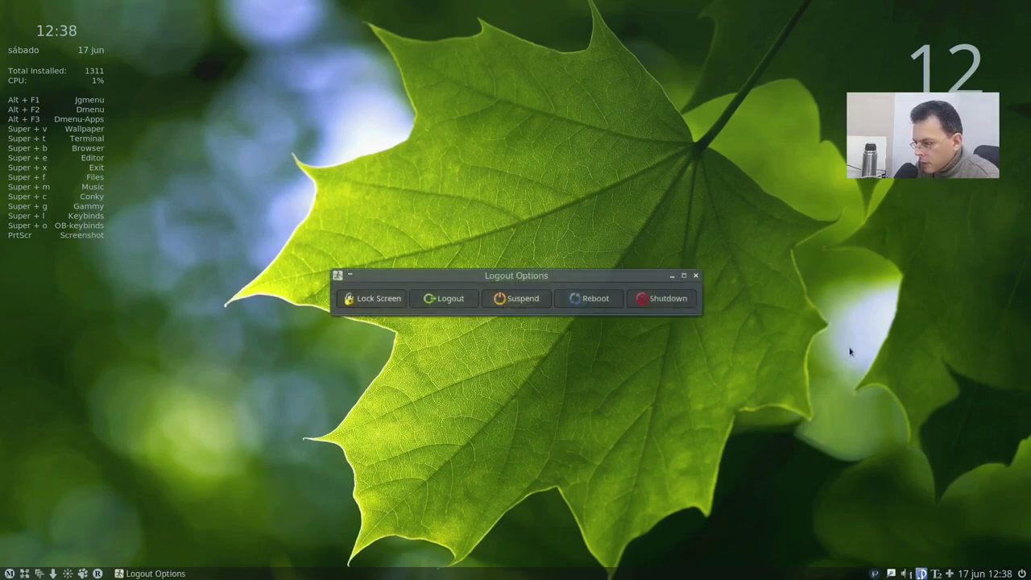
pyautogui.click(660, 299)
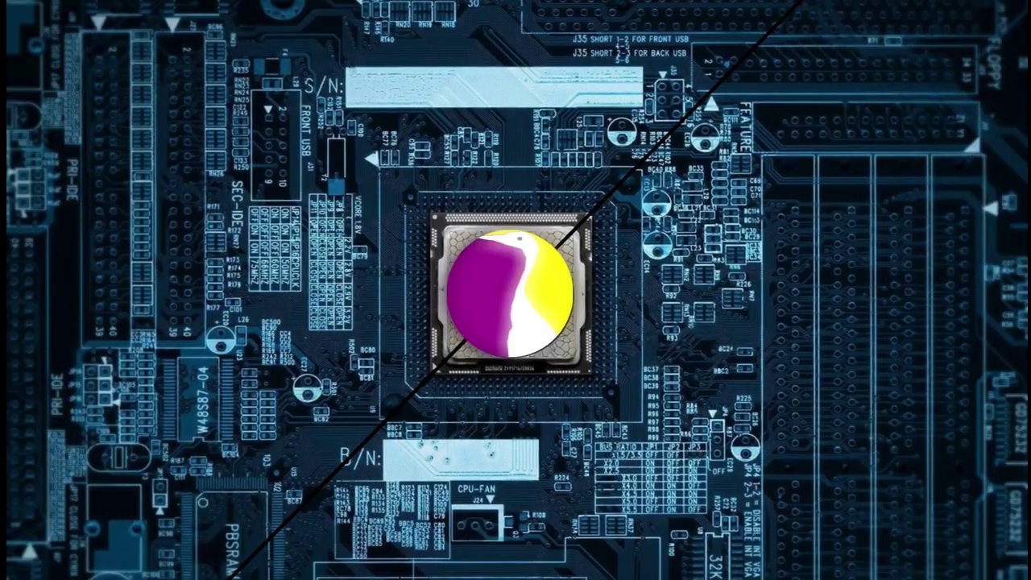